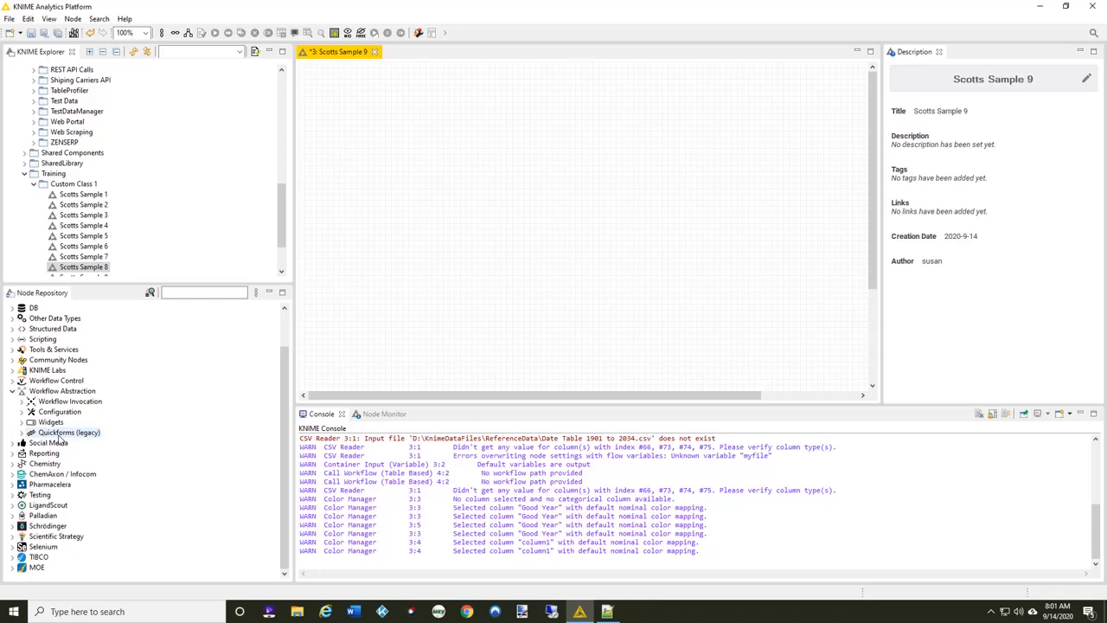
Browse the Input, Selection, Filter and Output widget categories under Workflow Abstraction, alongside the legacy Quickforms
left_click(23, 433)
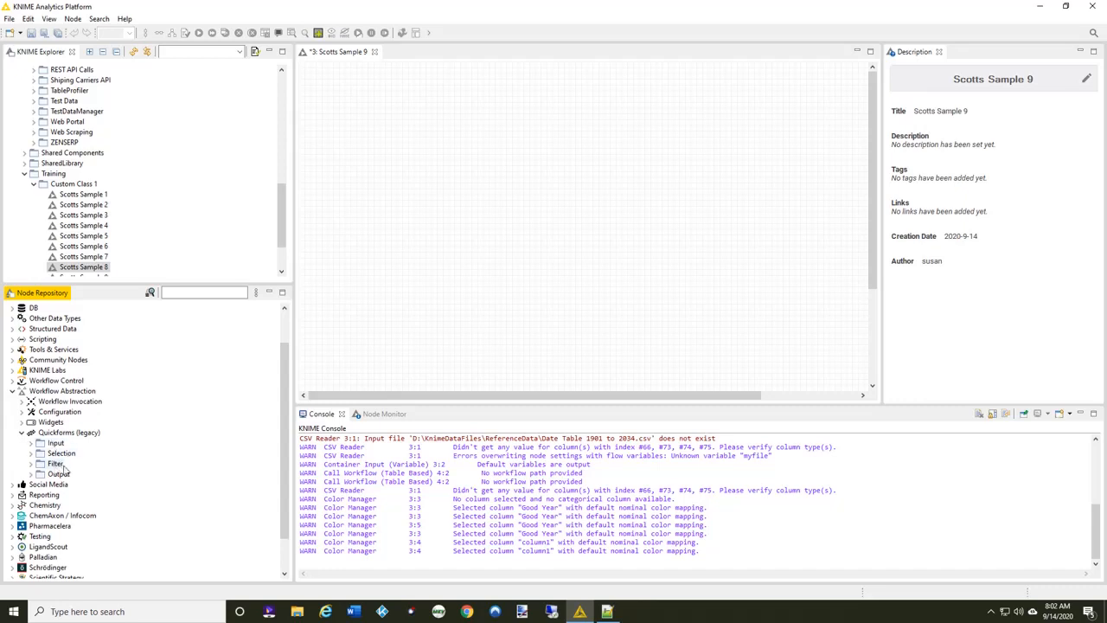
left_click(22, 423)
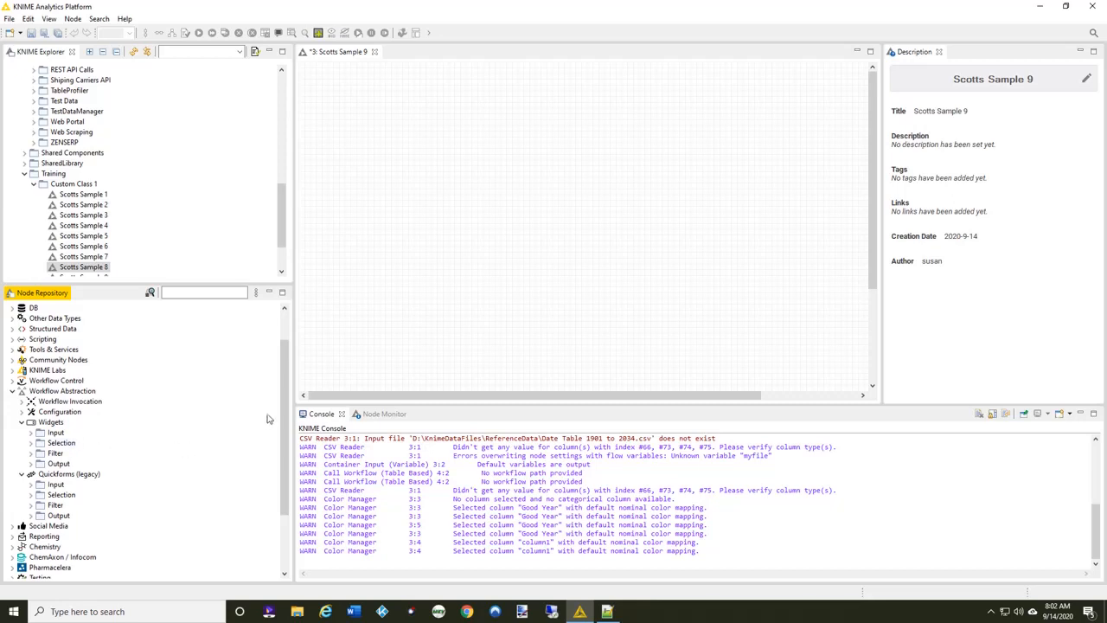
scroll(283, 419, "down", 2)
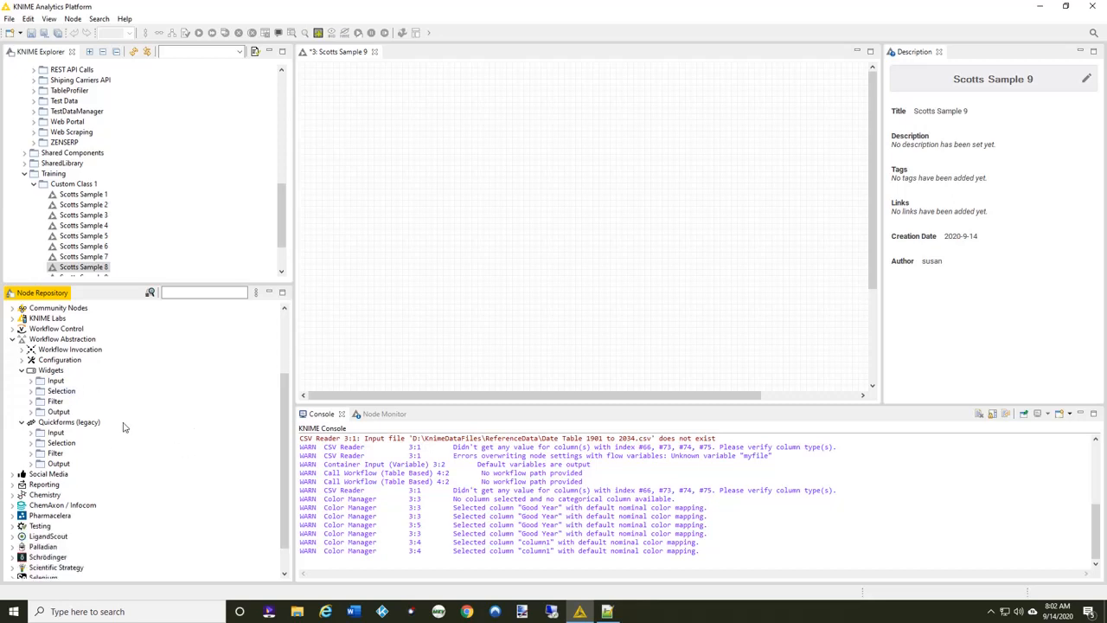
left_click(32, 383)
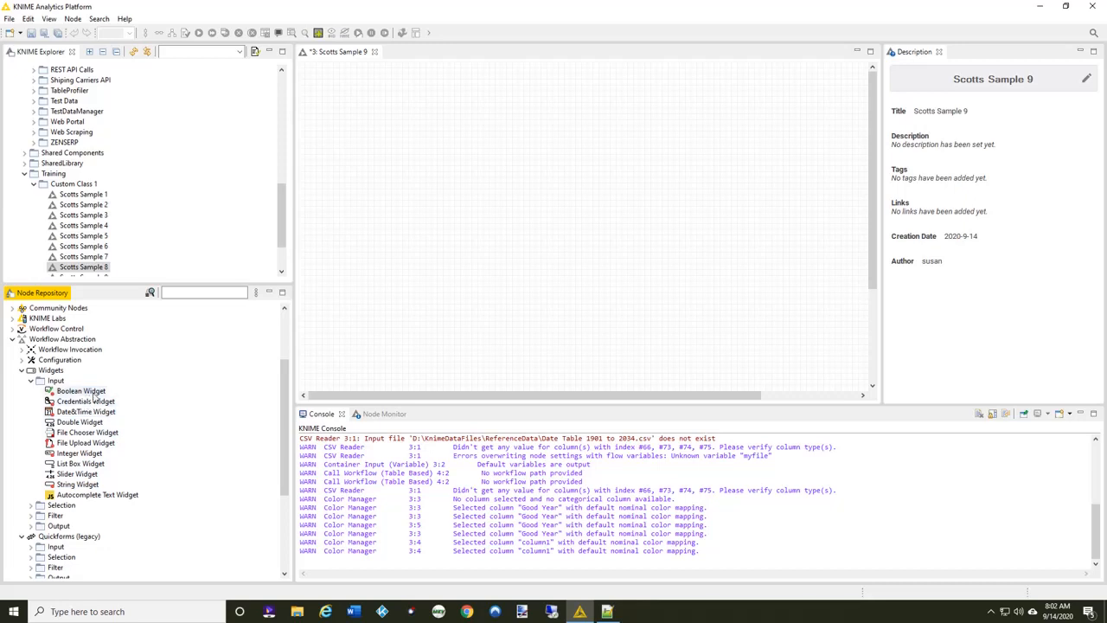
left_click(32, 380)
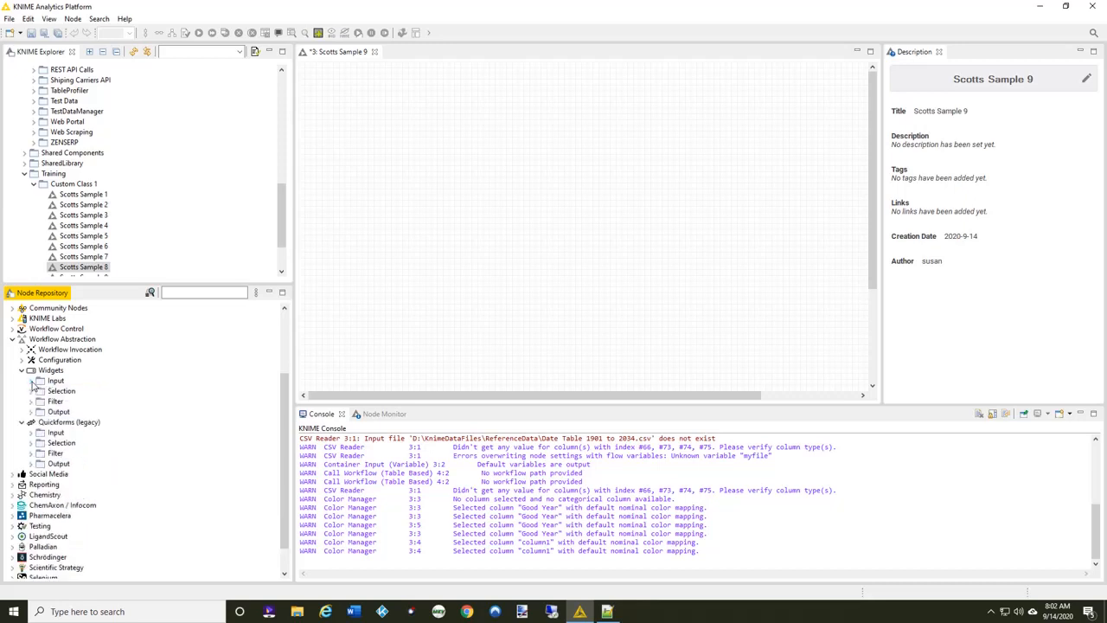
left_click(31, 391)
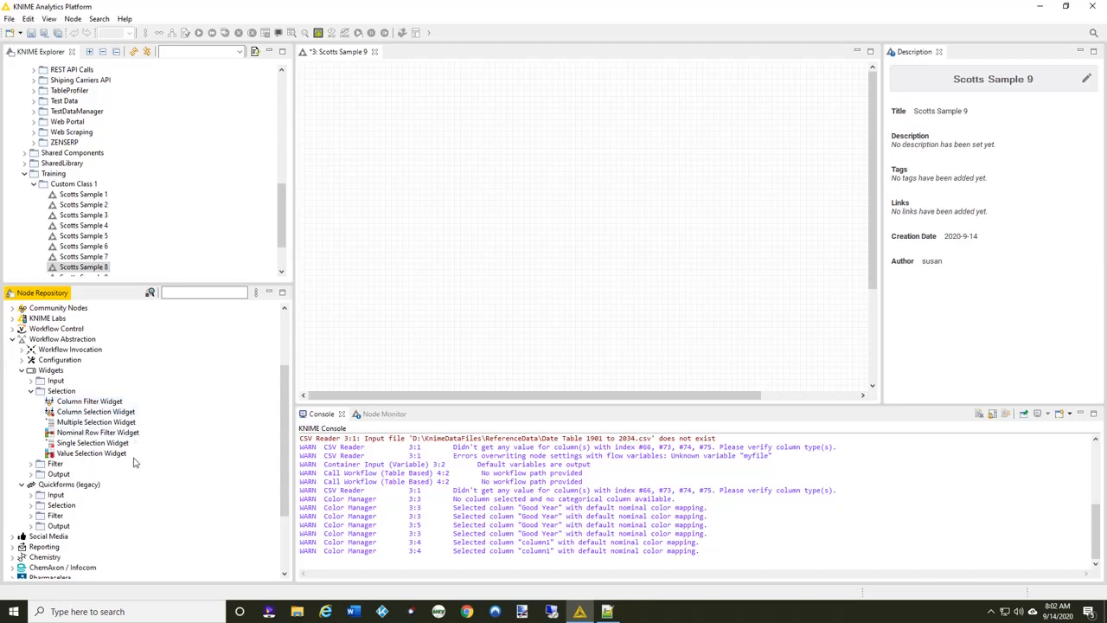
left_click(31, 393)
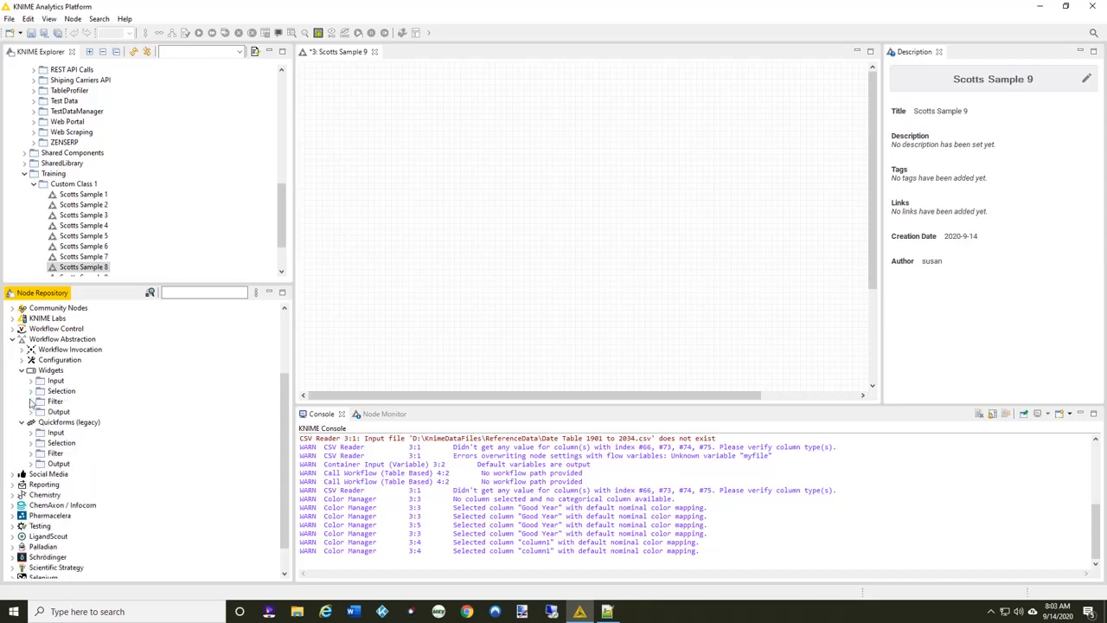
left_click(31, 401)
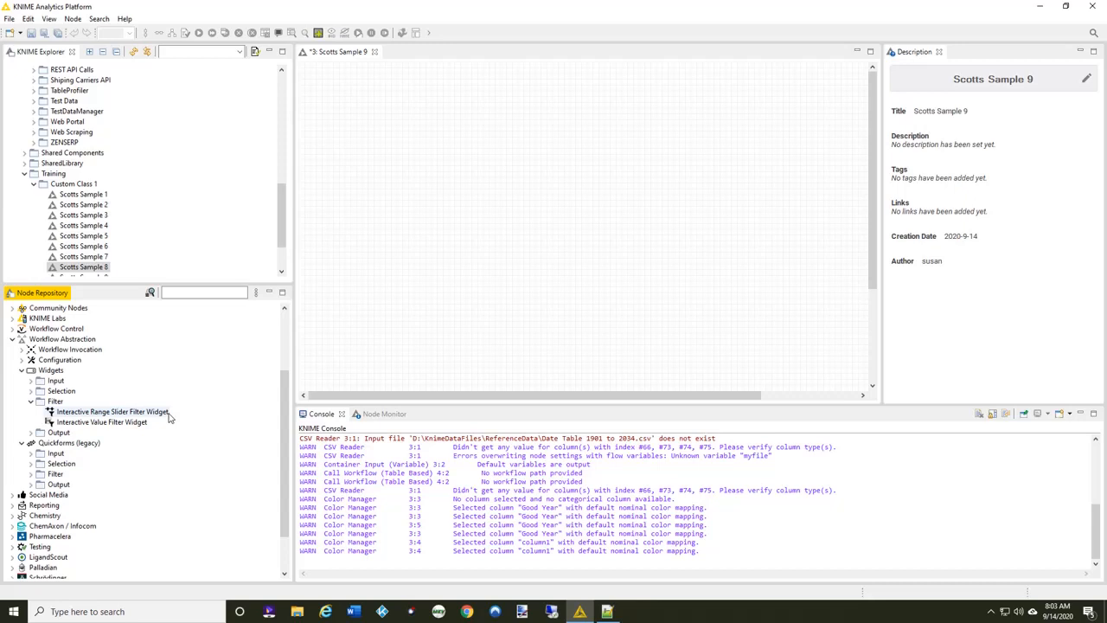
left_click(32, 403)
left_click(31, 413)
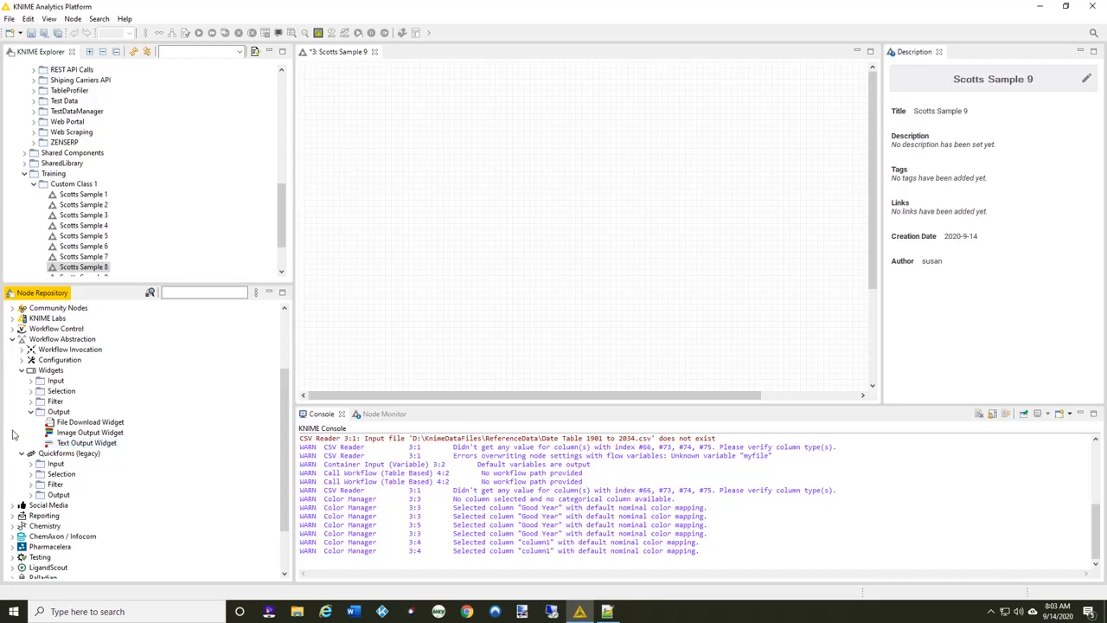
left_click(31, 413)
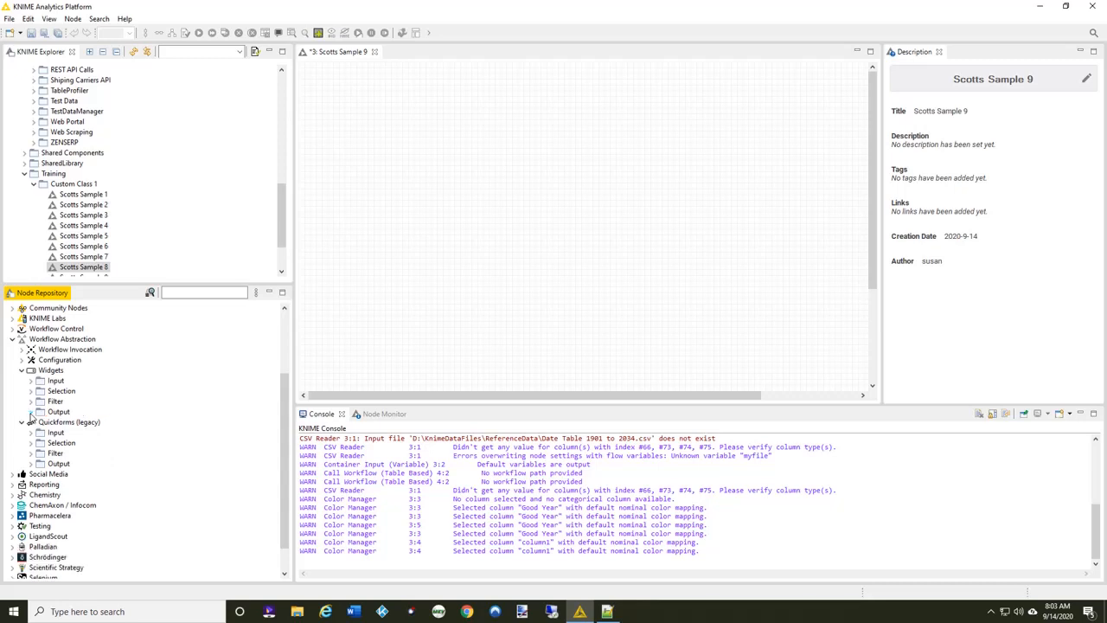
left_click(23, 423)
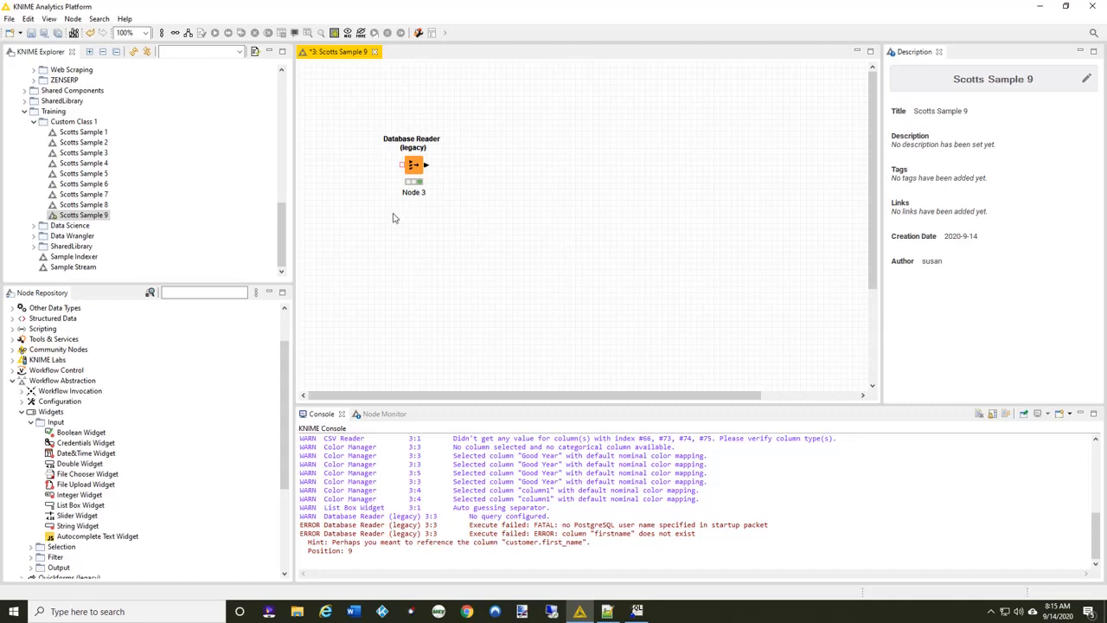
Inspect the Database Reader's output table with the customer column widened enough to read its full values
right_click(414, 166)
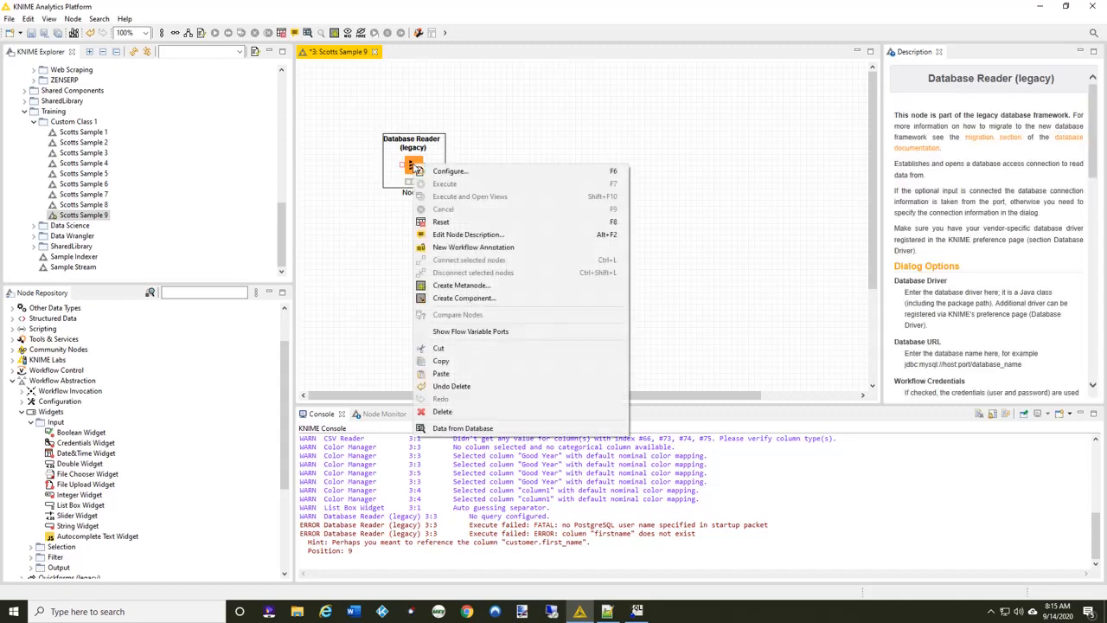
left_click(469, 429)
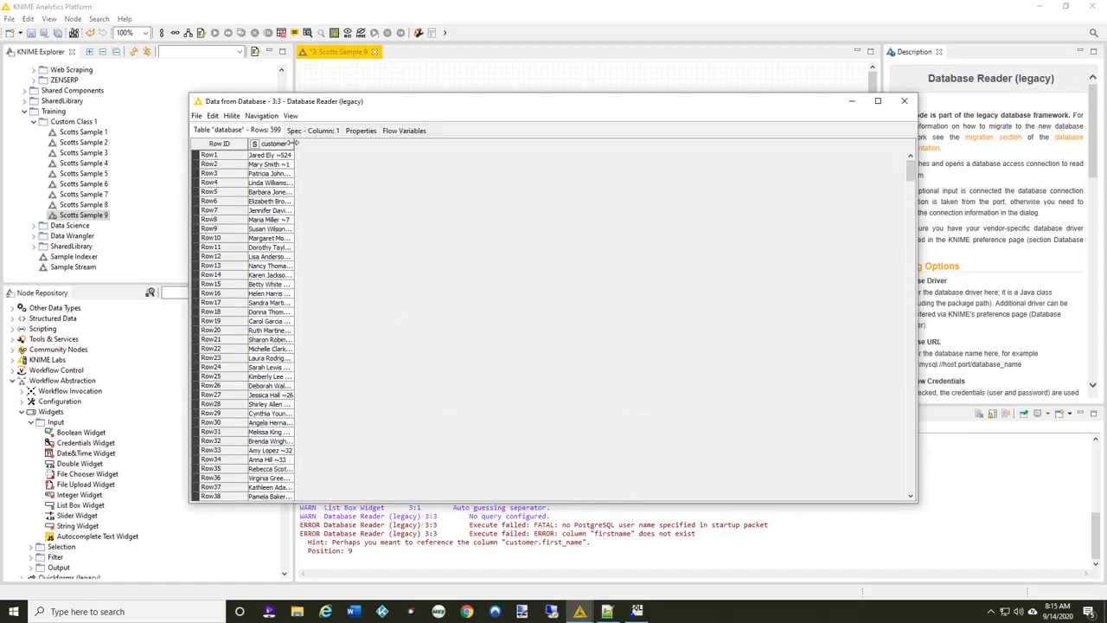
left_click_drag(293, 146, 395, 144)
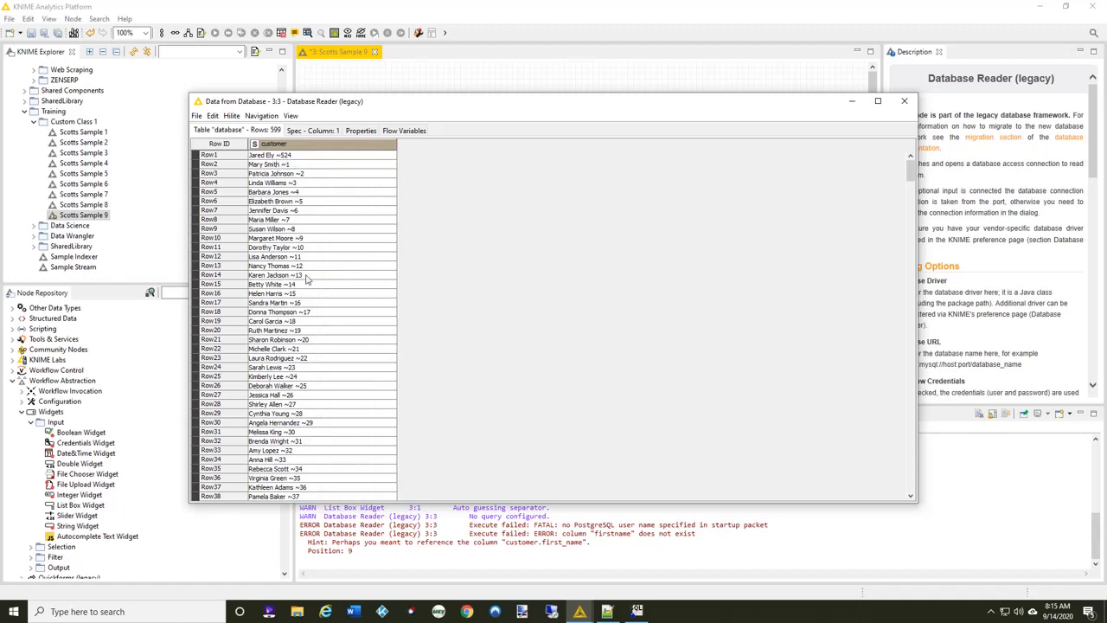
left_click(904, 104)
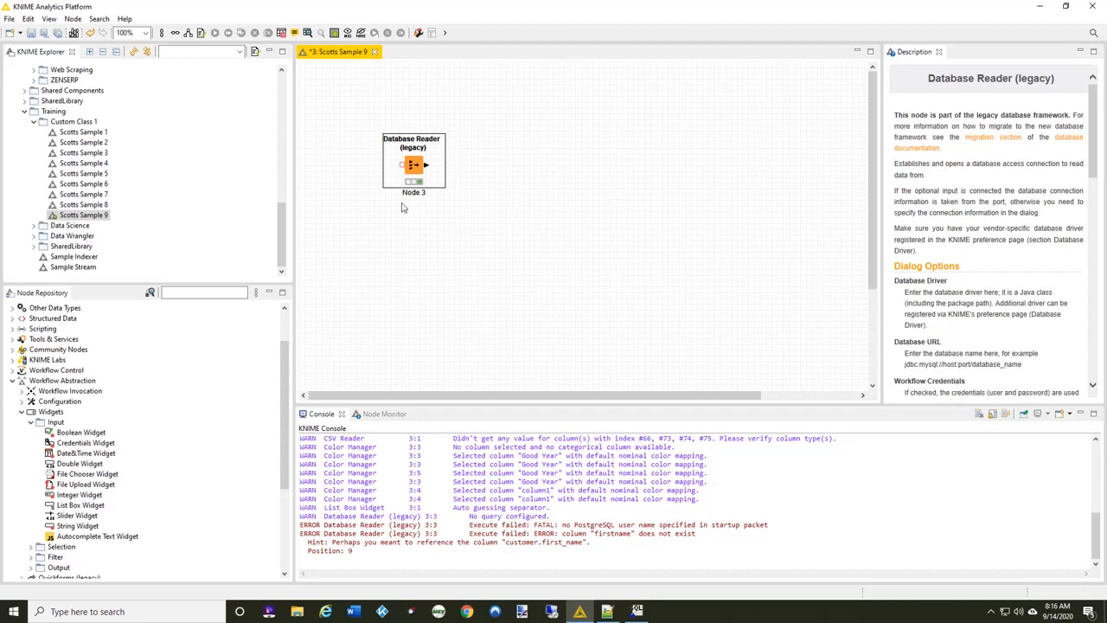
Review the connection settings and SQL statement in the Database Reader's configuration
double_click(413, 164)
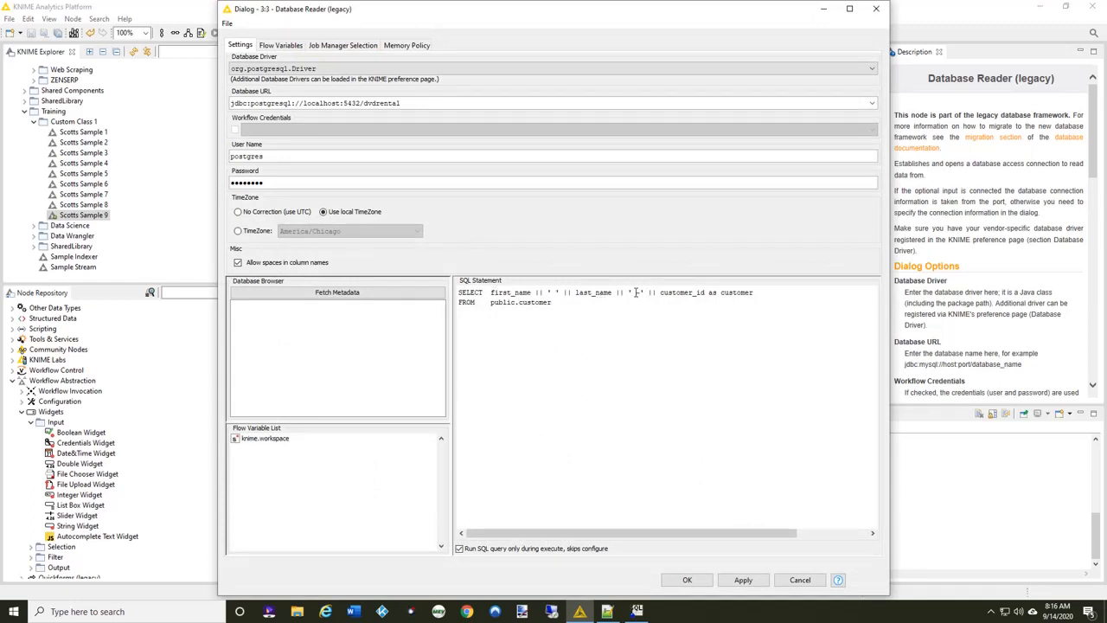
left_click(692, 580)
left_click(642, 344)
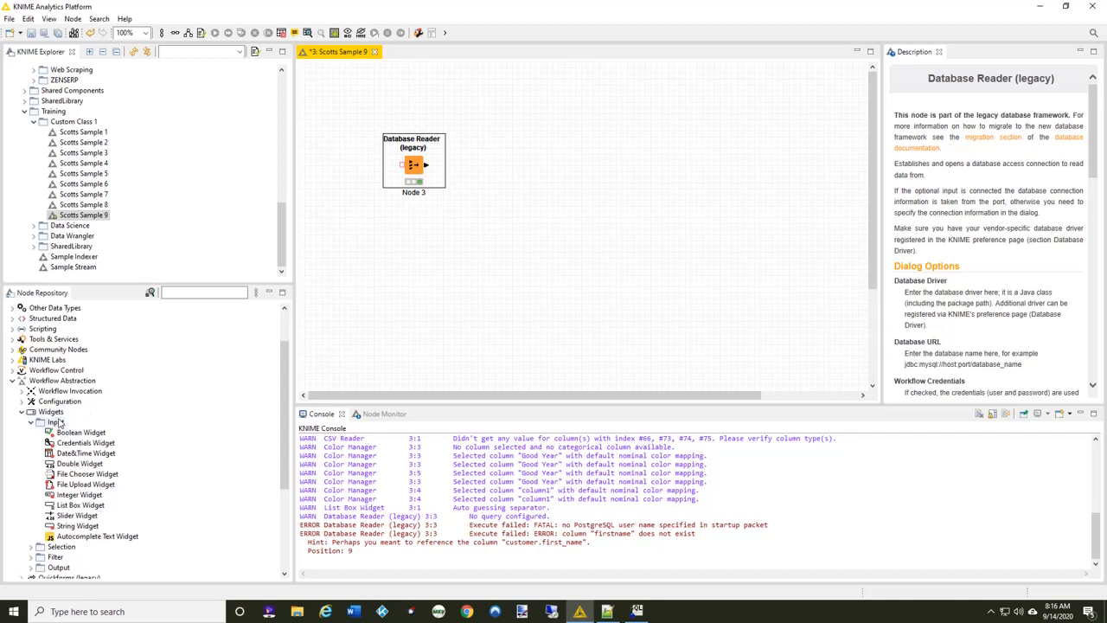
Add an Autocomplete Text Widget connected to the Database Reader and set its label to "Customer Name"
double_click(109, 541)
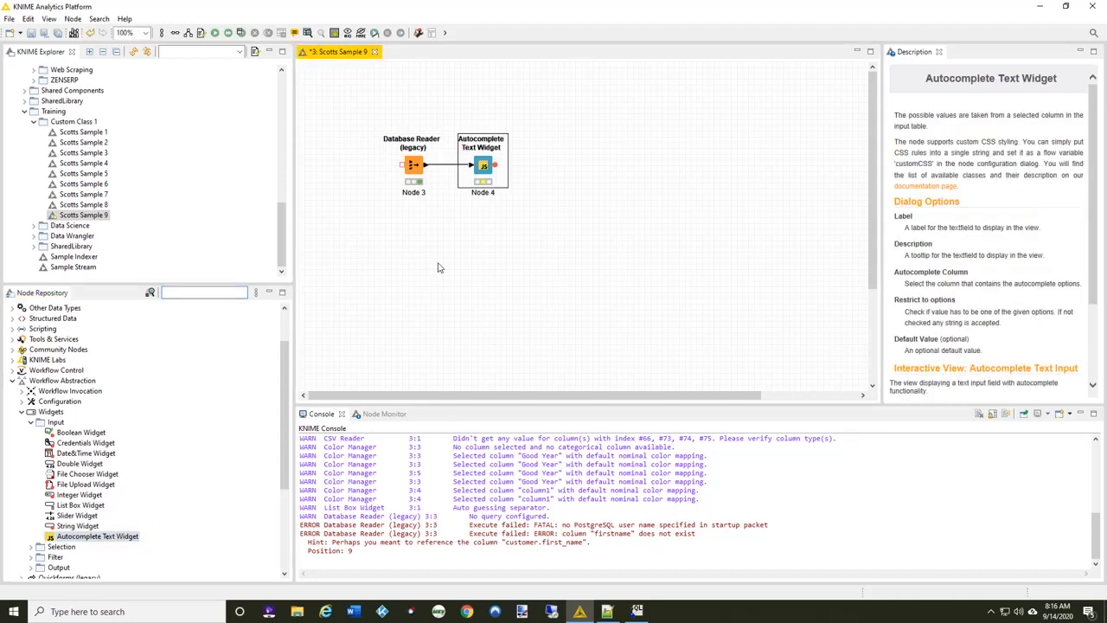
double_click(486, 167)
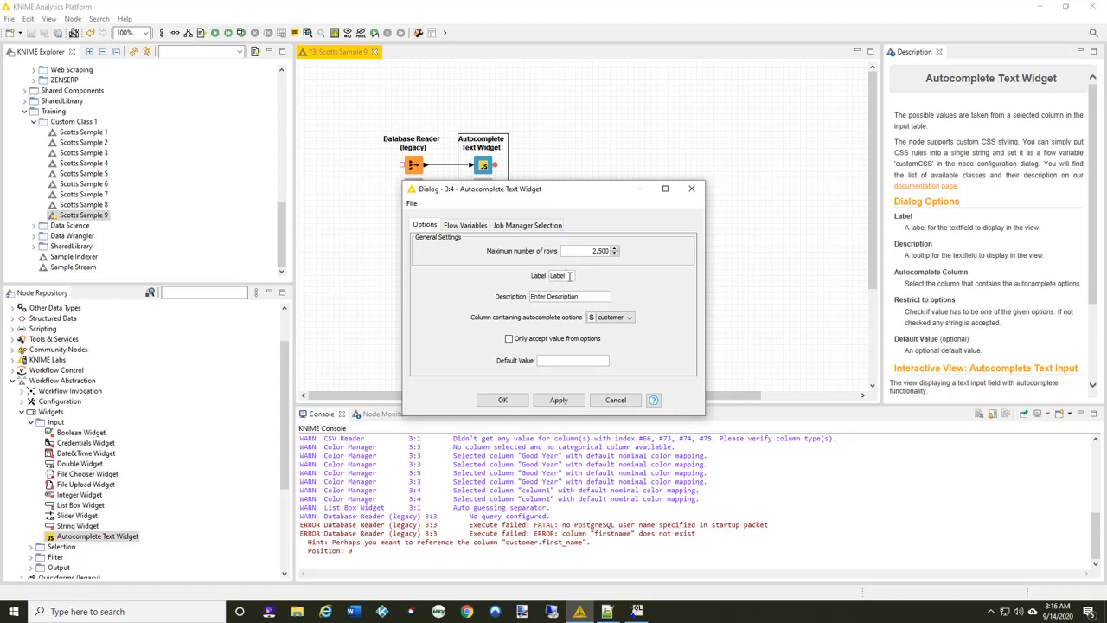
left_click_drag(566, 275, 453, 274)
type("Custome")
type("r ")
type("Name")
Set the Autocomplete Text Widget's description to "Please enter the customer name your are searching for" and accept the configuration
left_click_drag(591, 295, 528, 296)
type("Plea")
type("se ente")
type("r the cust")
type("omer name your ")
type("are searchin")
type("g for")
left_click(504, 401)
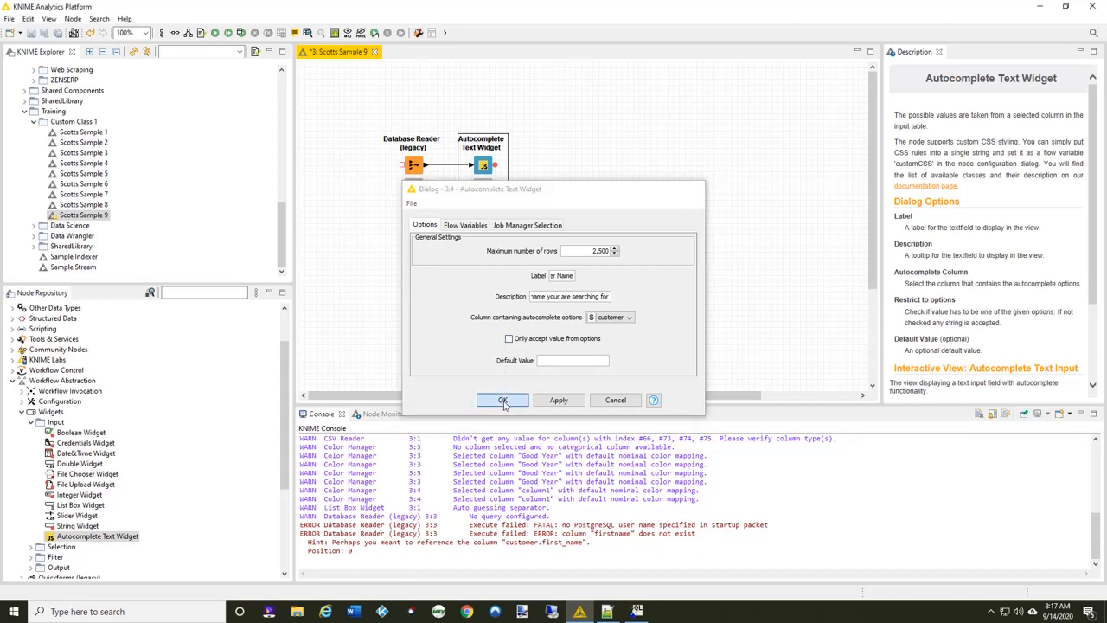
Execute the Autocomplete Text Widget with its interactive view and choose a customer from the Customer Name suggestions
right_click(487, 168)
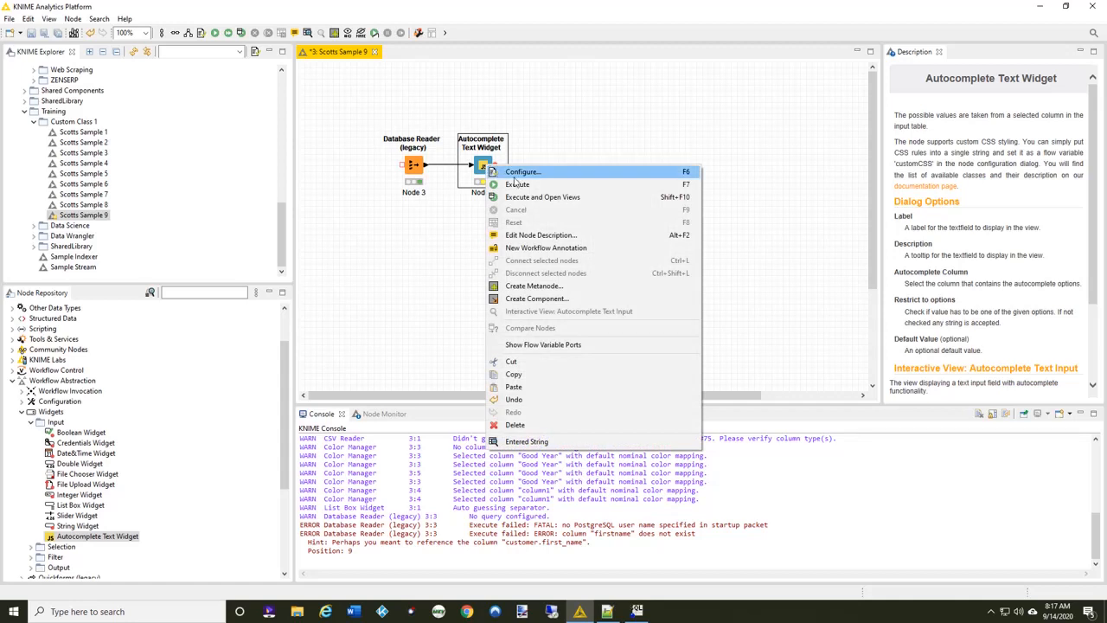
left_click(543, 197)
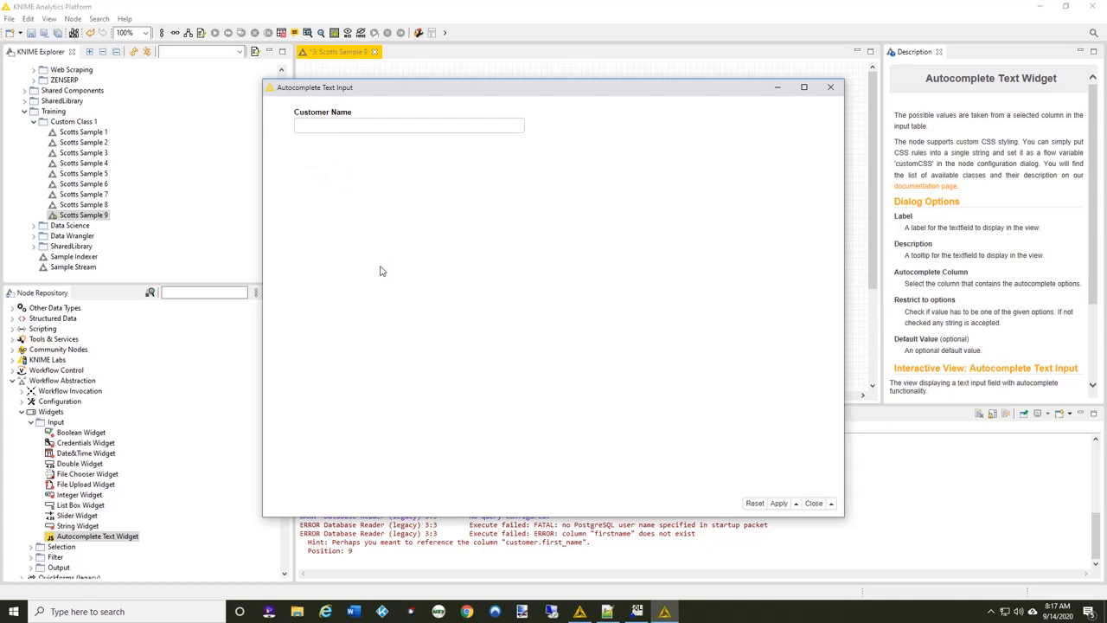
left_click(323, 125)
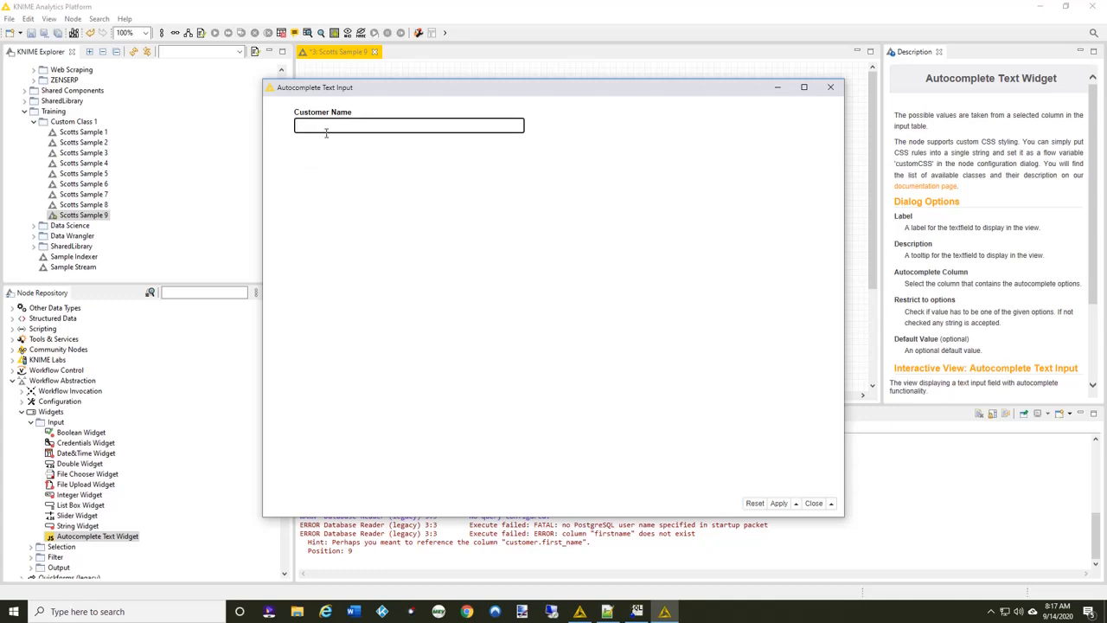
type("M")
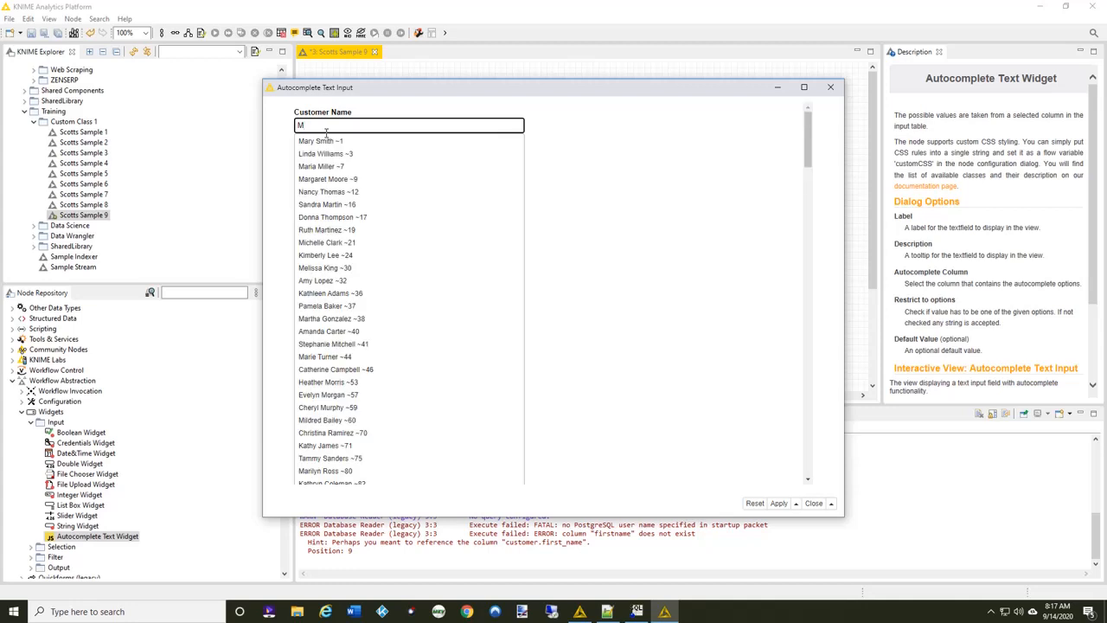
type("a")
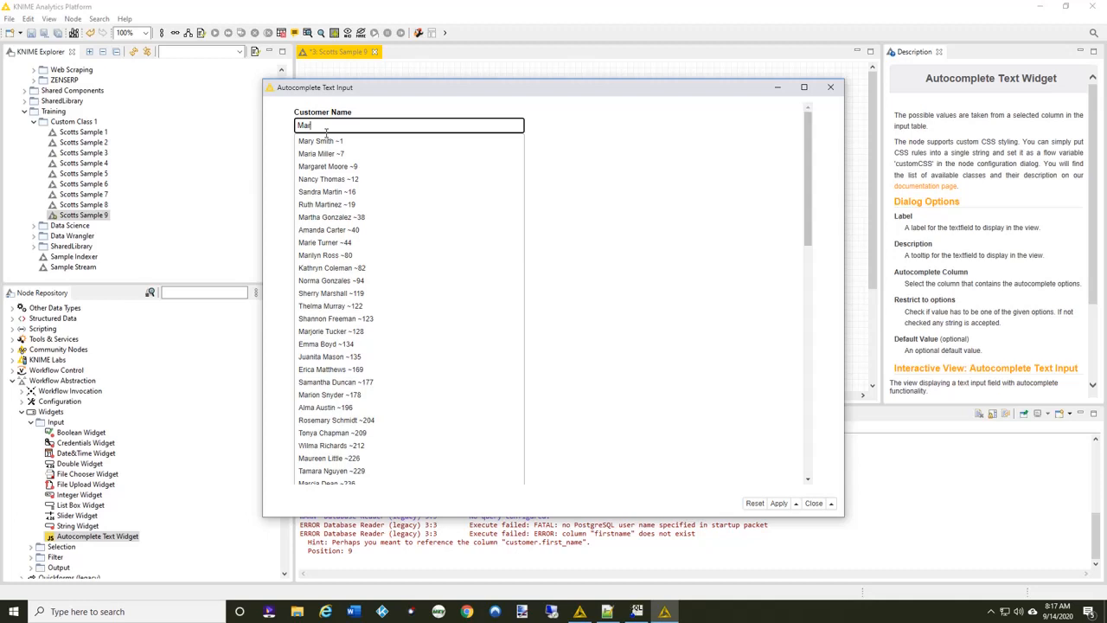
type("ry")
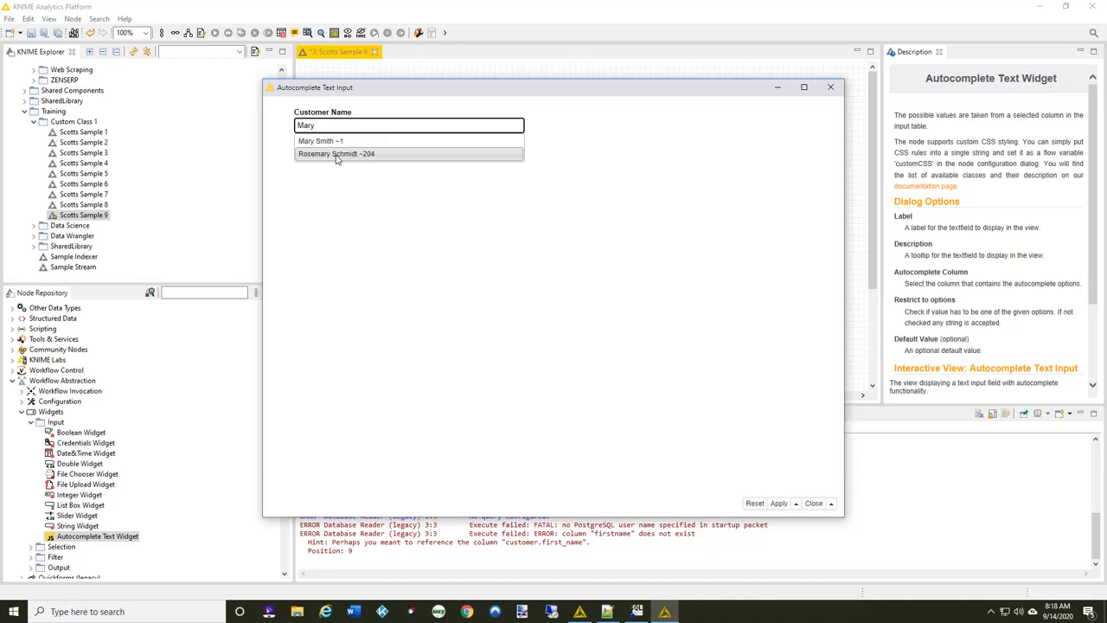
left_click(336, 142)
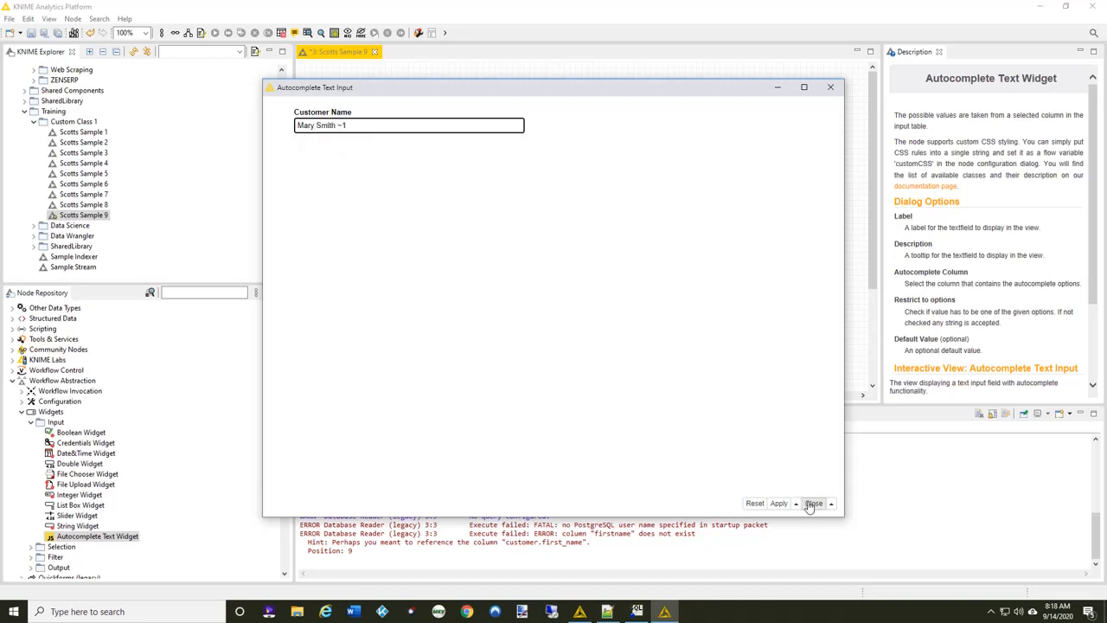
Apply the chosen customer, close the widget view, and show the Node Monitor for the Autocomplete Text Widget
left_click(780, 505)
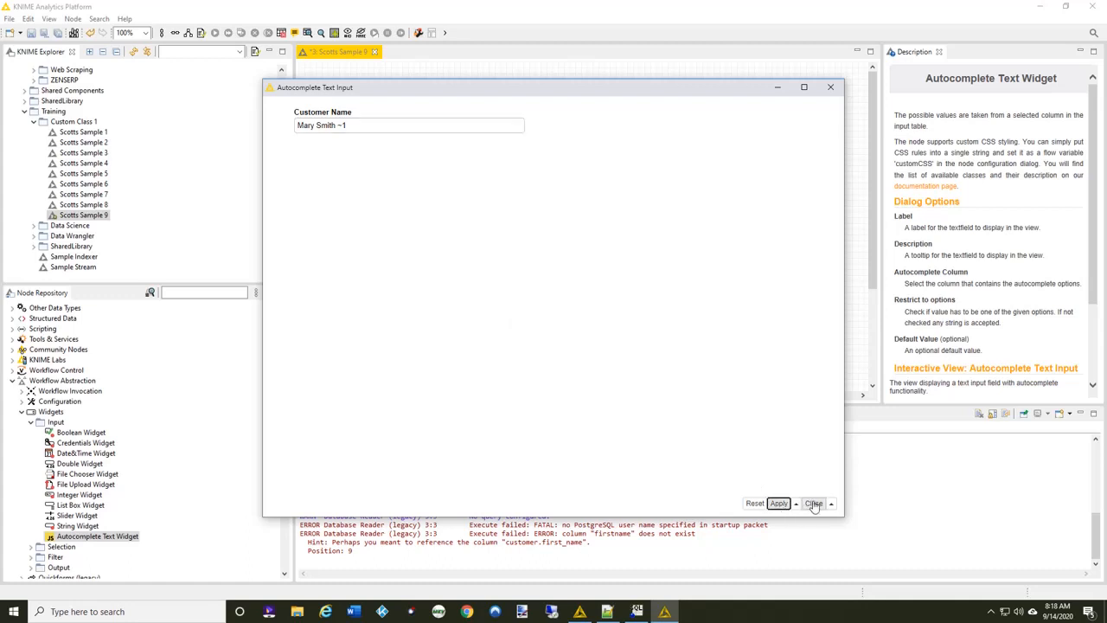
left_click(814, 505)
left_click(814, 504)
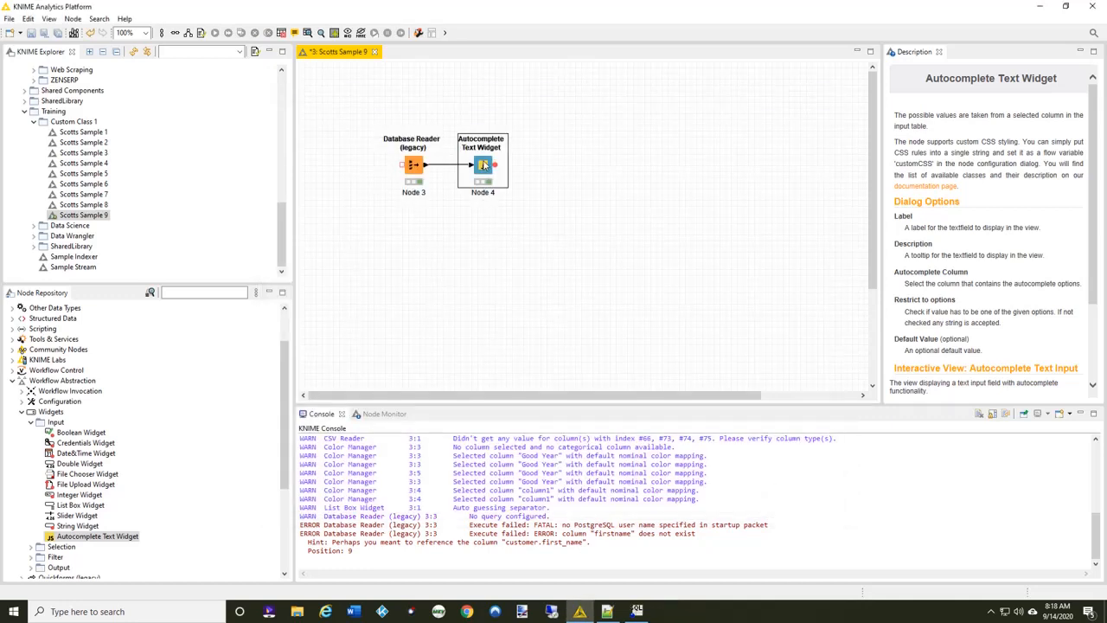
left_click(385, 414)
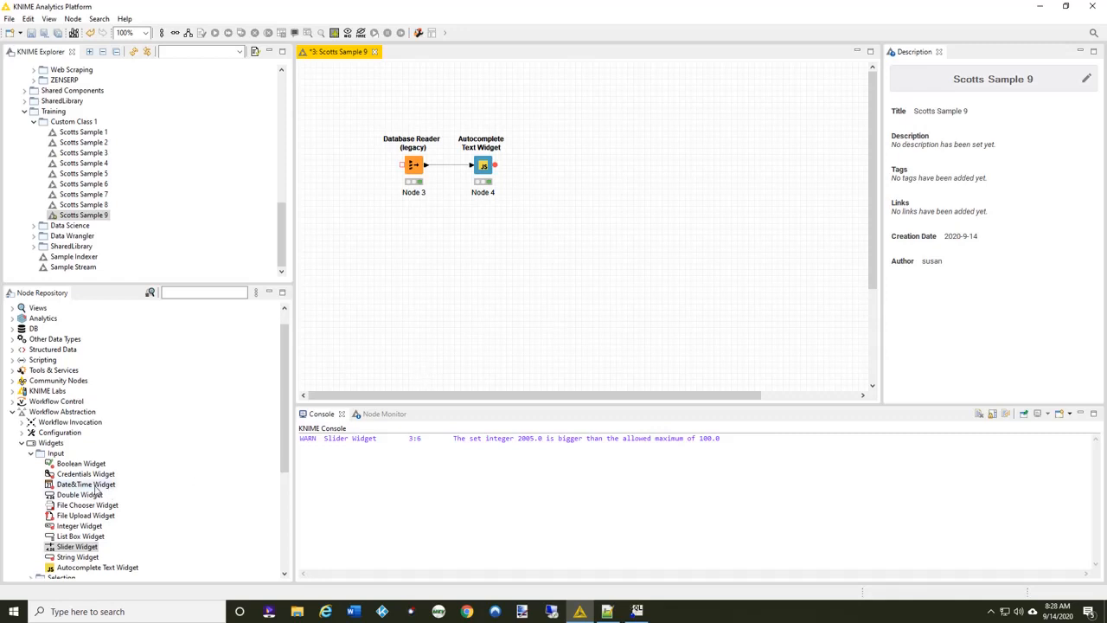
Add a Date&Time Widget after the Autocomplete Text Widget and link the two through their flow variable ports
left_click_drag(97, 490, 580, 167)
left_click(495, 167)
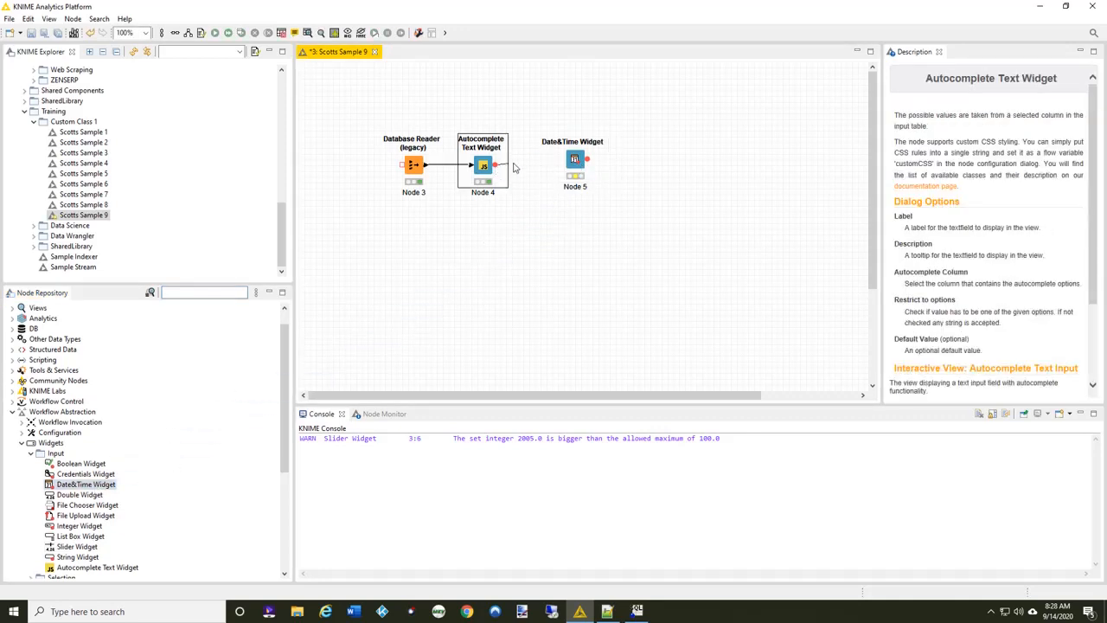
left_click_drag(514, 164, 554, 166)
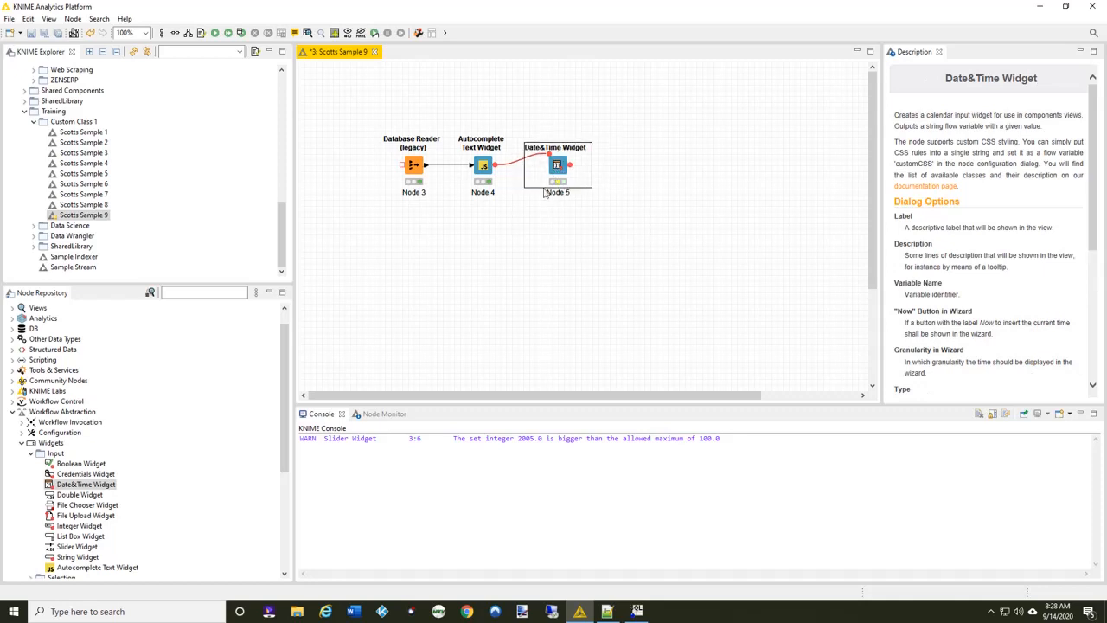
Rename the Autocomplete Text Widget node to CustomerName and the Date&Time Widget node to StartDate
left_click(481, 192)
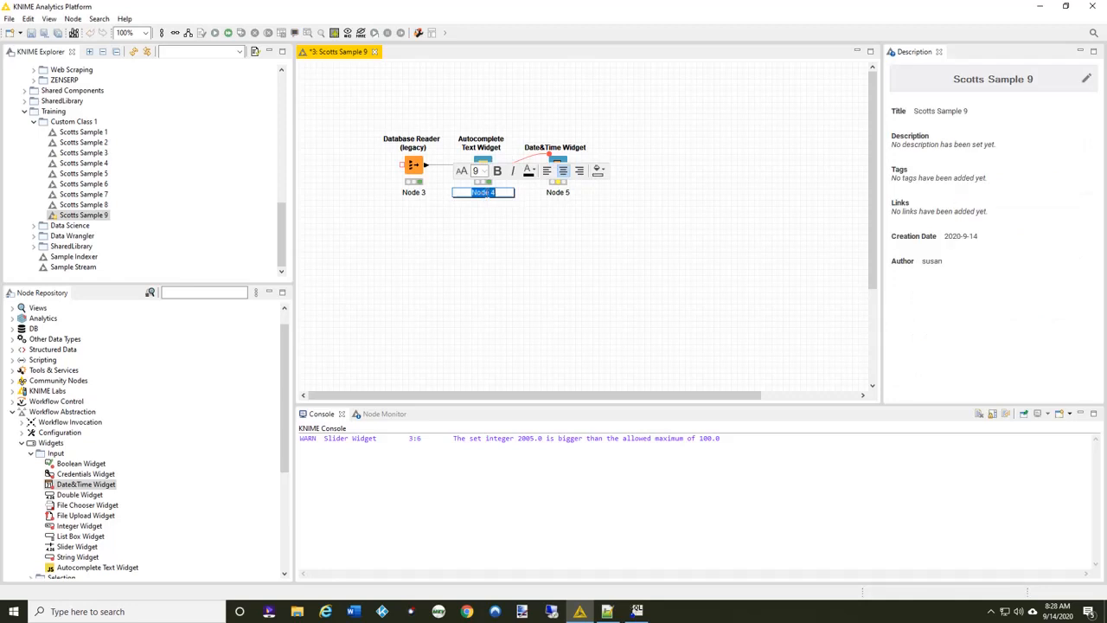
type("CustomerName")
double_click(563, 194)
type("StartDate")
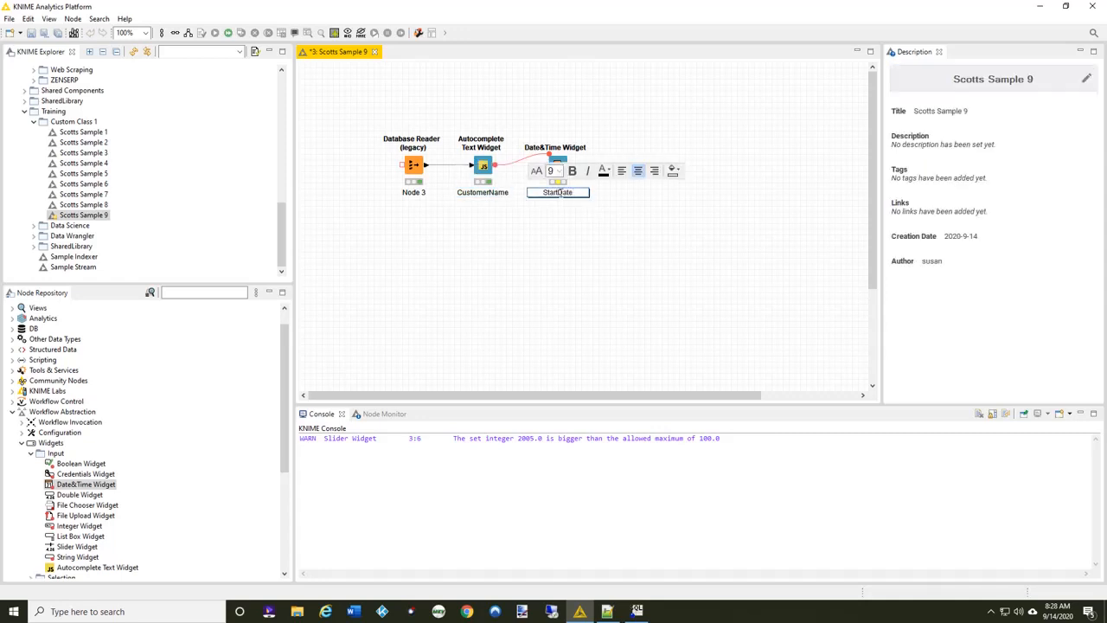
left_click(591, 240)
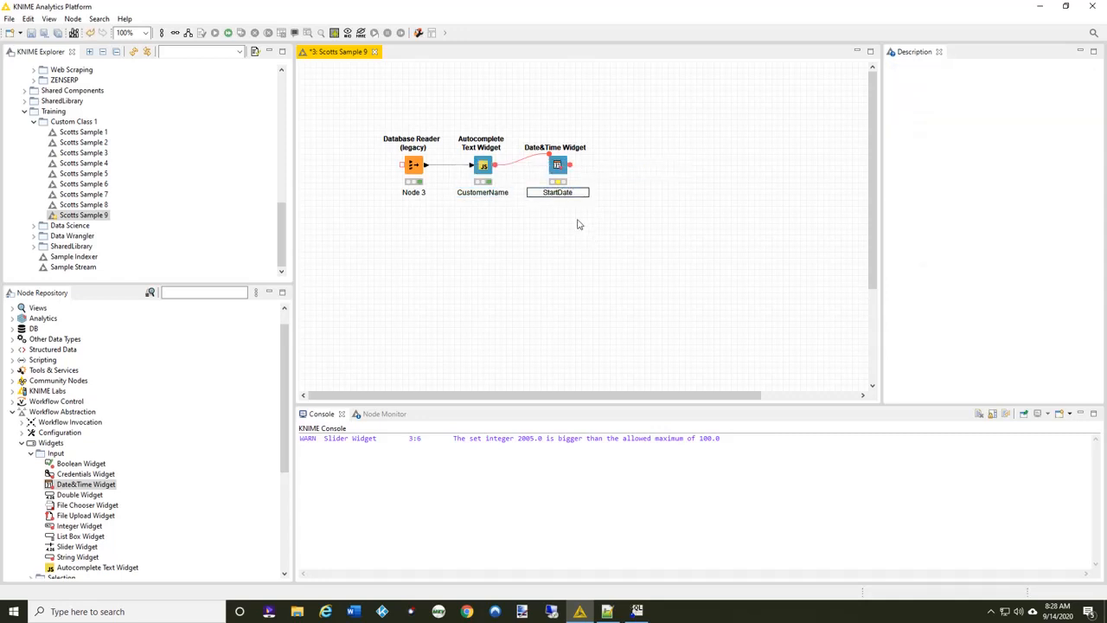
Label the StartDate widget "Start Date" and give it the description "Show movies starting from this date"
double_click(559, 167)
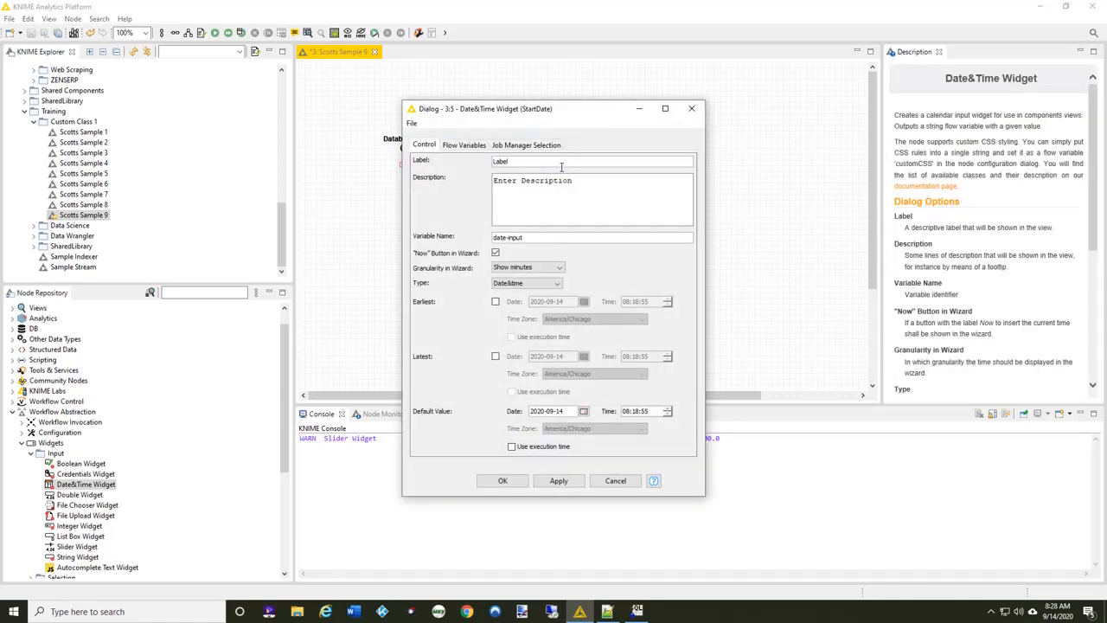
left_click_drag(599, 163, 403, 163)
type("Start Date")
left_click(509, 184)
key("ctrl")
key("ctrl+a")
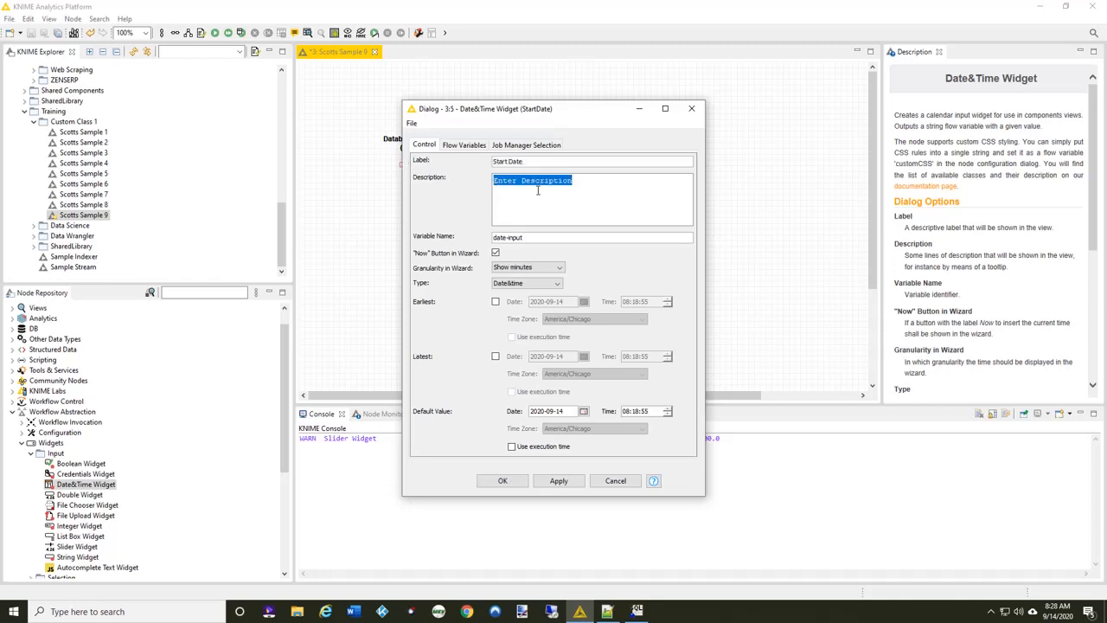
type("Show movies starting from")
type("this date")
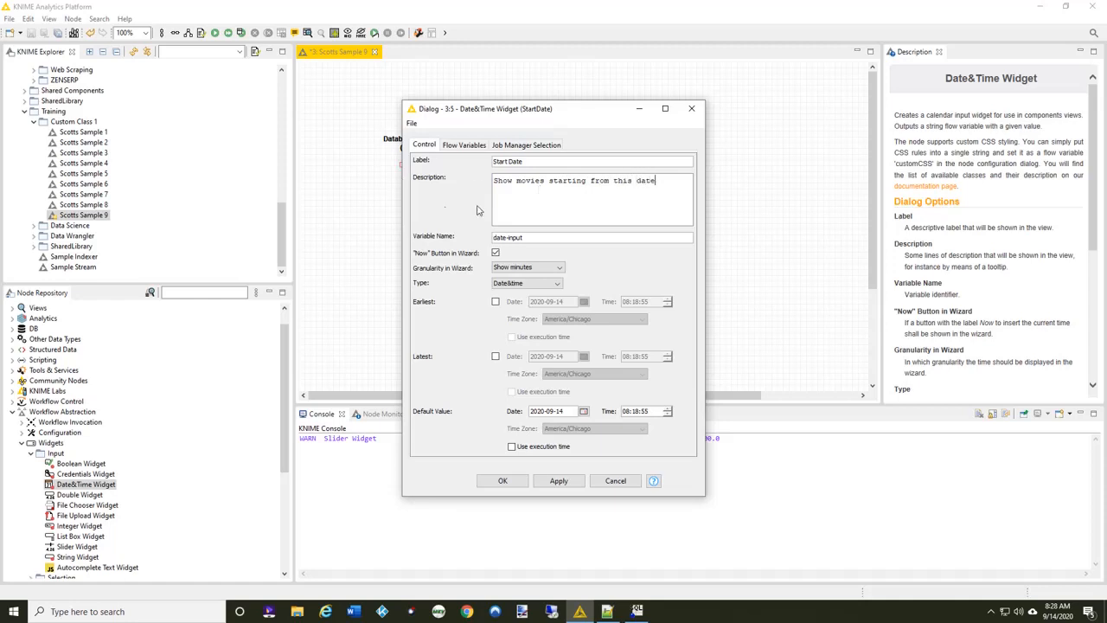
Set the StartDate widget's variable name to selectedstartdate and its type to Date
left_click_drag(546, 237, 342, 243)
type("selectedstartdate")
left_click(558, 283)
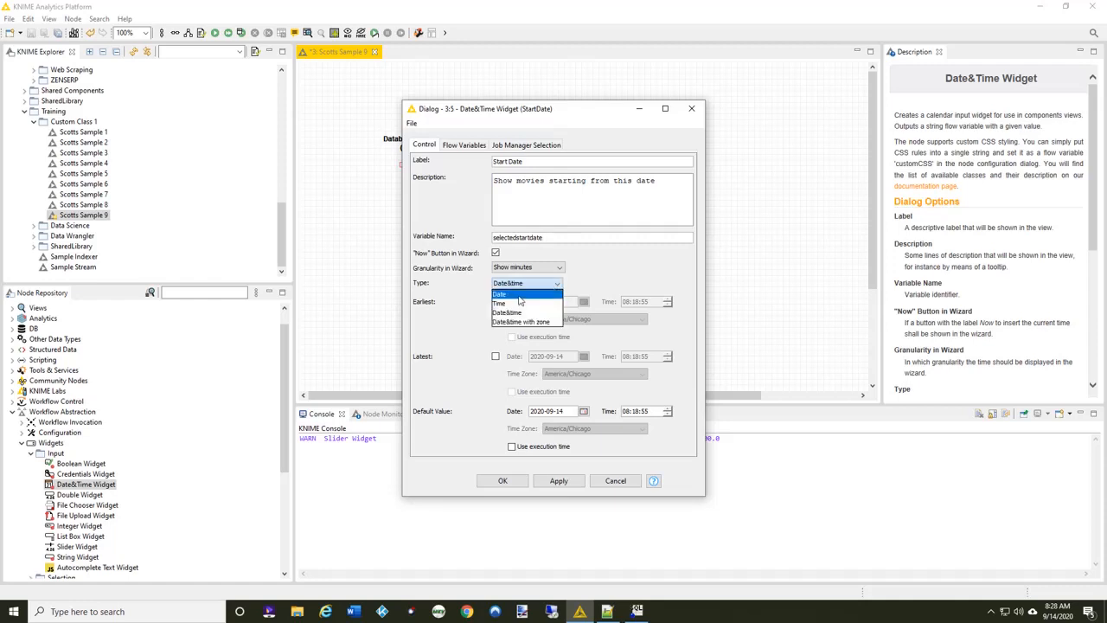
left_click(517, 295)
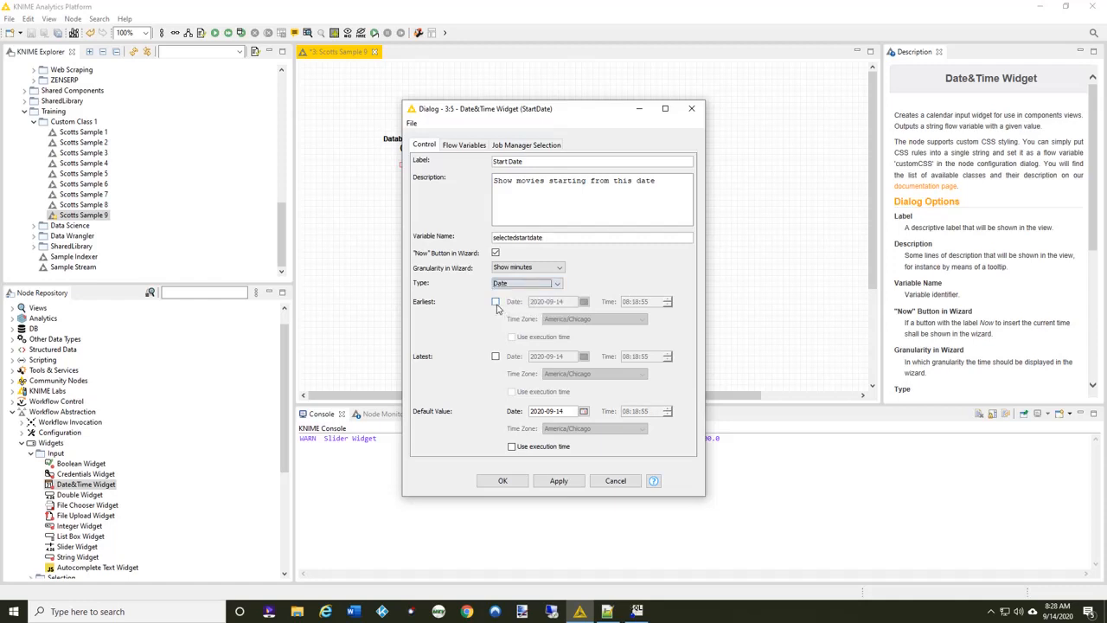
Enable the earliest date limit for the StartDate widget and set it to 2005-01-01
left_click(497, 305)
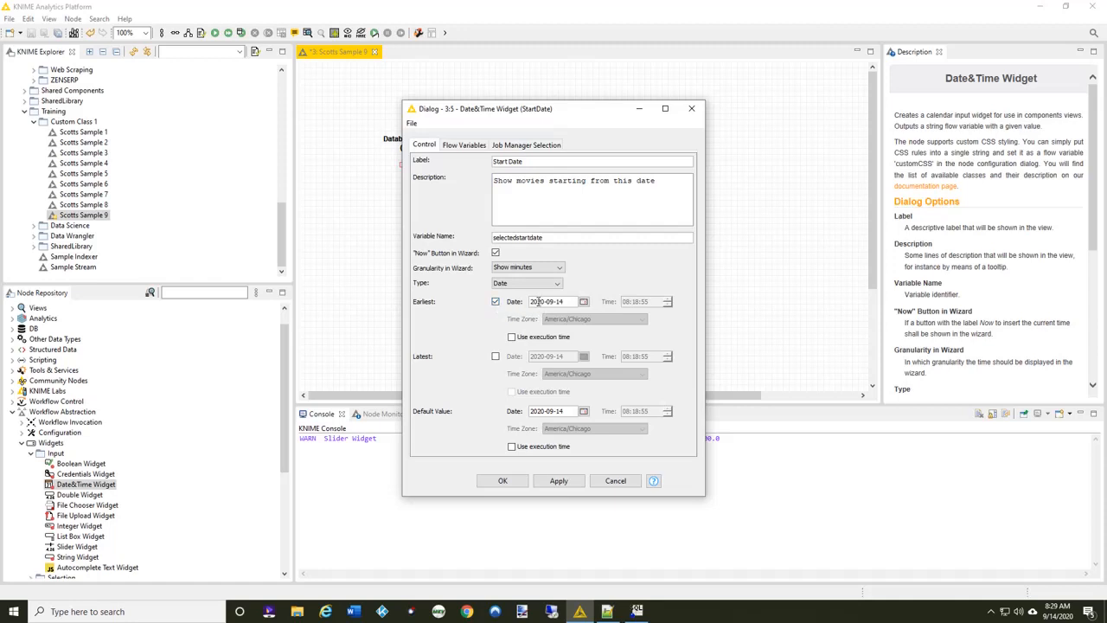
left_click(536, 301)
key("shift+Right")
key("shift+Right")
key("shift+Right")
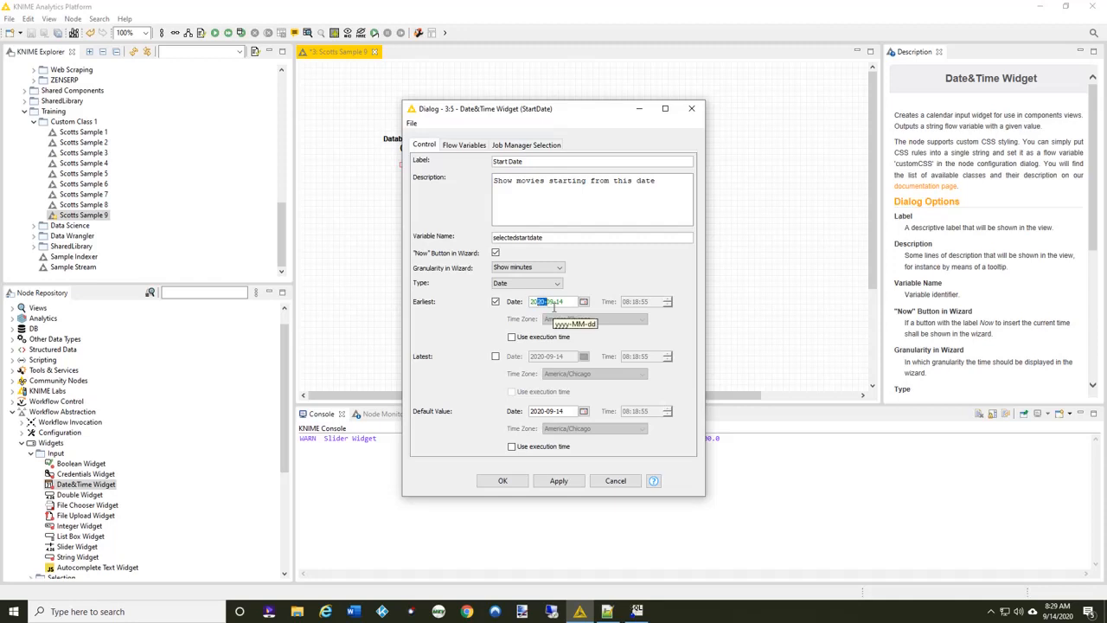
key("shift+Left")
key("shift+Left")
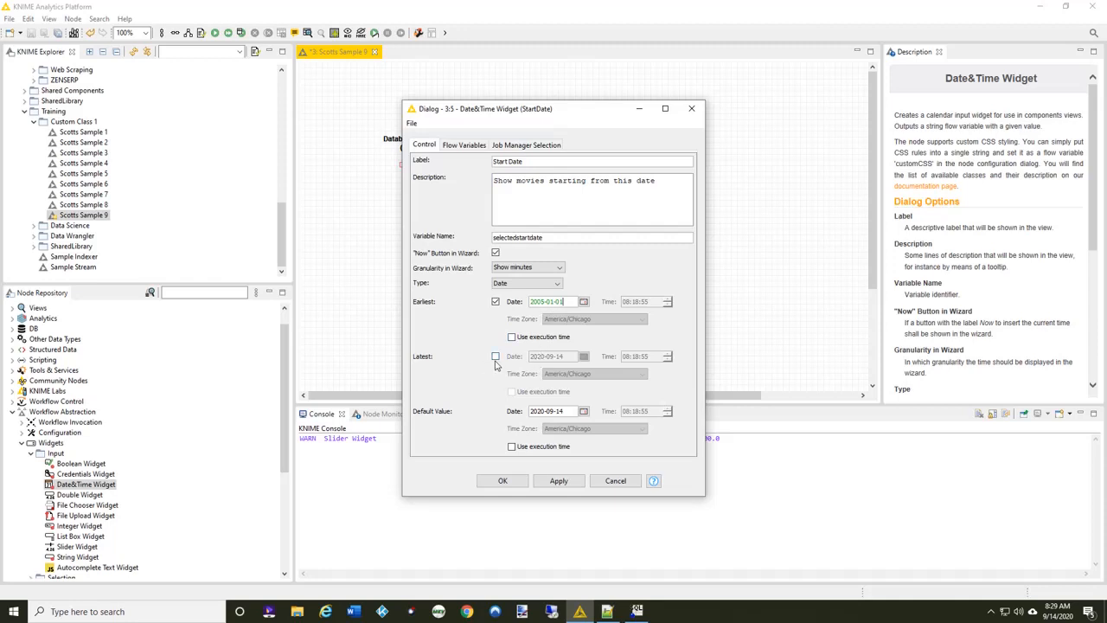
Enable the latest date limit for the StartDate widget and set it to 2006-12-31
left_click(495, 357)
left_click(532, 357)
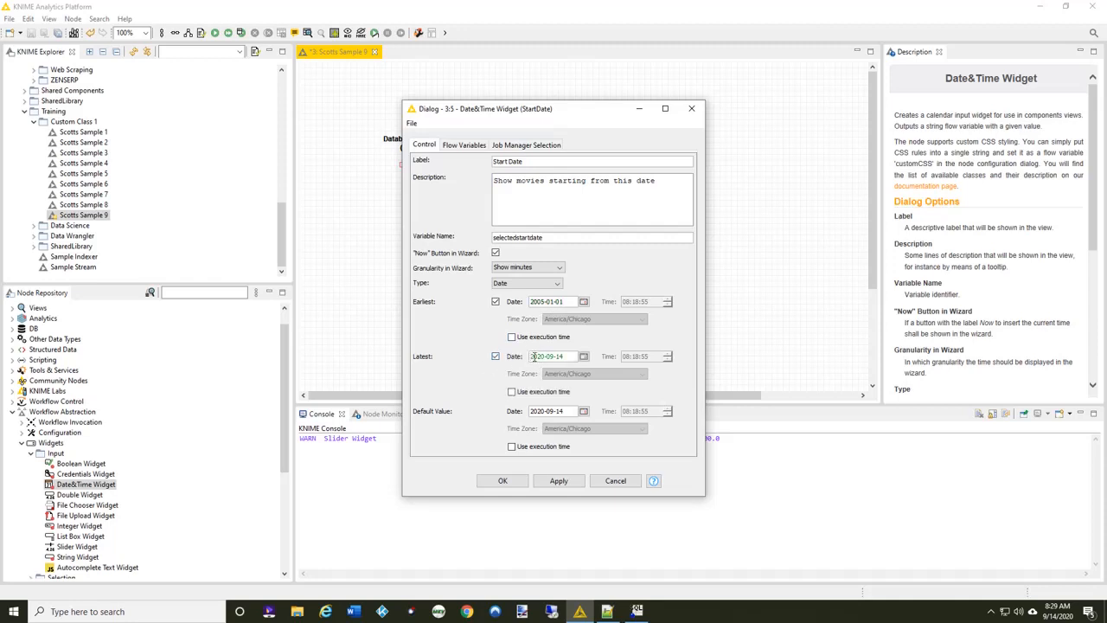
left_click_drag(540, 357, 548, 356)
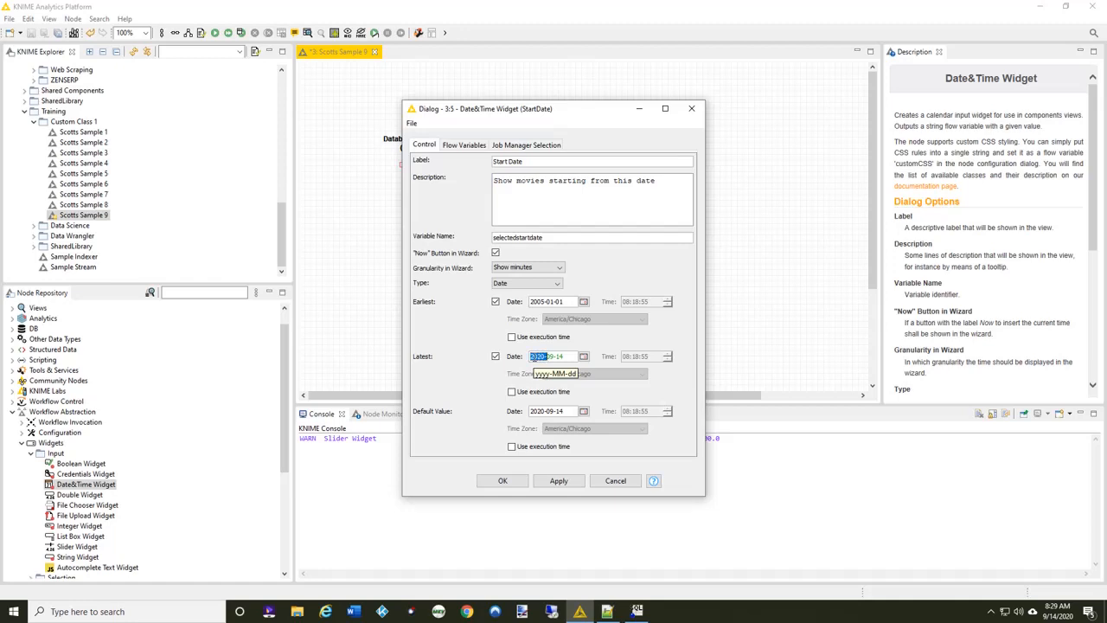
type("2-31")
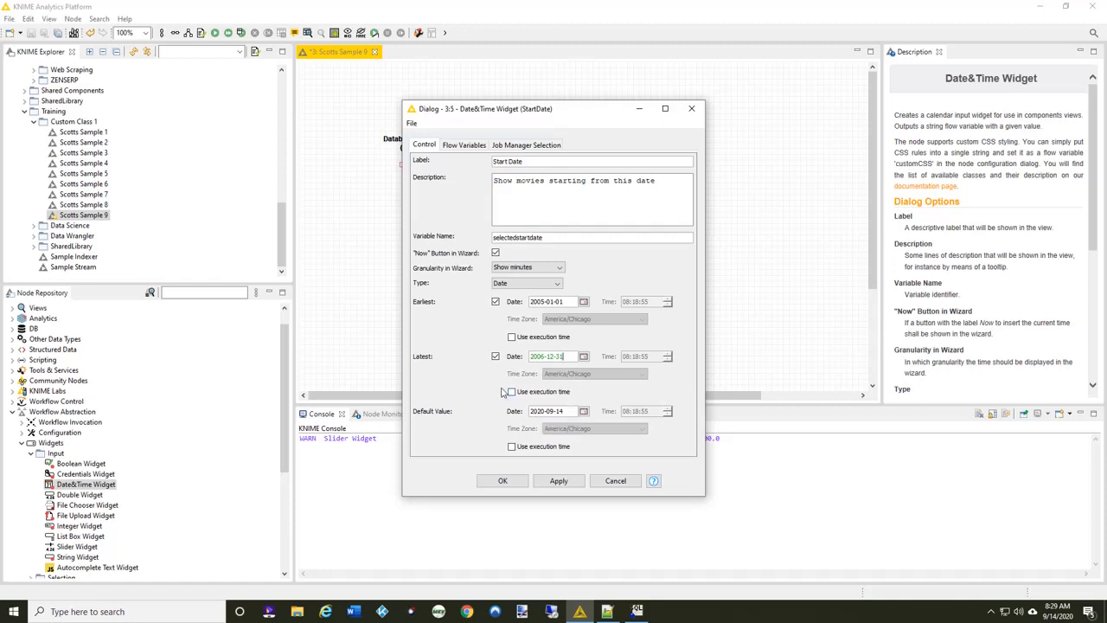
Set the StartDate widget's default date to 2005-01-01 and accept the configuration
left_click(532, 410)
key("shift+Right")
key("shift+Right")
type("05")
left_click(503, 480)
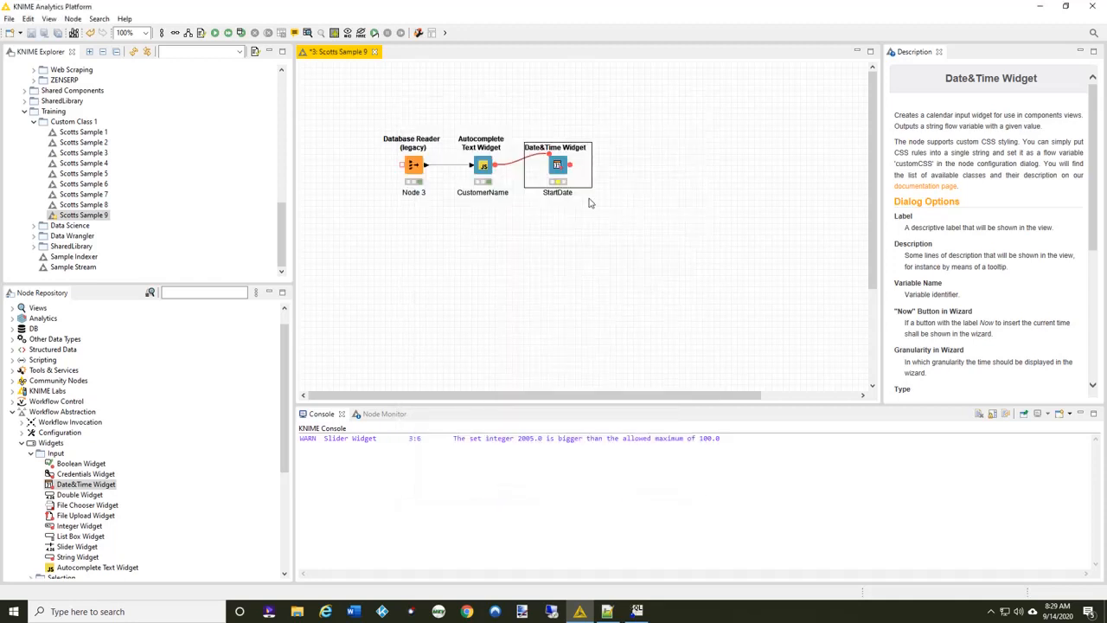
Execute the StartDate node with its interactive view, check the calendar picker, and close the view
right_click(557, 166)
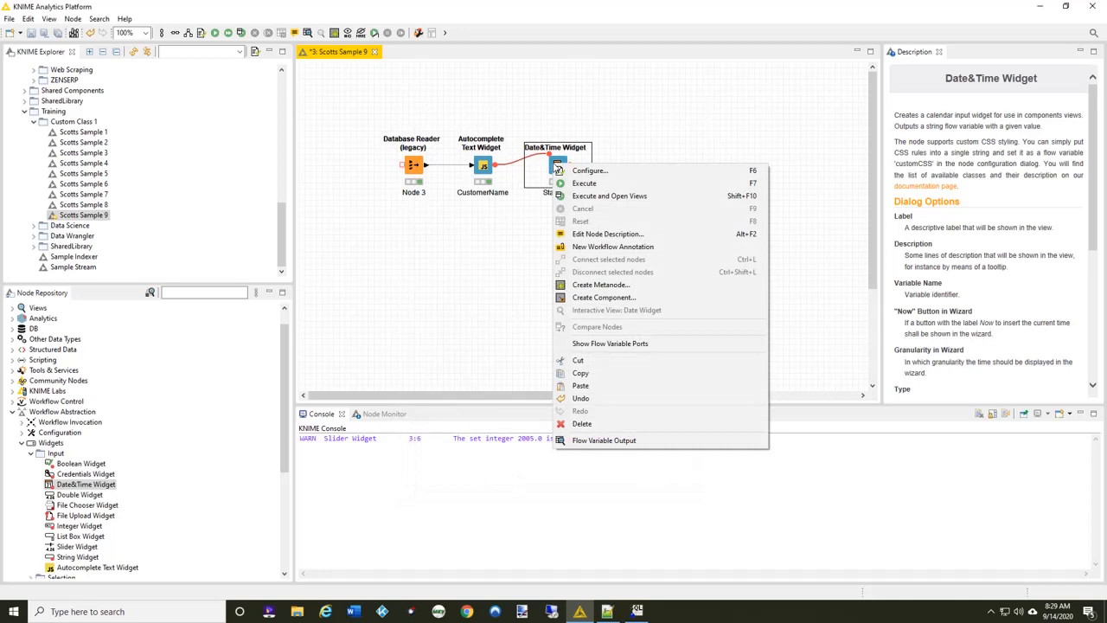
left_click(609, 196)
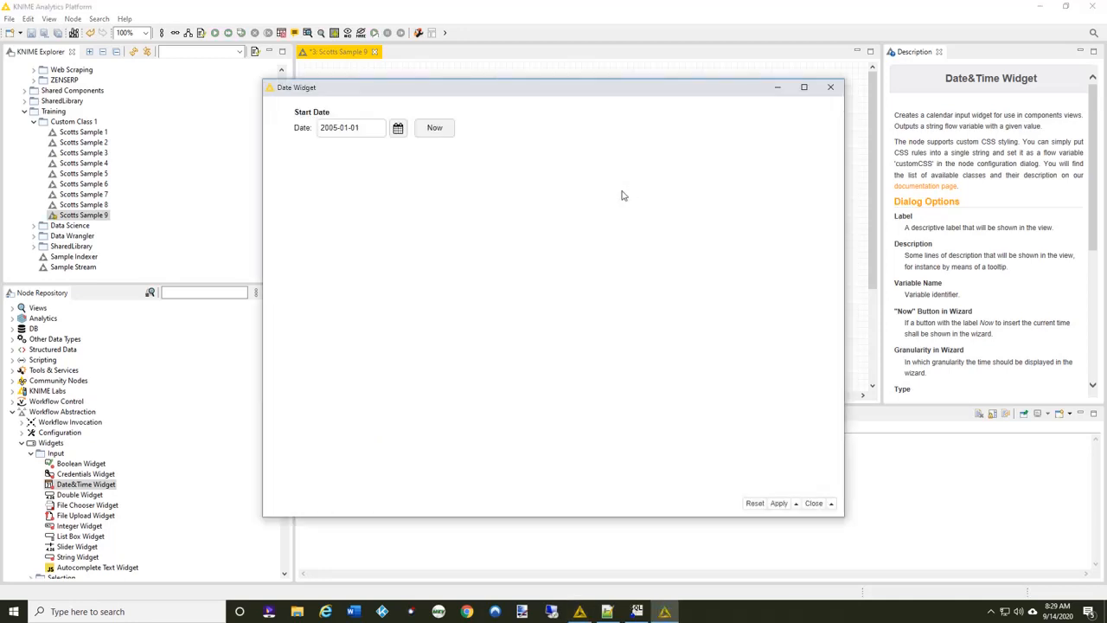
left_click(398, 130)
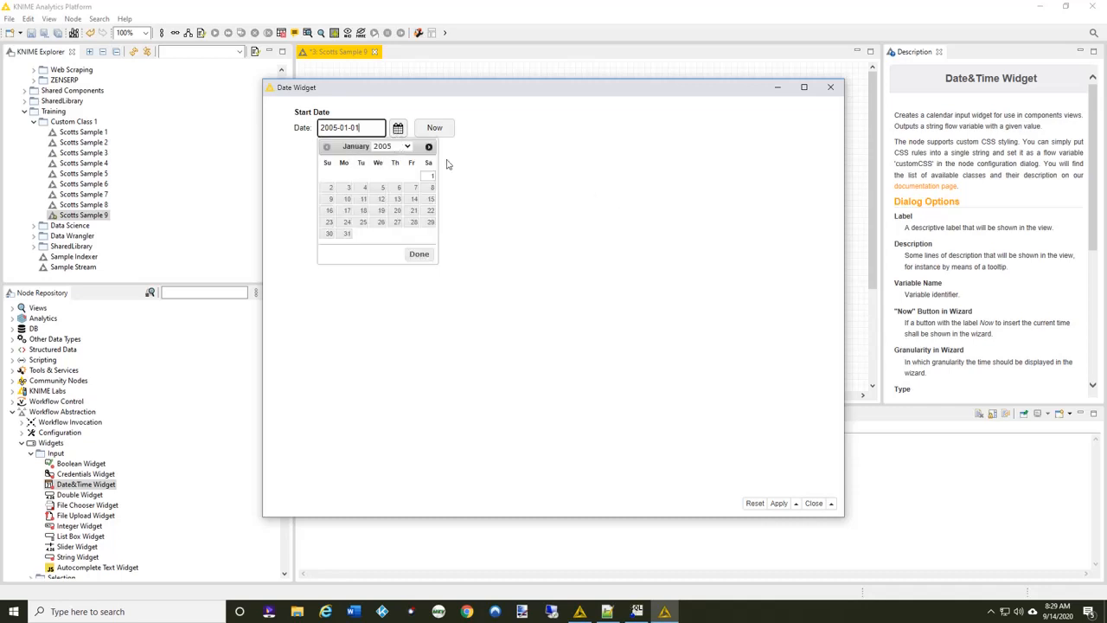
left_click(529, 183)
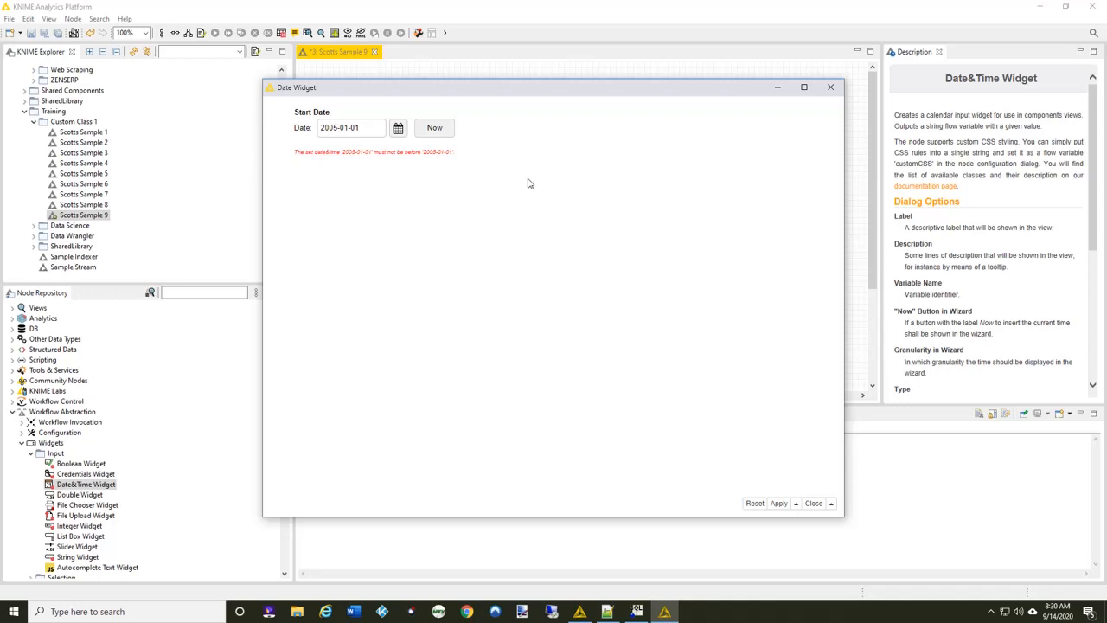
left_click(827, 88)
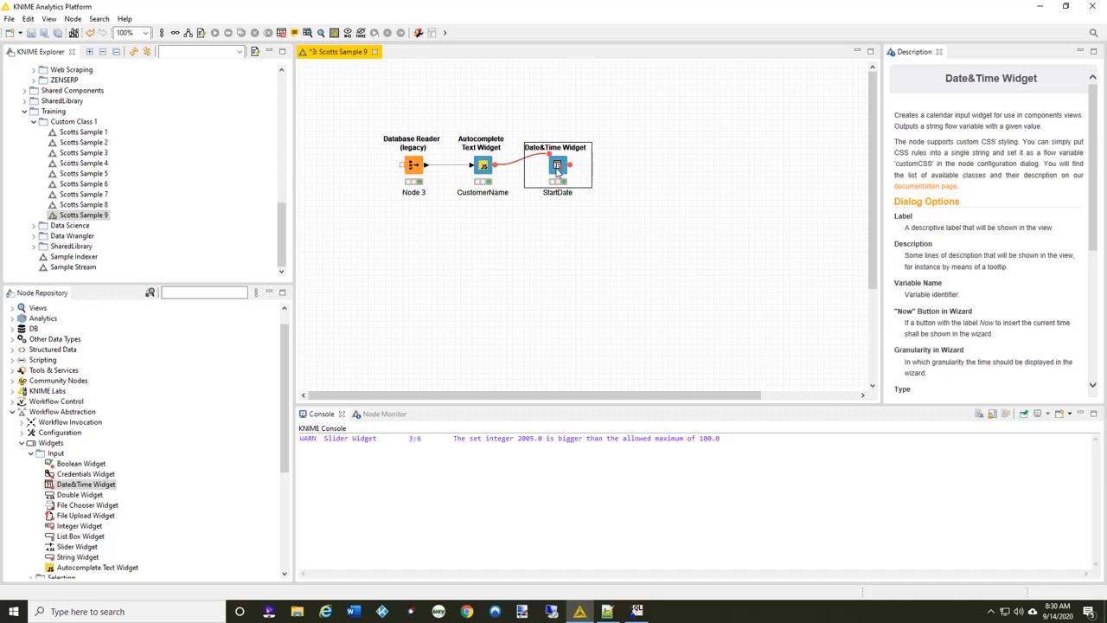
Duplicate the StartDate node, place the copy after the original, and link the two through their flow variable ports
key("ctrl+c")
key("ctrl+v")
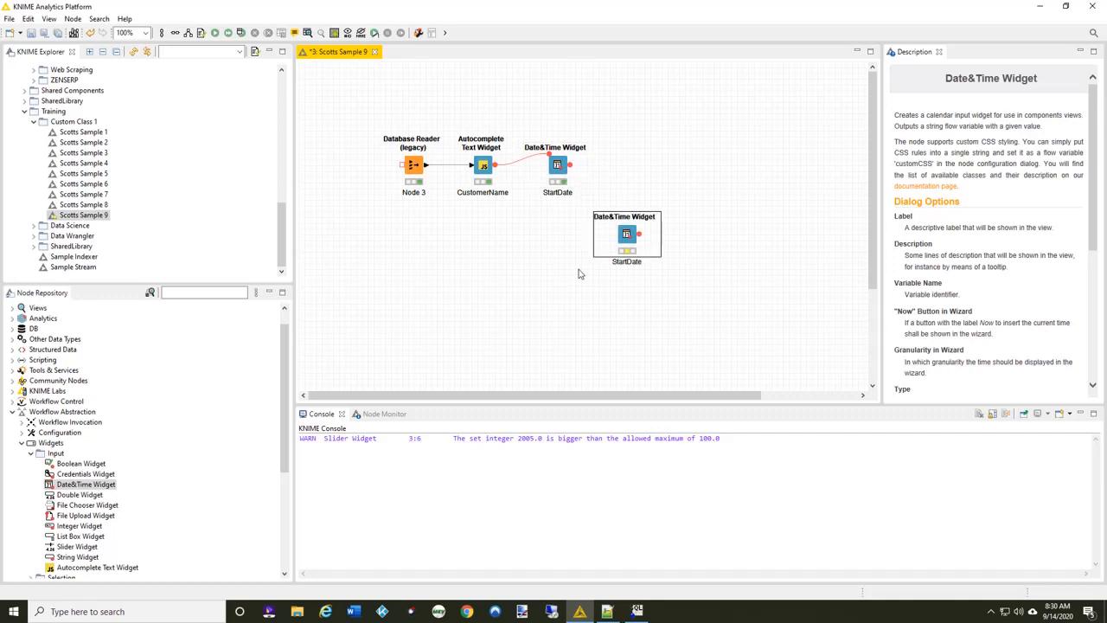
left_click_drag(628, 233, 623, 166)
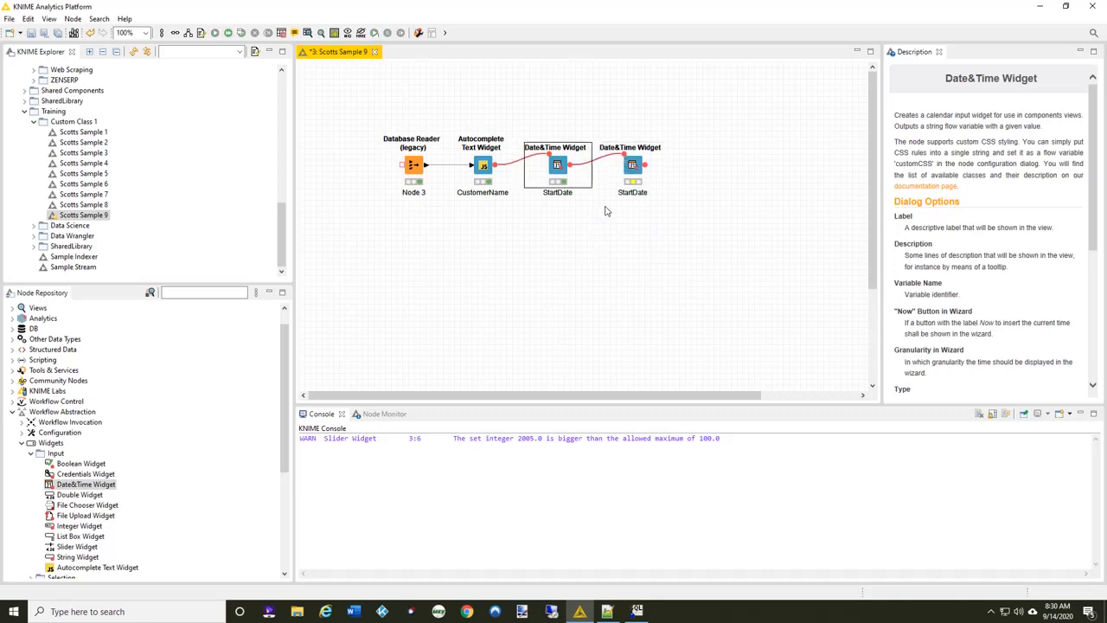
Rename the copied Date&Time Widget node to EndDate
left_click(625, 192)
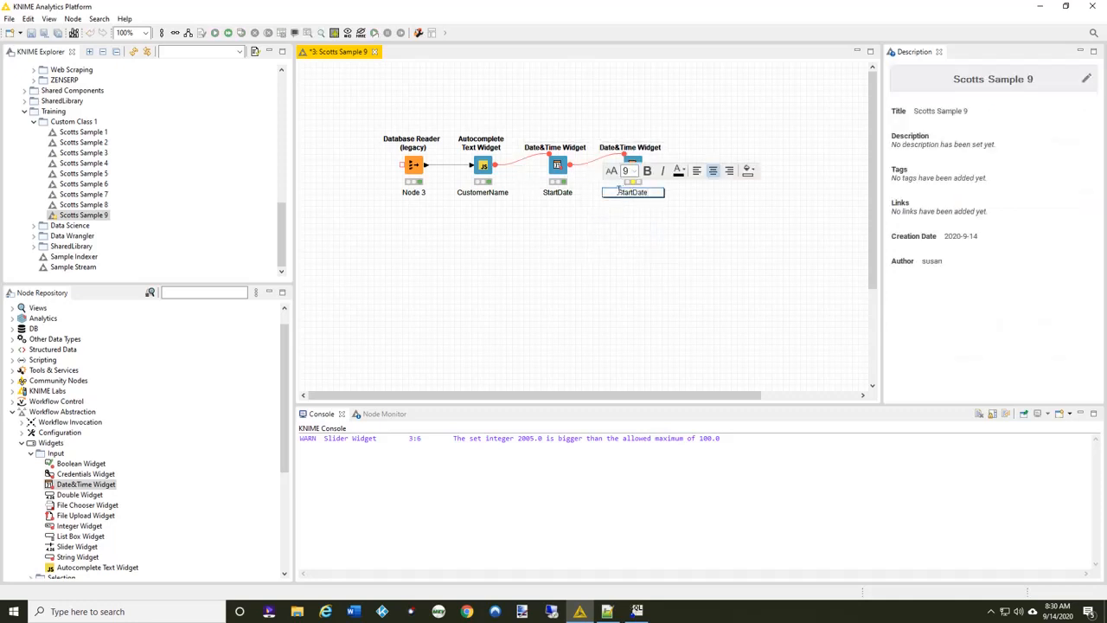
type("End")
key("Delete")
key("Delete")
key("Delete")
key("Delete")
key("Delete")
key("Return")
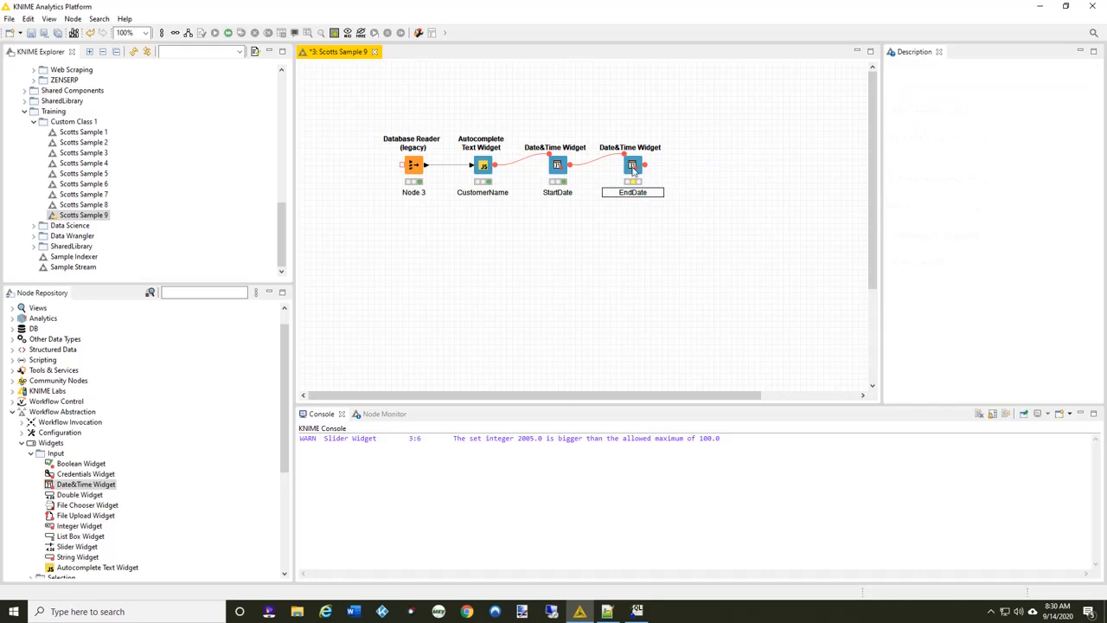
Set the EndDate widget's variable name to selectedenddate and its label to "End Date"
double_click(633, 167)
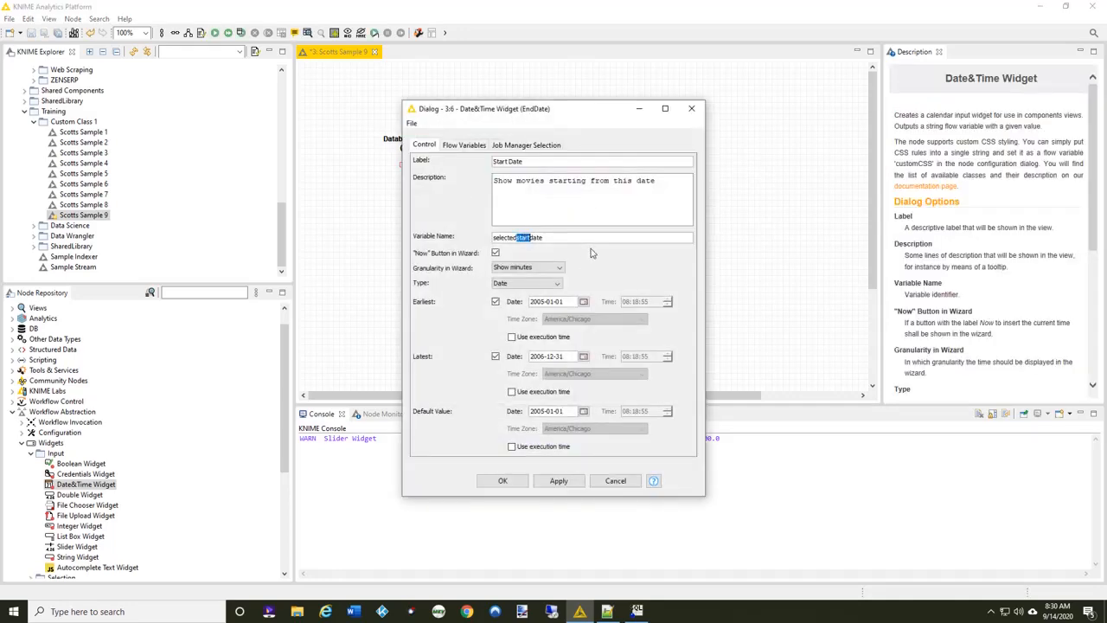
type("end")
double_click(501, 161)
type("End")
Change the EndDate widget's description to "Show movies until this date" and accept the configuration
left_click(548, 181)
type("until")
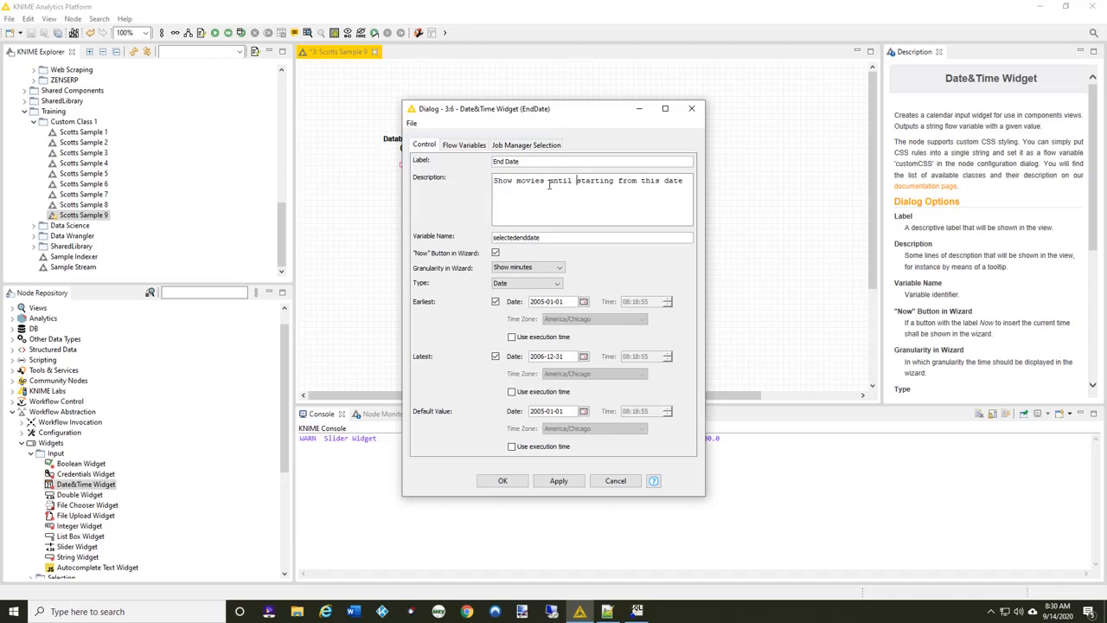
key("Delete")
key("Delete")
key("Delete")
key("Delete")
key("Delete")
key("Delete")
key("Delete")
key("Delete")
key("Delete")
key("Delete")
key("Delete")
key("Delete")
key("Delete")
key("Delete")
left_click(502, 481)
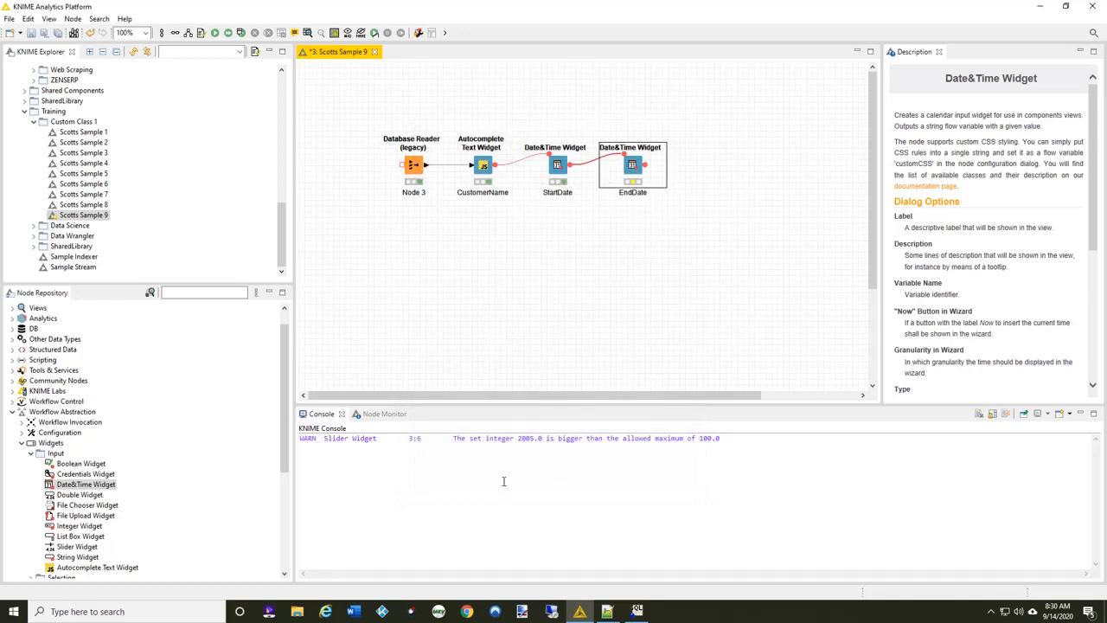
Execute the EndDate node with its interactive view, check the date field, and close the view
right_click(638, 168)
left_click(650, 200)
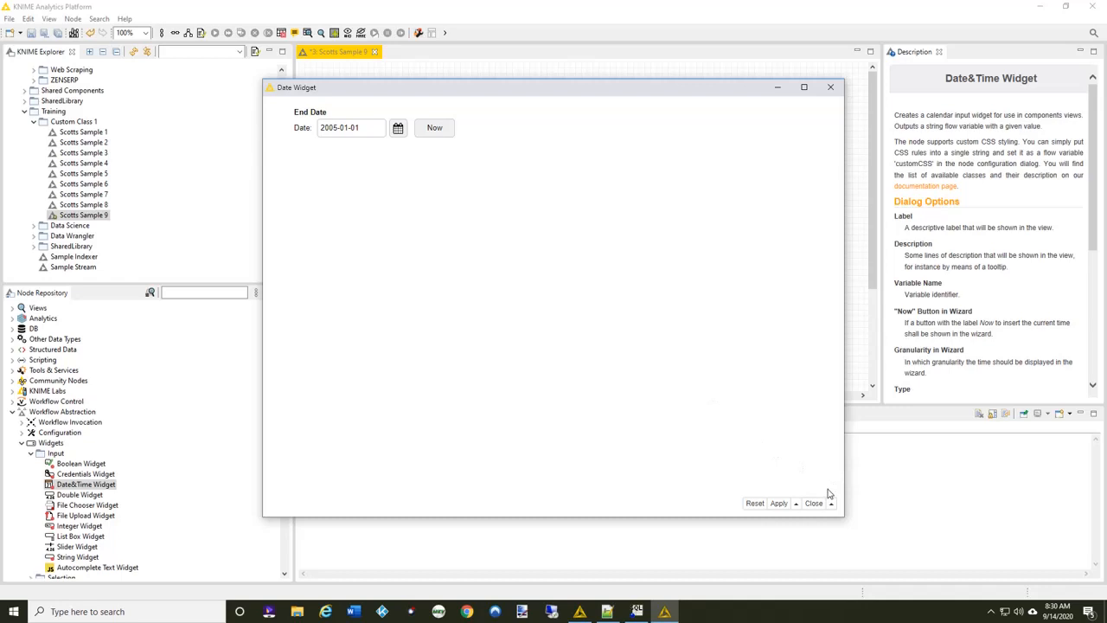
left_click(826, 91)
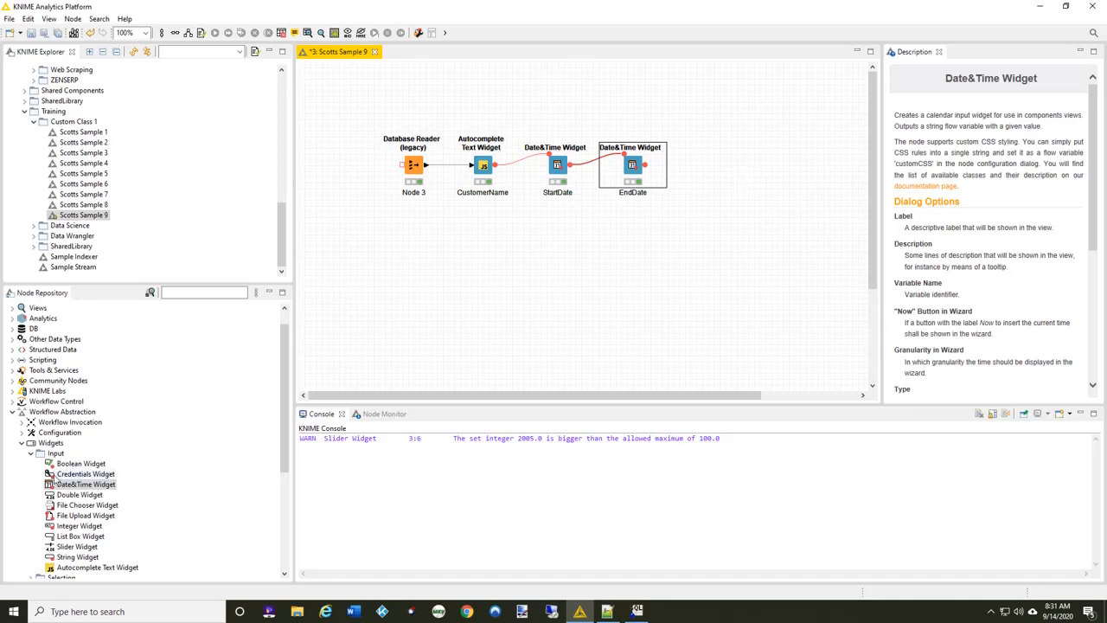
Add a Slider Widget linked to EndDate's flow variable output and name the node NumberofMovies
double_click(77, 548)
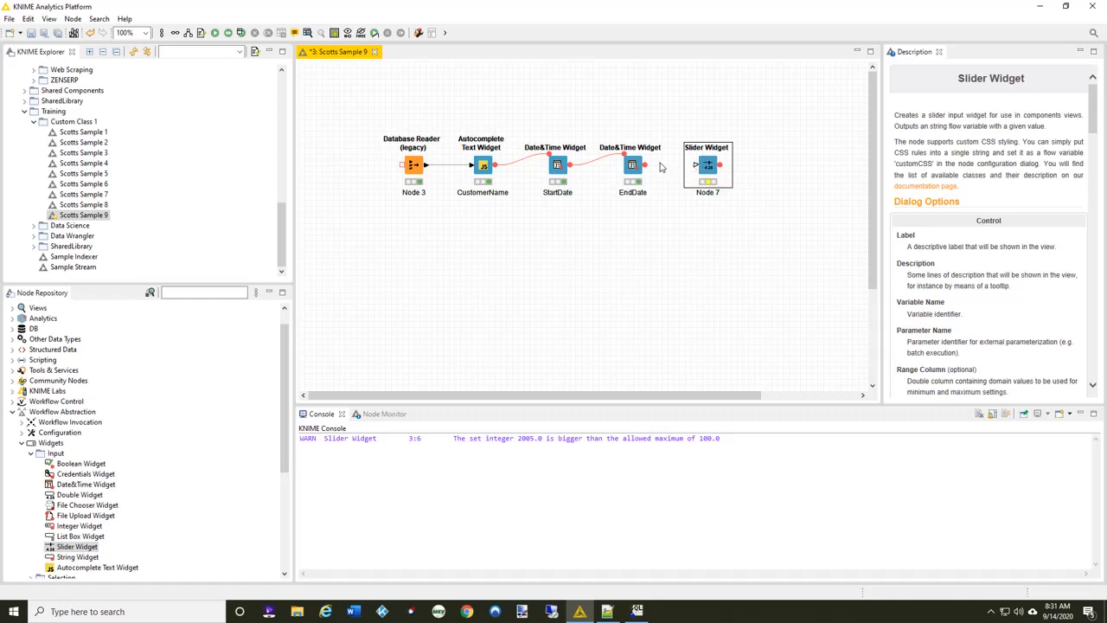
left_click_drag(645, 170, 696, 164)
double_click(706, 193)
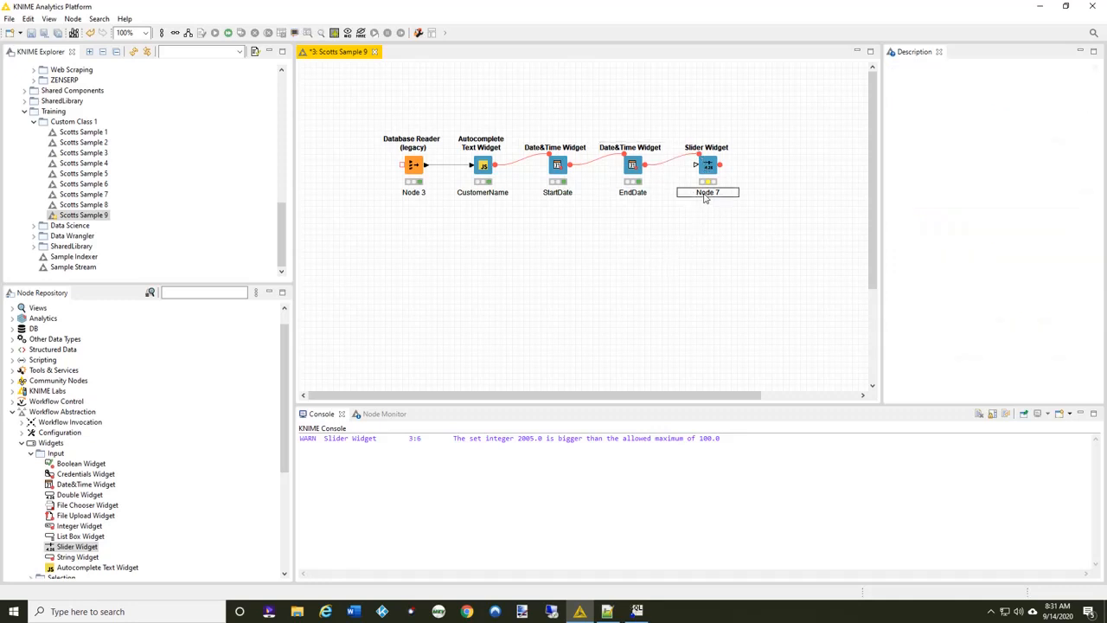
type("Num")
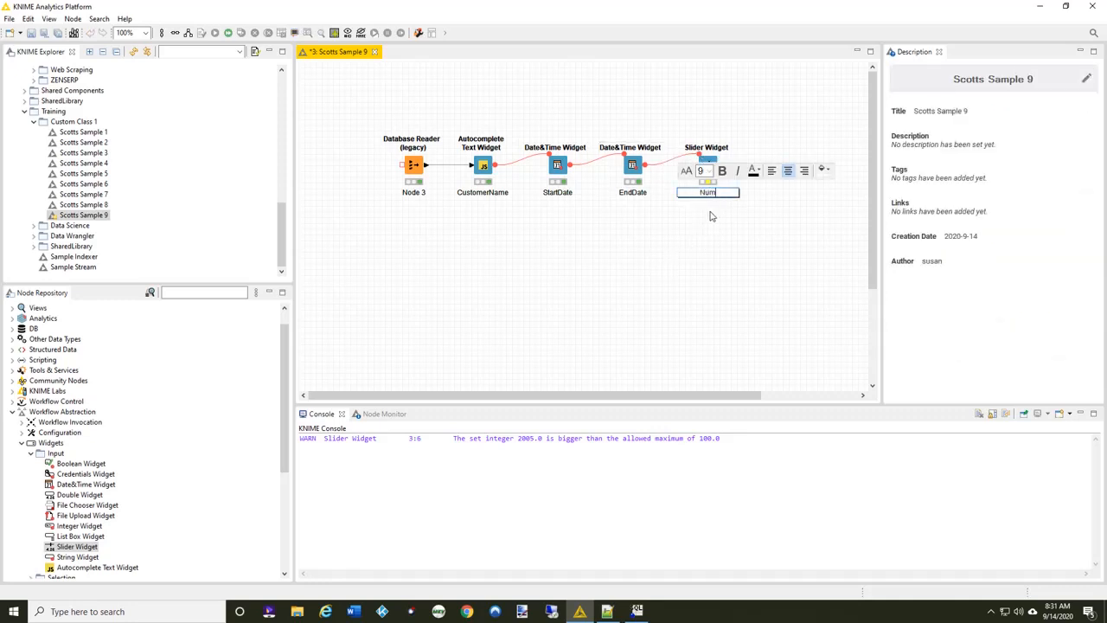
type("berofMovies")
left_click(690, 265)
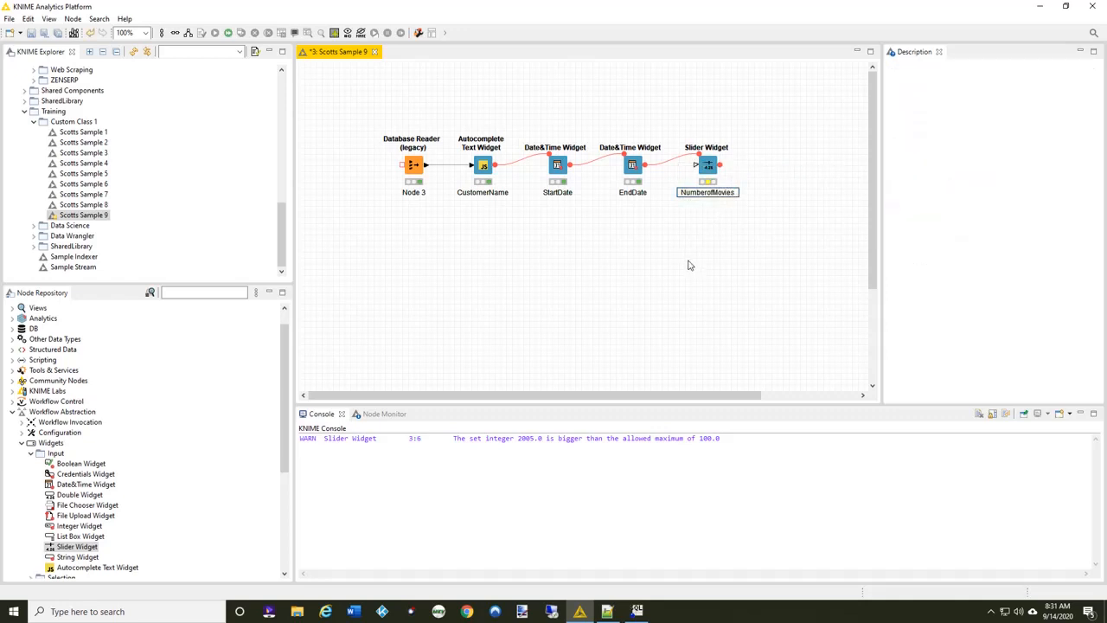
Label the slider "Max Movies To Display" and describe it as "Enter a limit to the most number of movies to display in your window"
double_click(708, 167)
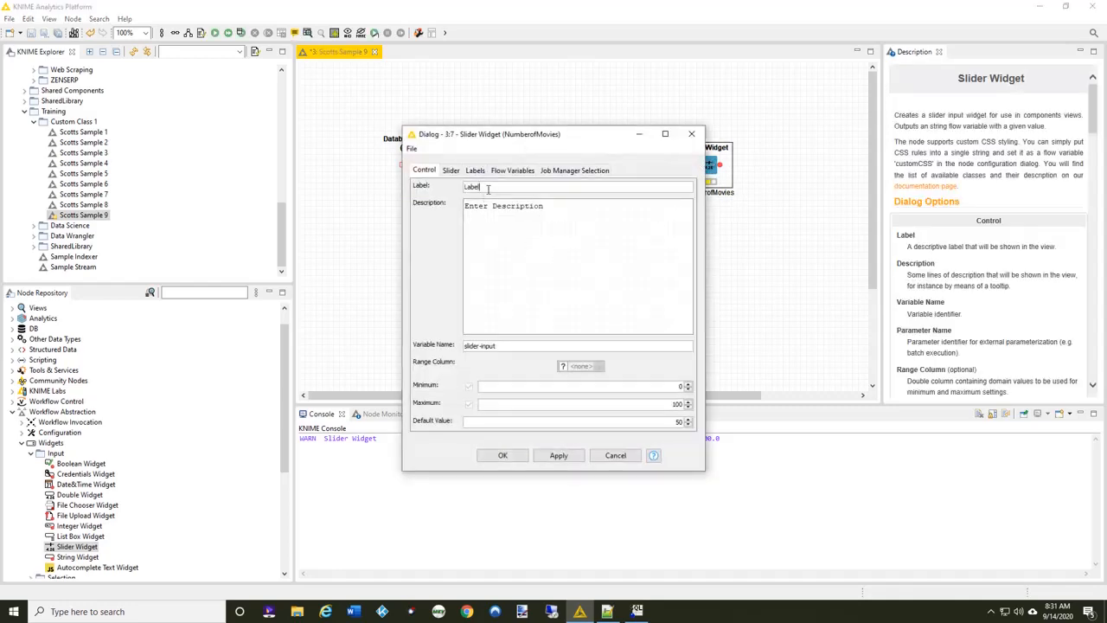
key("ctrl+a")
type("Max Movies To Display")
left_click(490, 212)
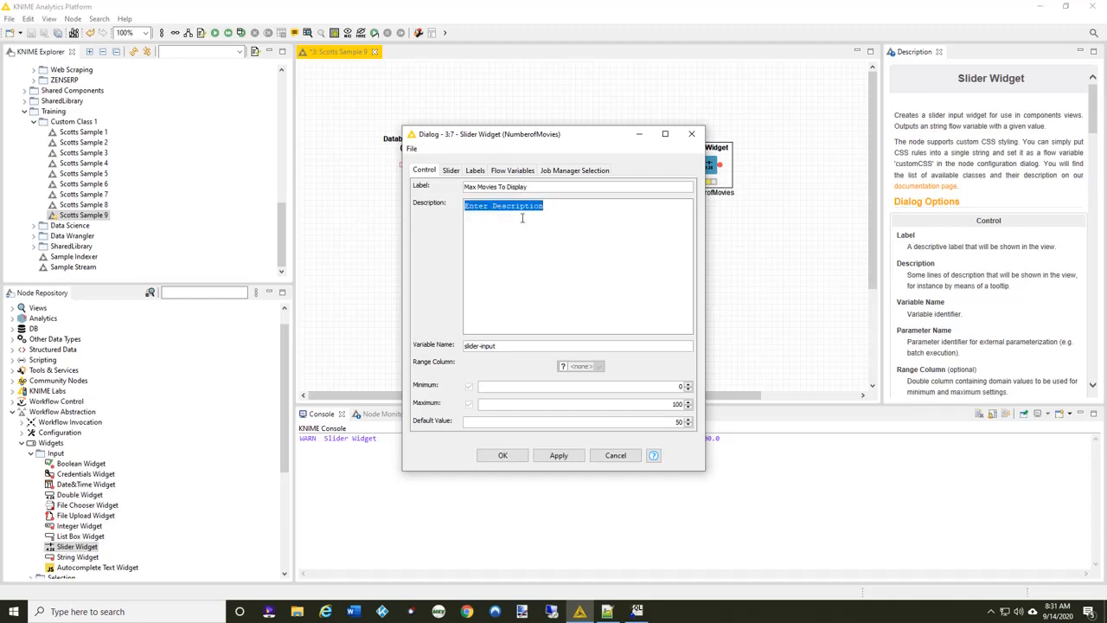
type("Entyer")
key("BackSpace")
key("BackSpace")
key("BackSpace")
type("er a limit to the most number of mov")
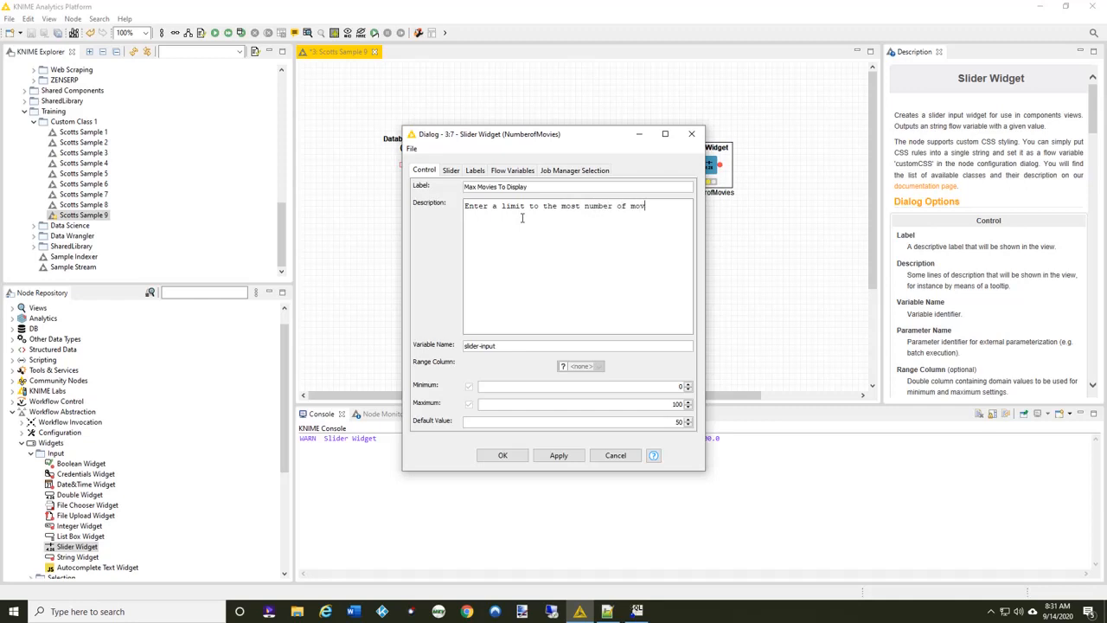
type("ies to display in your window")
Set the slider's variable name to selectedmaxmovies, its minimum to 1, and its default value to 35
left_click_drag(529, 348, 313, 350)
type("selecte")
type("maxmovie")
left_click_drag(674, 421, 702, 423)
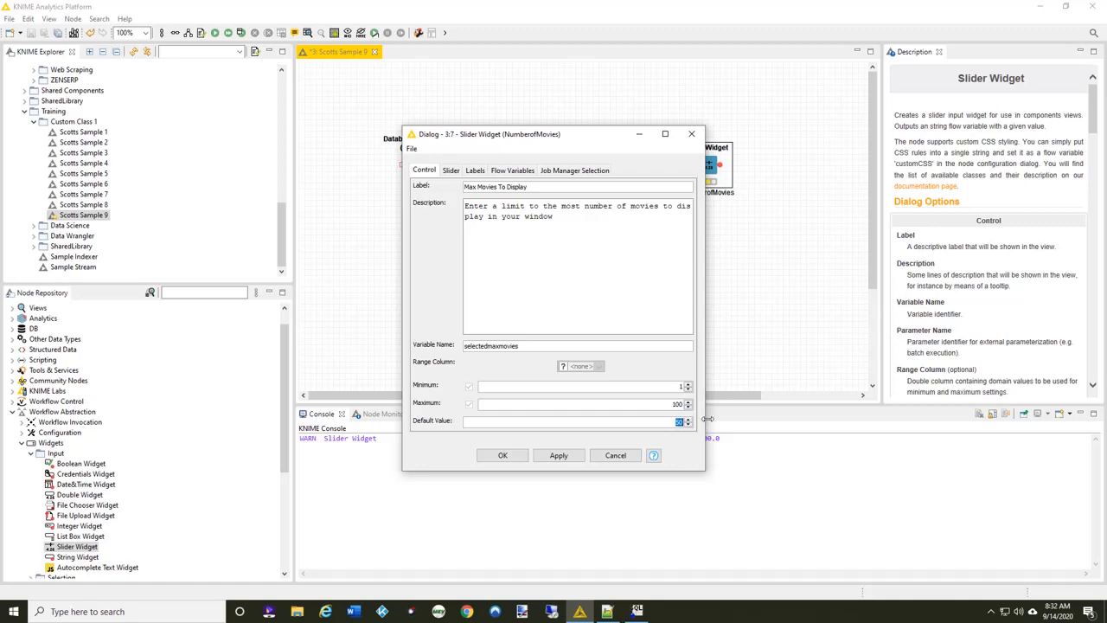
type("35")
Enable stepping and the tooltip for the NumberofMovies slider
left_click(452, 171)
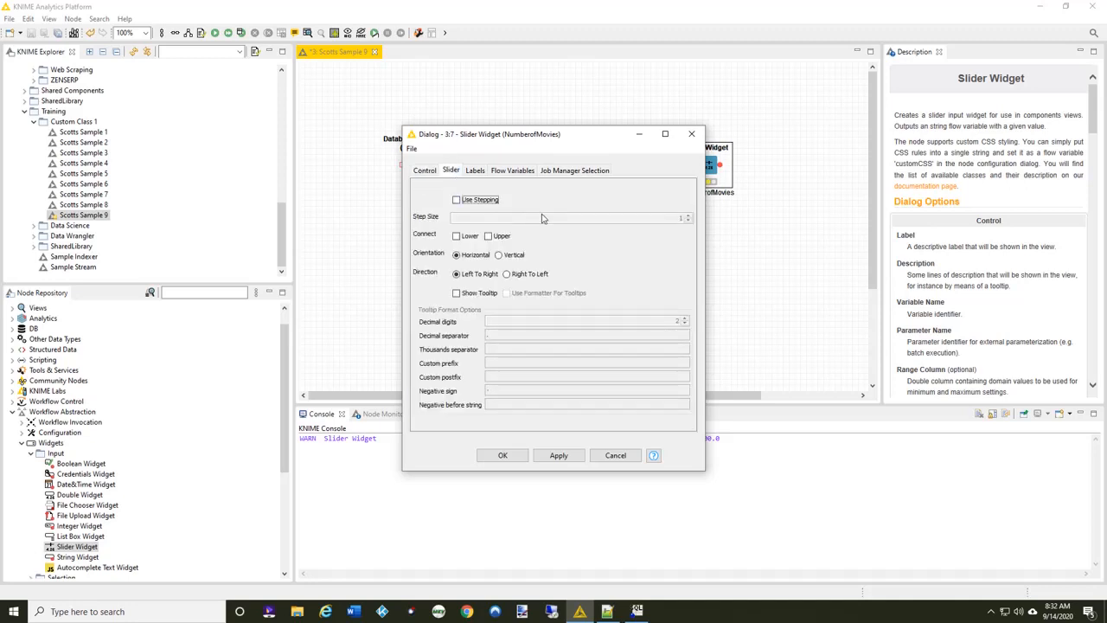
left_click(457, 200)
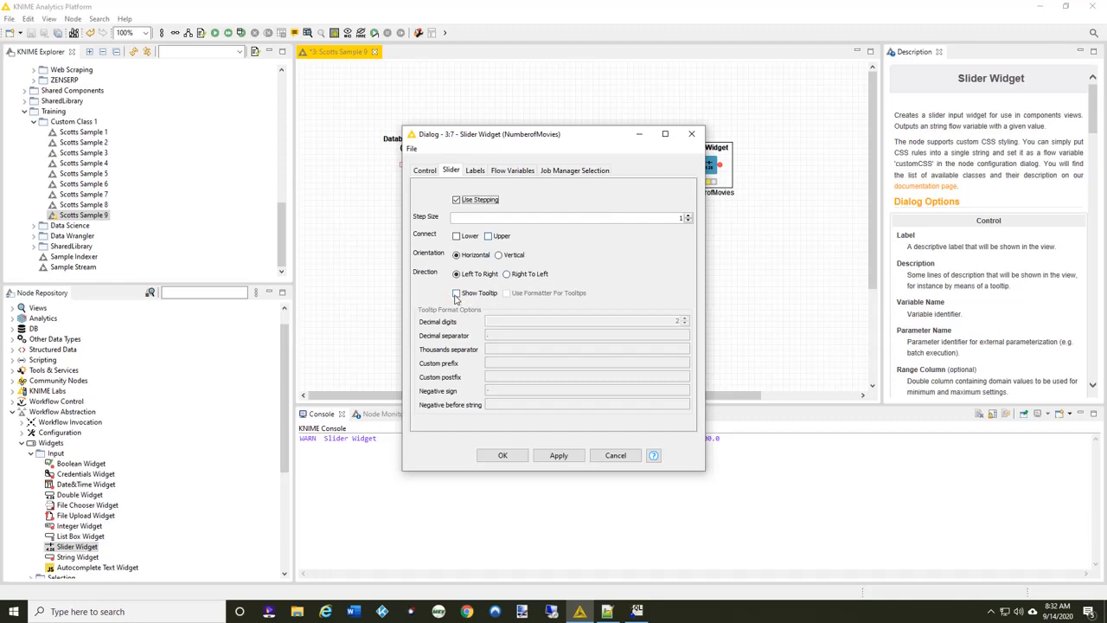
left_click(456, 295)
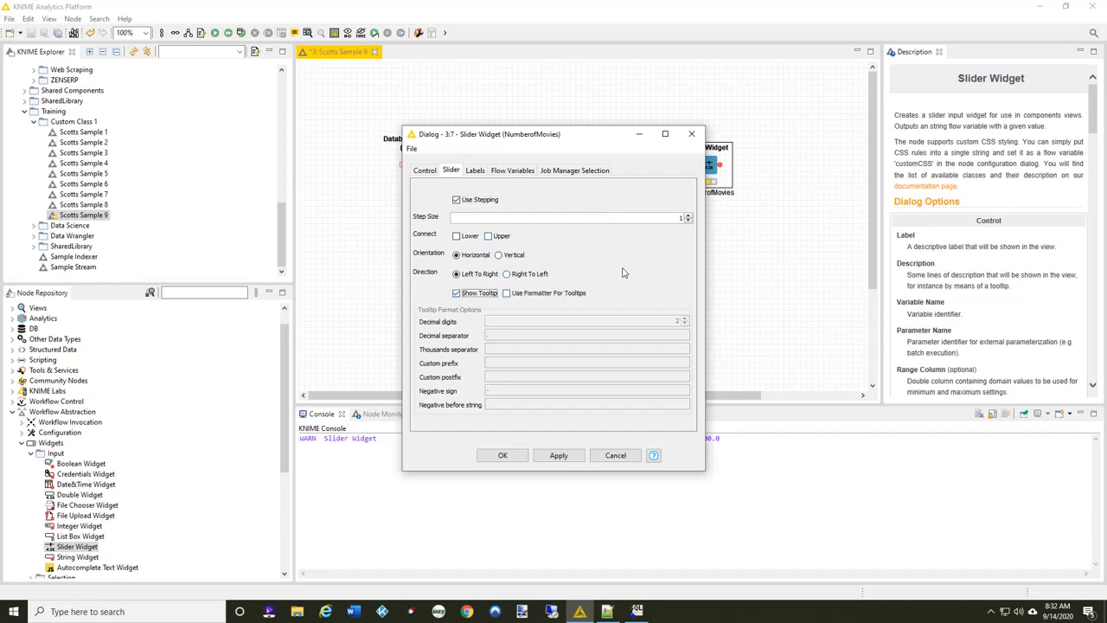
Enable the slider's labels/pips with a density of 5 and apply the node configuration
left_click(475, 172)
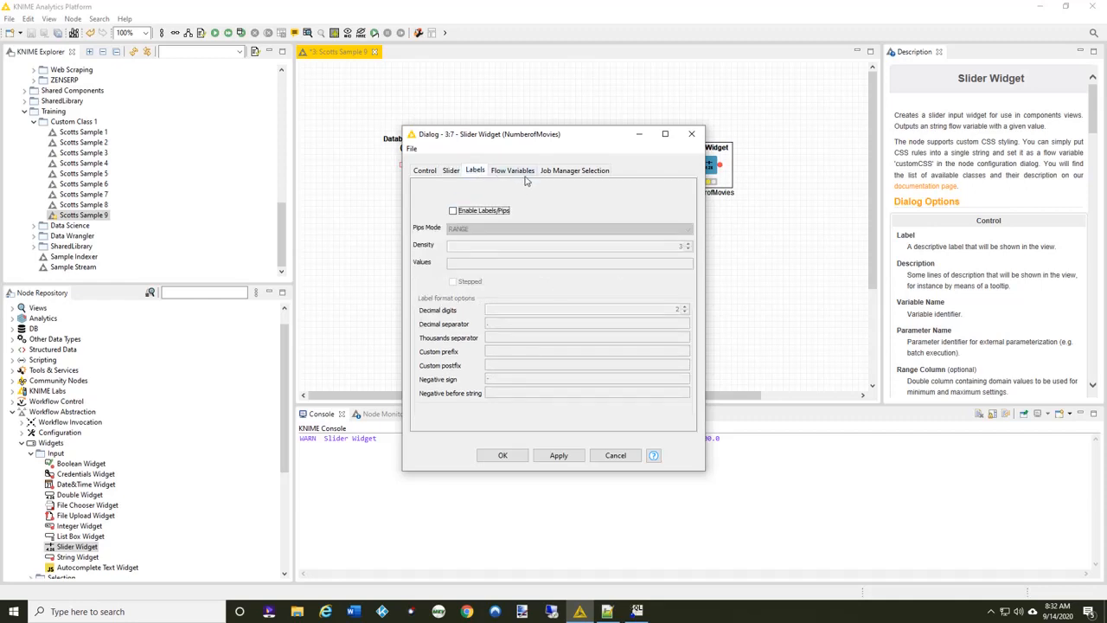
left_click(454, 212)
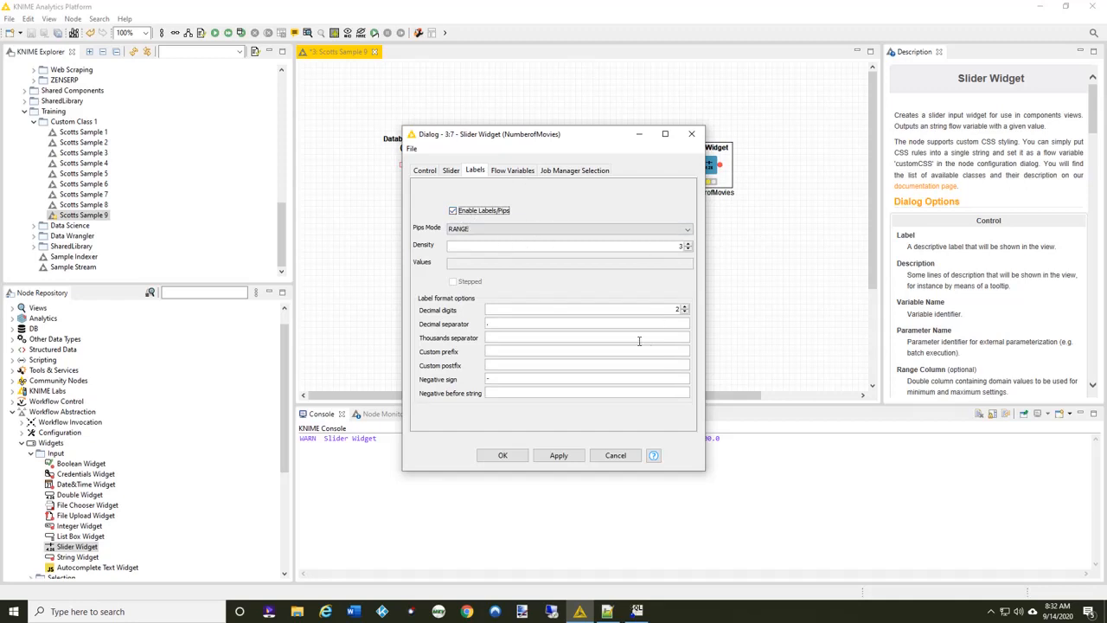
double_click(673, 247)
type("5")
left_click(516, 461)
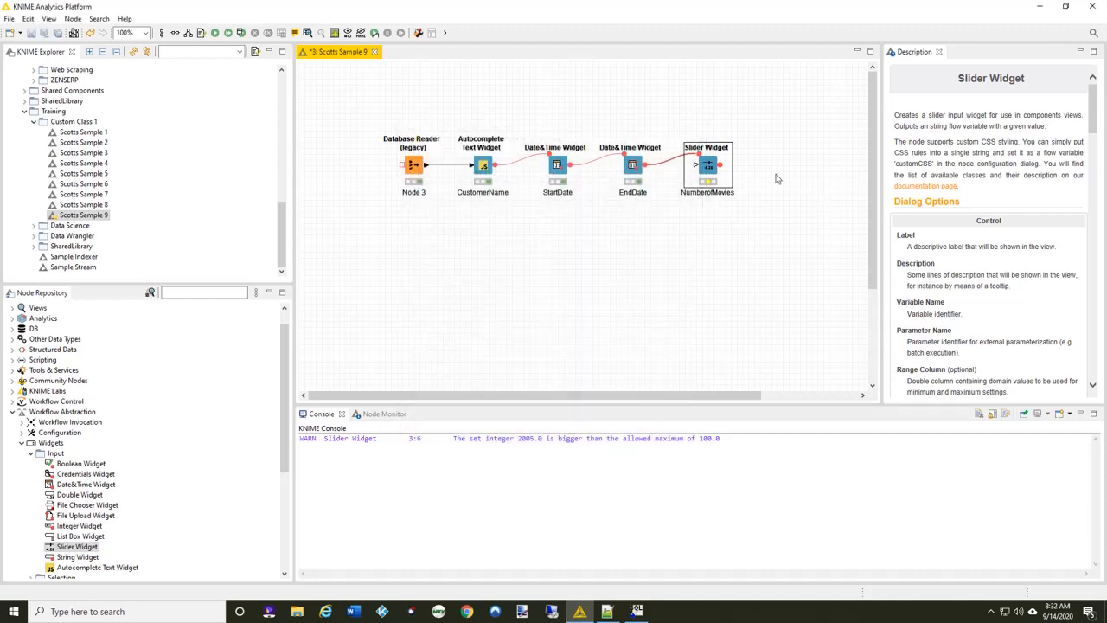
Execute the NumberofMovies node with its interactive view, test the slider by moving it to 75, and close the view discarding changes
right_click(711, 165)
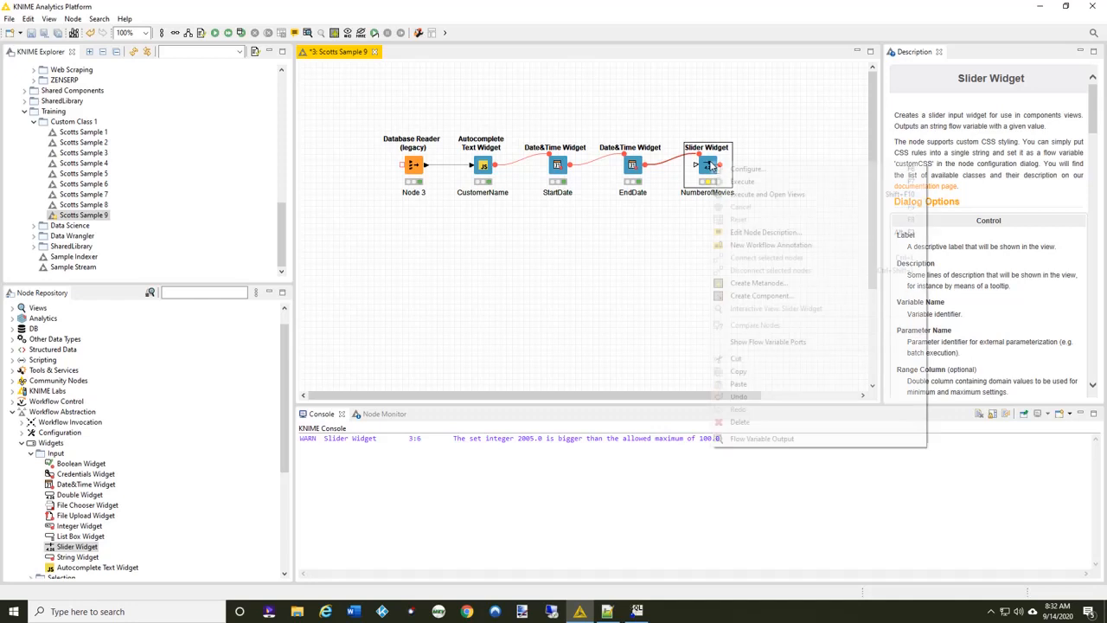
left_click(744, 194)
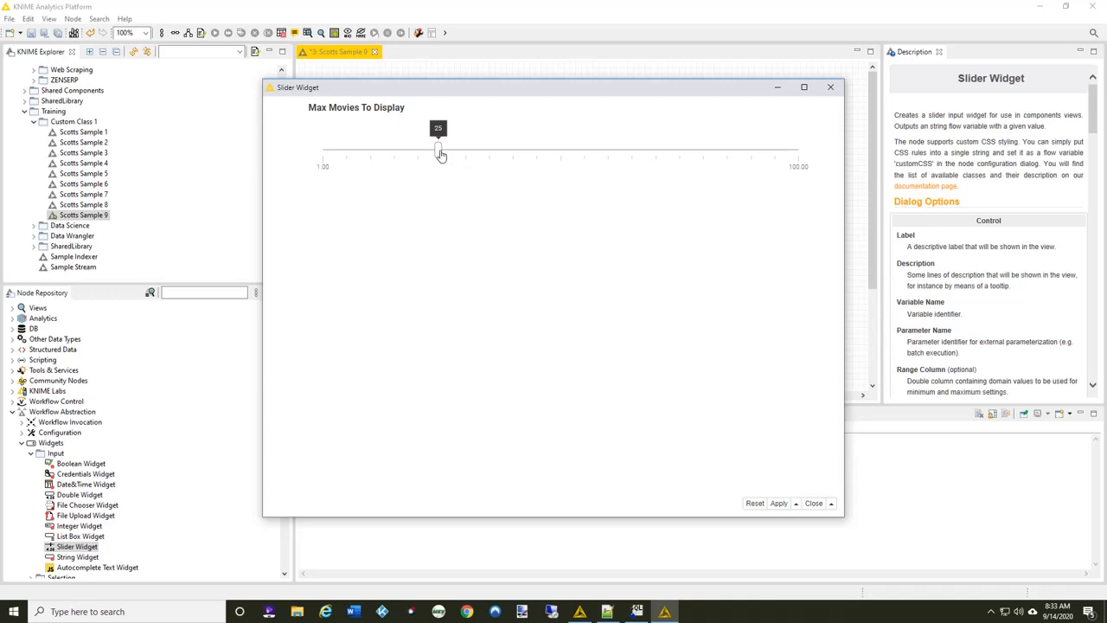
left_click_drag(440, 154, 679, 154)
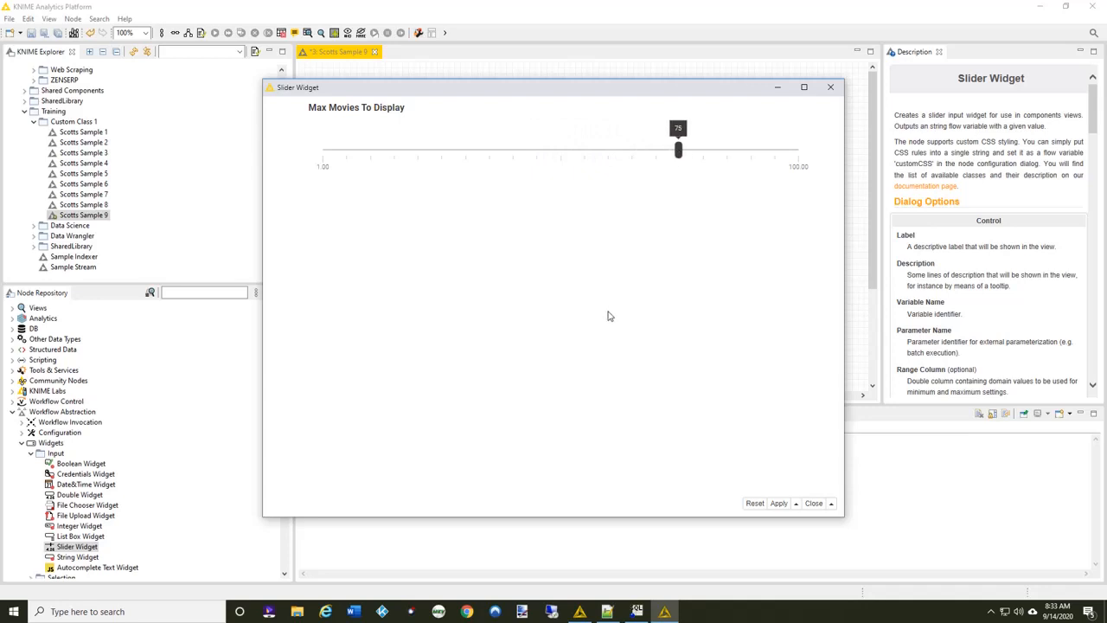
left_click(813, 505)
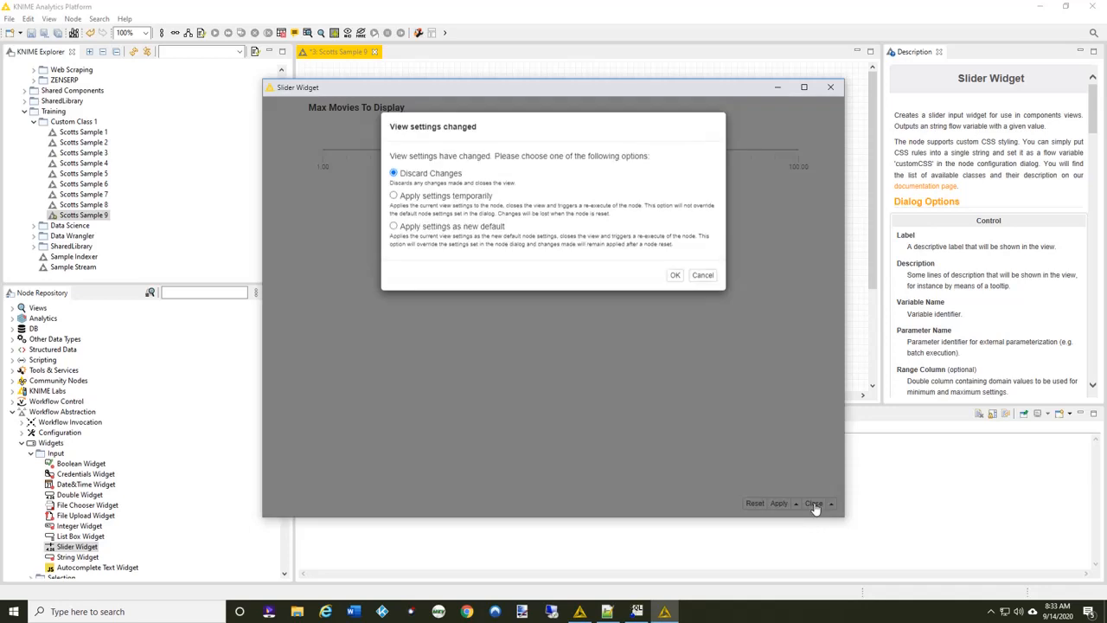
left_click(671, 278)
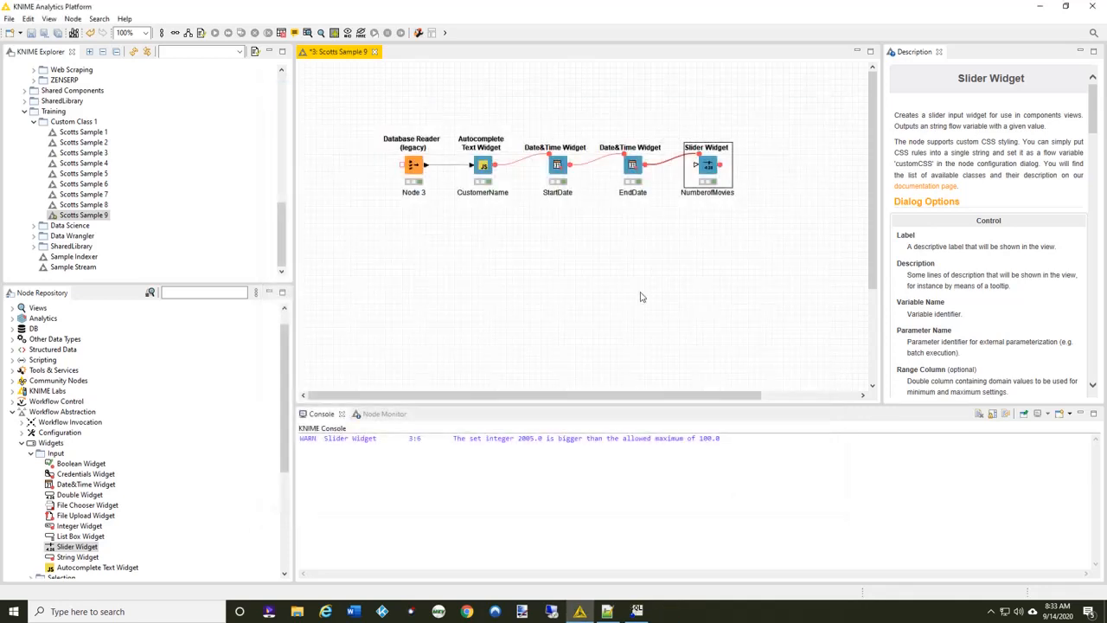
Add a Text Output Widget after NumberofMovies and link it to that node's flow variable output
left_click(639, 292)
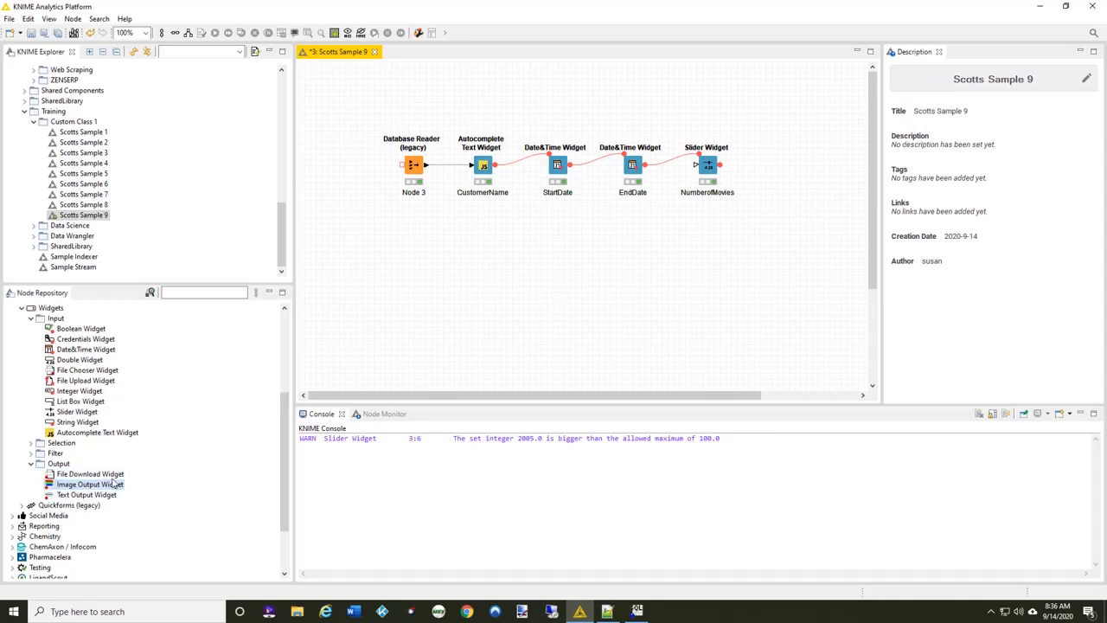
left_click_drag(99, 495, 788, 166)
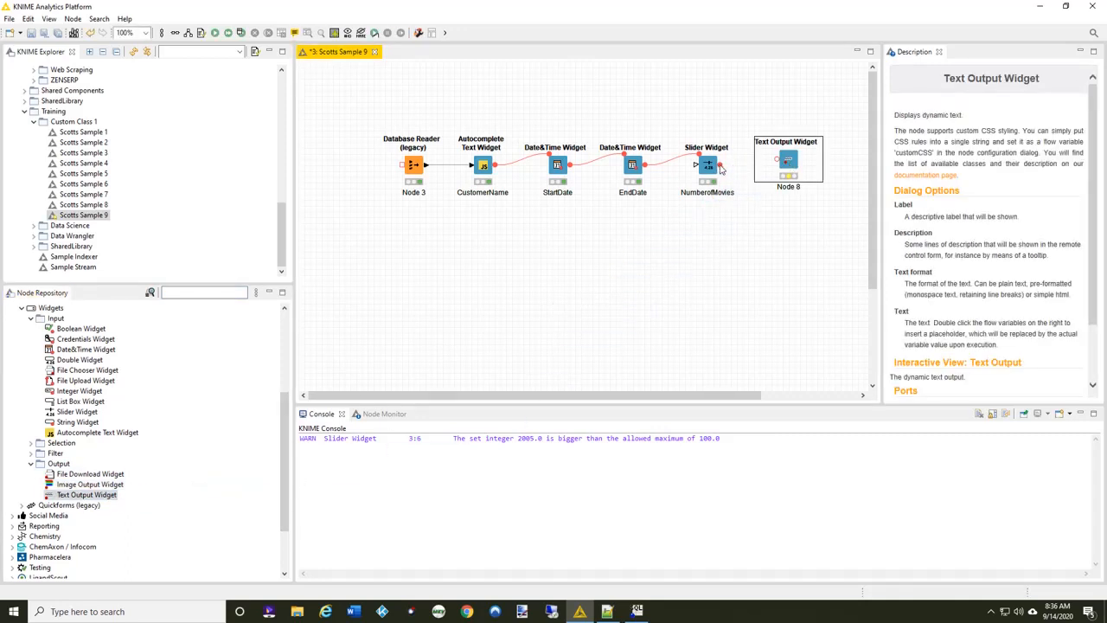
left_click_drag(720, 165, 783, 166)
Configure the Text Output Widget with the plain Text format and an empty label
double_click(782, 166)
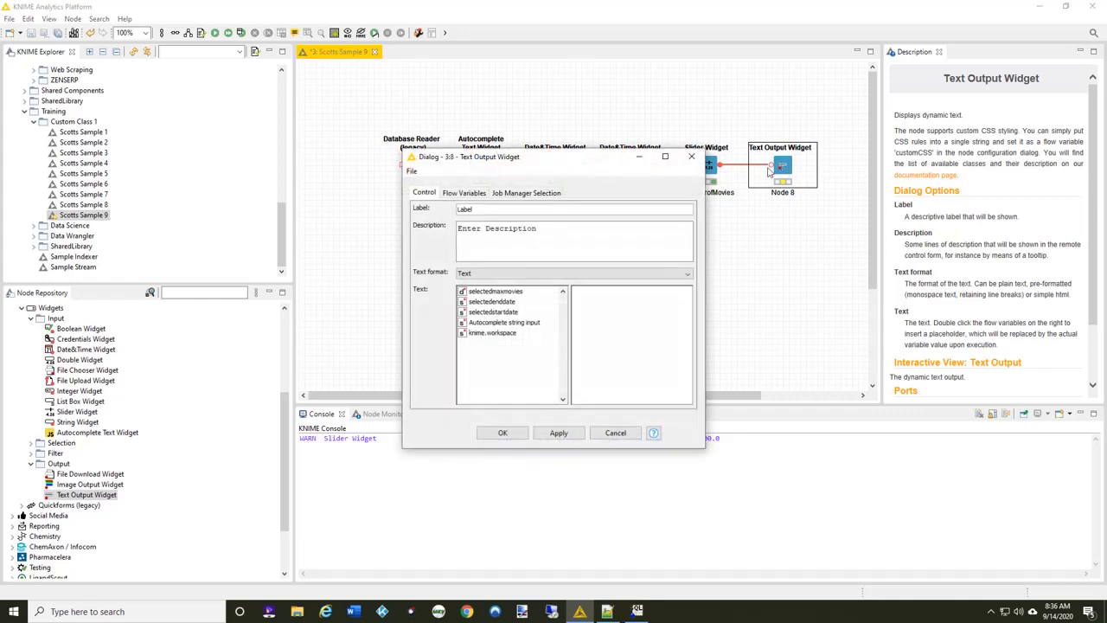
left_click(500, 276)
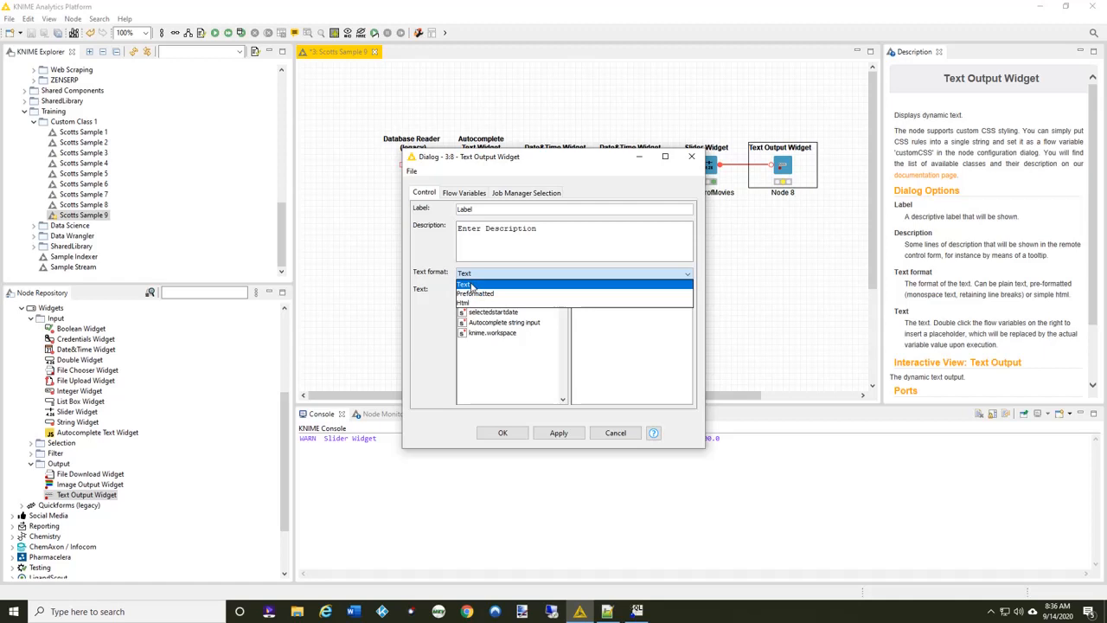
left_click(471, 286)
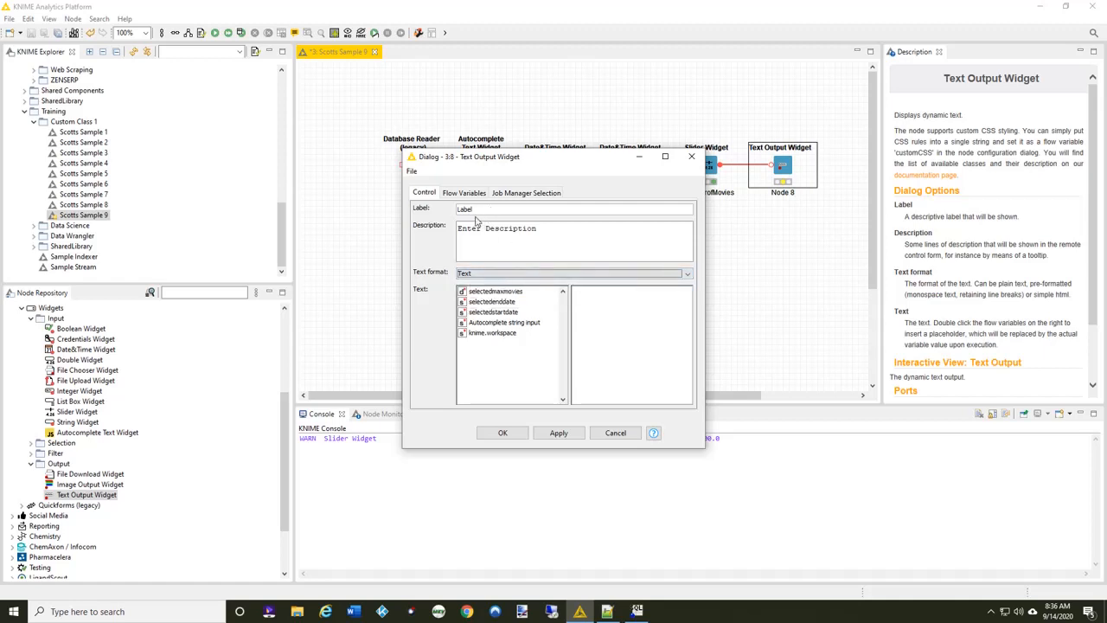
left_click_drag(476, 209, 389, 216)
key("BackSpace")
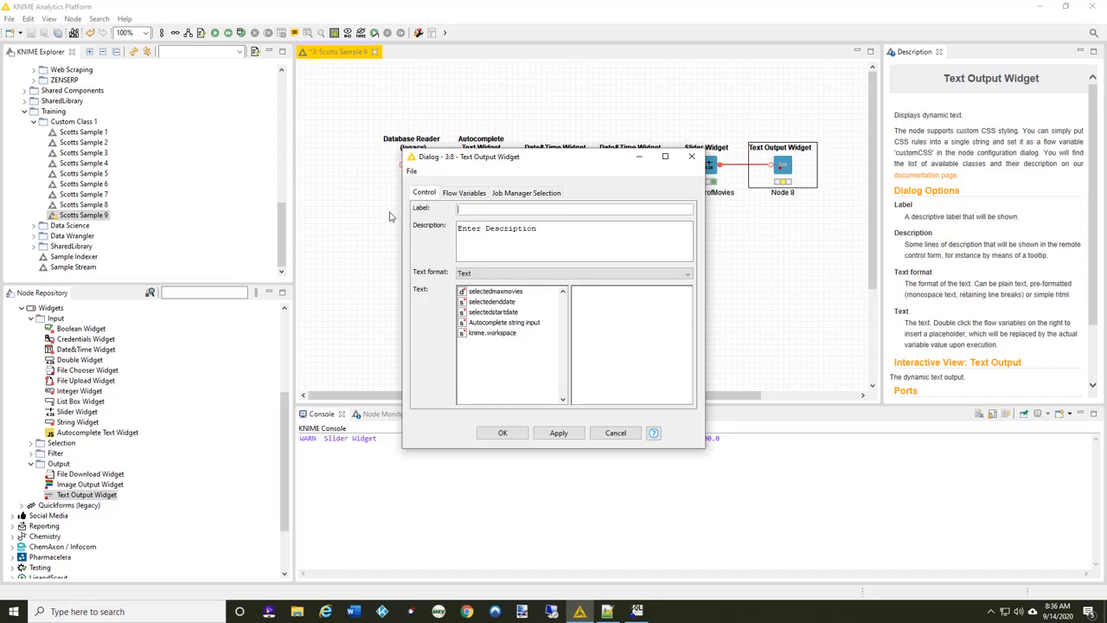
Set the widget's output text to "Please enter the information for the customer you wish to query." and apply the configuration
left_click(596, 293)
type("Please")
type(" emter the")
key("BackSpace")
key("BackSpace")
key("BackSpace")
key("BackSpace")
key("BackSpace")
key("BackSpace")
key("BackSpace")
key("BackSpace")
type("nter the infor,m")
key("BackSpace")
key("BackSpace")
type("mation ")
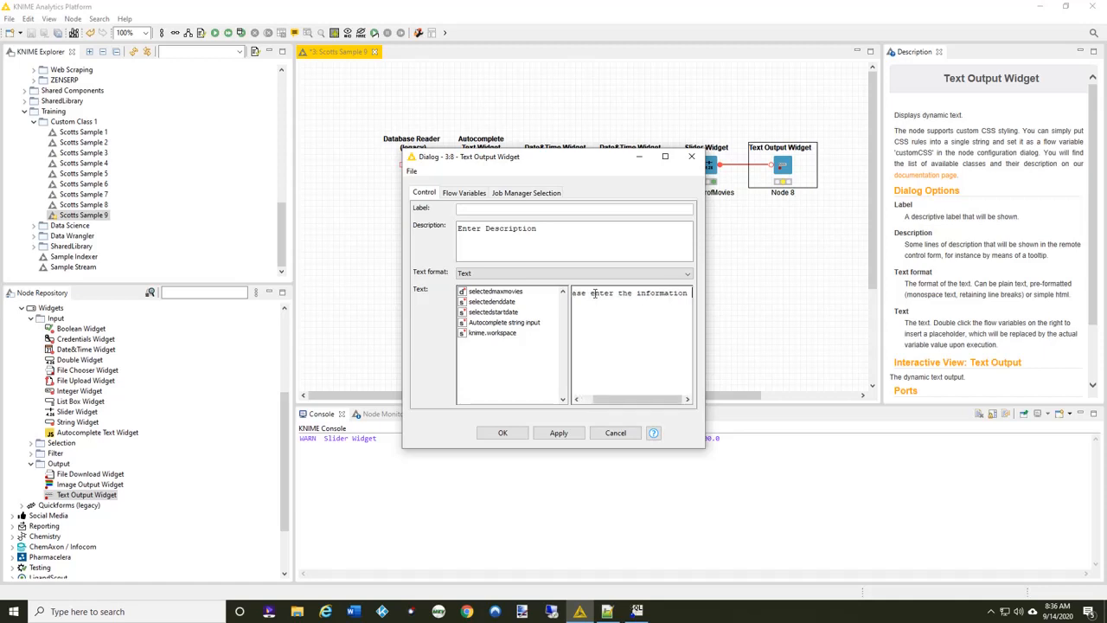
type("for the cus")
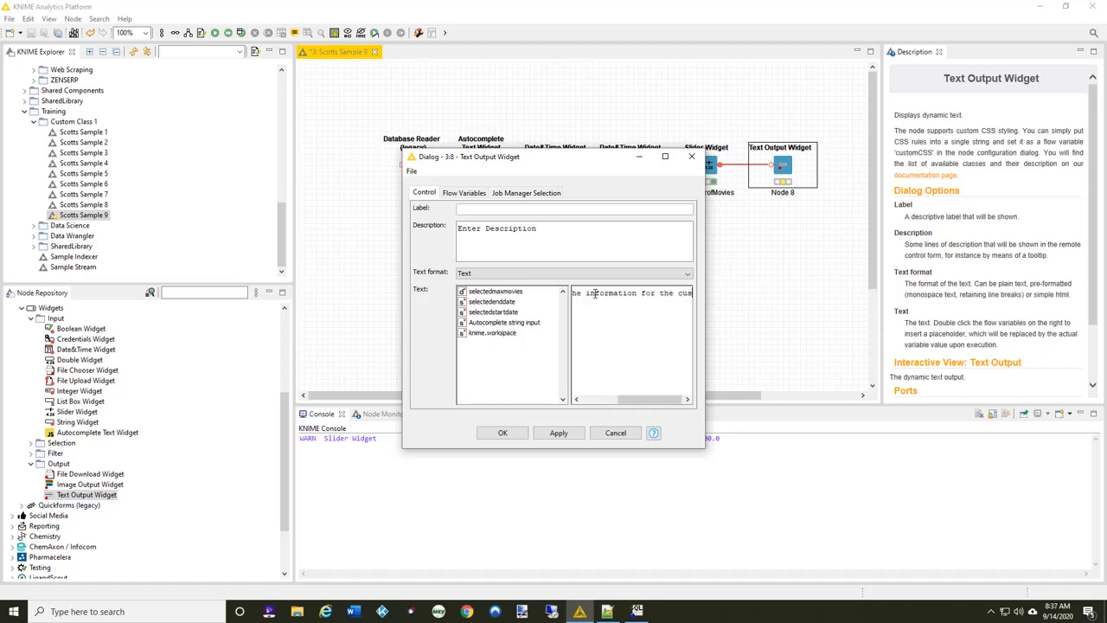
type("tomer you wish to query")
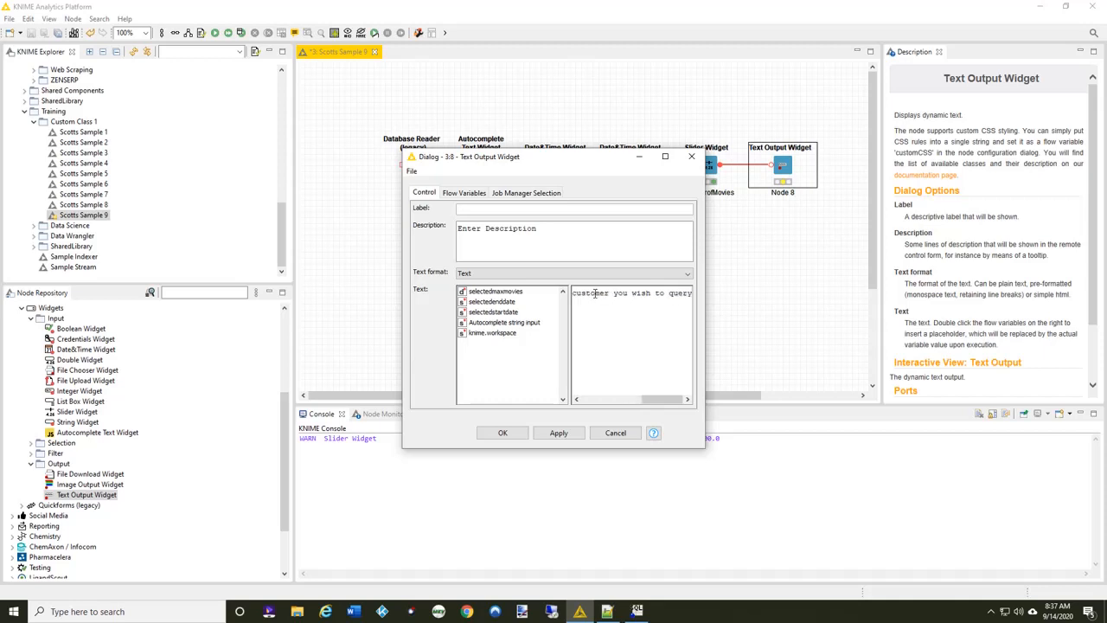
type(".")
left_click(517, 436)
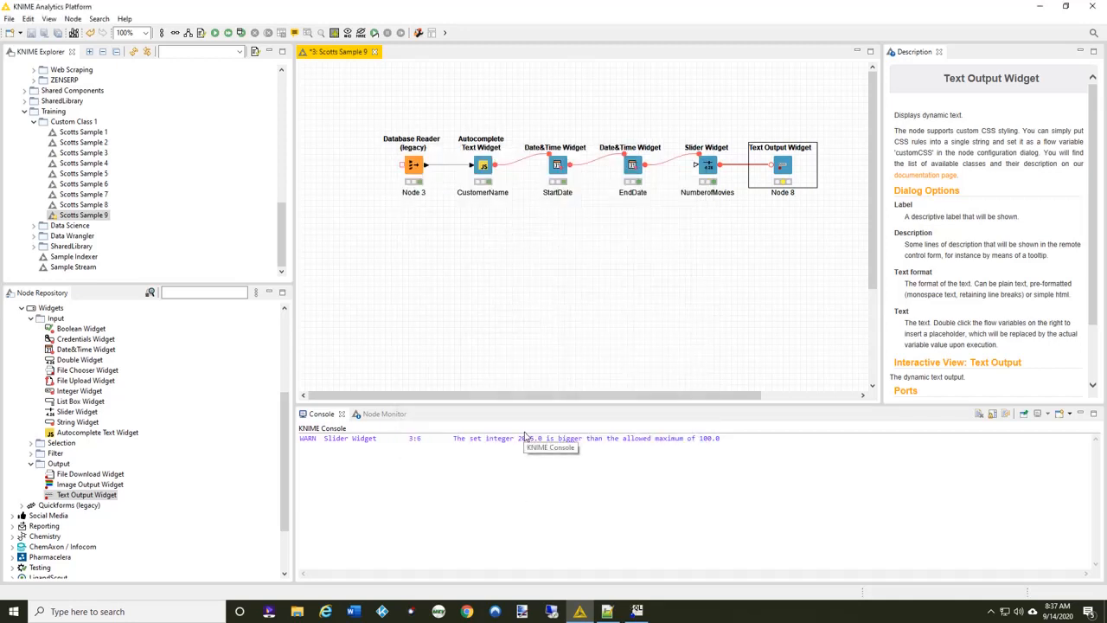
Execute the Text Output Widget with its interactive view, check the displayed text, and close the view
right_click(787, 169)
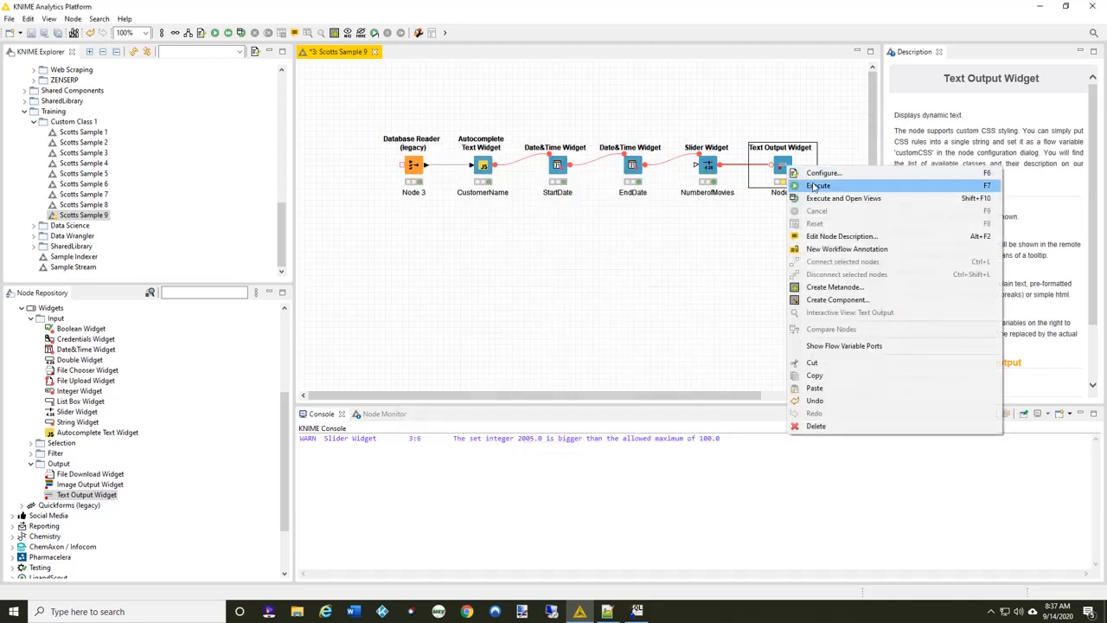
left_click(813, 198)
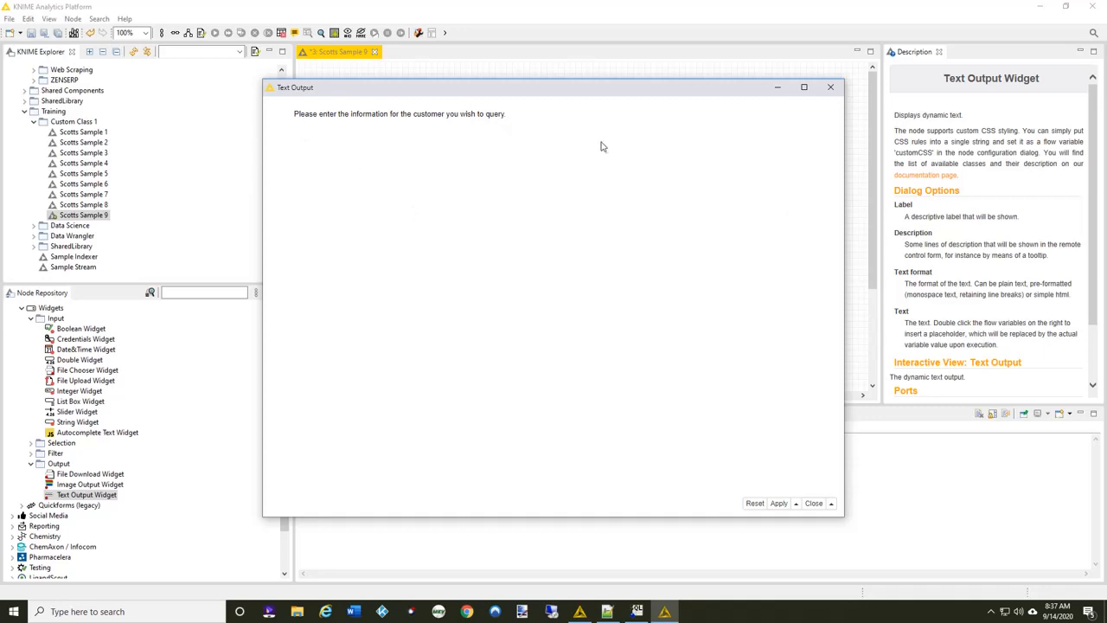
left_click(829, 89)
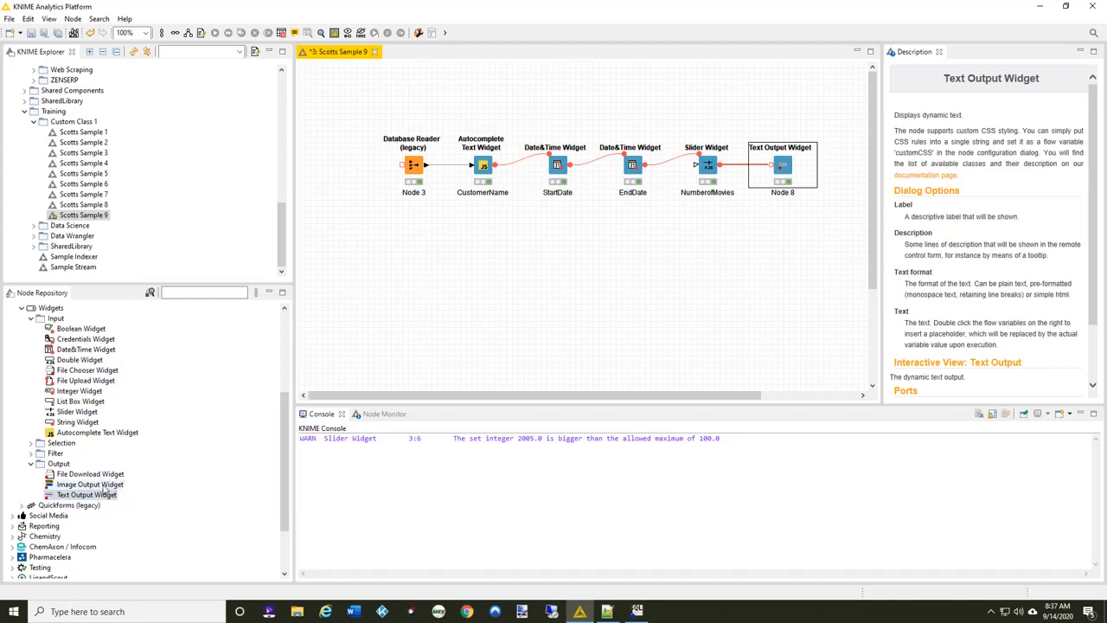
Add an Image Output Widget below the Text Output Widget and paste the copied List Files to Table To Image node chain in front of it
left_click_drag(102, 486, 799, 251)
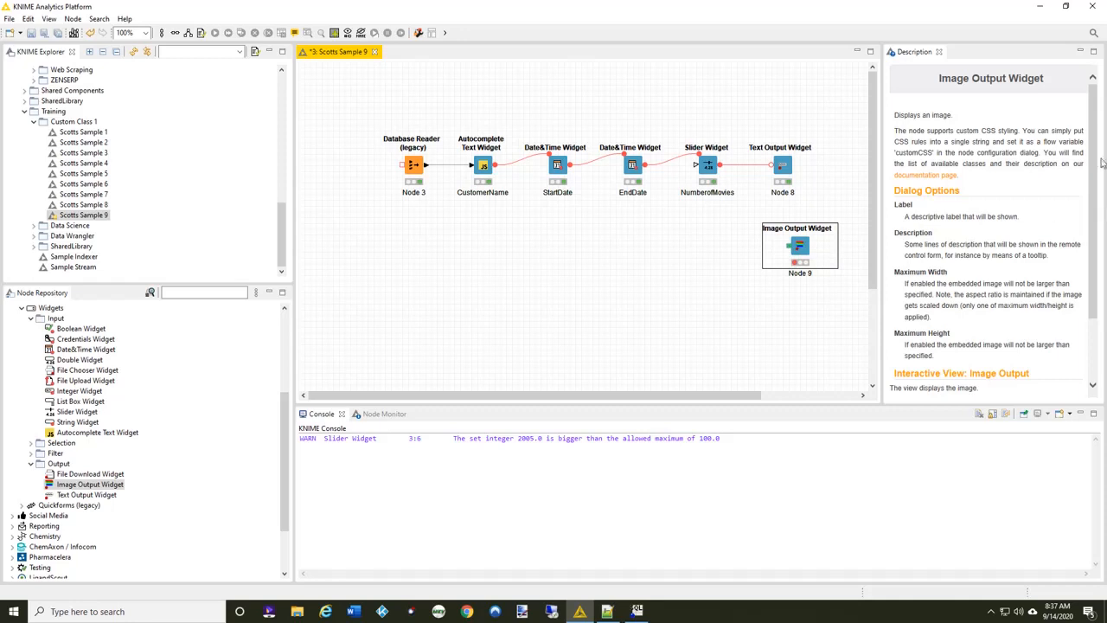
left_click_drag(1094, 157, 1079, 232)
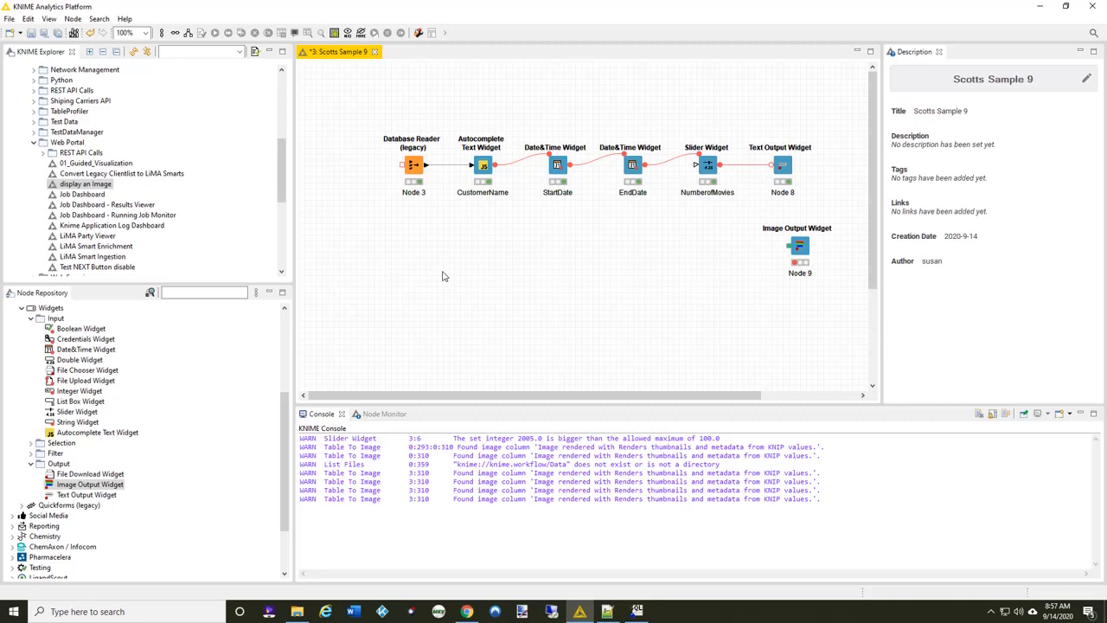
key("ctrl+v")
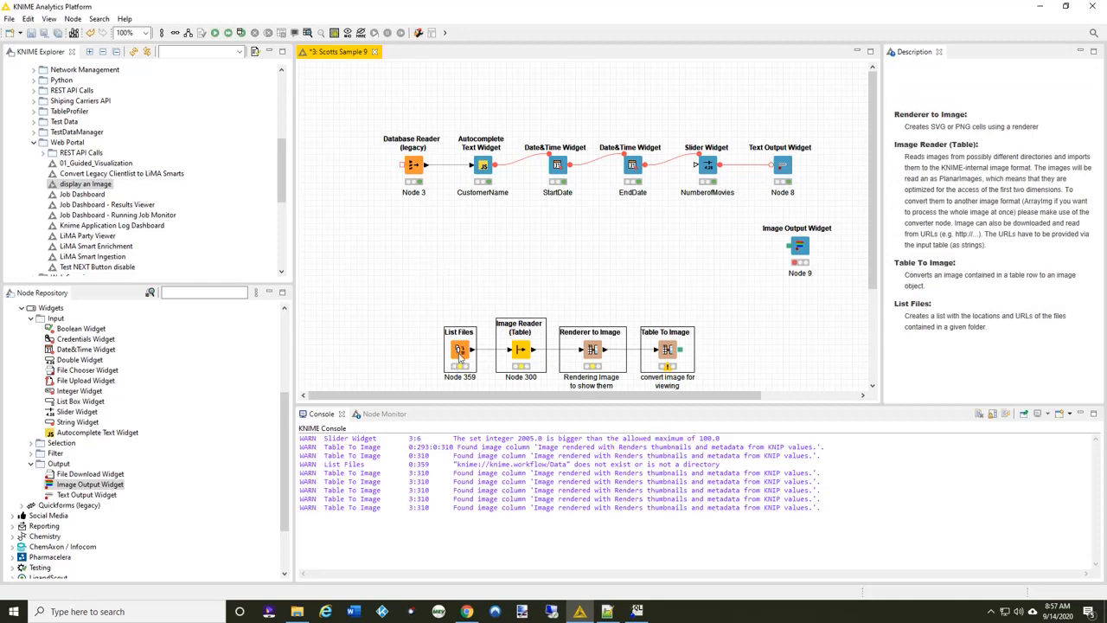
left_click_drag(461, 358, 513, 260)
left_click(531, 358)
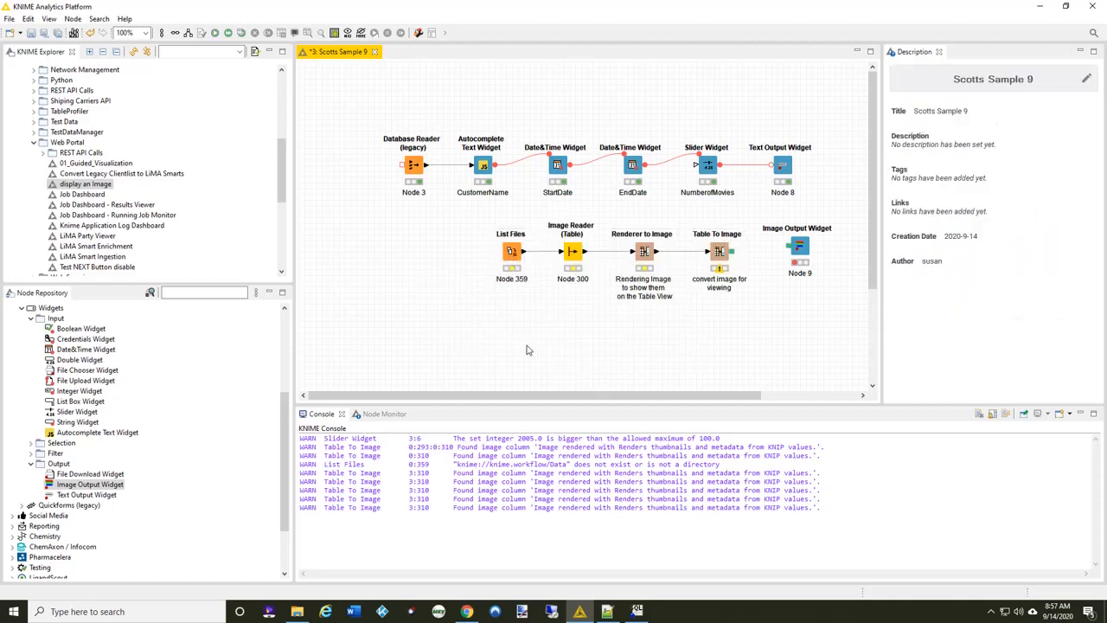
Check the folder location in the List Files node's configuration and close it without changes
double_click(512, 253)
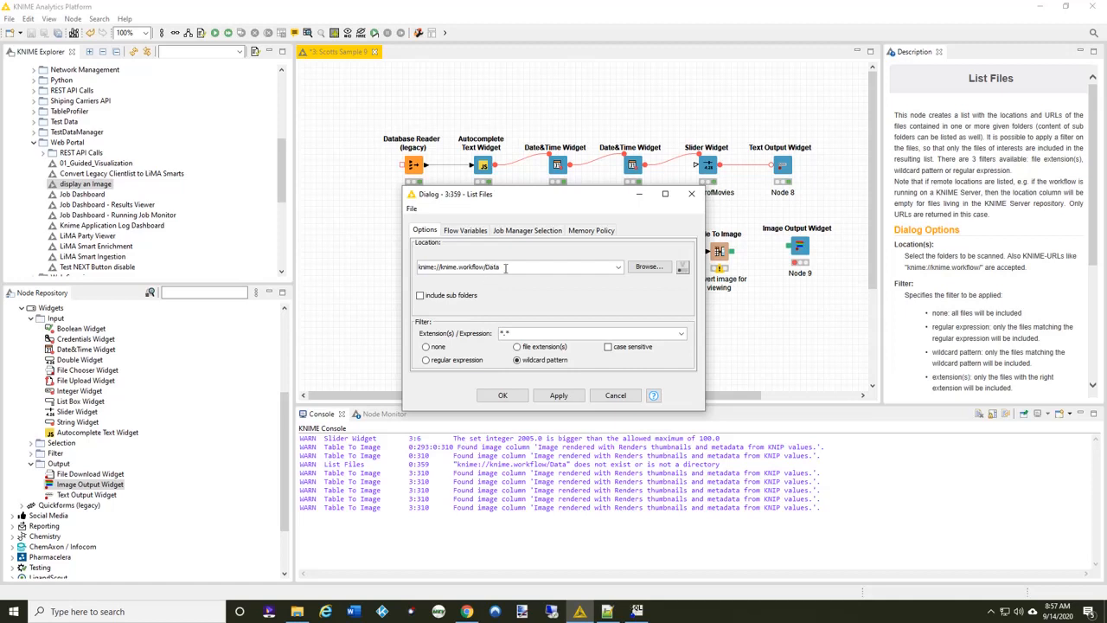
left_click(616, 396)
Switch to File Explorer and open the Data folder of Scotts Sample 9 under D:\Knimeworkspace\Training\Custom Class 1
left_click(298, 612)
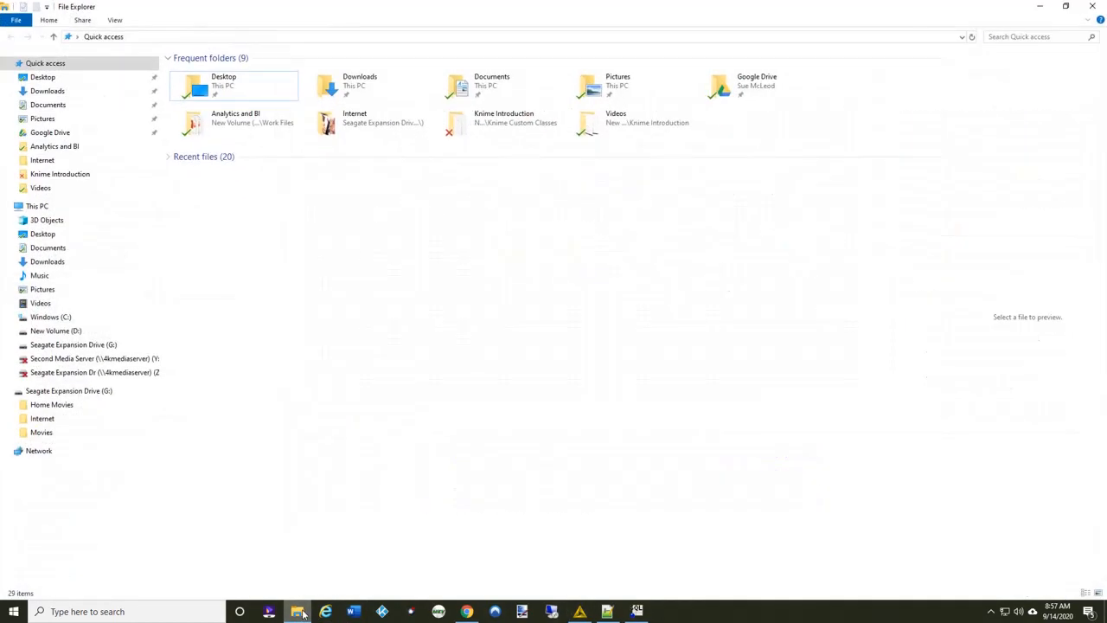
left_click(10, 331)
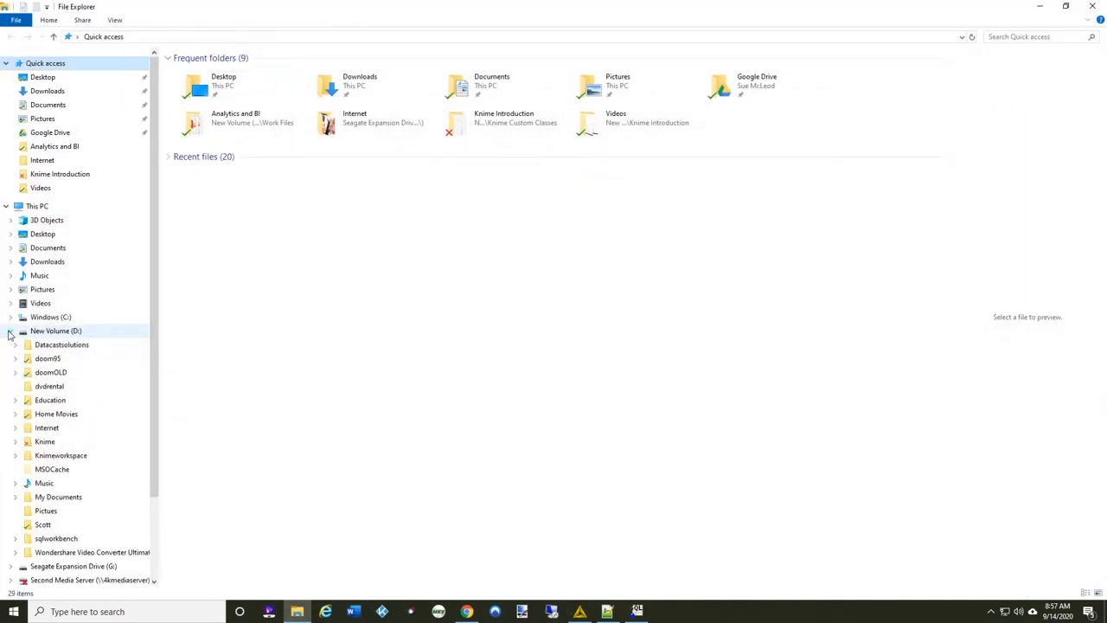
left_click(15, 457)
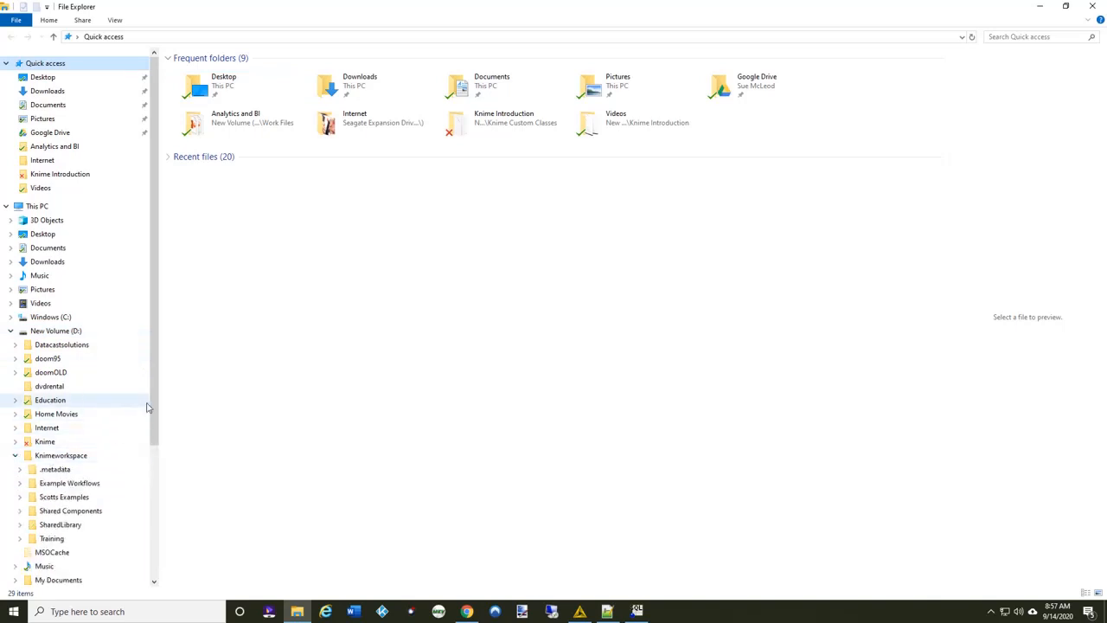
left_click_drag(150, 406, 156, 494)
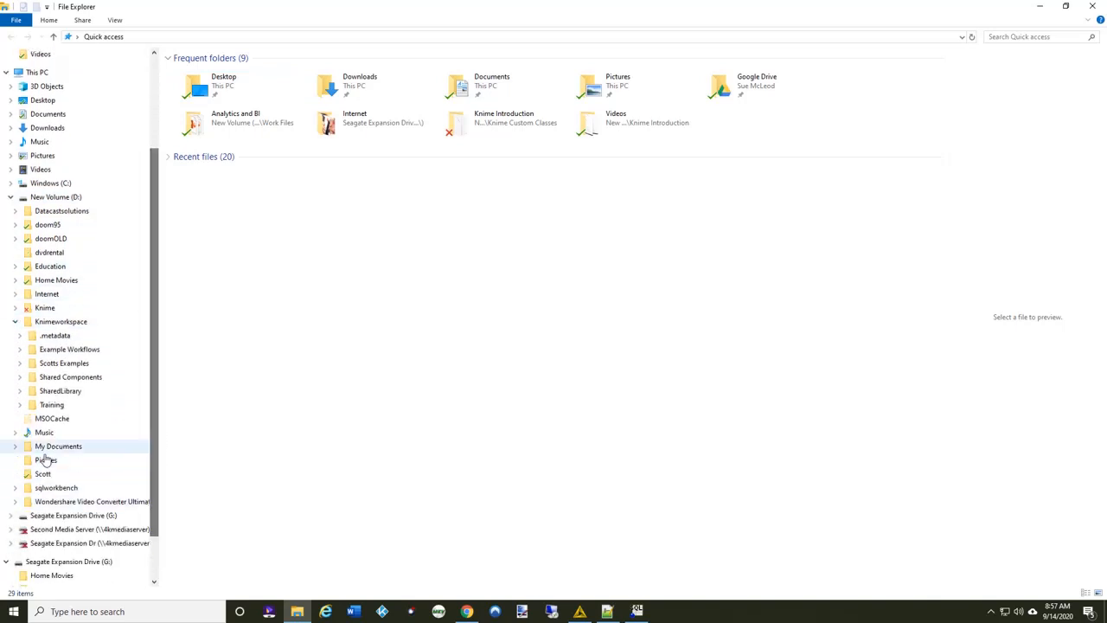
left_click(19, 405)
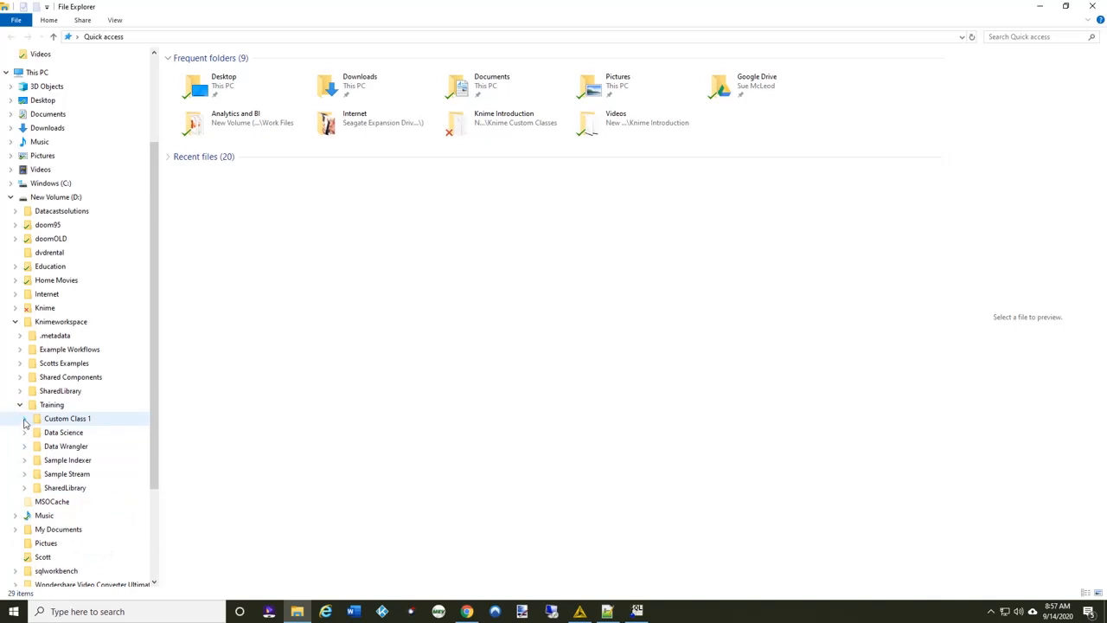
left_click(25, 419)
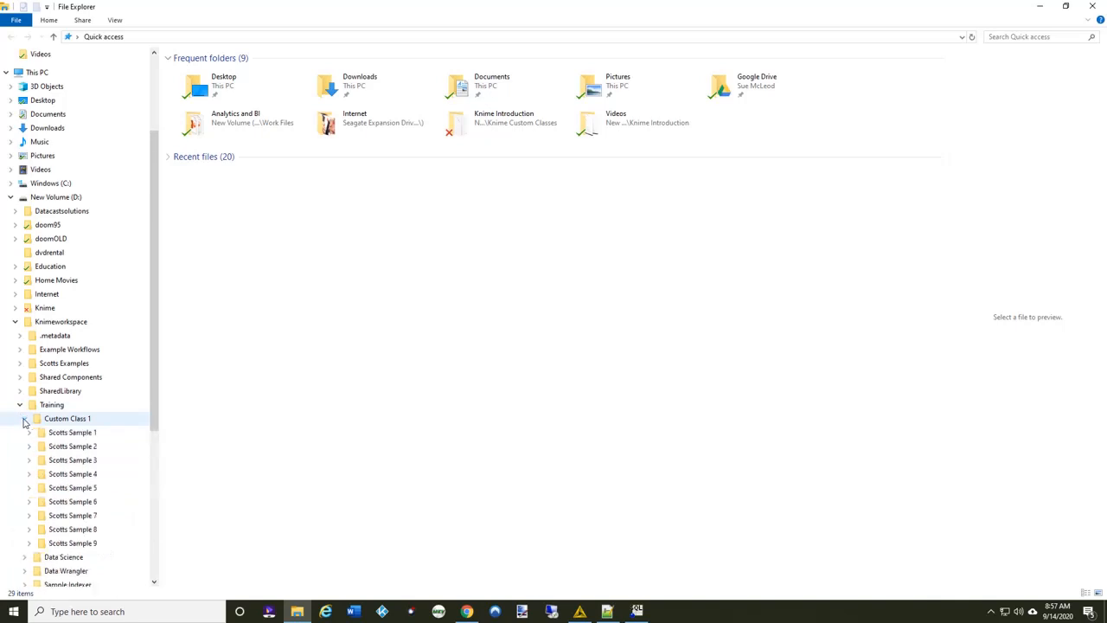
left_click(29, 544)
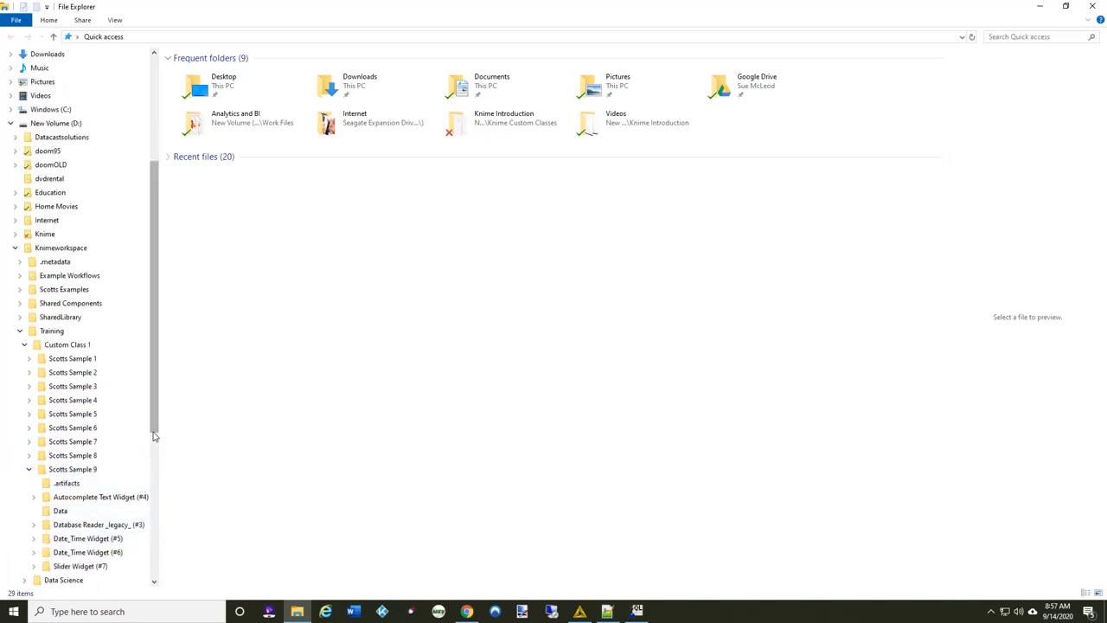
left_click_drag(154, 424, 161, 502)
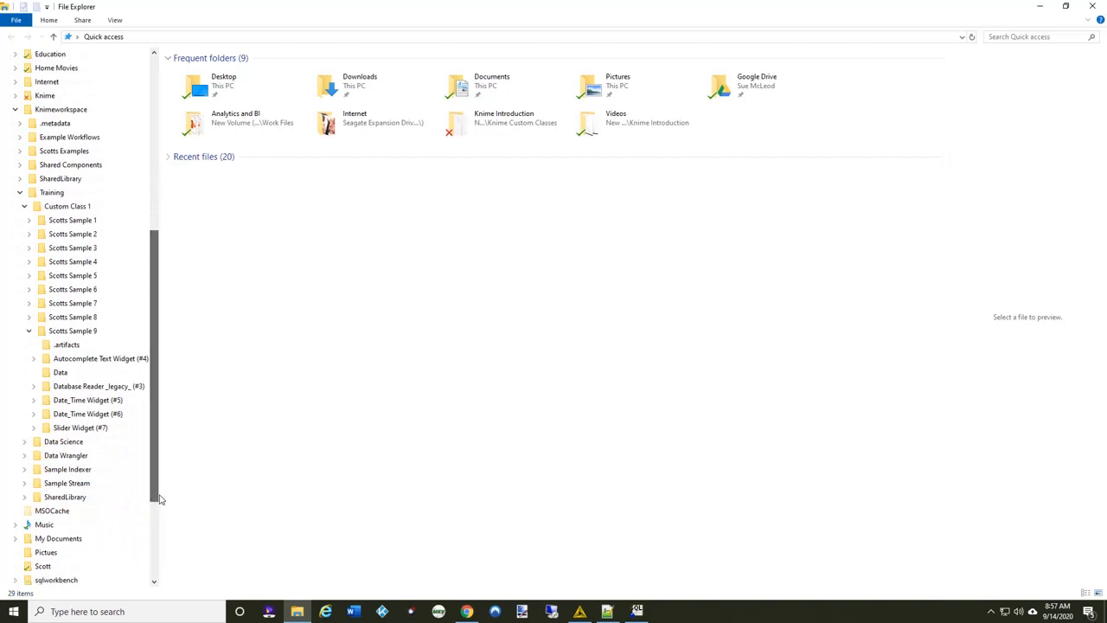
left_click(66, 373)
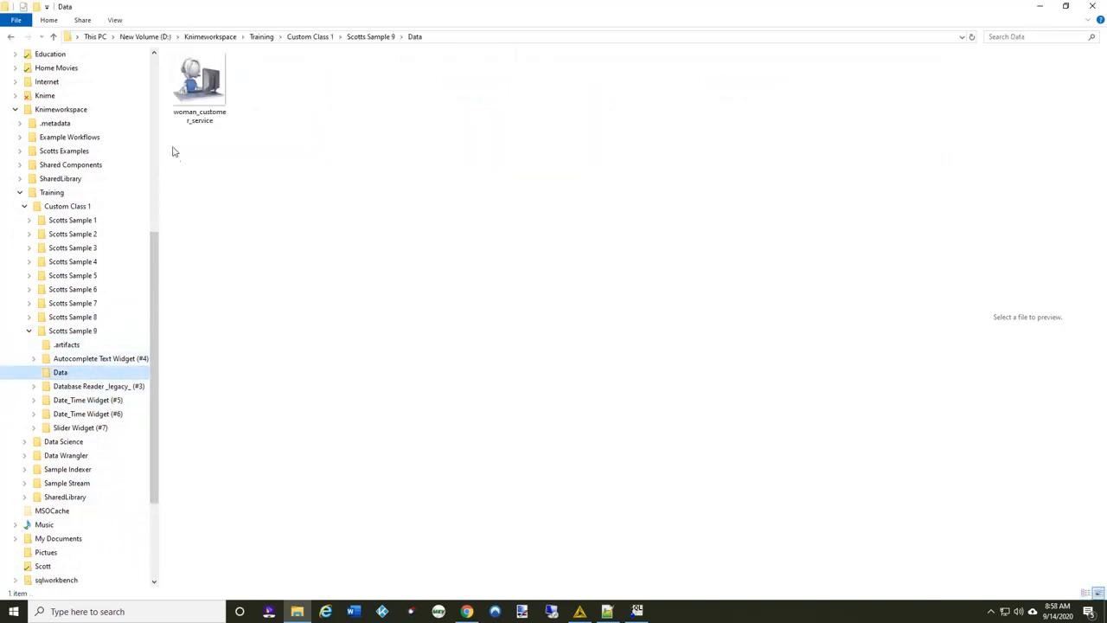
View the woman_customer_service image in Paint, close it, and return to KNIME Analytics Platform
double_click(217, 84)
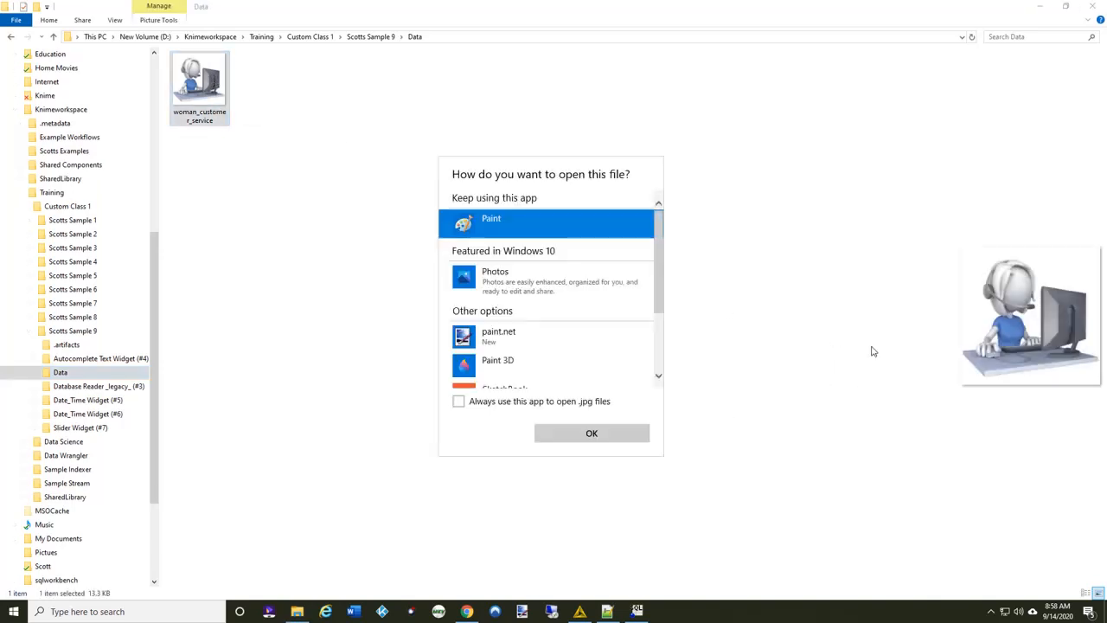
left_click(592, 434)
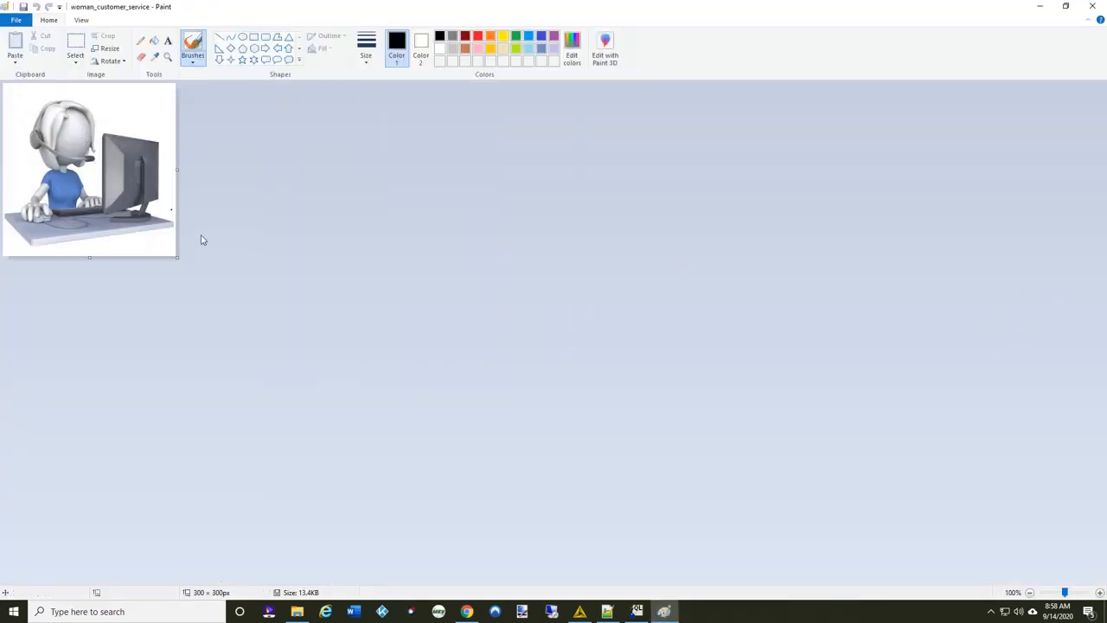
left_click(1088, 10)
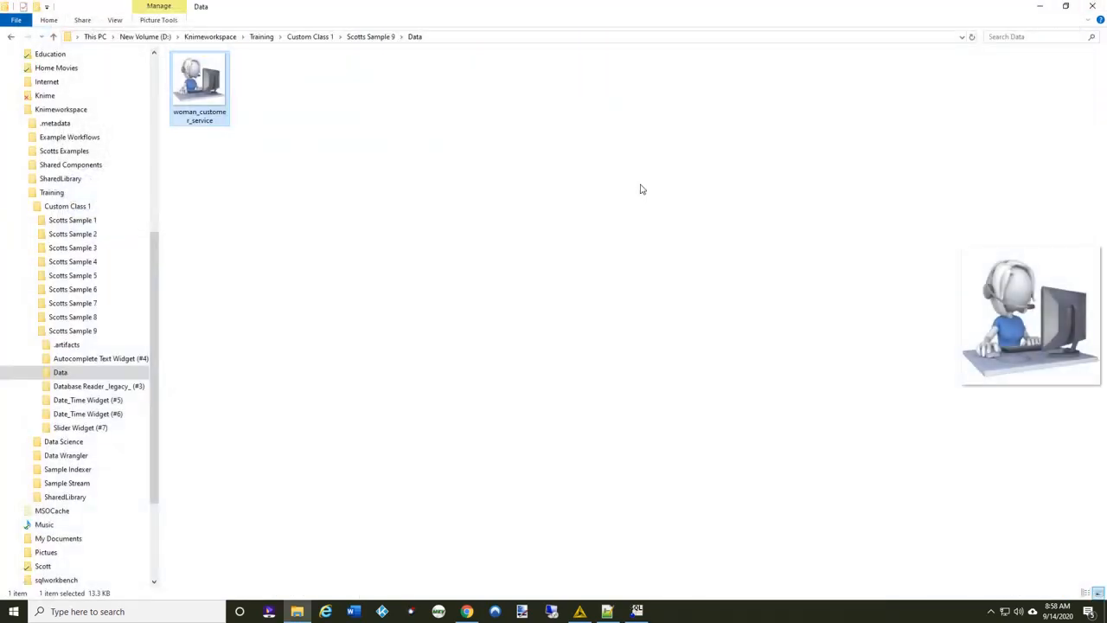
left_click(1040, 6)
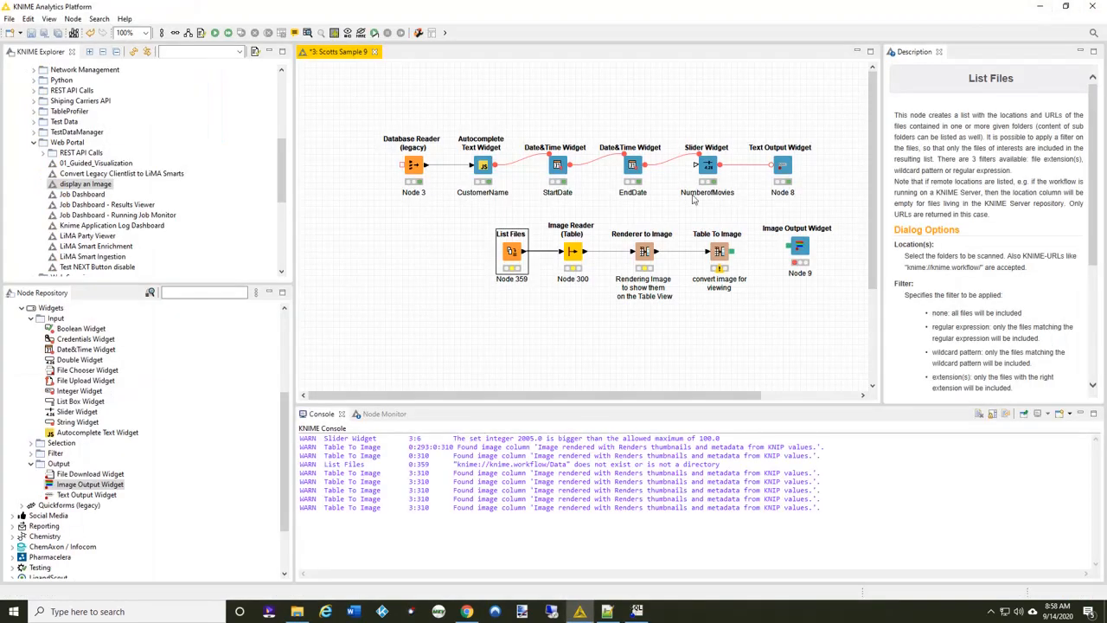
Execute the List Files node, check its output file list, and close the table
right_click(511, 254)
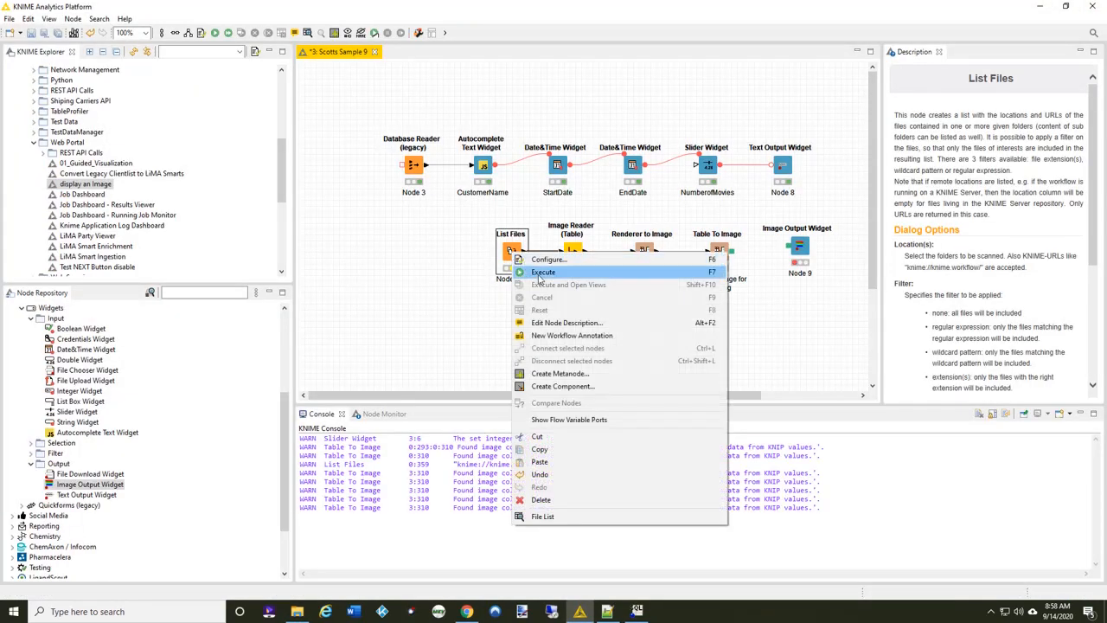
left_click(540, 274)
right_click(518, 251)
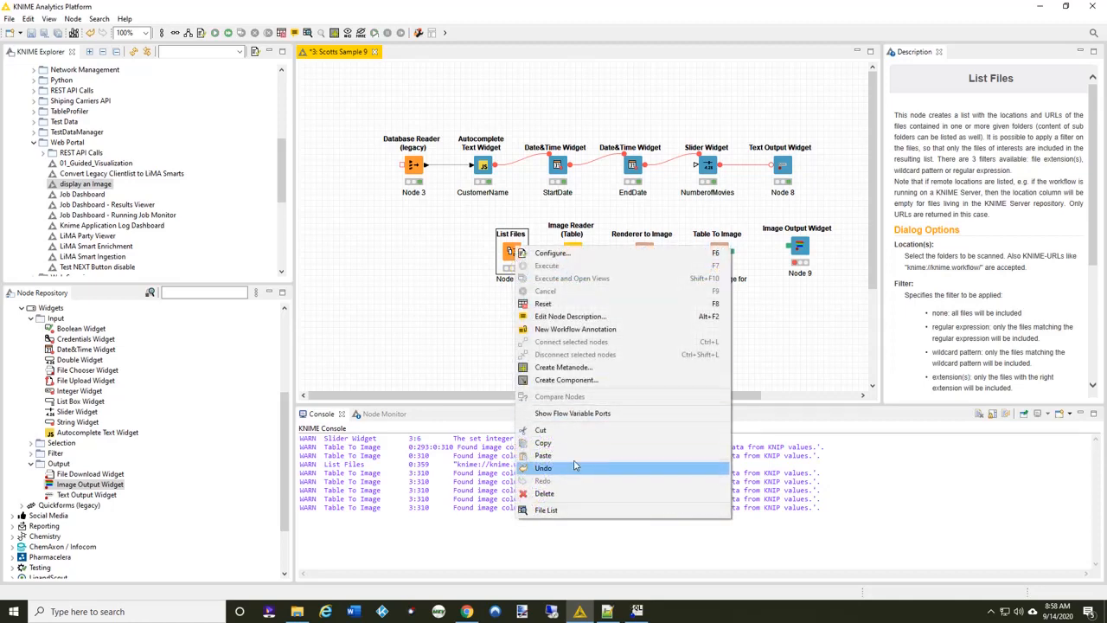
left_click(576, 510)
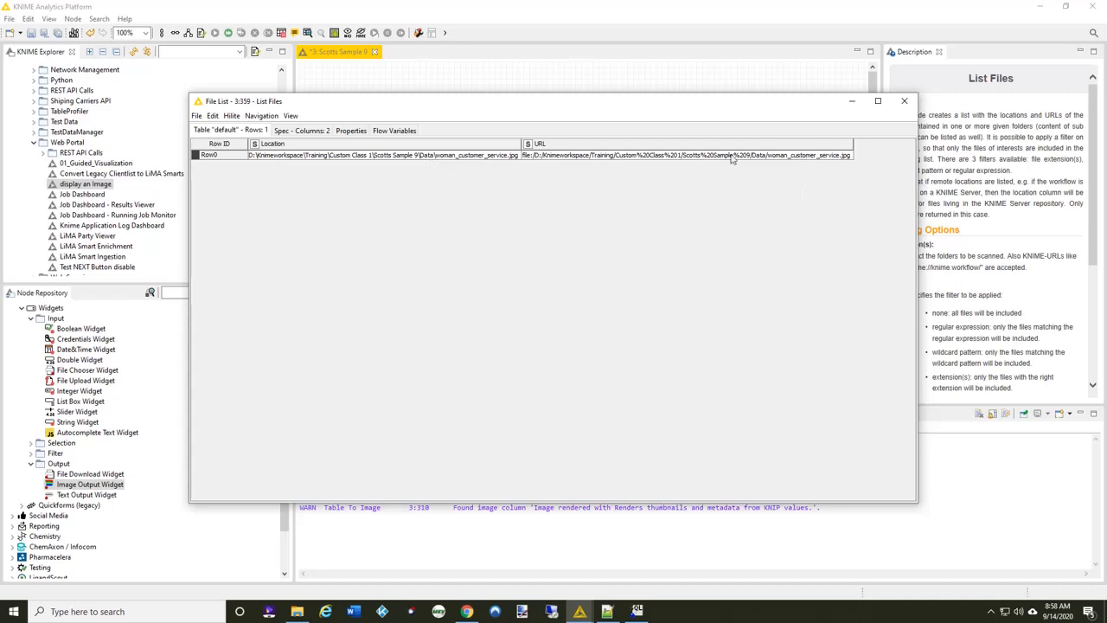
left_click(904, 101)
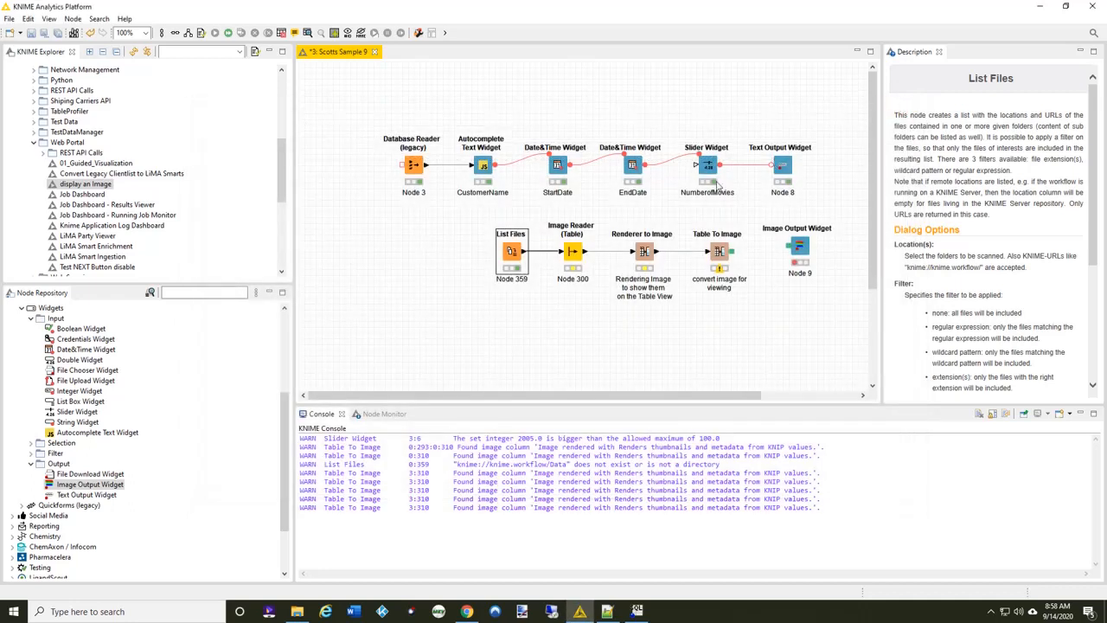
Execute the Image Reader (Table) node, check its configuration without changes, and inspect its output images
right_click(571, 250)
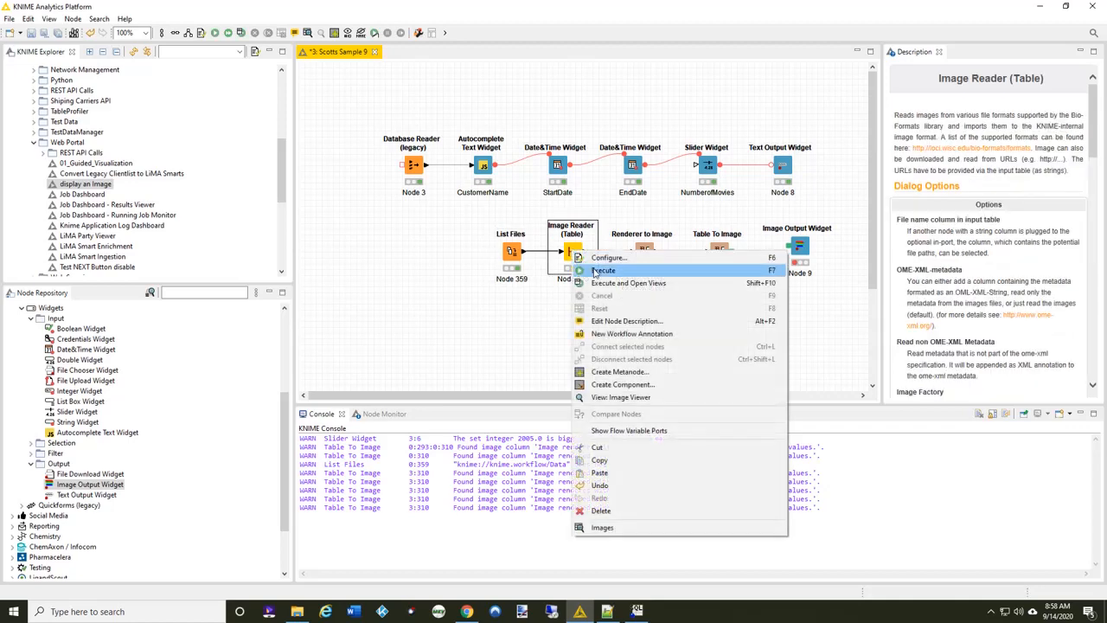
key("Escape")
double_click(571, 251)
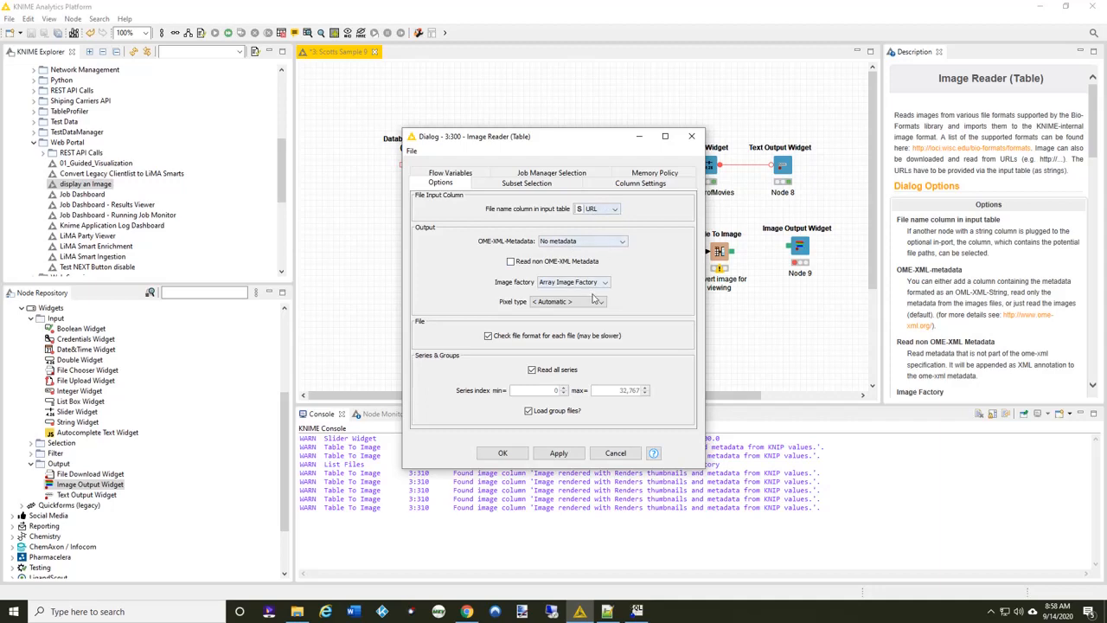
left_click(616, 453)
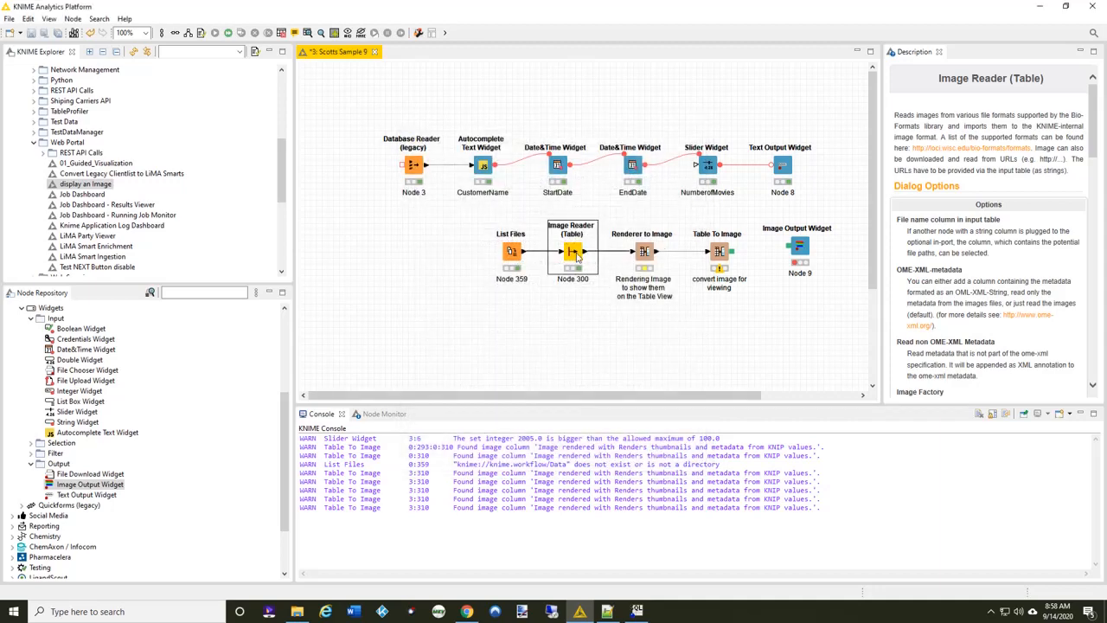
right_click(576, 254)
left_click(606, 530)
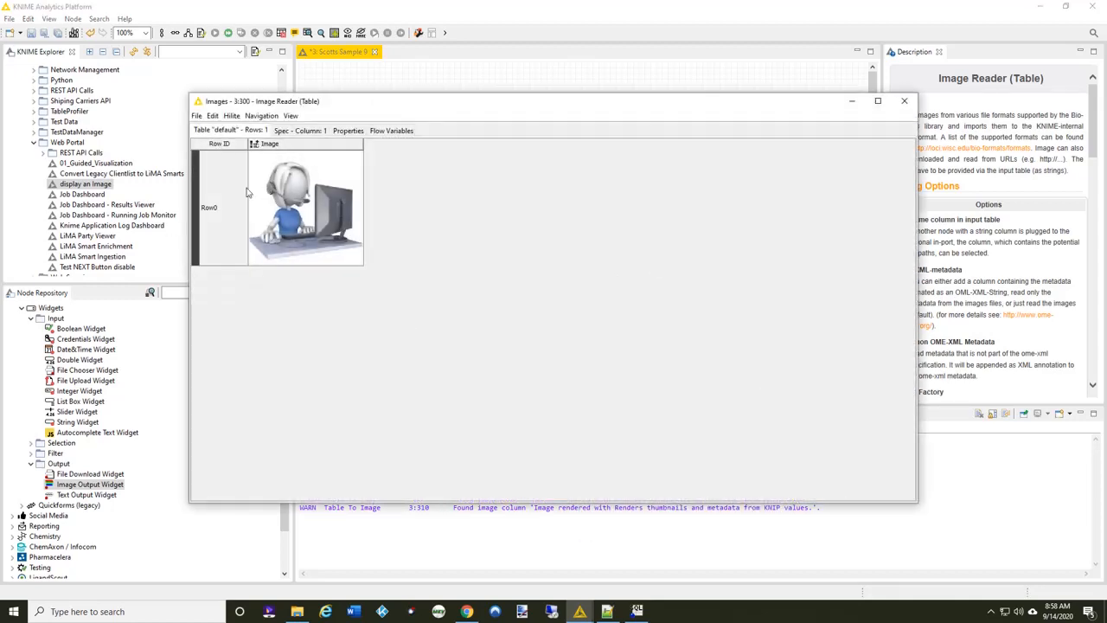
left_click(905, 104)
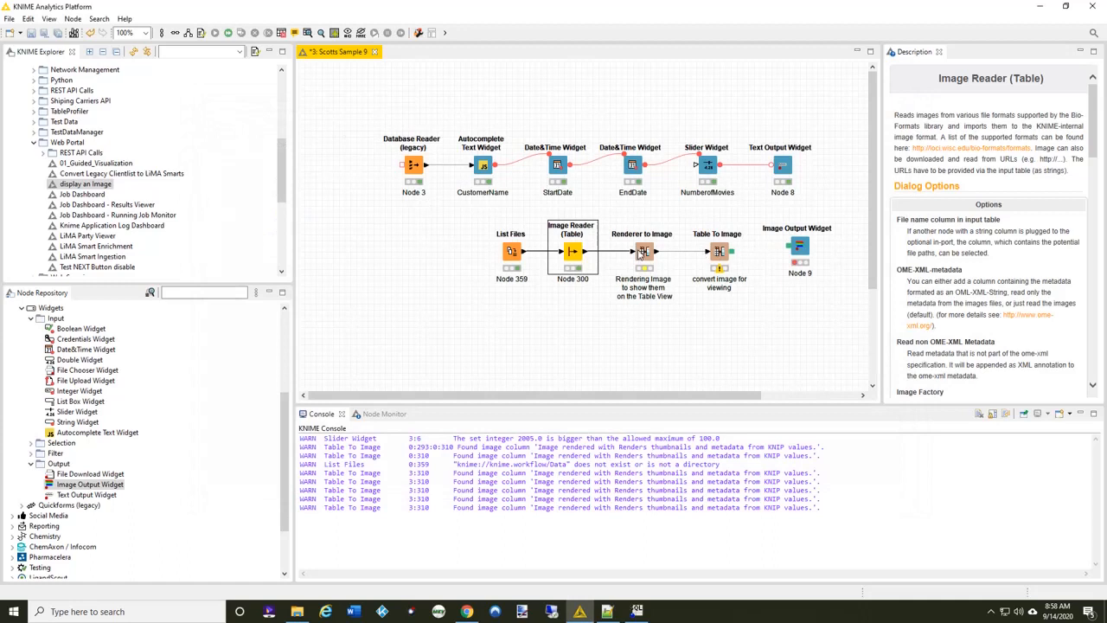
Execute the Renderer to Image node, compare the original and rendered image columns in its output, and close the table
left_click(644, 252)
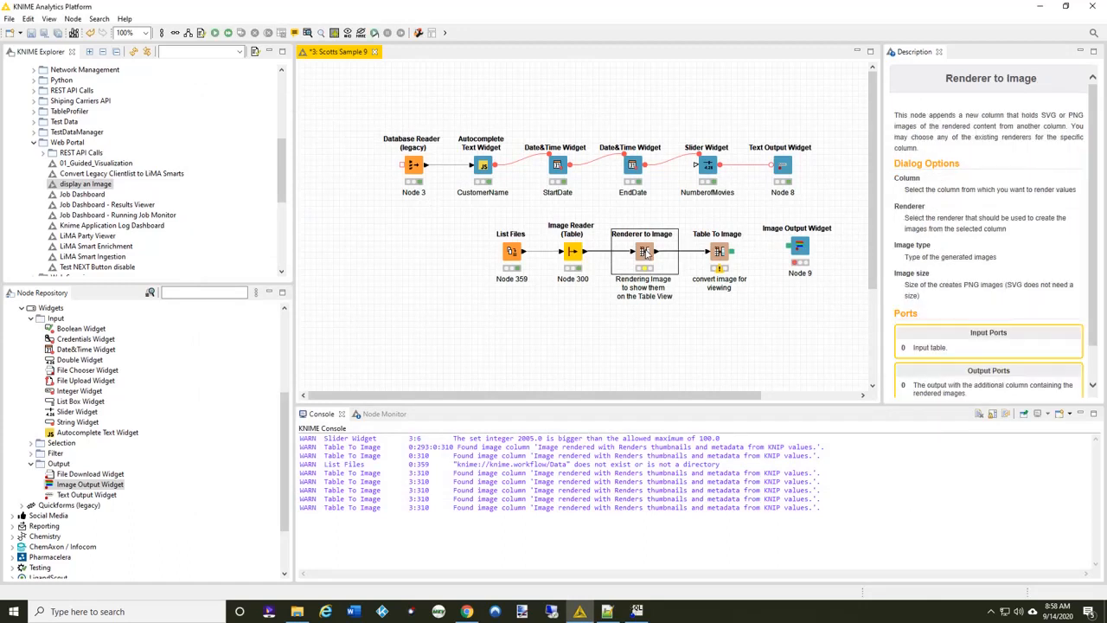
right_click(644, 253)
left_click(670, 268)
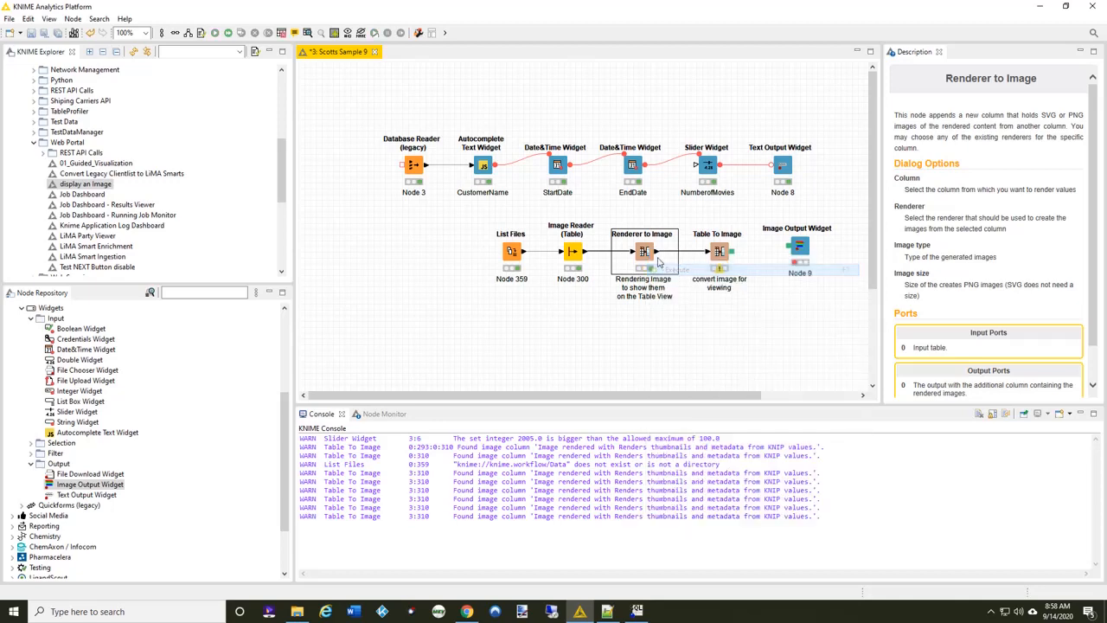
right_click(644, 252)
left_click(670, 512)
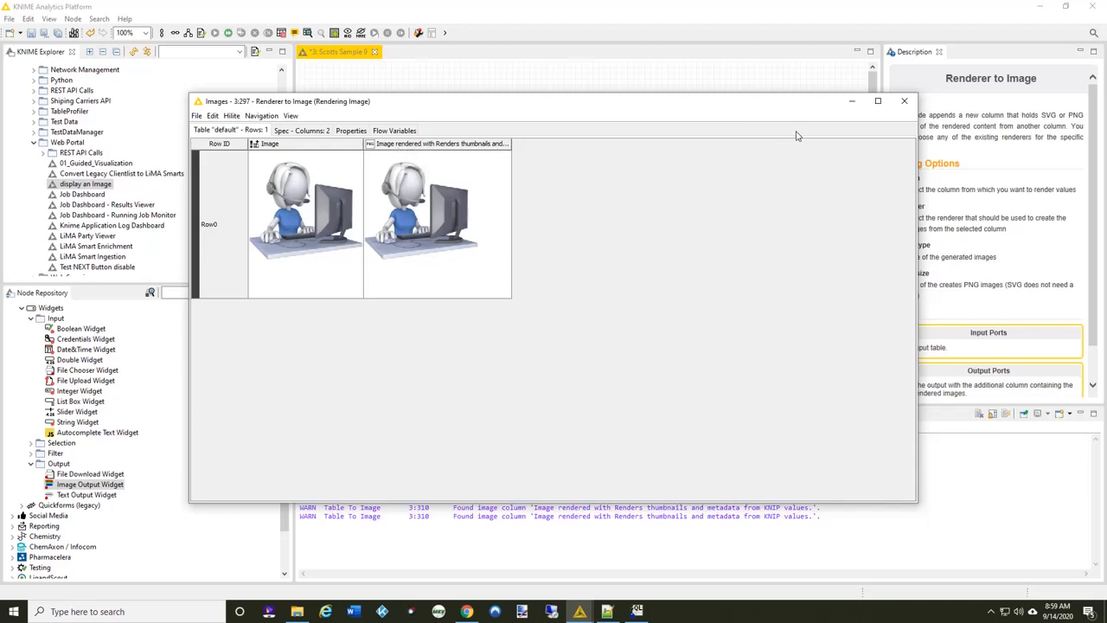
left_click(904, 102)
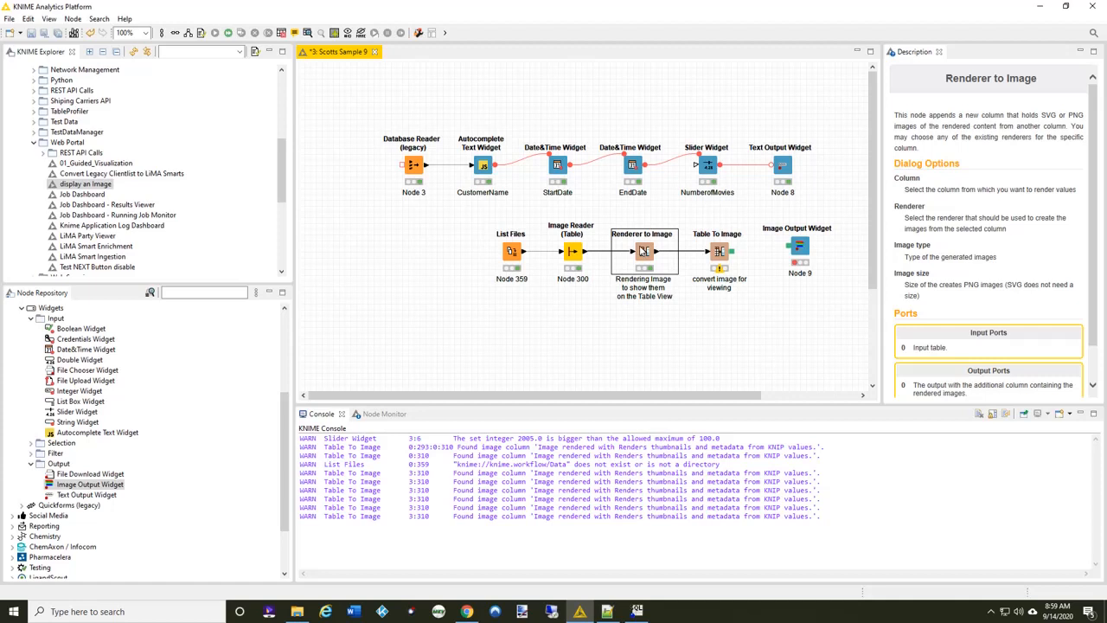
Check the image column in the Table To Image configuration without changes, execute the node, and view its image port output
double_click(721, 251)
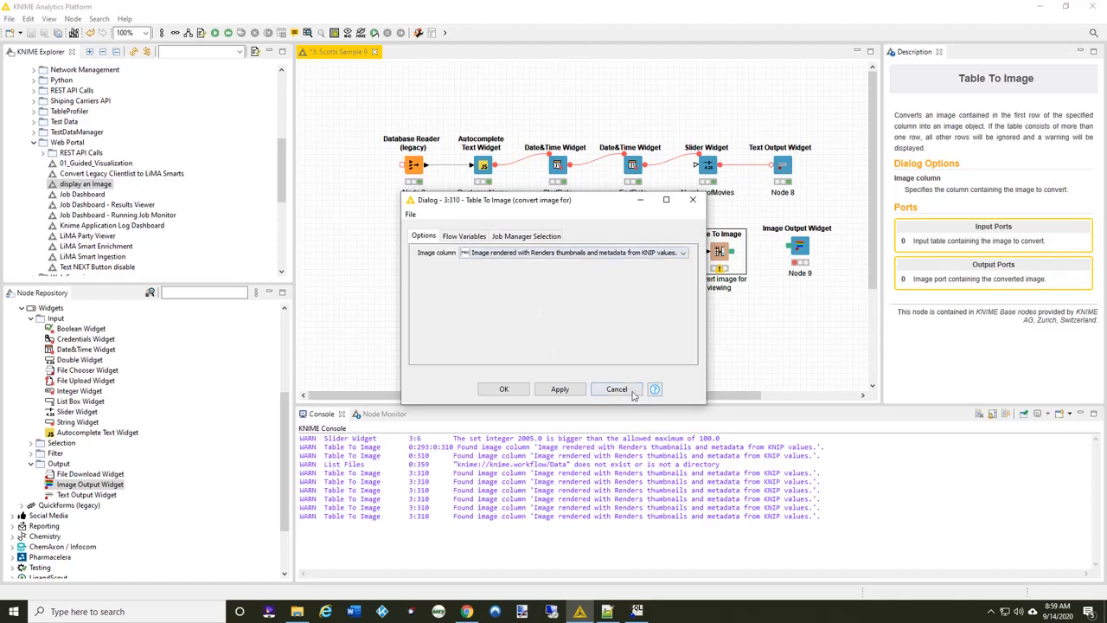
left_click(617, 389)
right_click(722, 254)
left_click(747, 270)
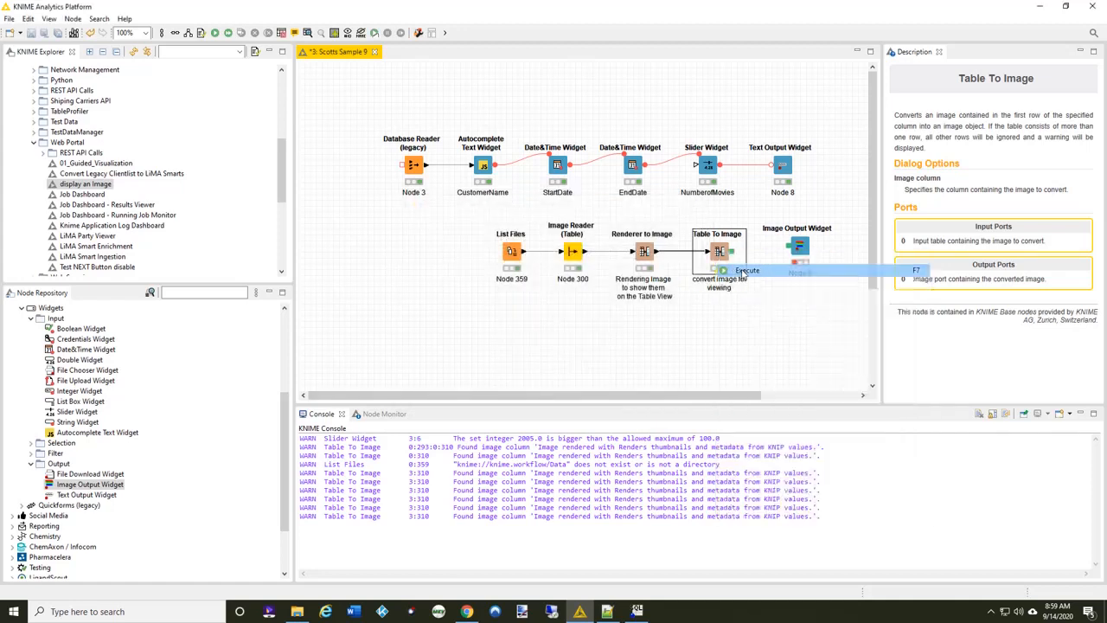
right_click(723, 253)
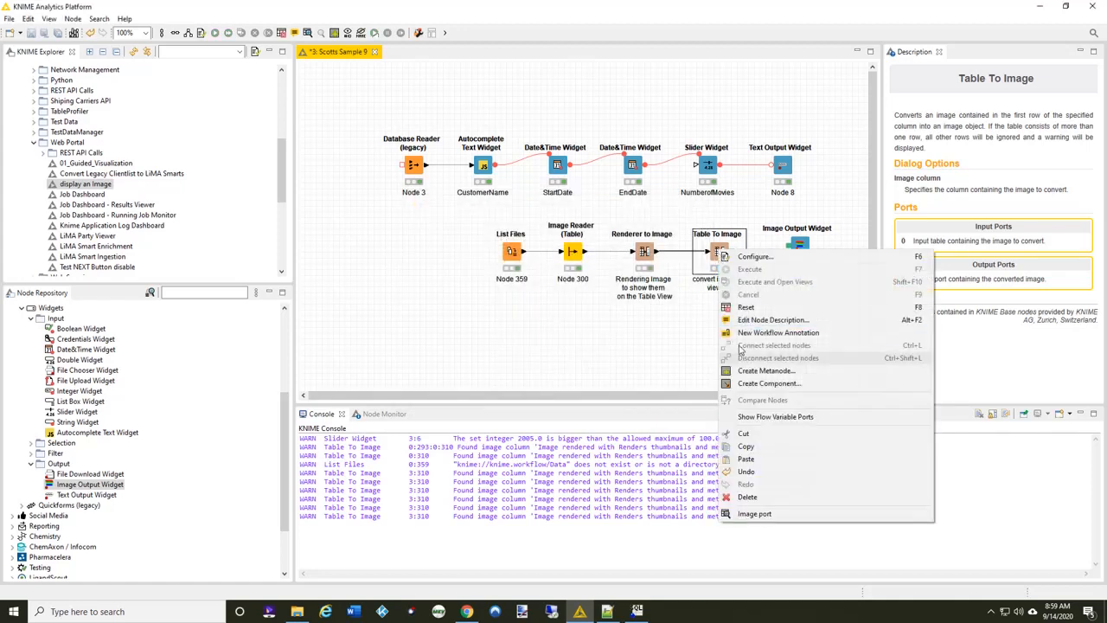
left_click(752, 515)
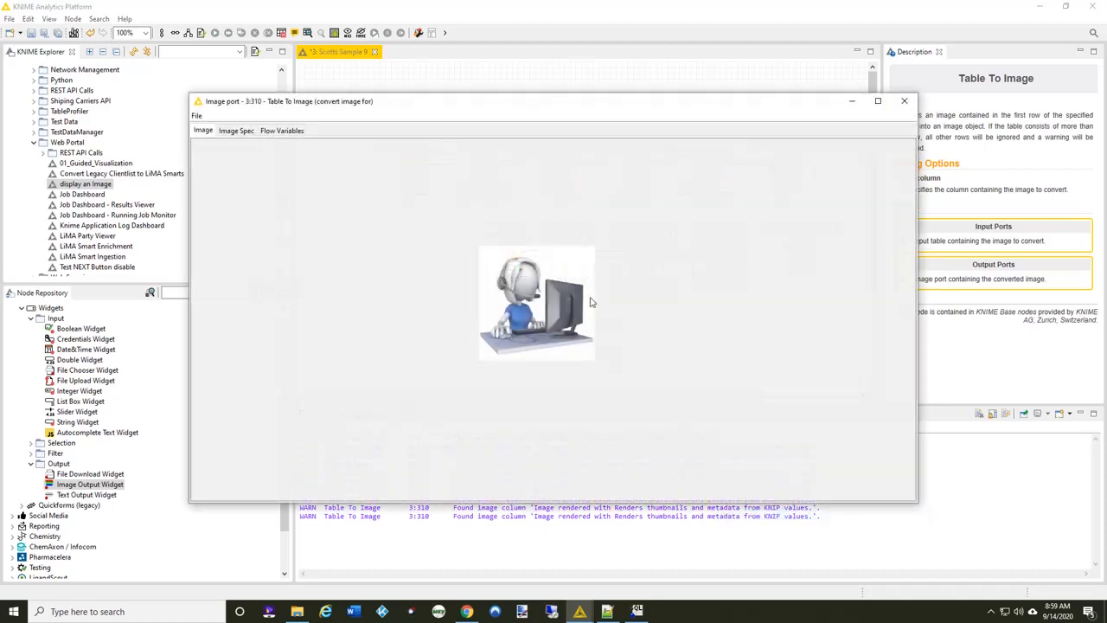
left_click(905, 102)
Connect Table To Image to the Image Output Widget, place the widget beside the Text Output Widget, and align the image node chain below
left_click(794, 296)
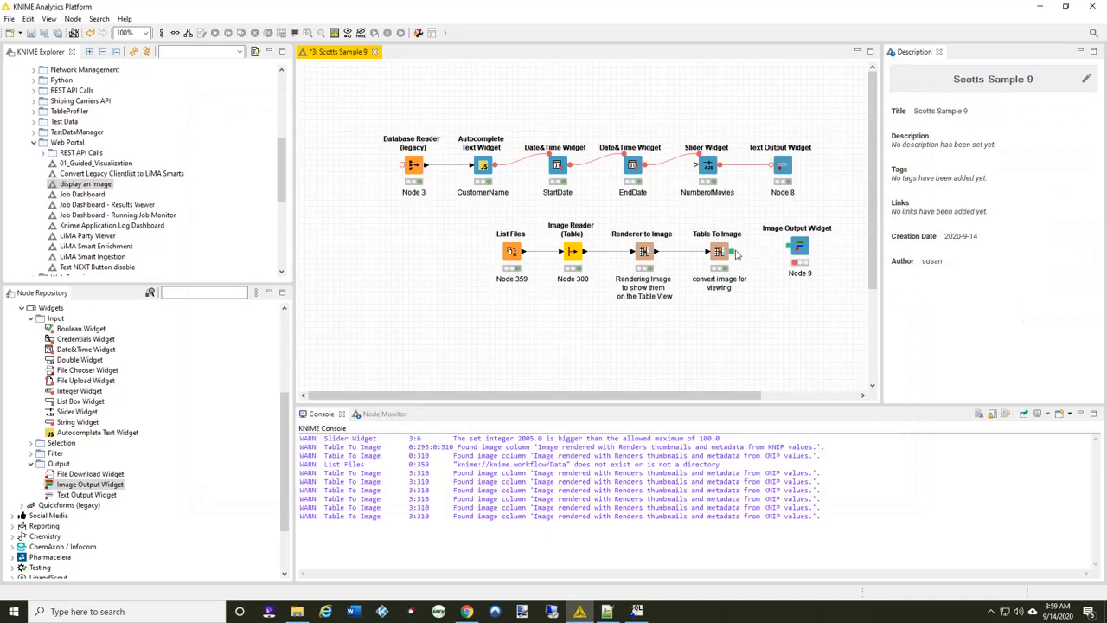
left_click_drag(735, 251, 858, 164)
left_click_drag(708, 396, 788, 399)
left_click_drag(375, 288, 648, 220)
left_click_drag(616, 259, 679, 254)
left_click(757, 276)
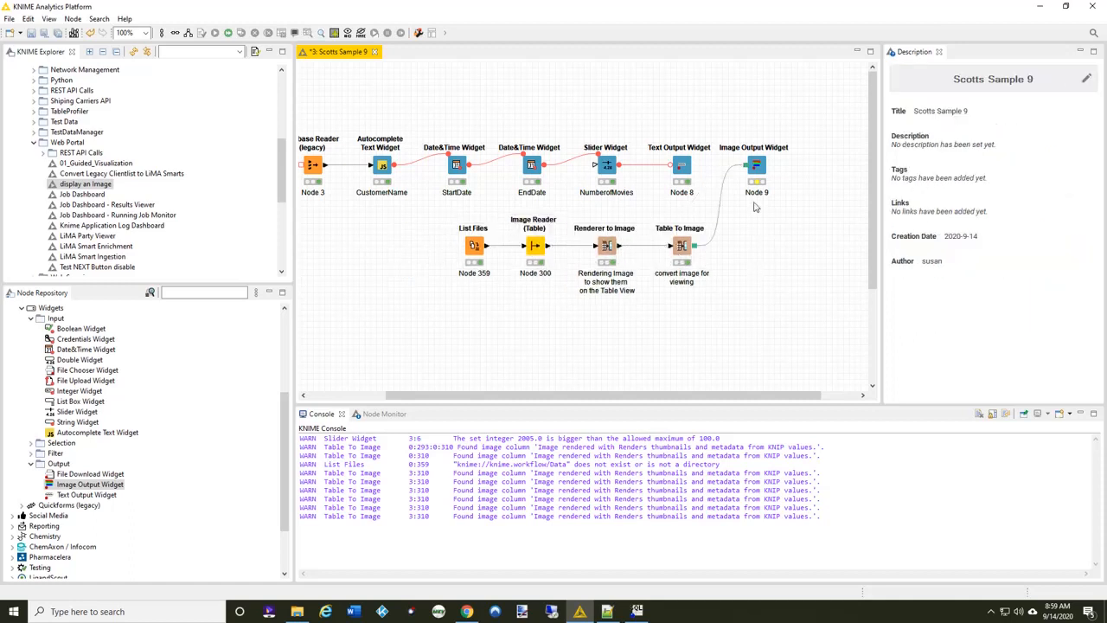
Link the Text Output Widget's flow variable to the Image Output Widget and add a second Text Output Widget linked after it
left_click_drag(692, 157, 757, 161)
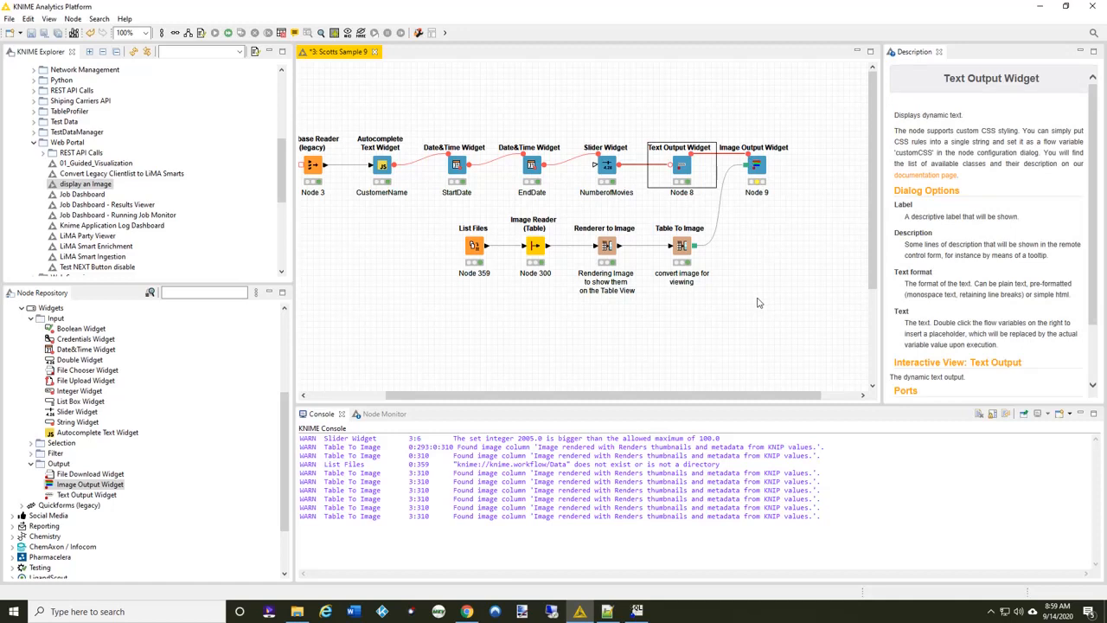
left_click(758, 301)
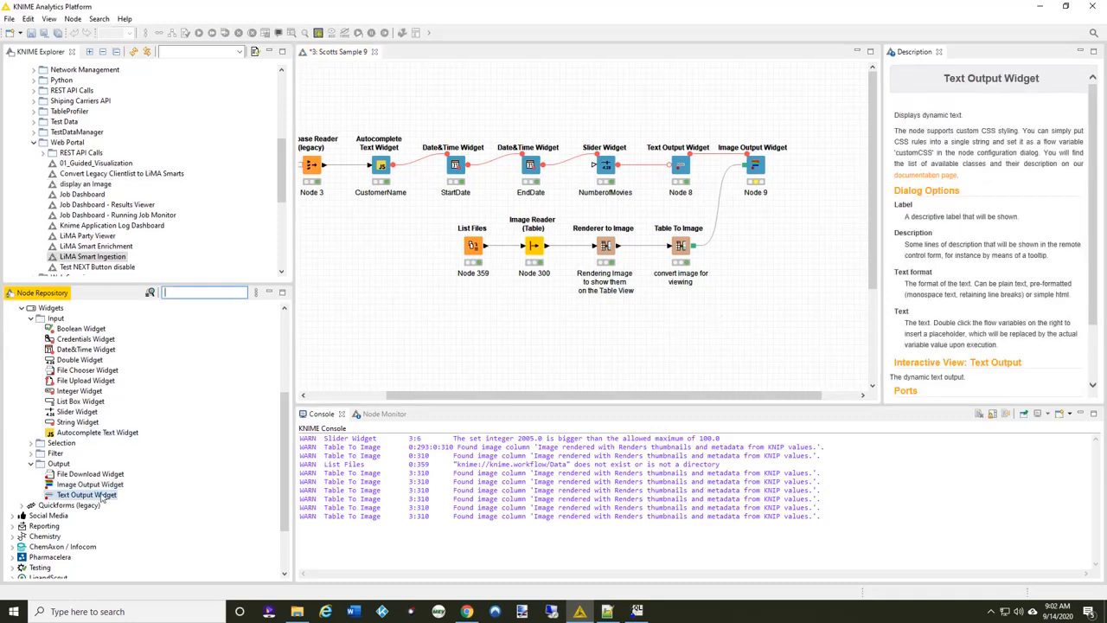
left_click_drag(102, 496, 815, 160)
left_click(767, 160)
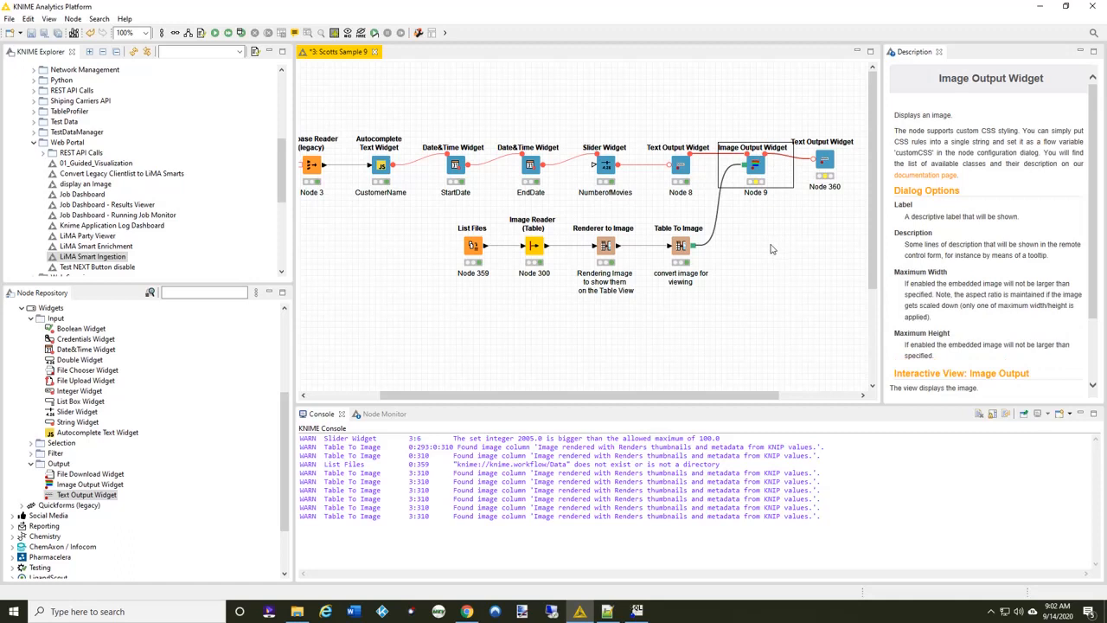
Align the last Text Output Widget with the row and configure it with Html format and the pasted Help Guide markup as its text
left_click(828, 165)
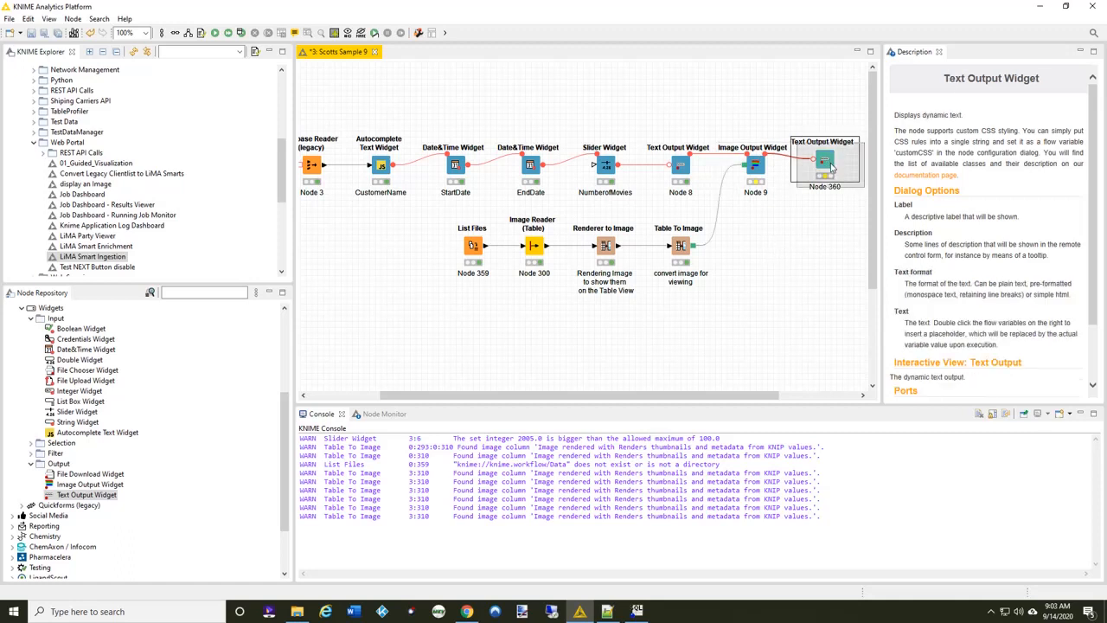
left_click_drag(831, 167, 833, 168)
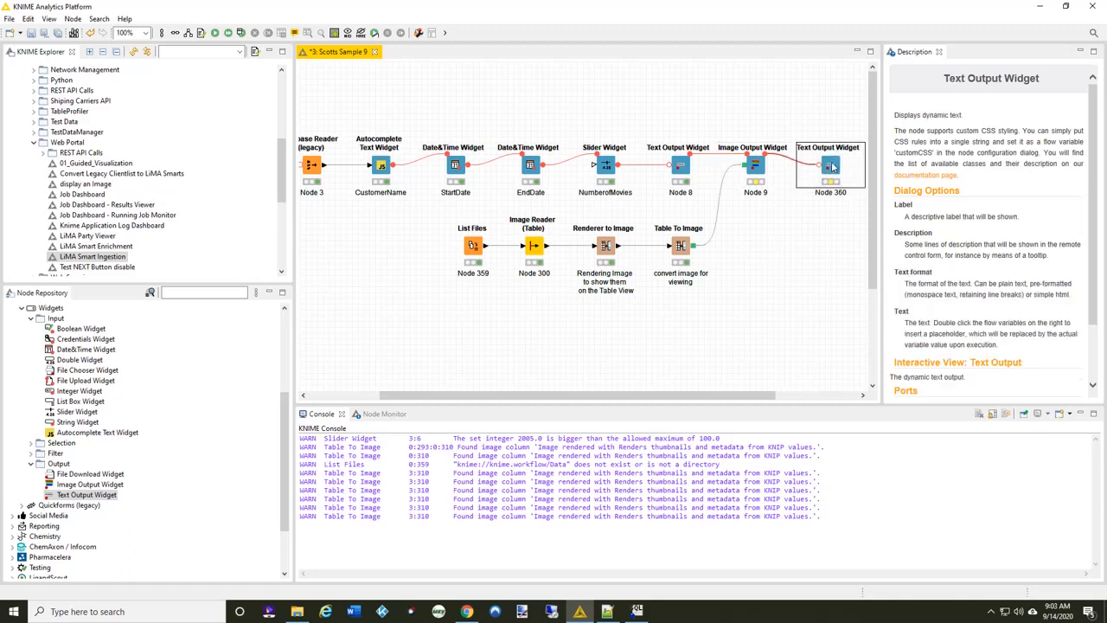
double_click(831, 167)
left_click(495, 274)
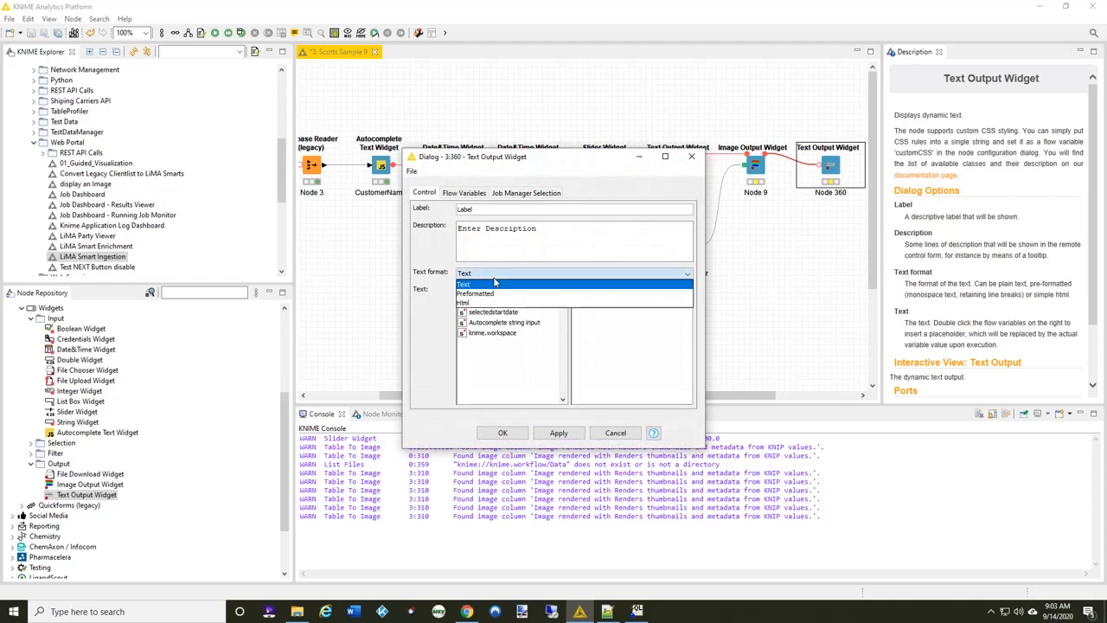
left_click(514, 303)
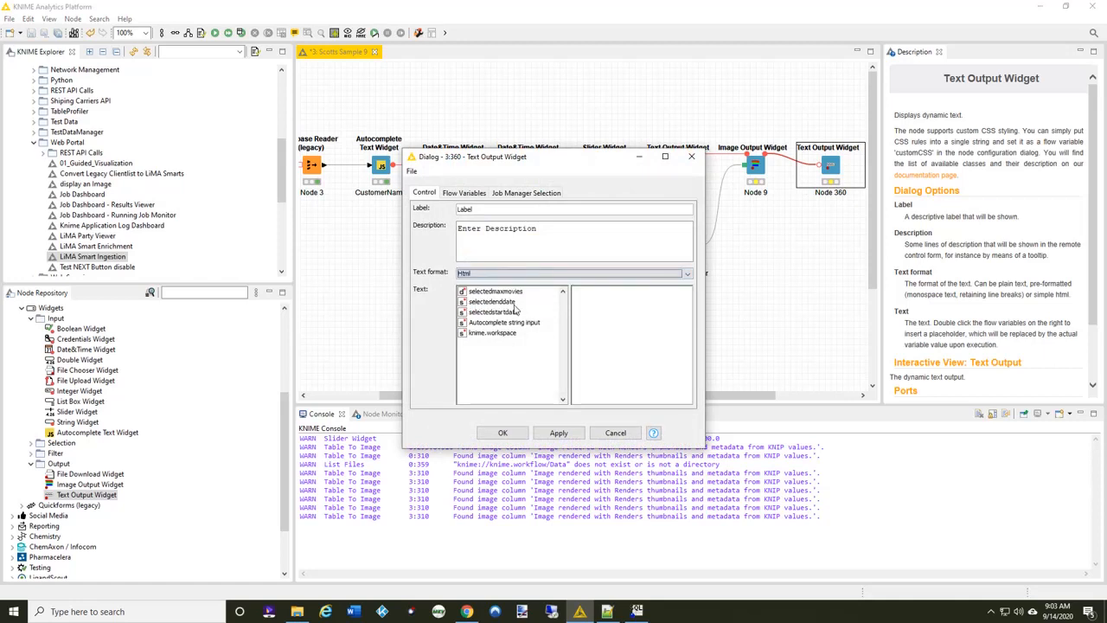
left_click(597, 305)
key("ctrl+v")
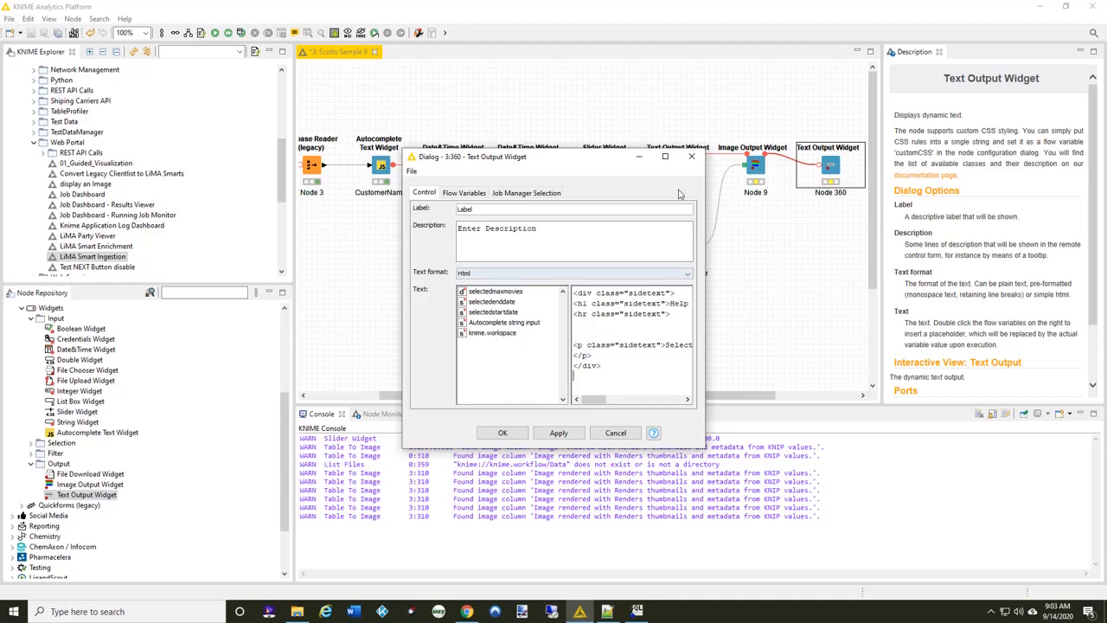
left_click_drag(706, 190, 858, 190)
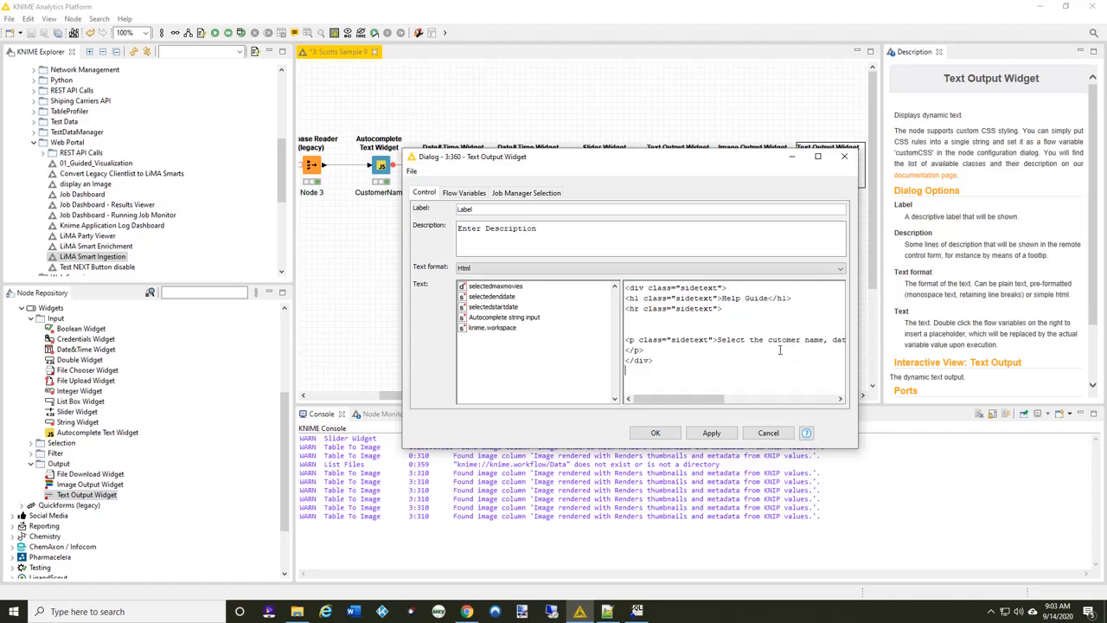
left_click(656, 434)
Rename the three output widgets' node labels to HelpGuide for the last text widget, Helpdeskpic for the image widget and MainIntro for the first text widget
left_click(817, 194)
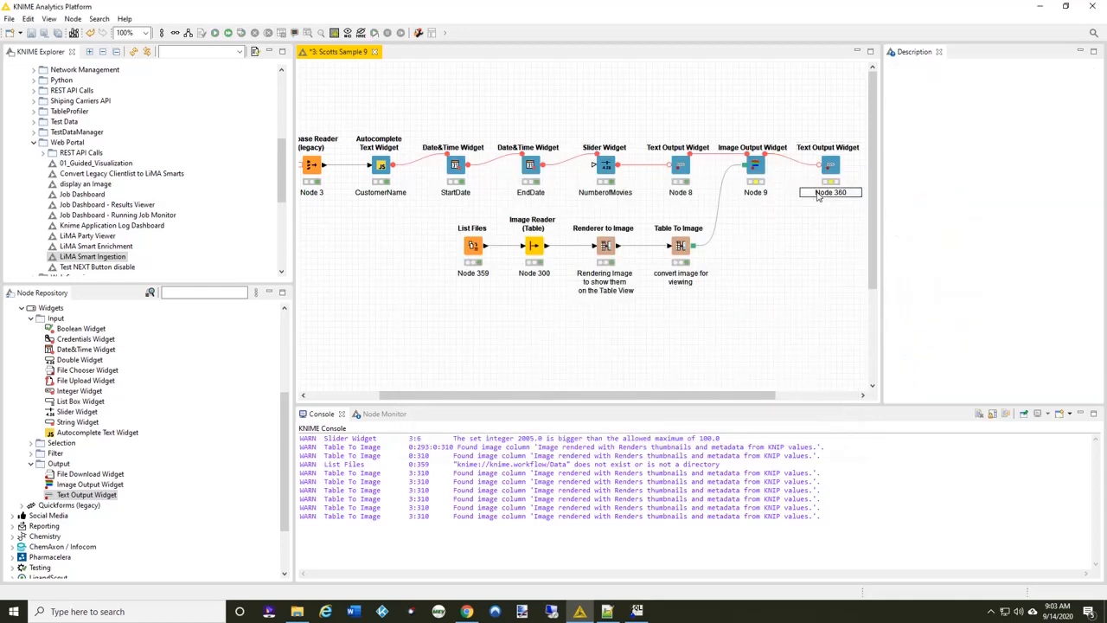
type("Guide")
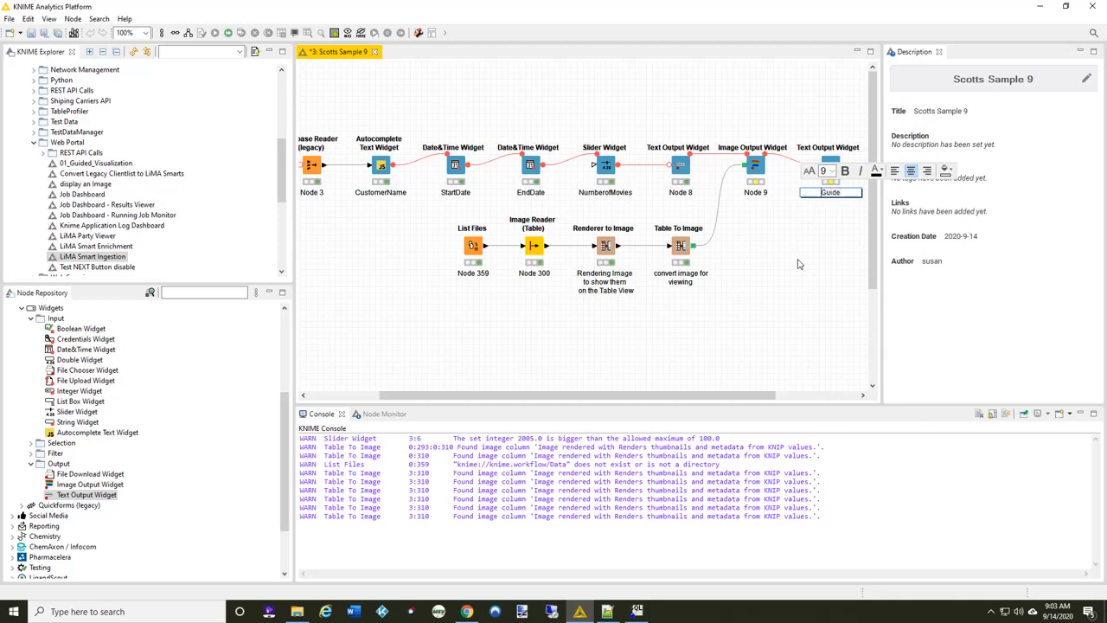
type("Help")
left_click(758, 194)
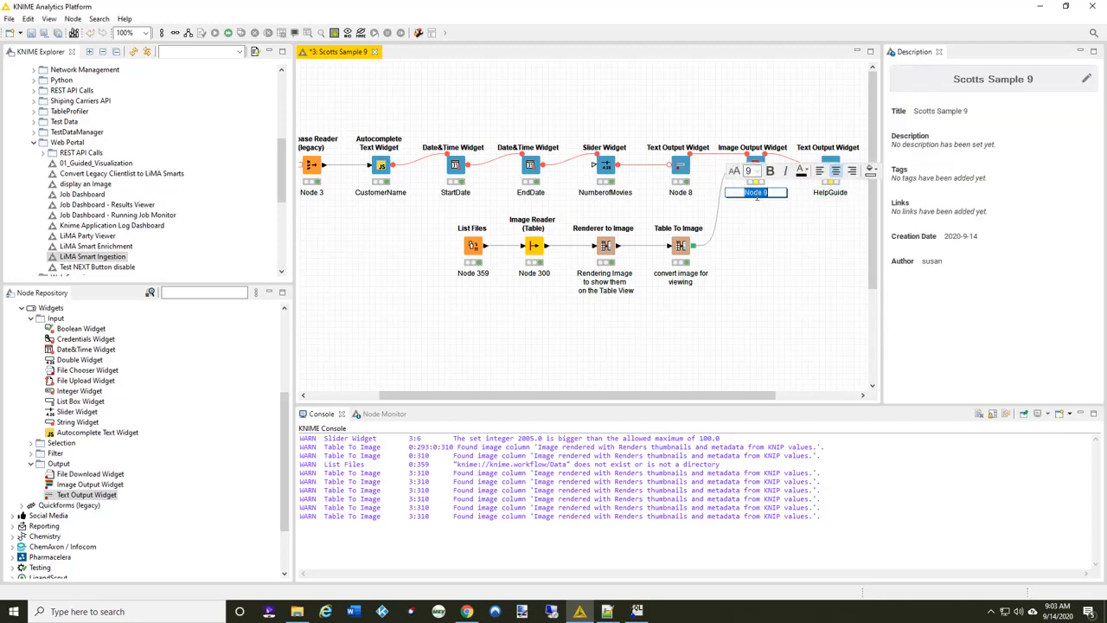
type("Helpdeskpic")
double_click(680, 194)
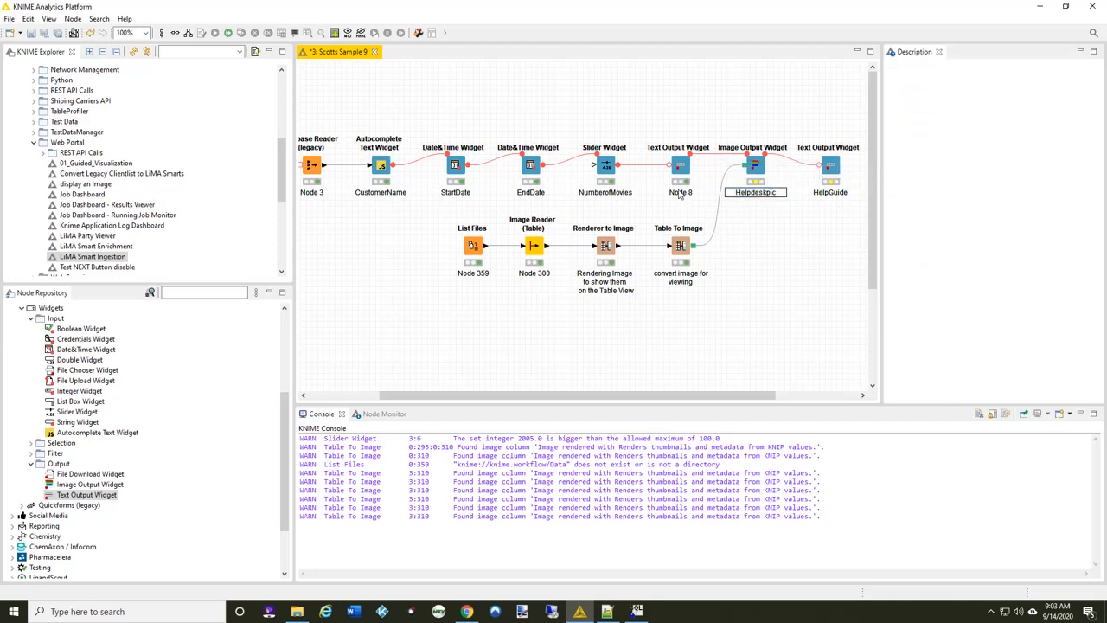
key("BackSpace")
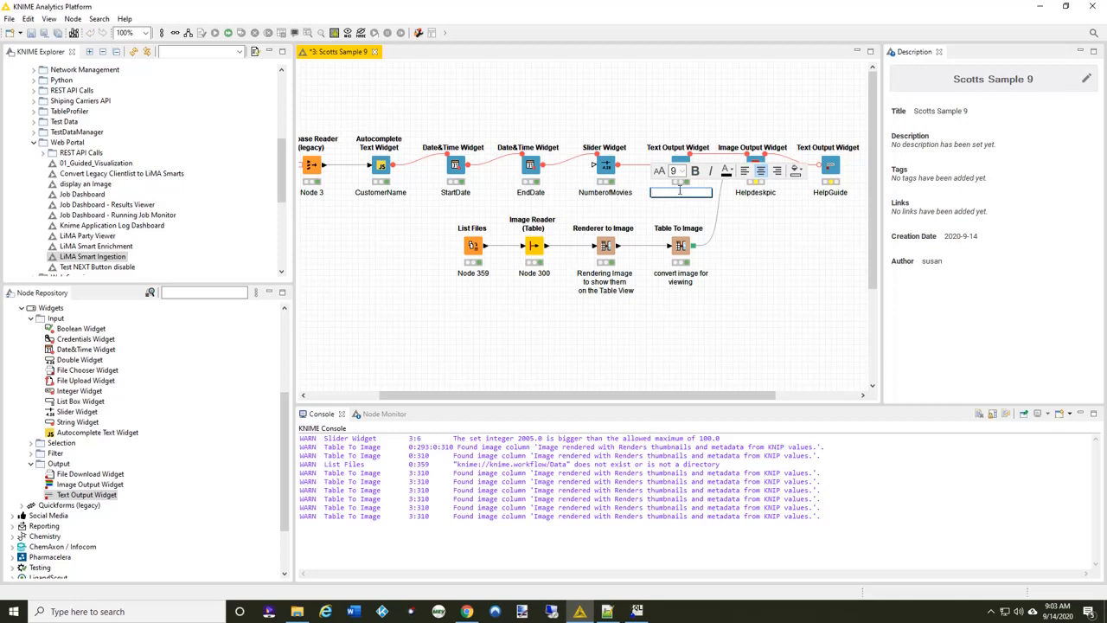
type("MainInf")
type("ro")
left_click(802, 271)
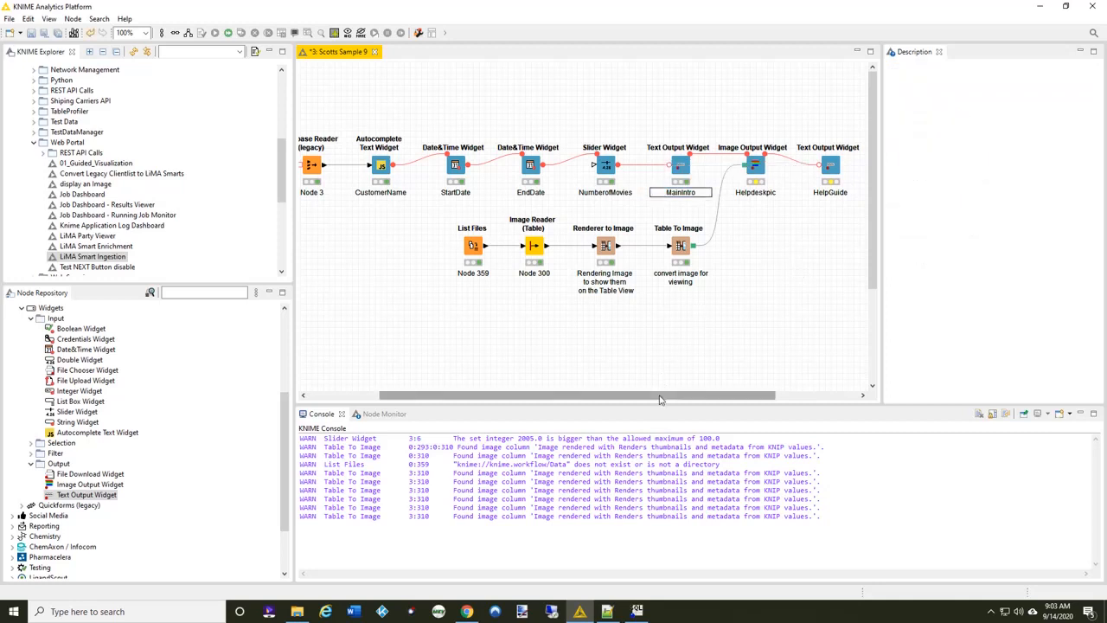
Execute the HelpGuide widget, view its rendered text output, and close the view
mouse_move(660, 399)
left_mouse_down()
mouse_move(583, 399)
mouse_move(667, 399)
left_mouse_up()
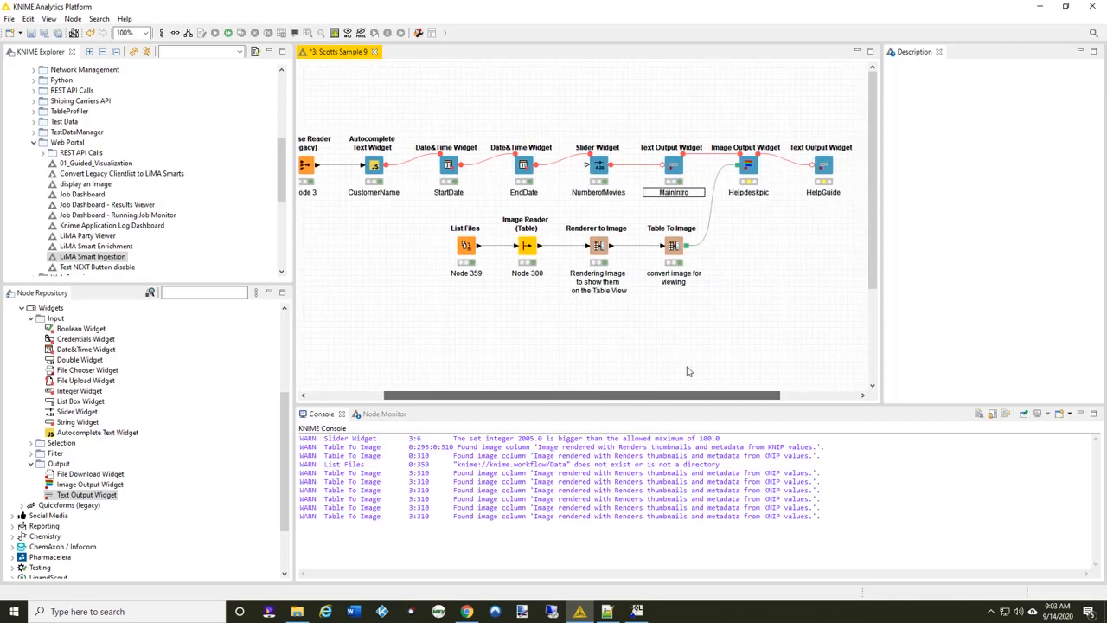
right_click(828, 171)
left_click(854, 200)
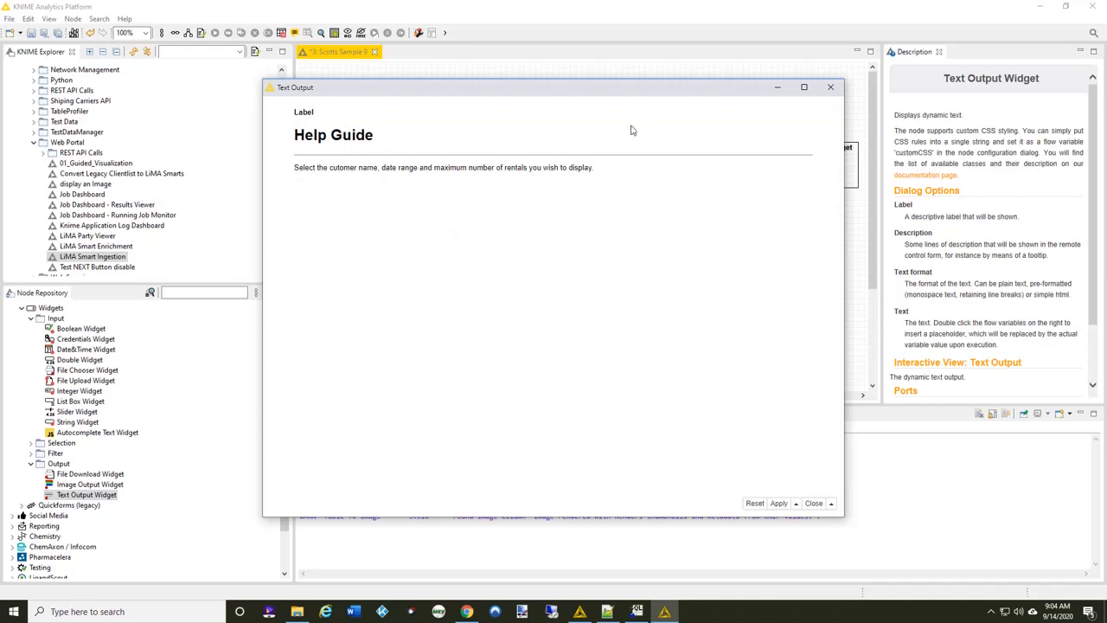
left_click(829, 89)
Clear the default label and description of the HelpGuide widget and apply the settings, accepting the node reset
double_click(822, 169)
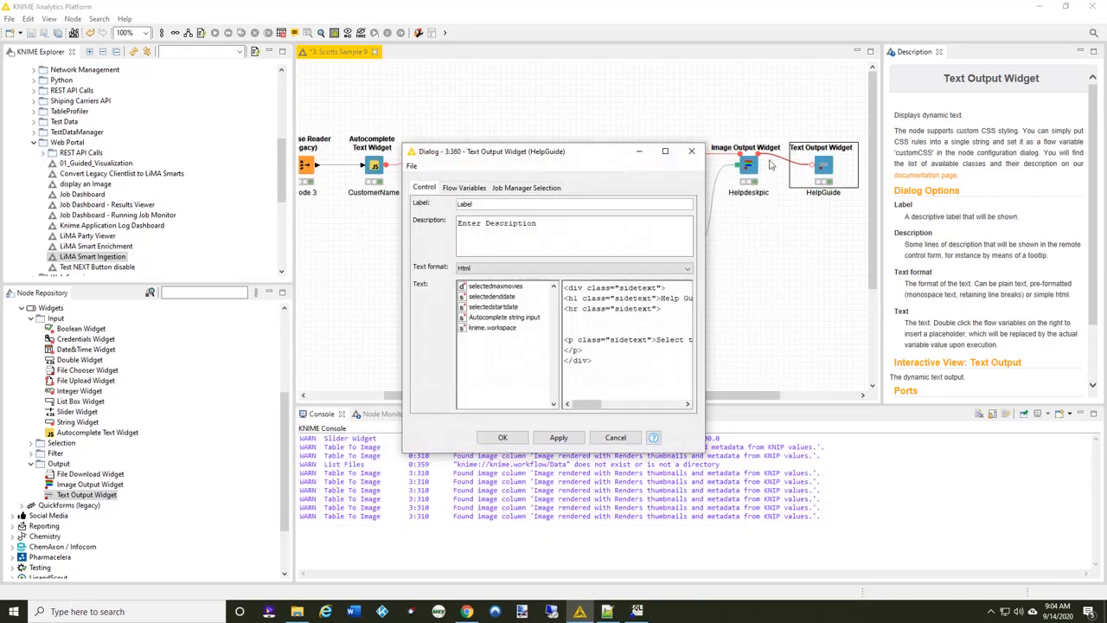
double_click(483, 204)
key("BackSpace")
left_click_drag(551, 224, 341, 239)
left_click_drag(546, 226, 411, 225)
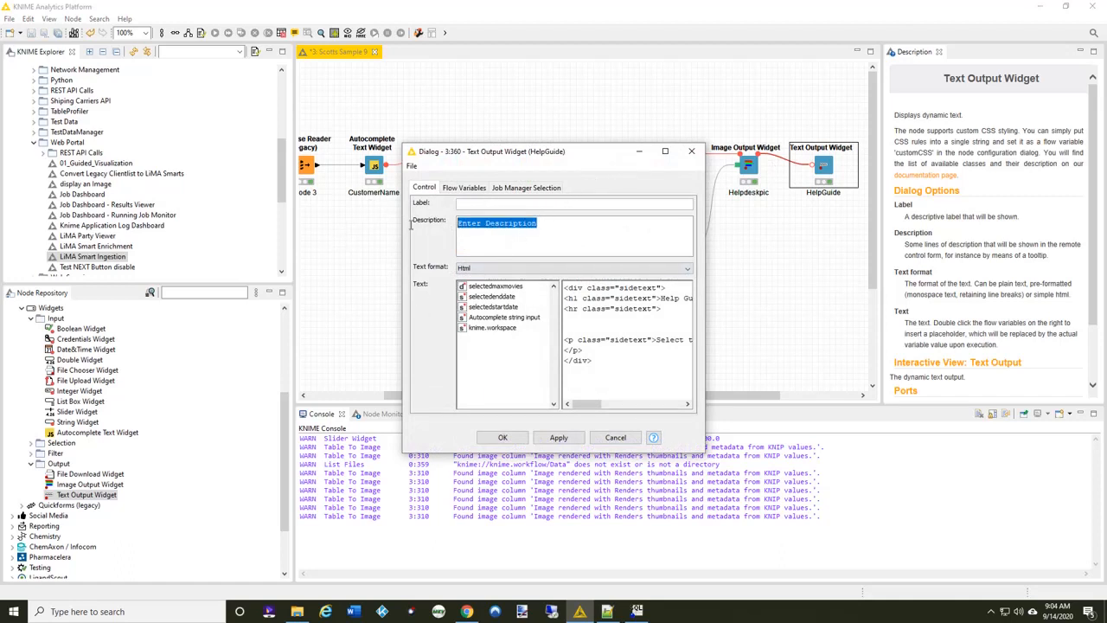
key("BackSpace")
left_click(500, 438)
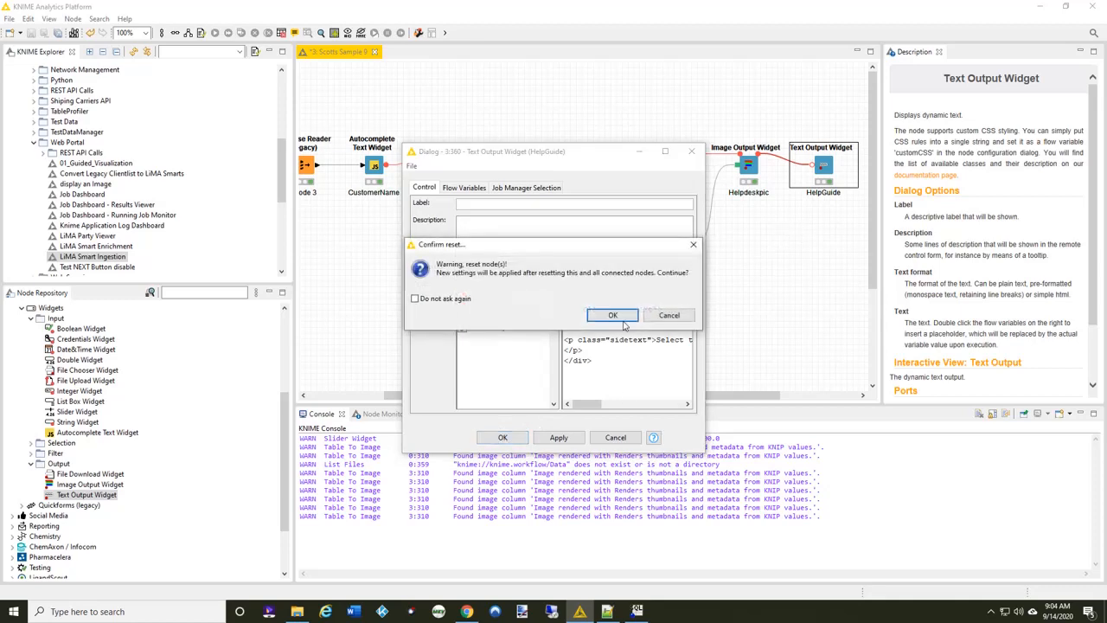
left_click(612, 315)
Execute the HelpGuide widget again, check its view without label and description, and save the workflow
right_click(823, 168)
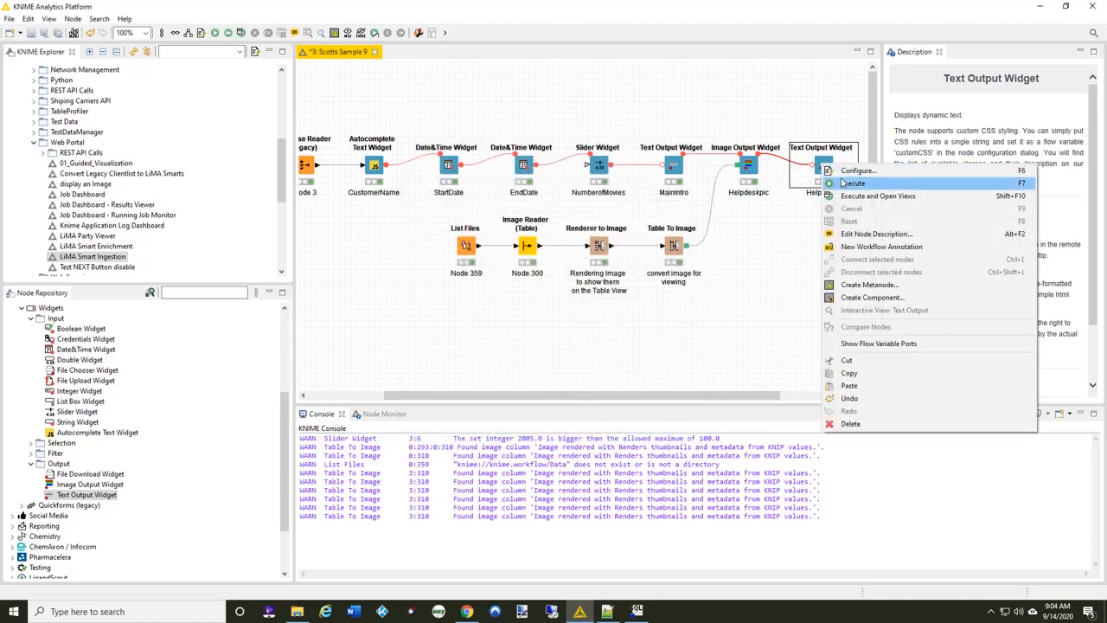
left_click(843, 196)
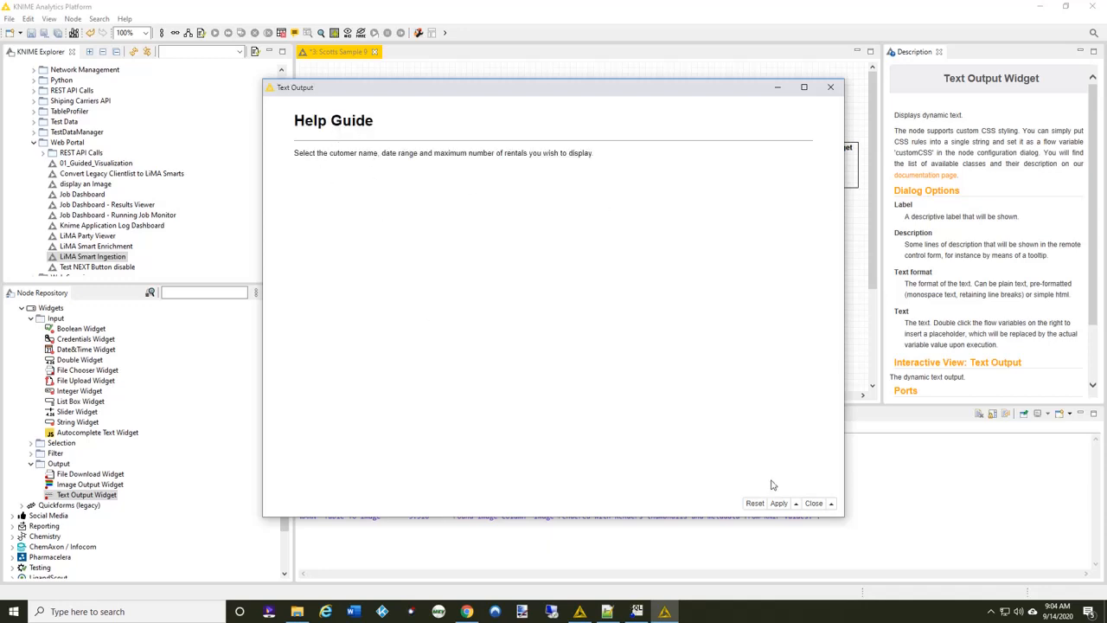
left_click(814, 504)
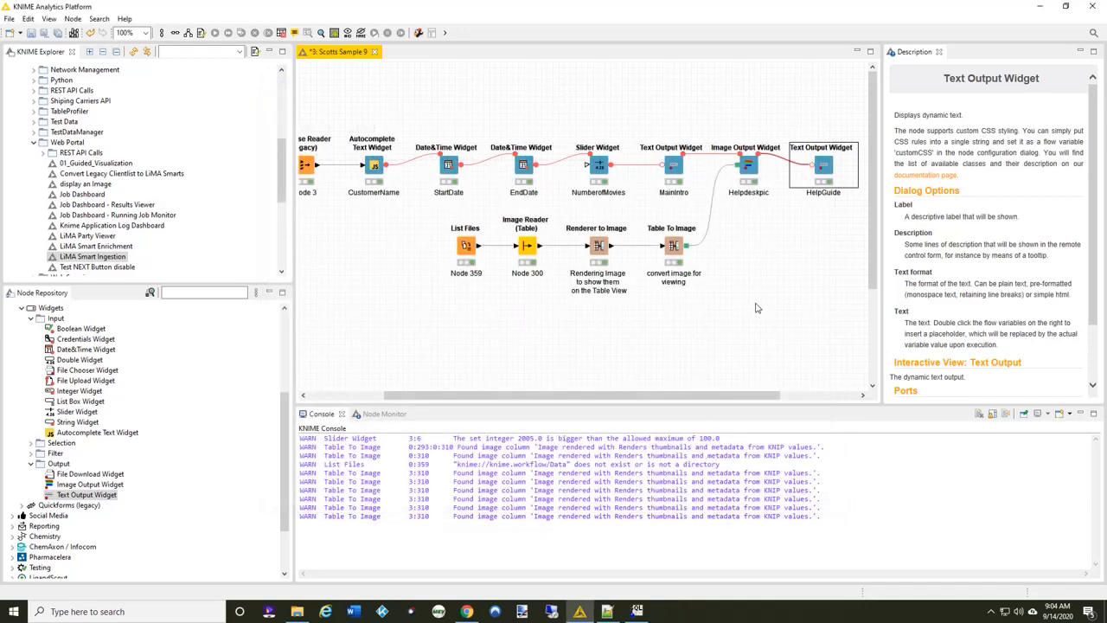
left_click(30, 33)
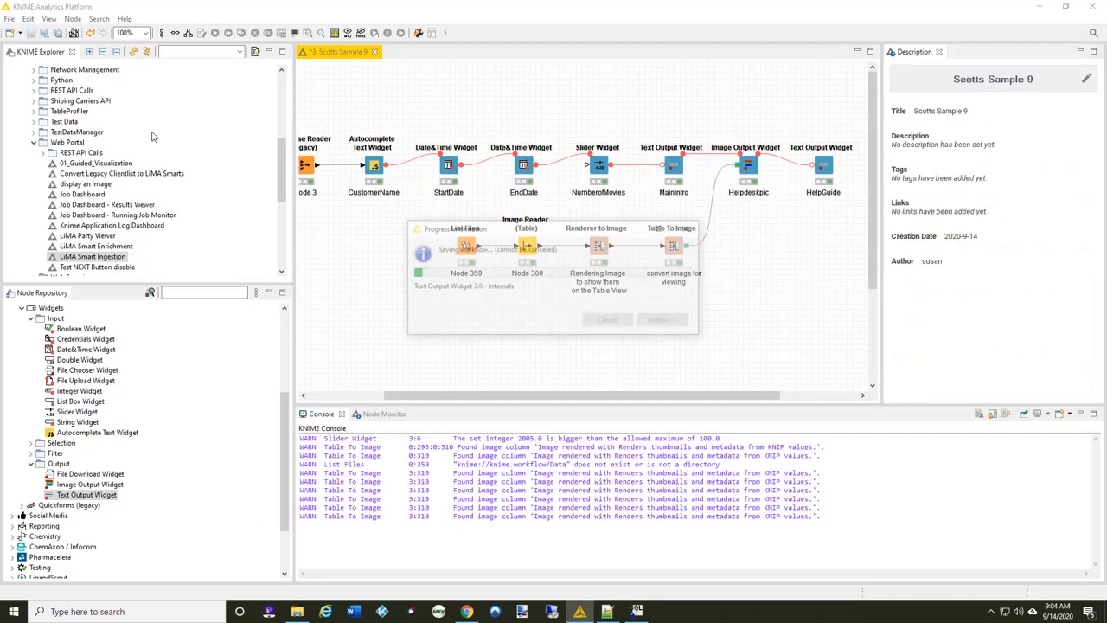
Wrap all nodes of the workflow into a component named Choose Customer, accepting the reset of executed nodes
left_click_drag(592, 396, 575, 396)
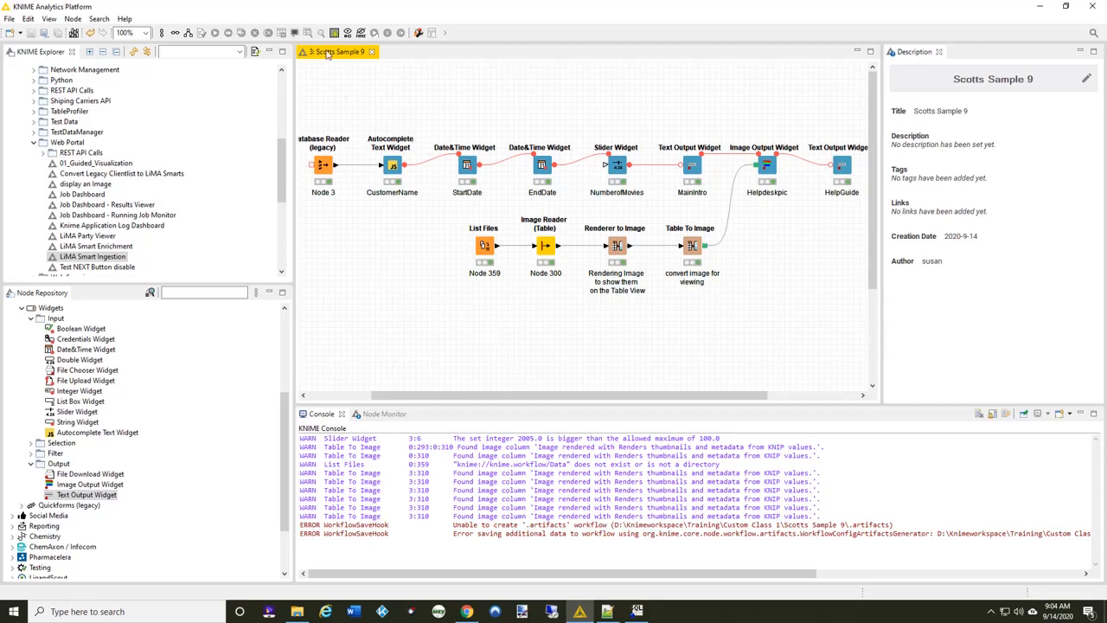
left_click_drag(319, 118, 852, 305)
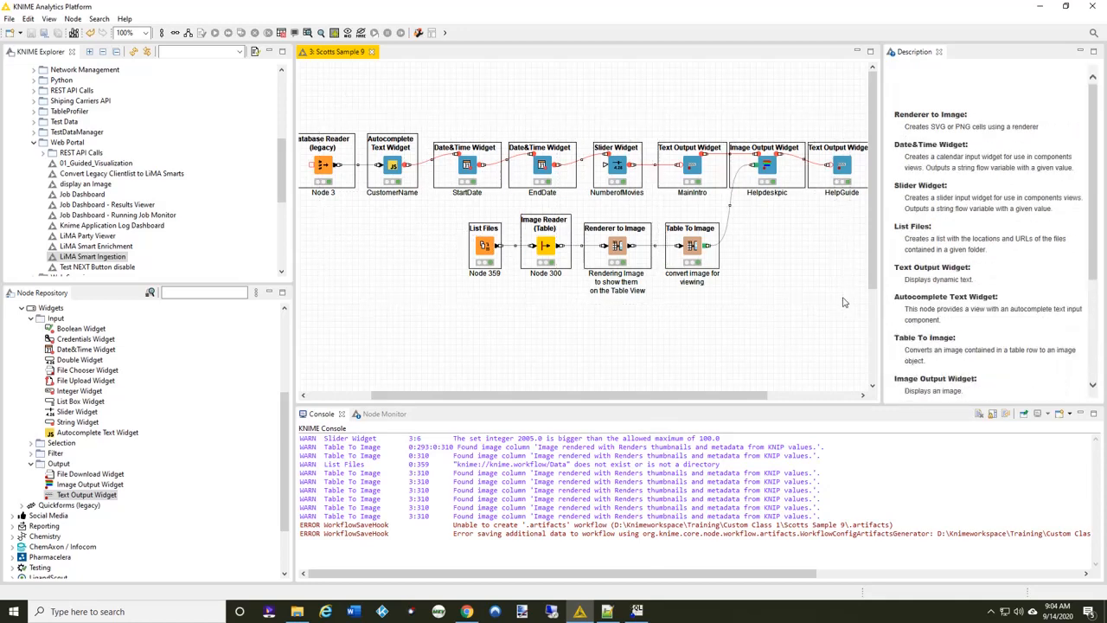
right_click(841, 166)
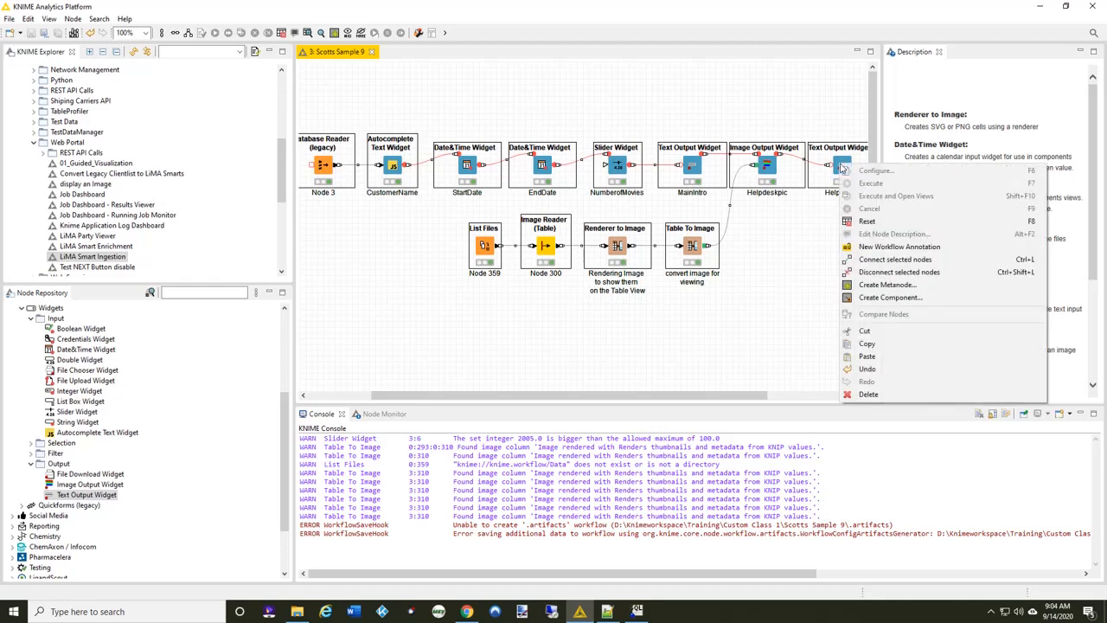
left_click(888, 298)
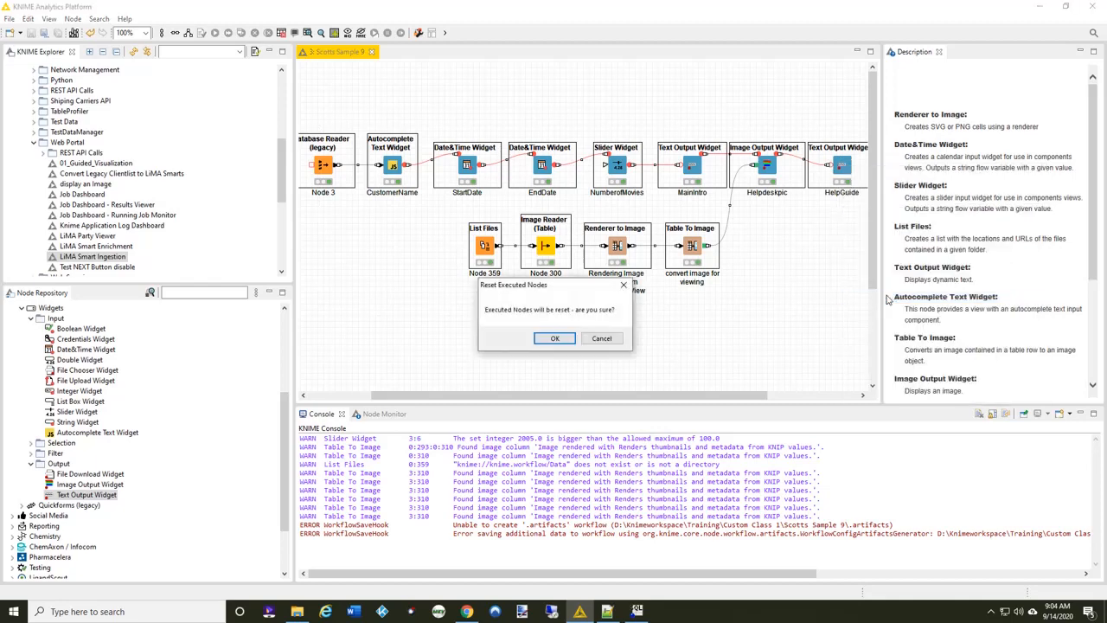
left_click(558, 339)
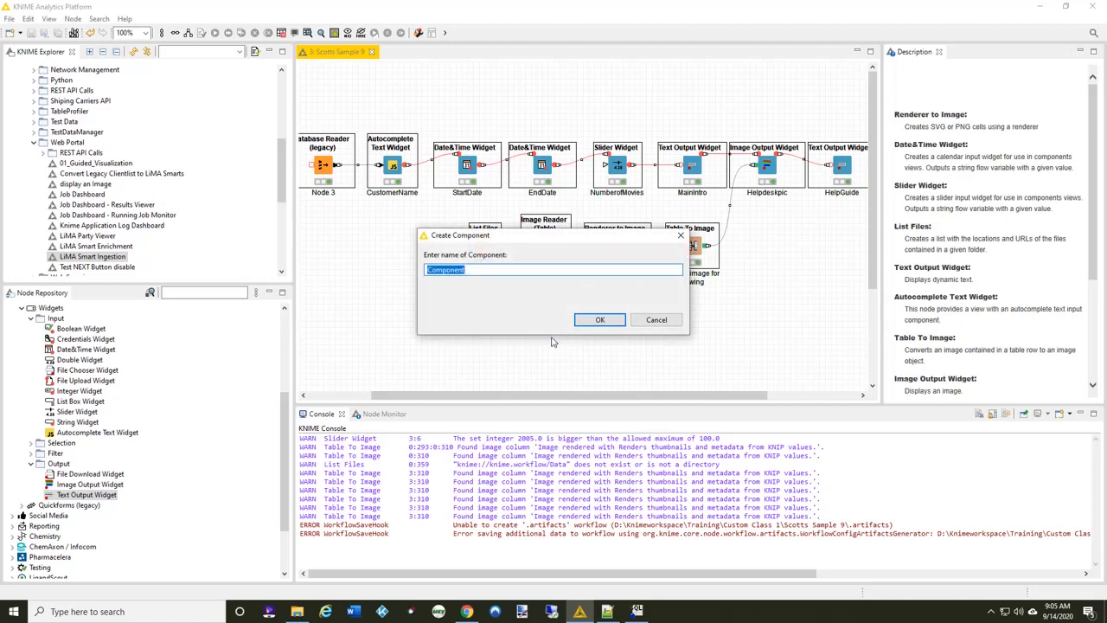
type("Choose Customer")
left_click(599, 320)
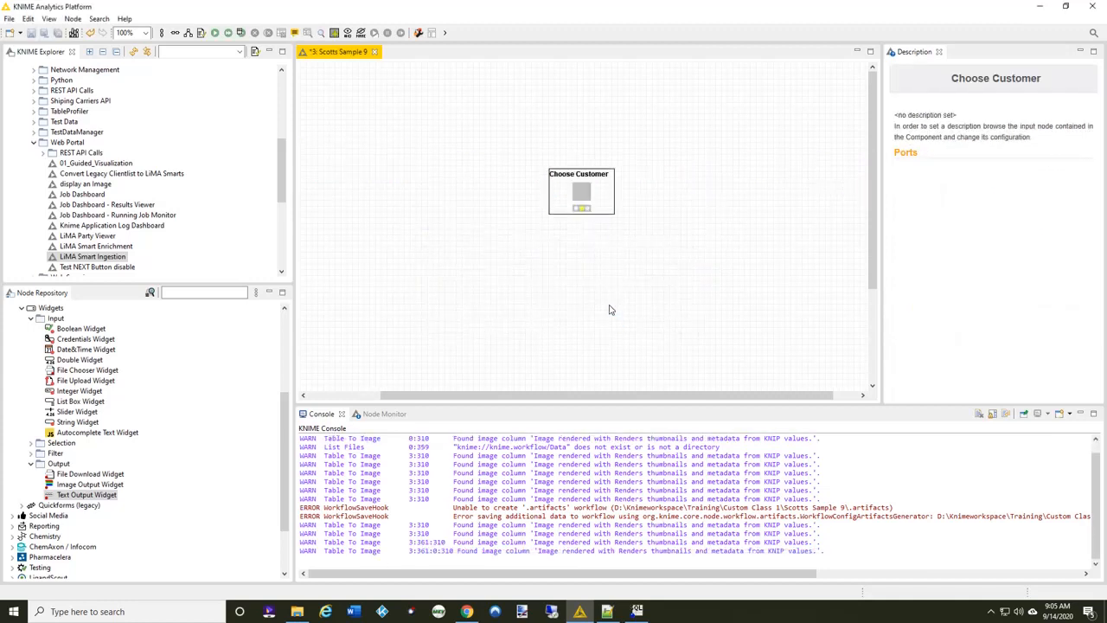
Move the Choose Customer component to the canvas's left side and annotate it "Enter Customer Number, Start/End Date and Max Movies To Display"
left_click_drag(573, 195, 396, 182)
double_click(403, 205)
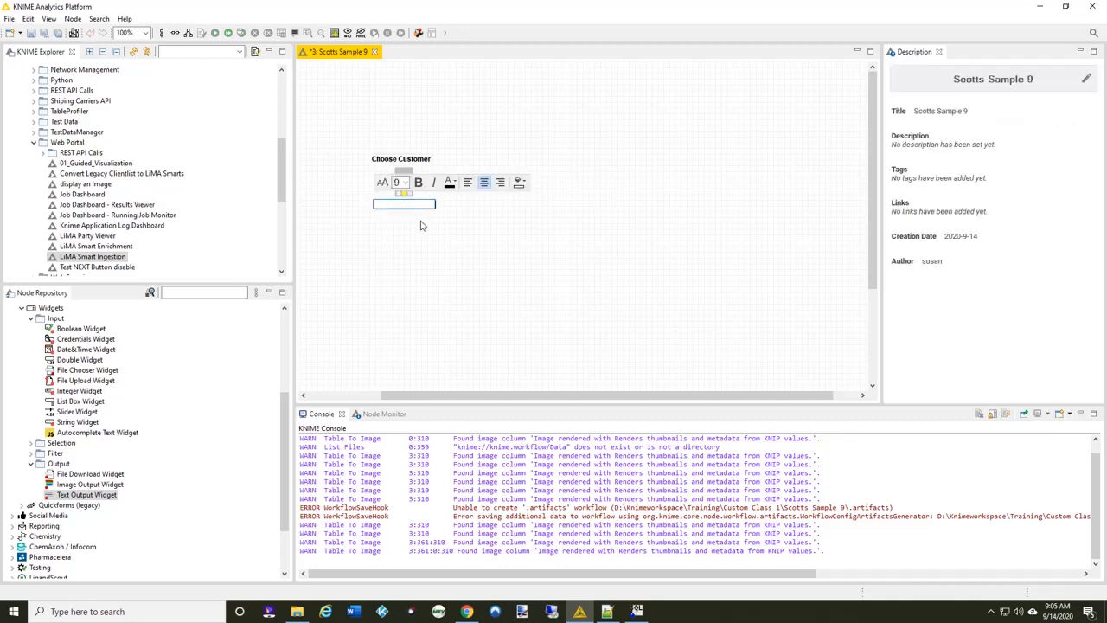
type("Enter Customer Number, Start/End Date and Max Mo")
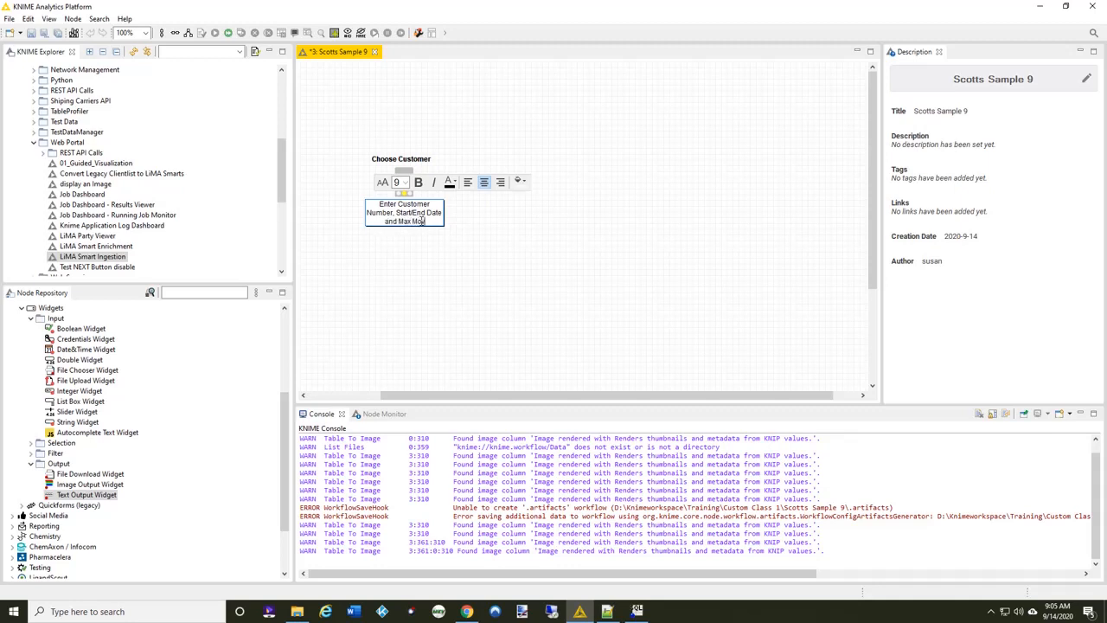
type("vies To Display")
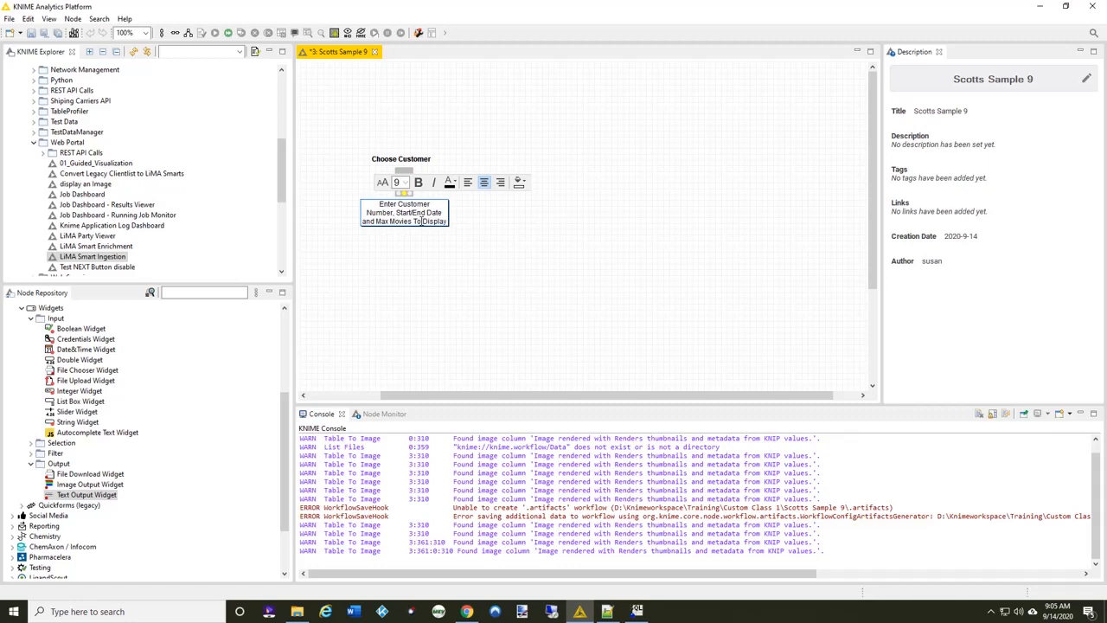
left_click(506, 278)
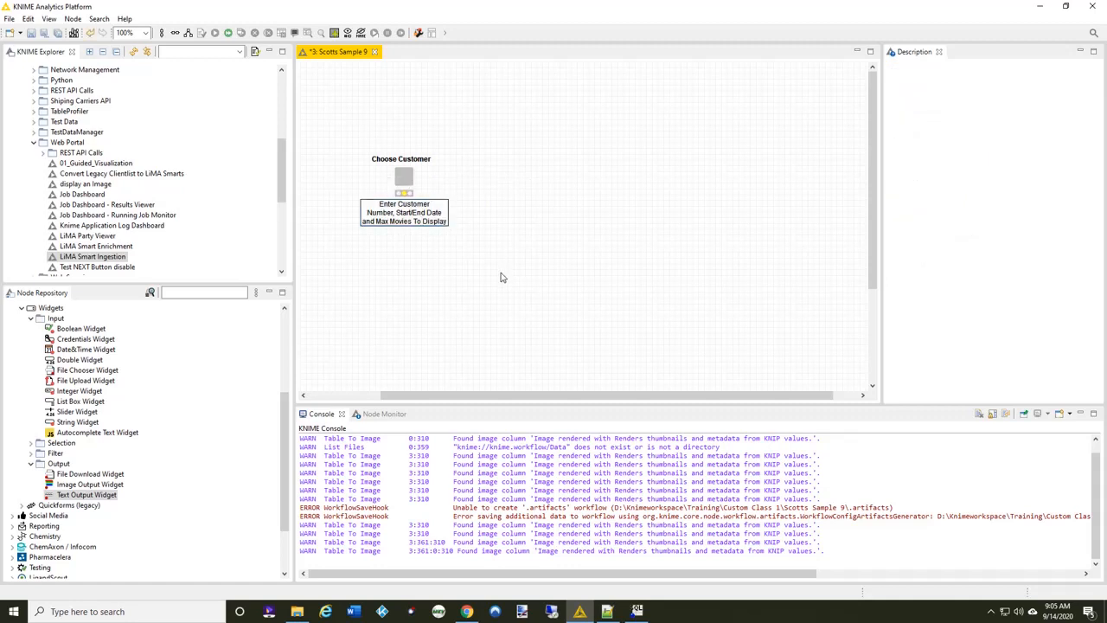
Add an output port of type Flow Variable to the Choose Customer component through its component setup
left_click(404, 182)
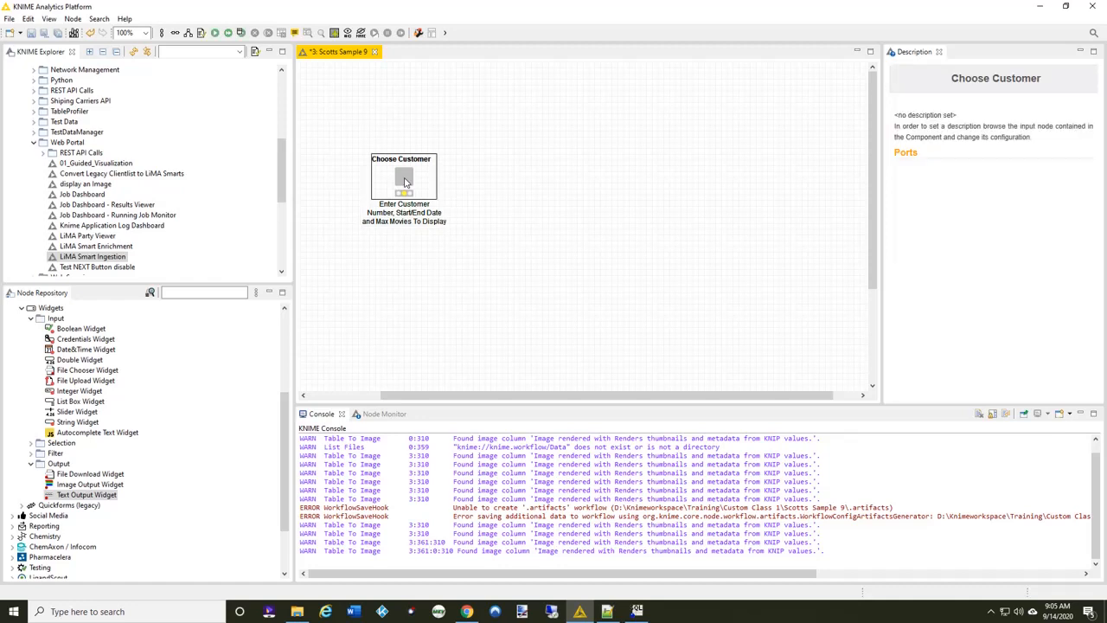
right_click(405, 180)
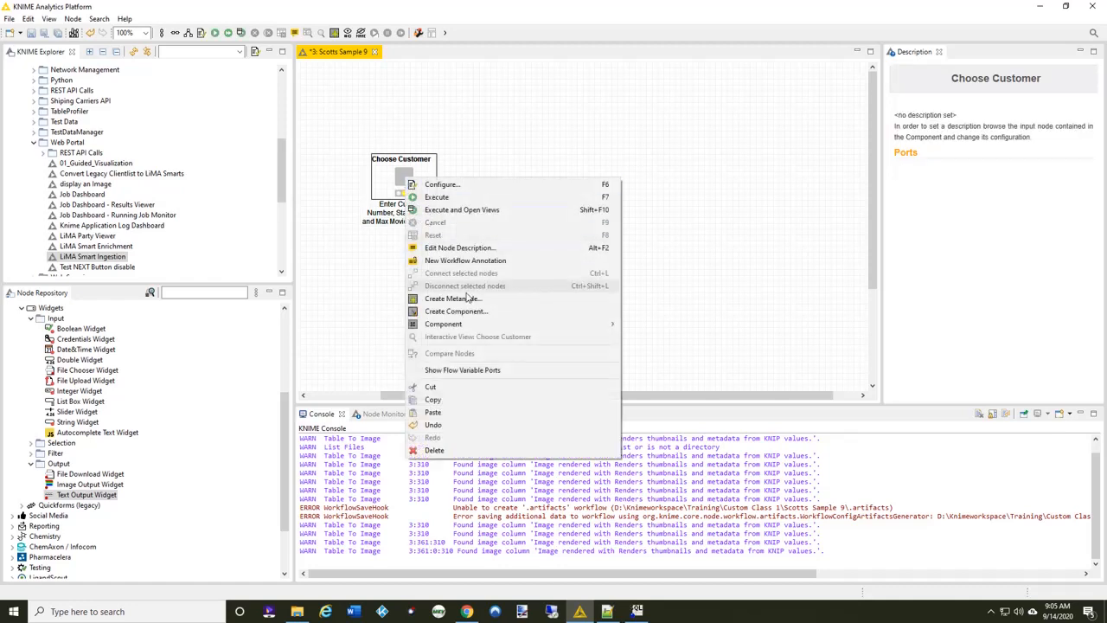
mouse_move(471, 330)
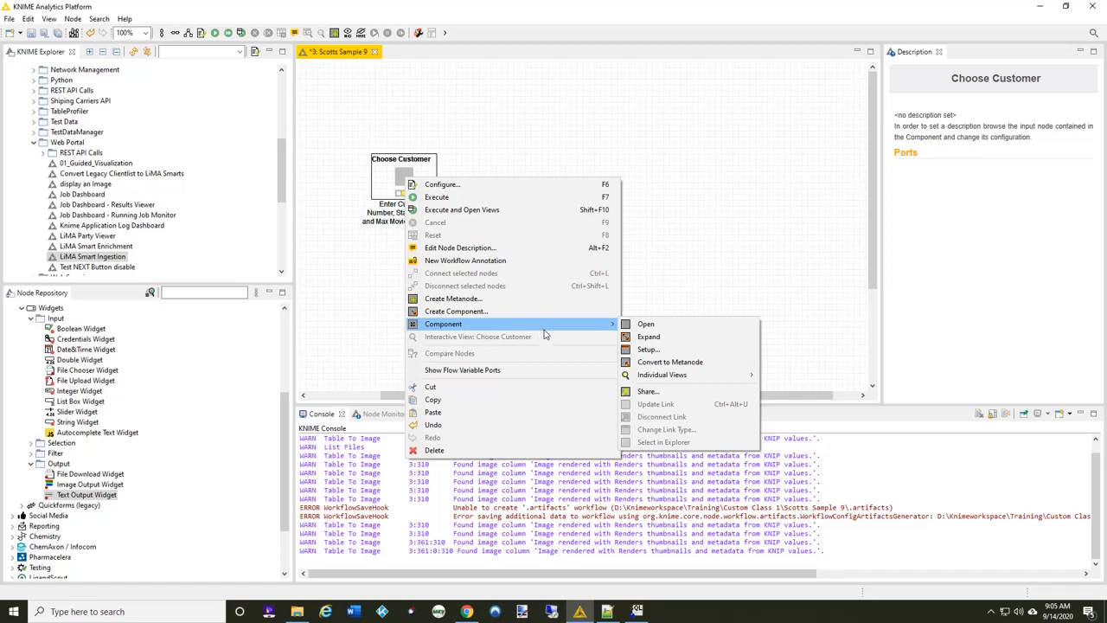
left_click(651, 350)
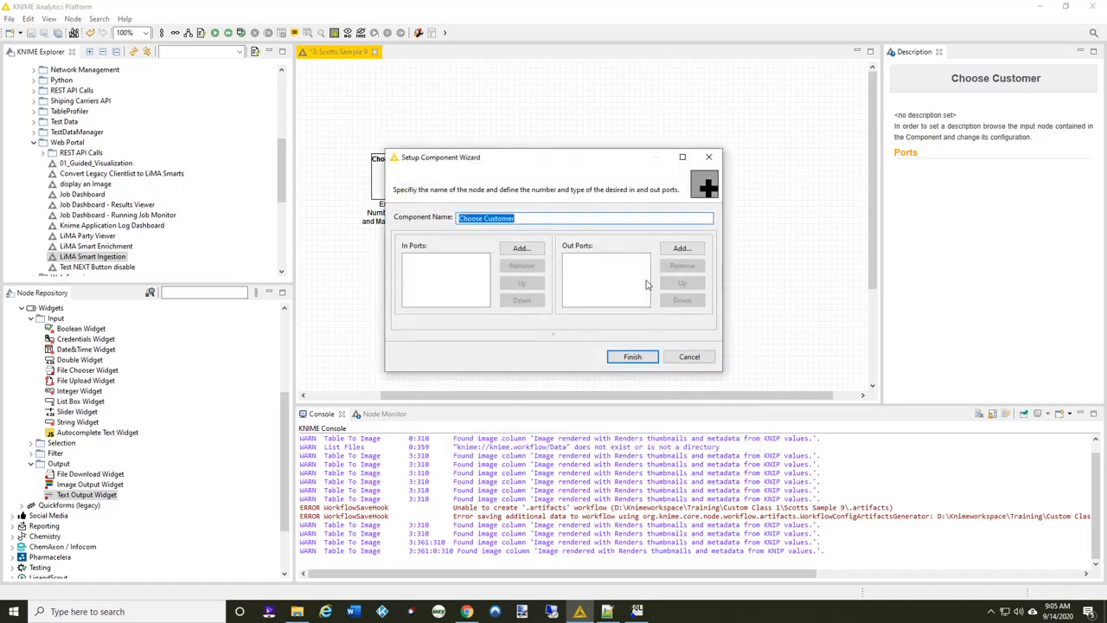
left_click(700, 249)
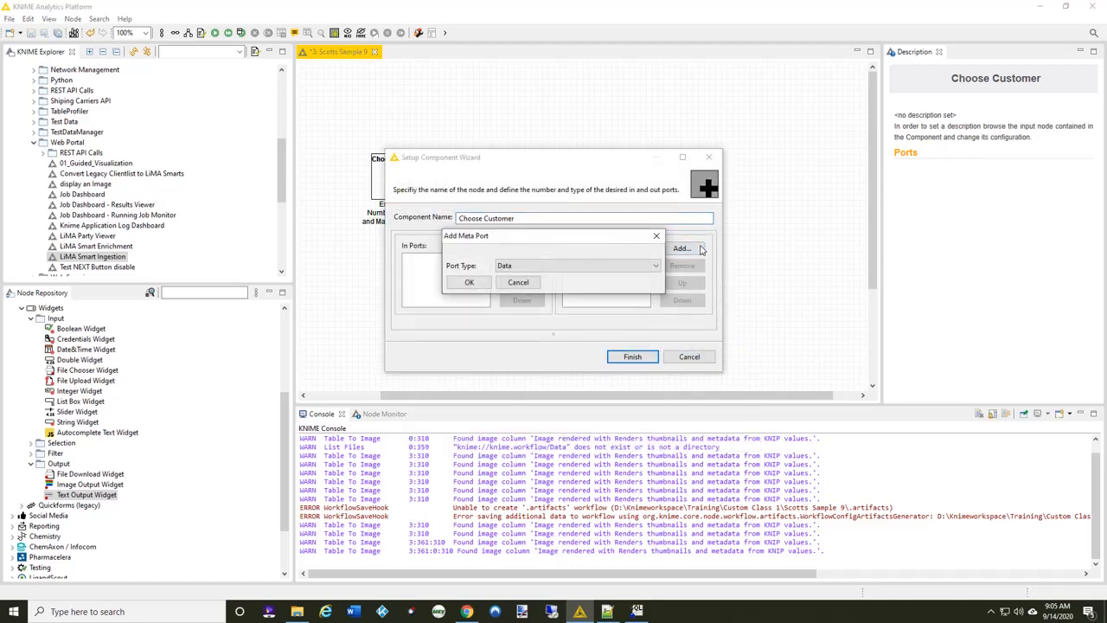
left_click(657, 266)
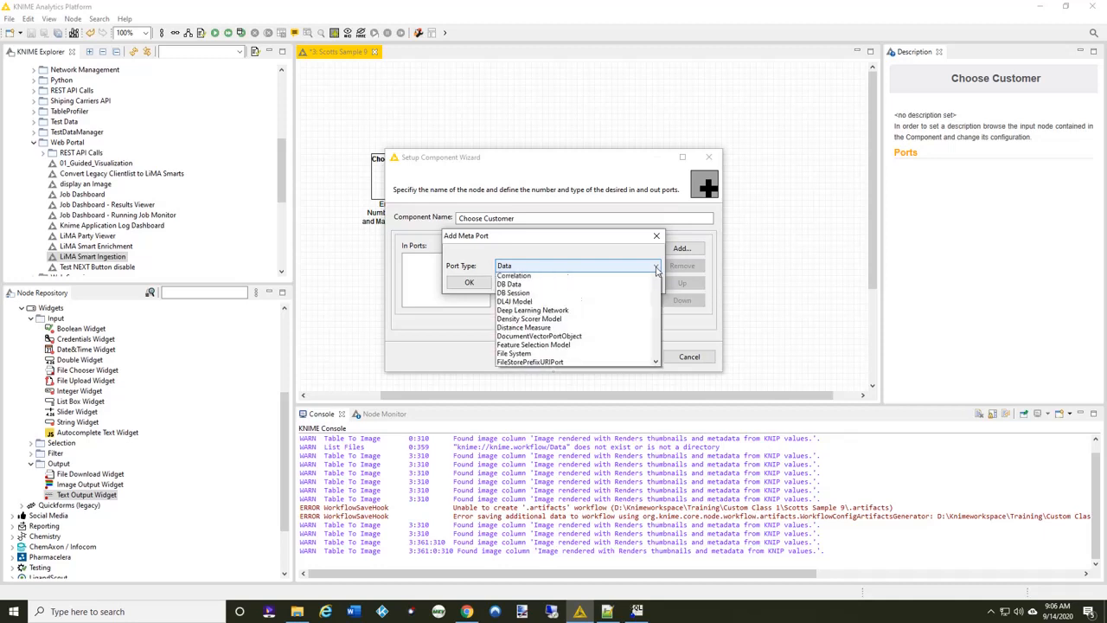
left_click(542, 287)
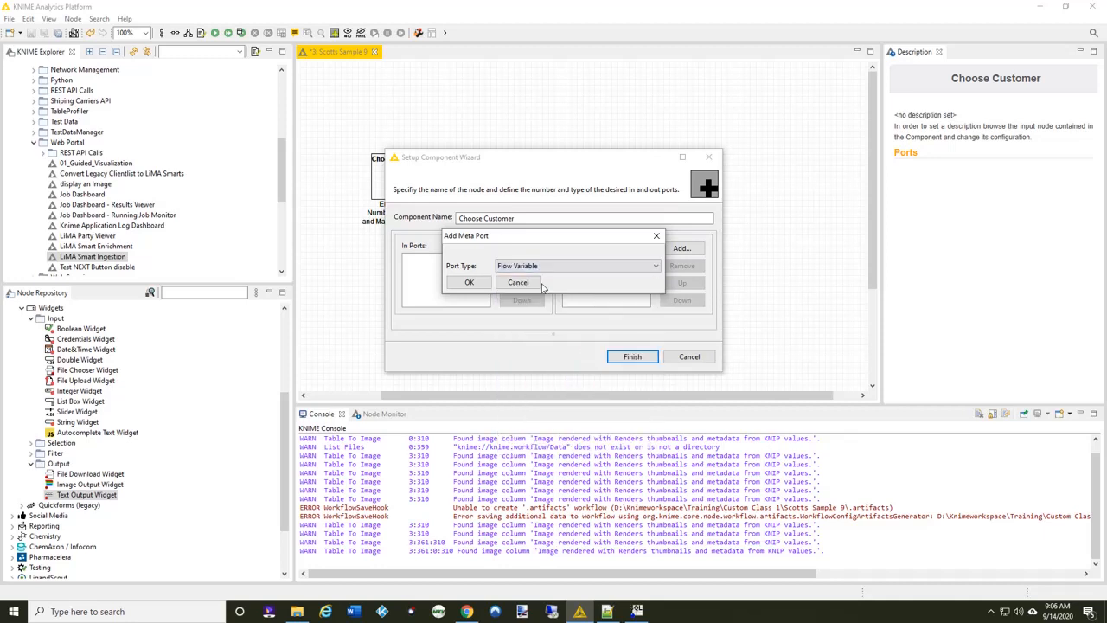
left_click(471, 283)
left_click(629, 356)
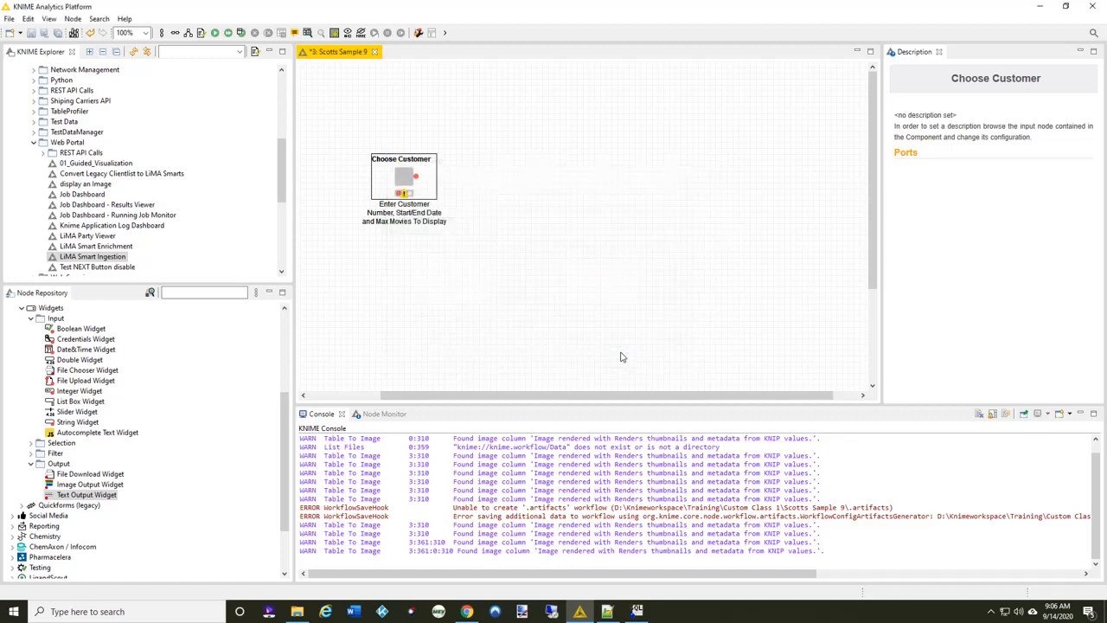
left_click(514, 323)
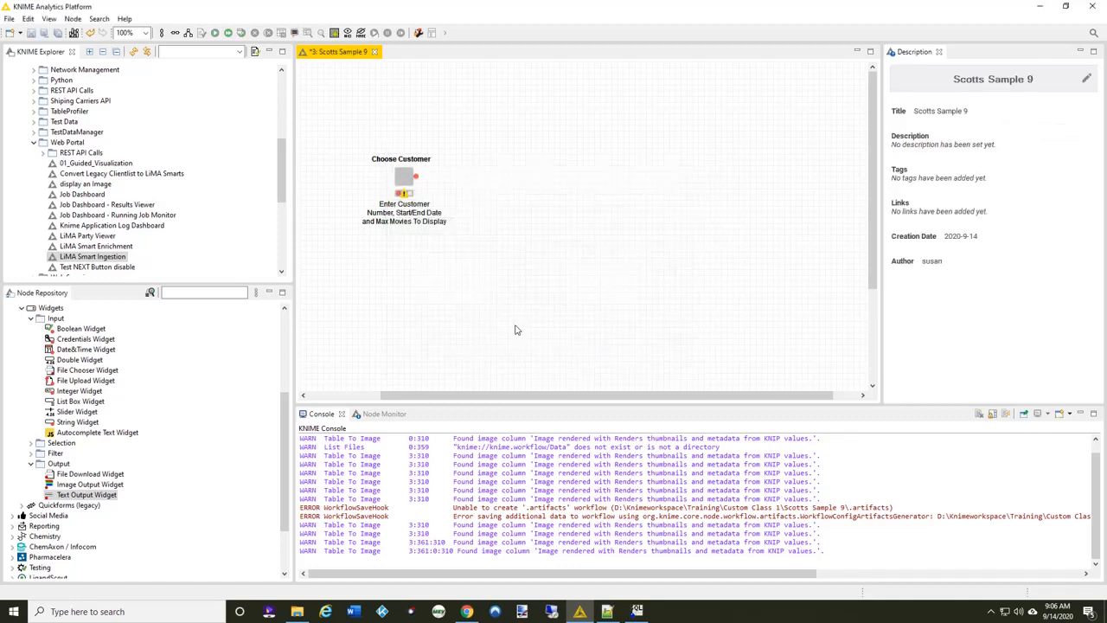
Look at the Choose Customer component's configuration options, cancel them, and view its inner workflow briefly before closing it
double_click(407, 179)
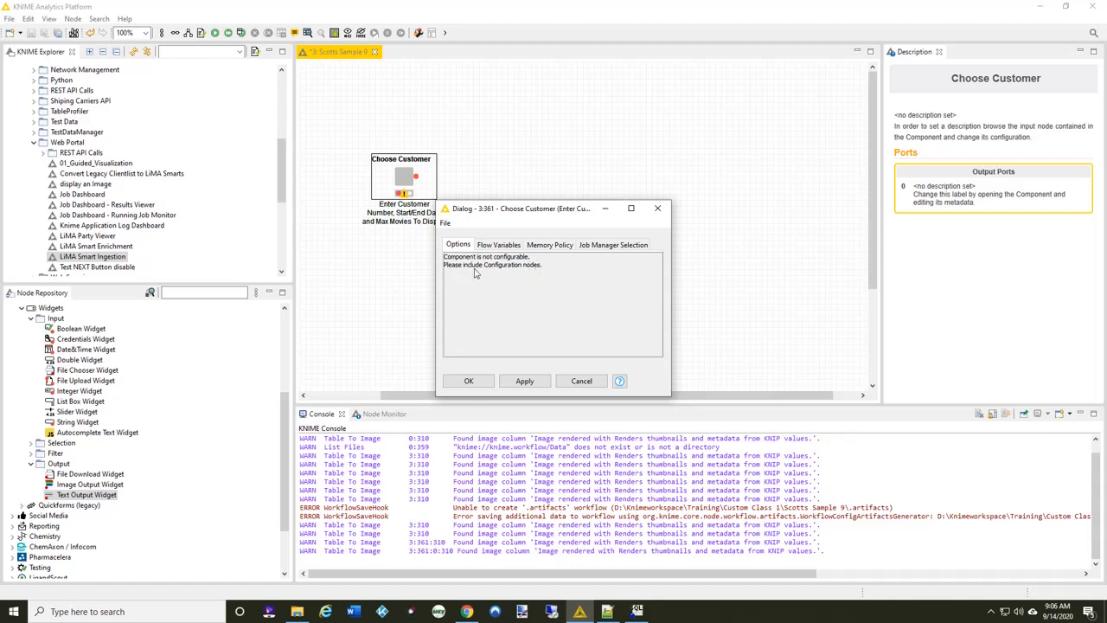
left_click(581, 381)
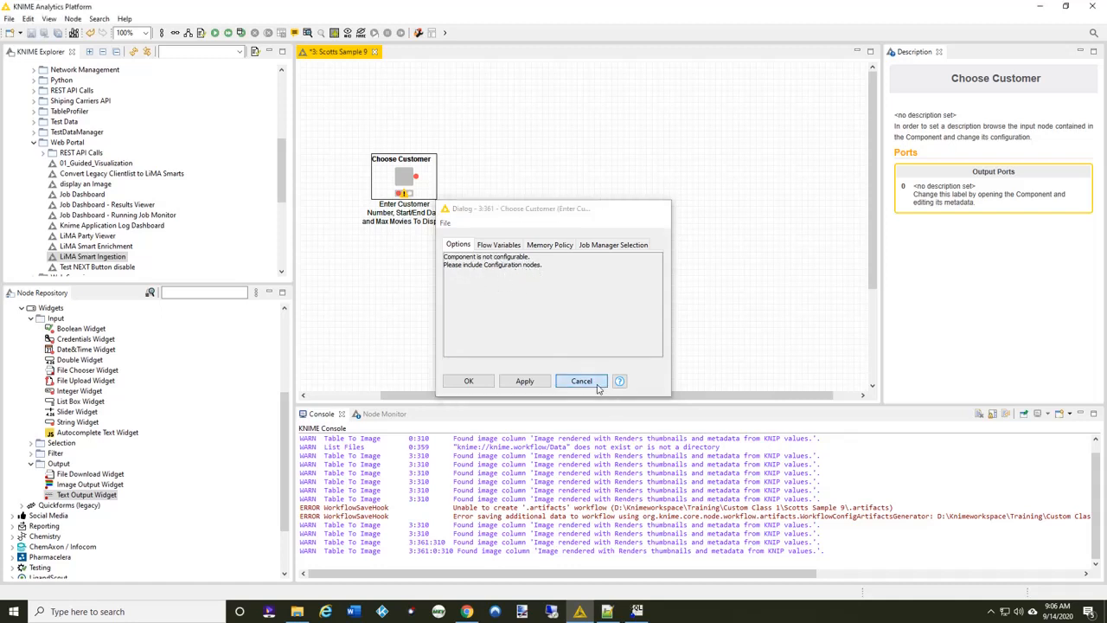
right_click(404, 178)
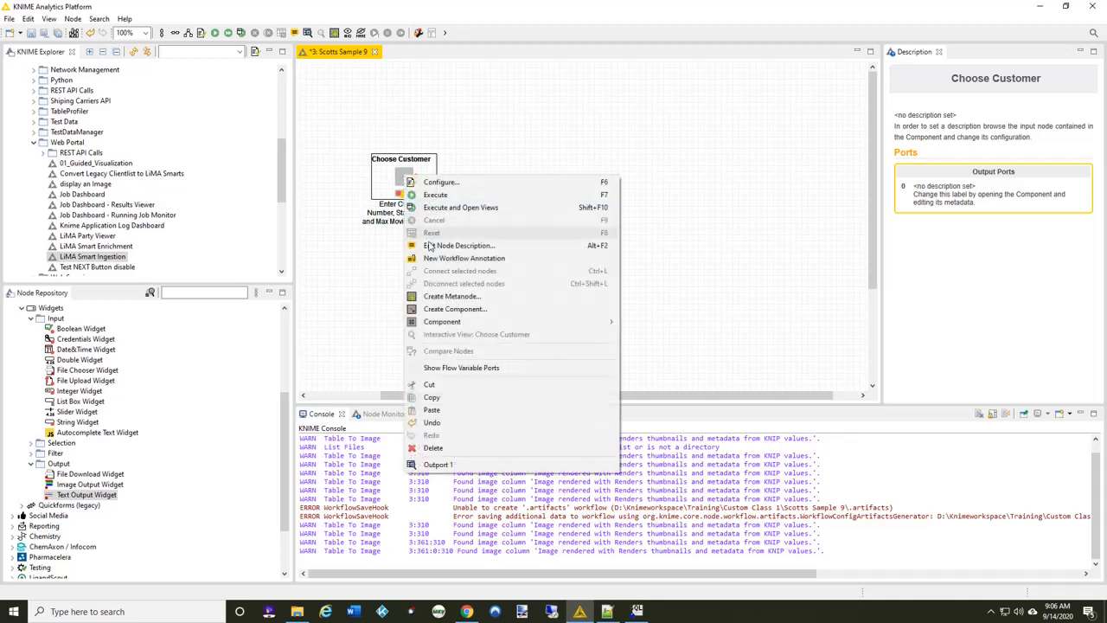
mouse_move(468, 326)
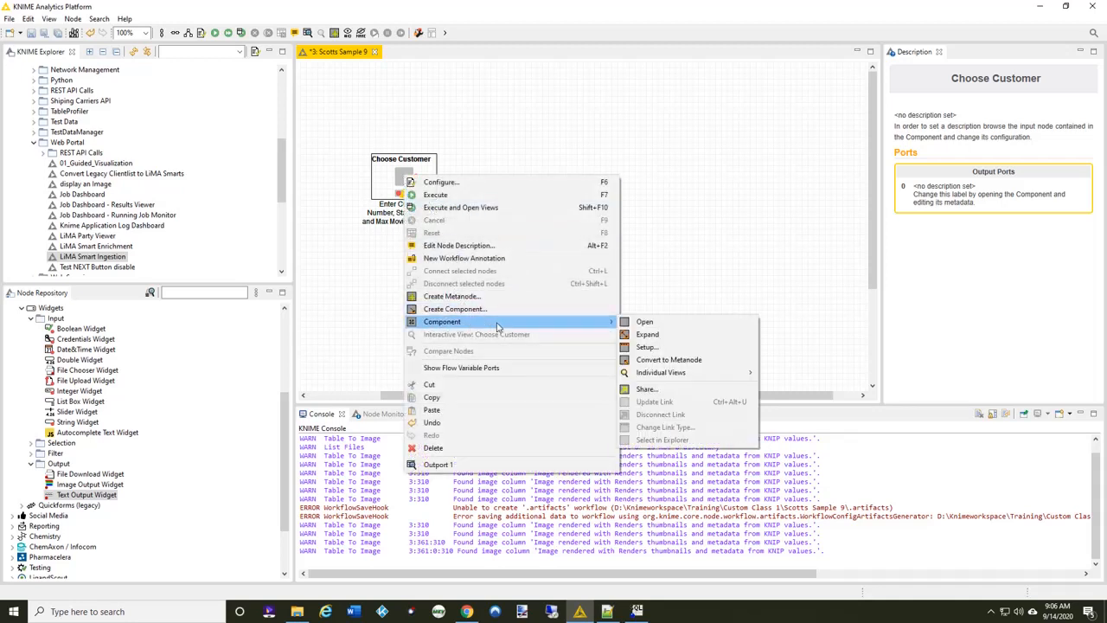
left_click(663, 325)
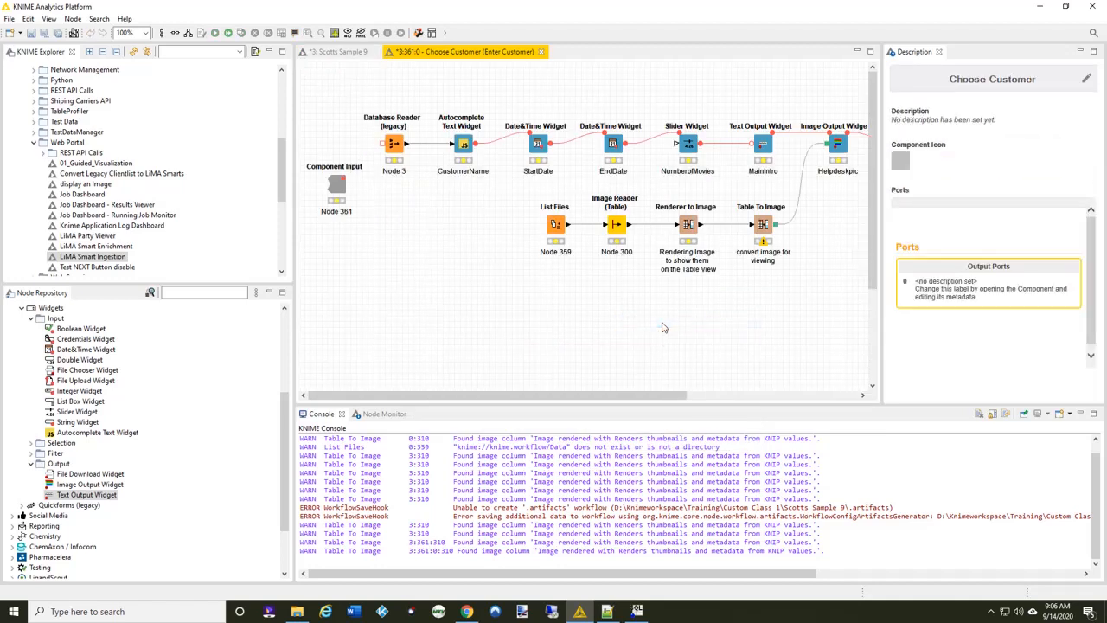
left_click(541, 52)
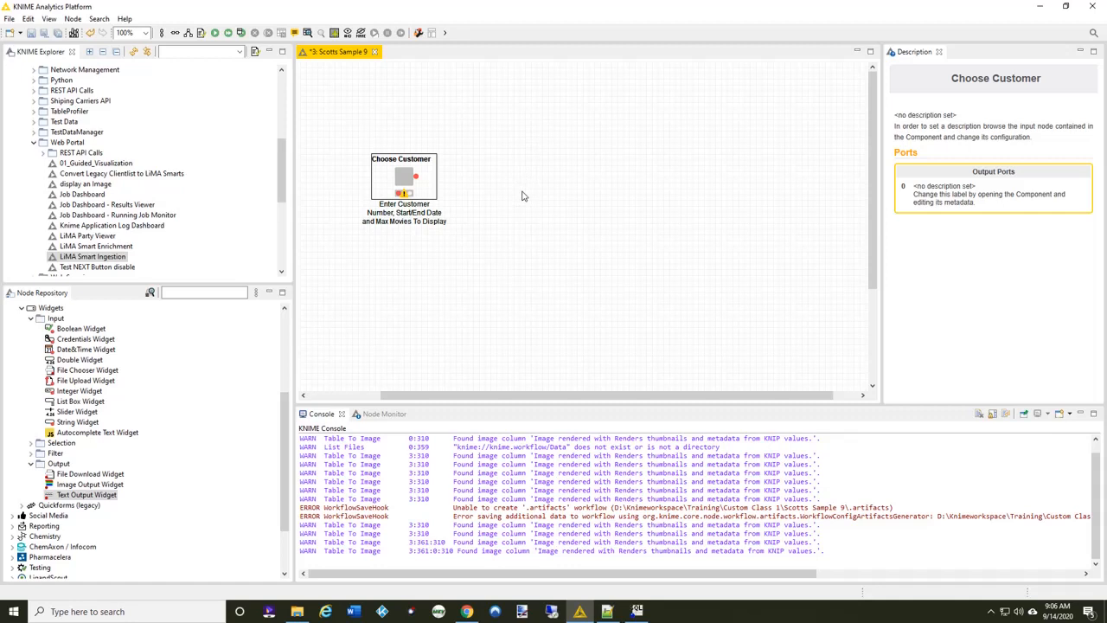
Inside Choose Customer, connect Component Input to the Database Reader's flow variable port and the HelpGuide widget to Component Output
double_click(402, 179, "ctrl")
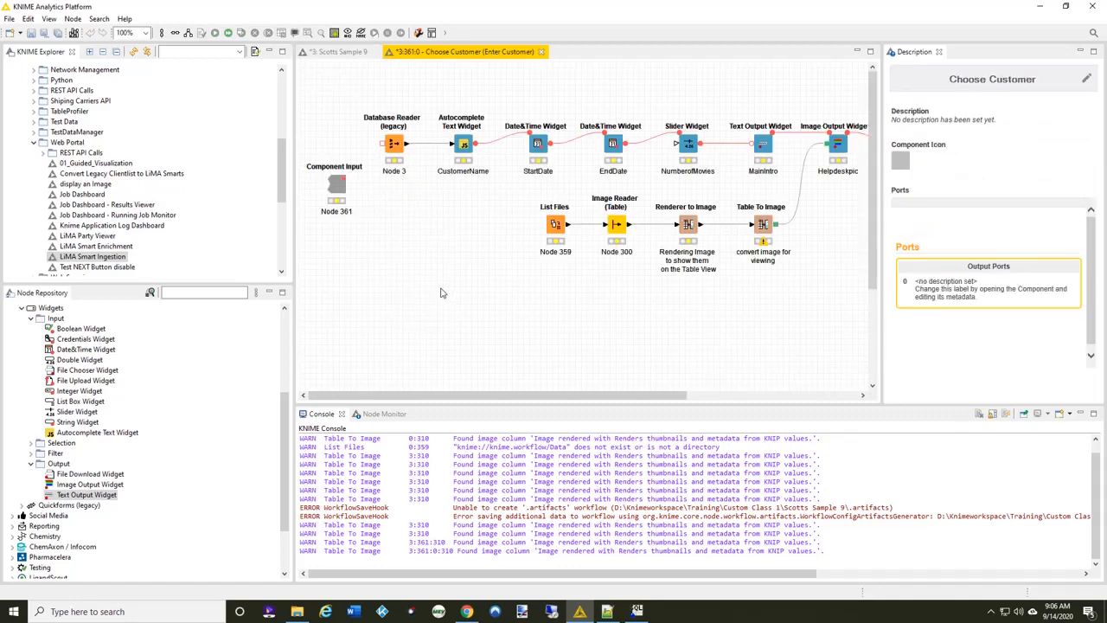
left_click_drag(339, 188, 385, 142)
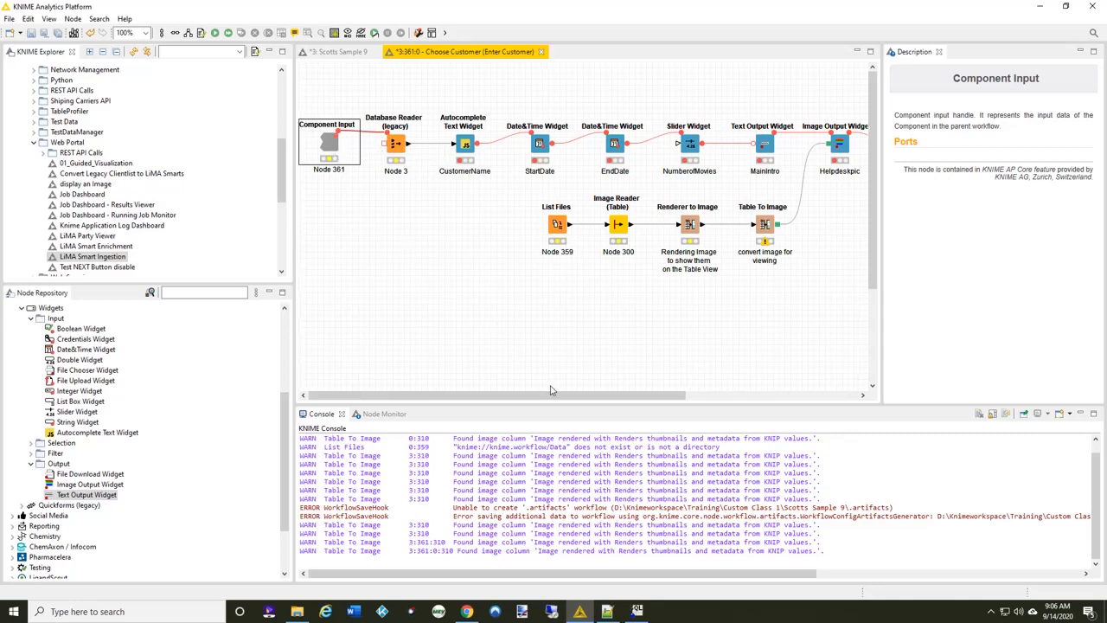
left_click_drag(556, 395, 731, 407)
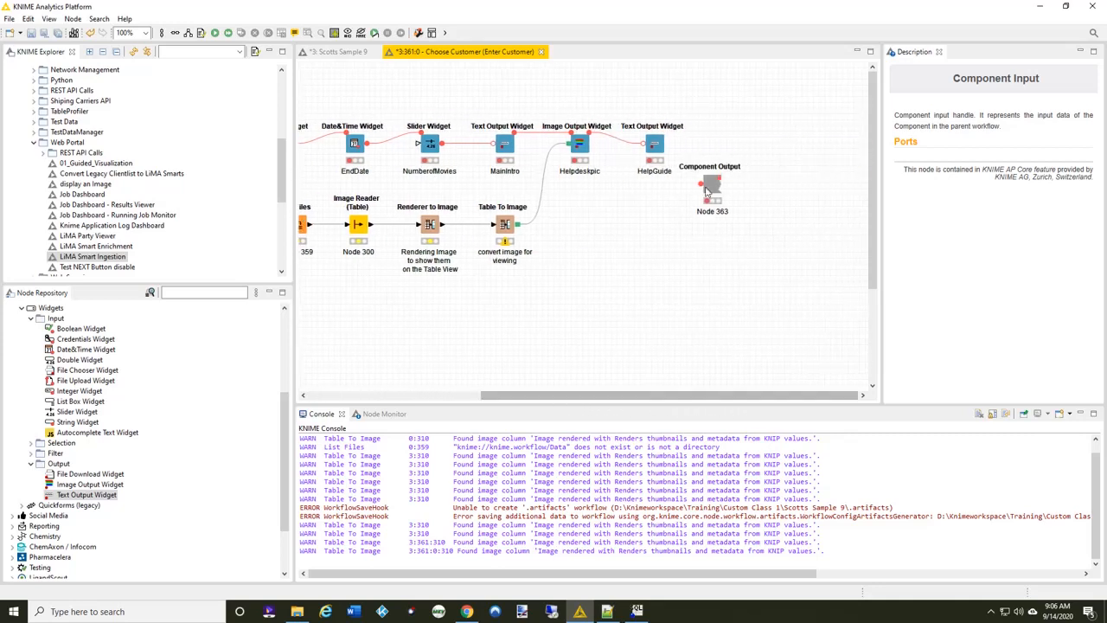
left_click_drag(714, 188, 731, 149)
left_click_drag(665, 140, 722, 148)
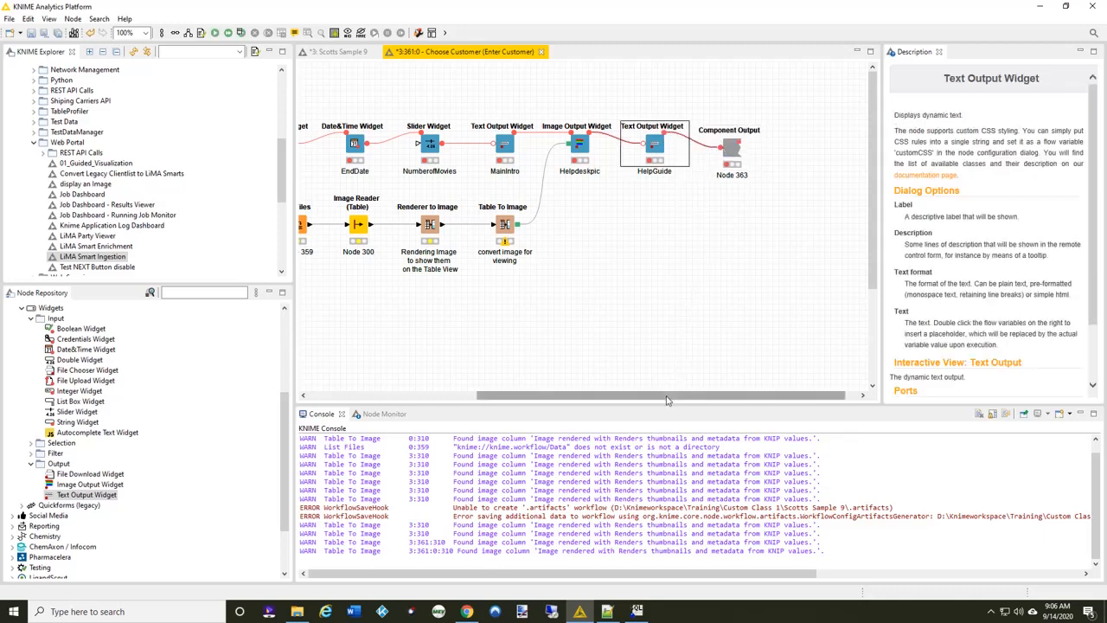
left_click_drag(665, 396, 590, 395)
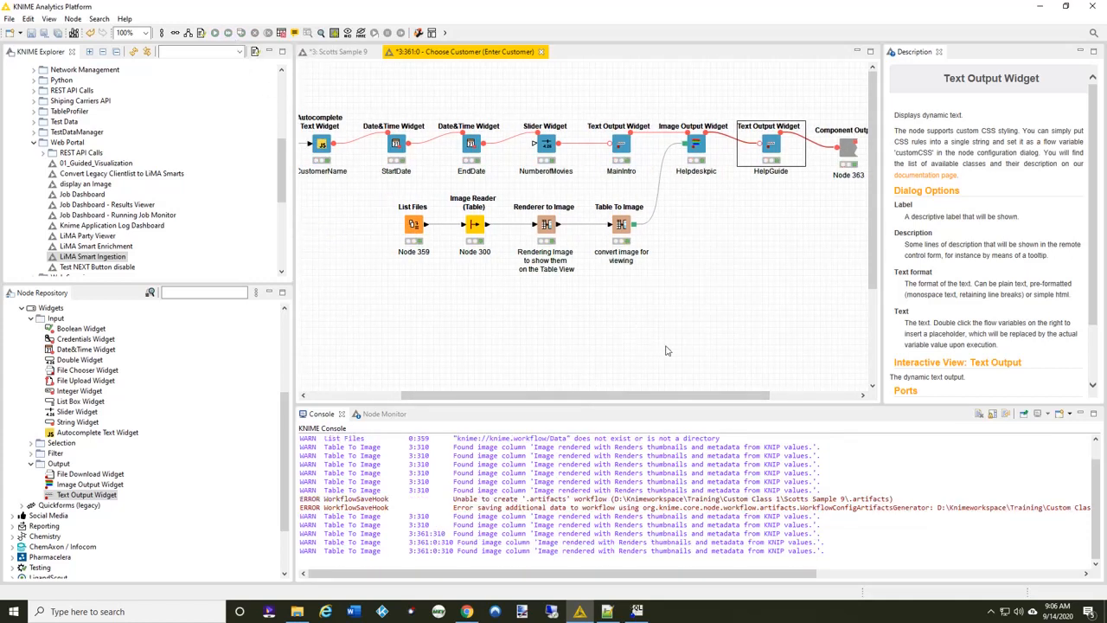
Include Autocomplete string input, selectedstartdate, selectedenddate and selectedmaxmovies in the Component Output's visible variables, accepting the node reset
left_click_drag(679, 398, 728, 400)
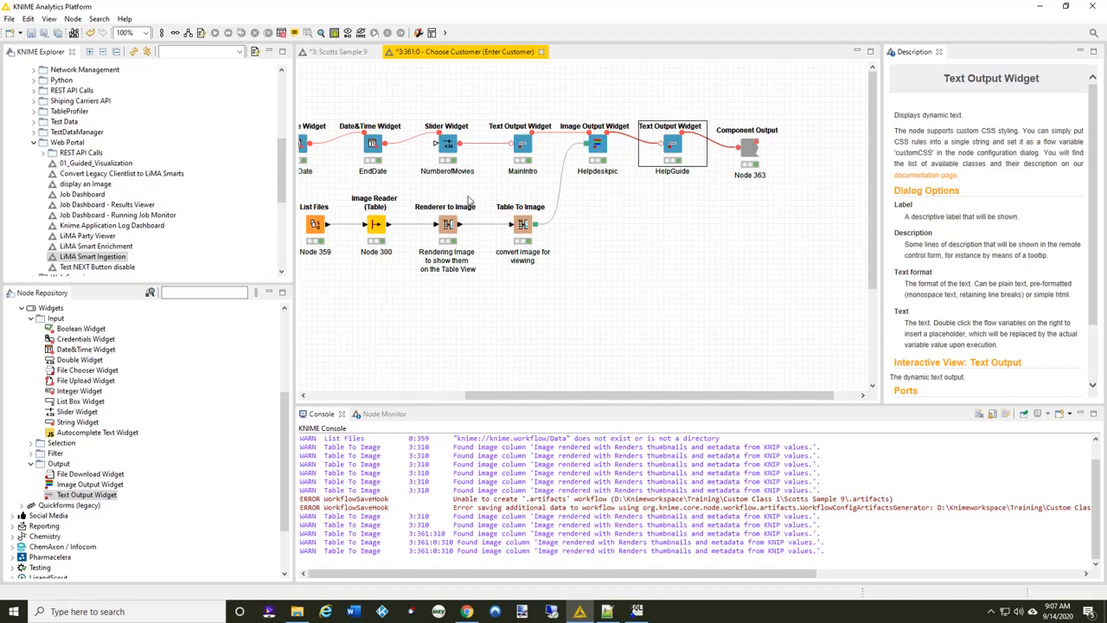
double_click(750, 151)
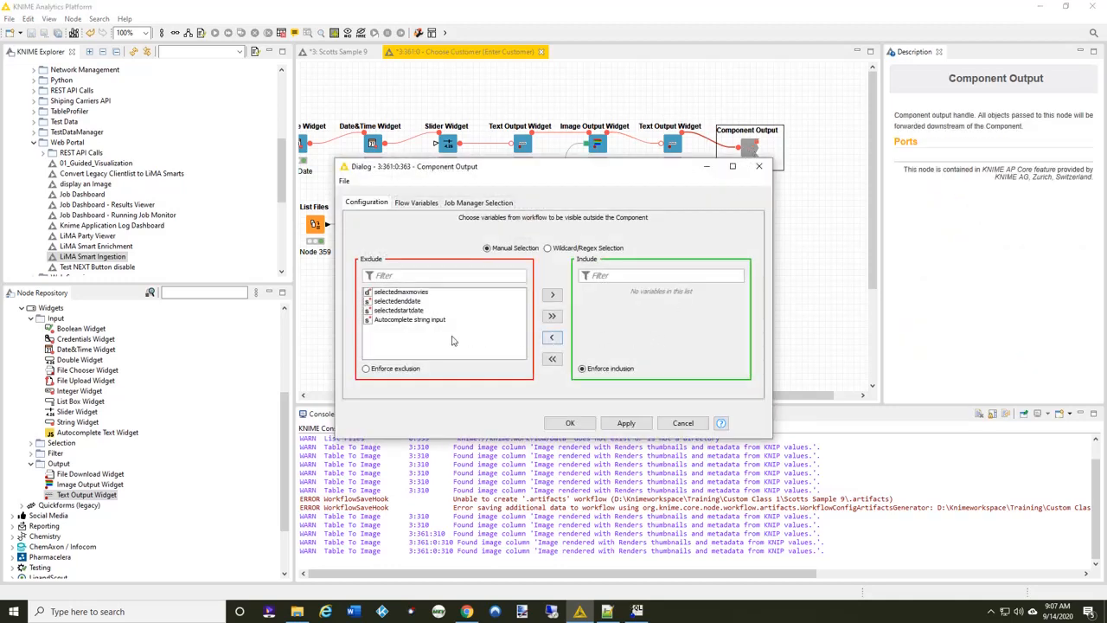
left_click(423, 322)
double_click(423, 320)
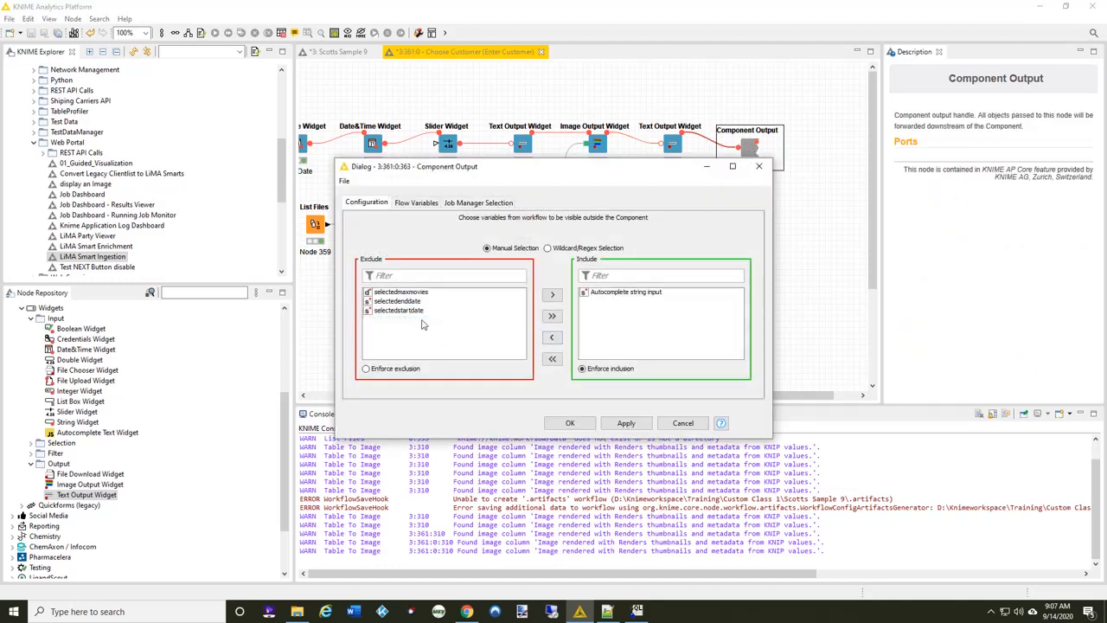
double_click(415, 310)
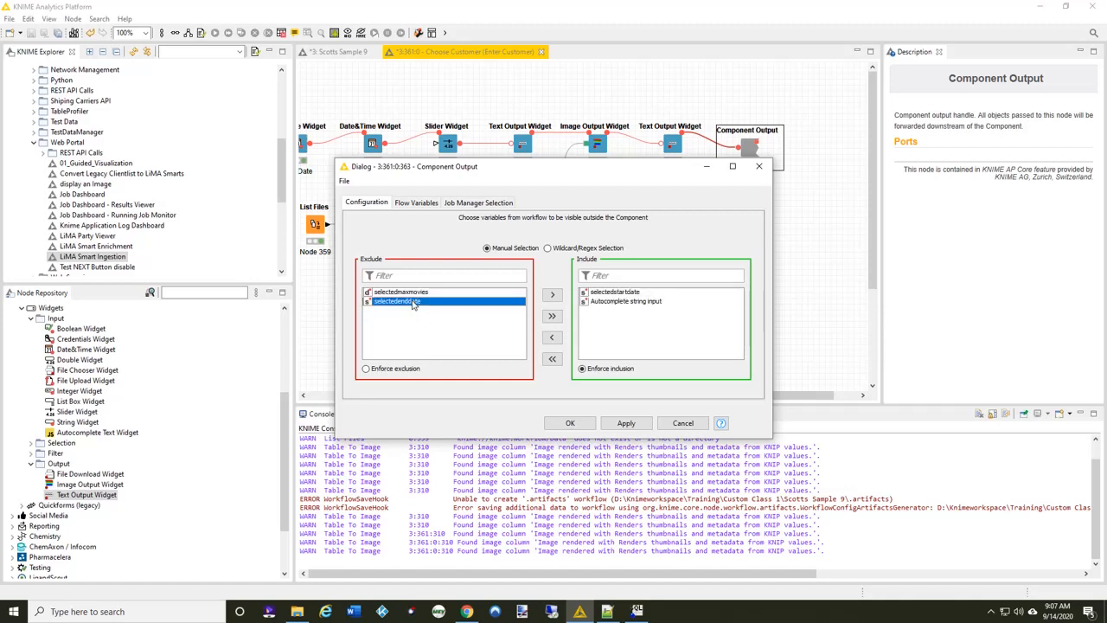
double_click(414, 301)
double_click(414, 293)
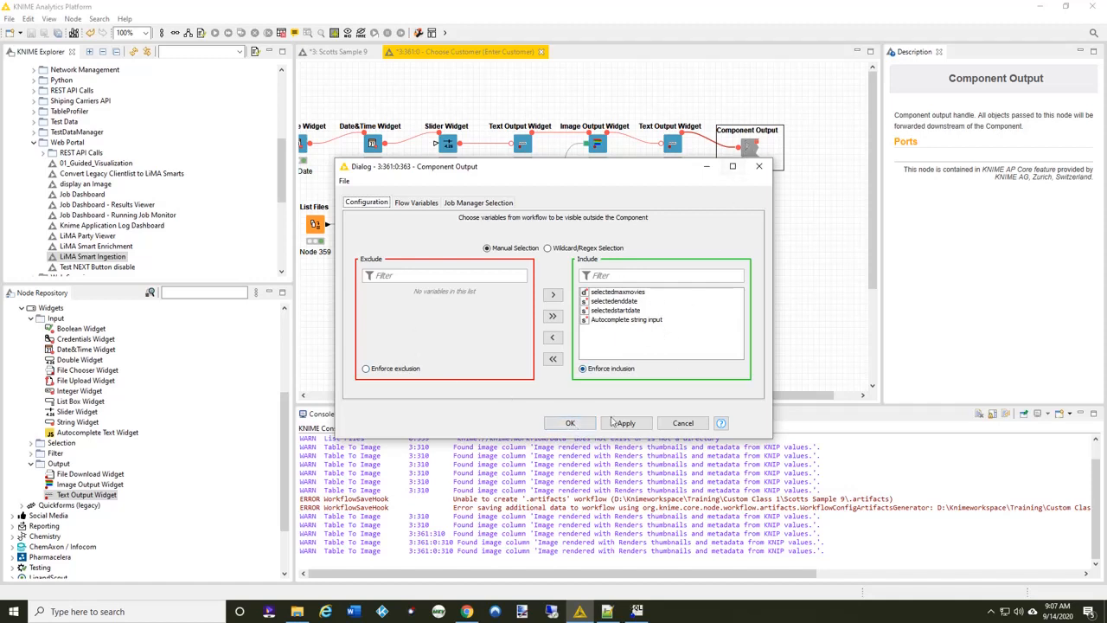
left_click(570, 423)
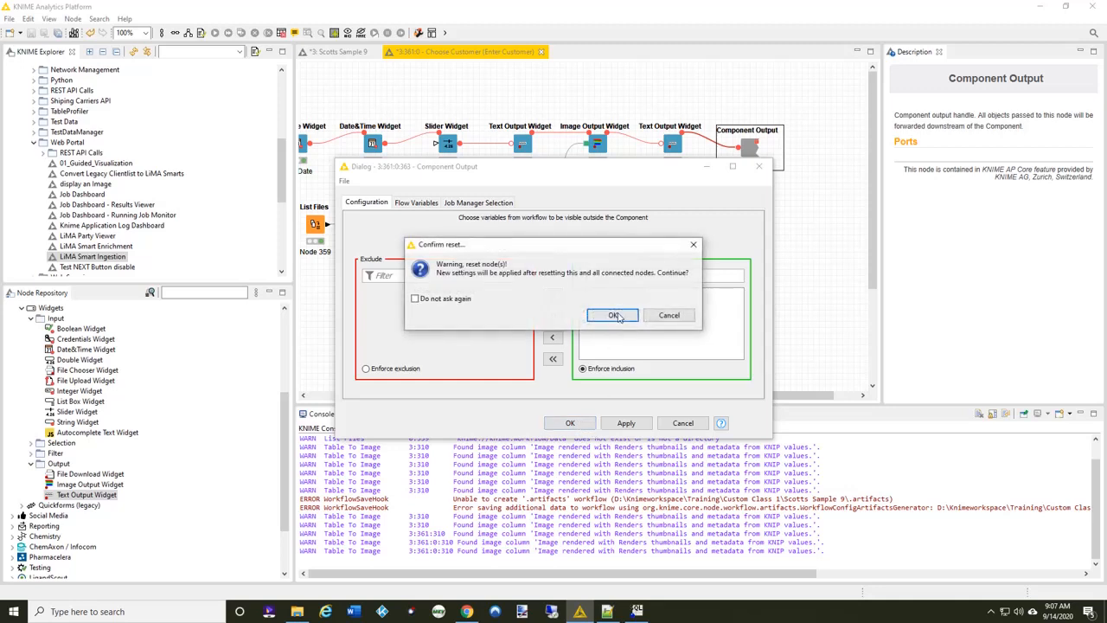
left_click(613, 316)
Execute the Component Output node, return to the Scotts Sample 9 workflow and save it
right_click(749, 148)
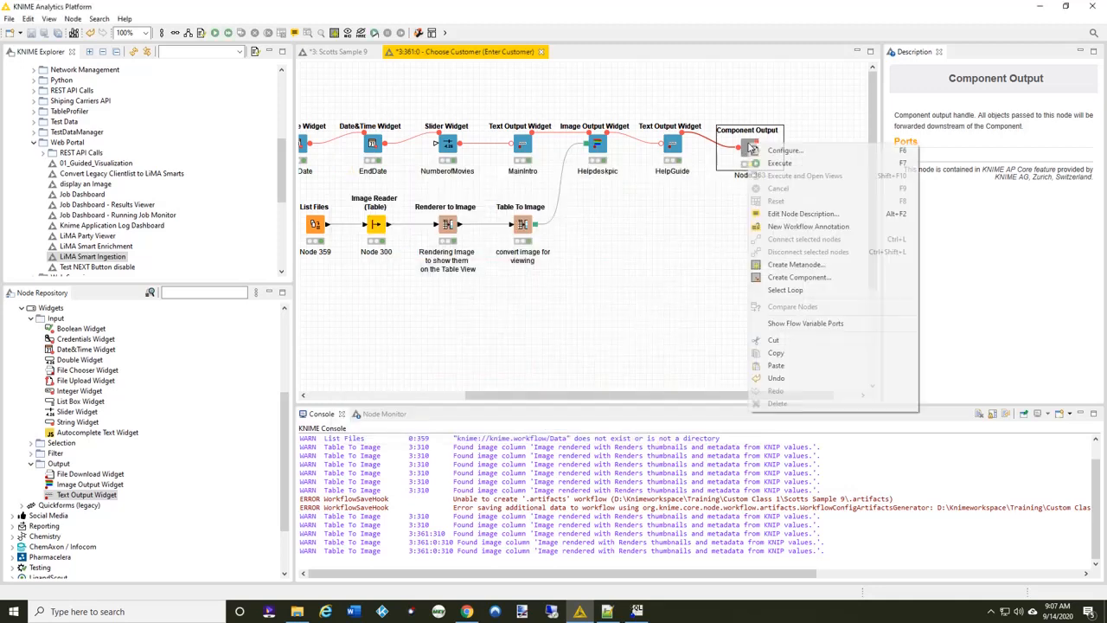
left_click(783, 166)
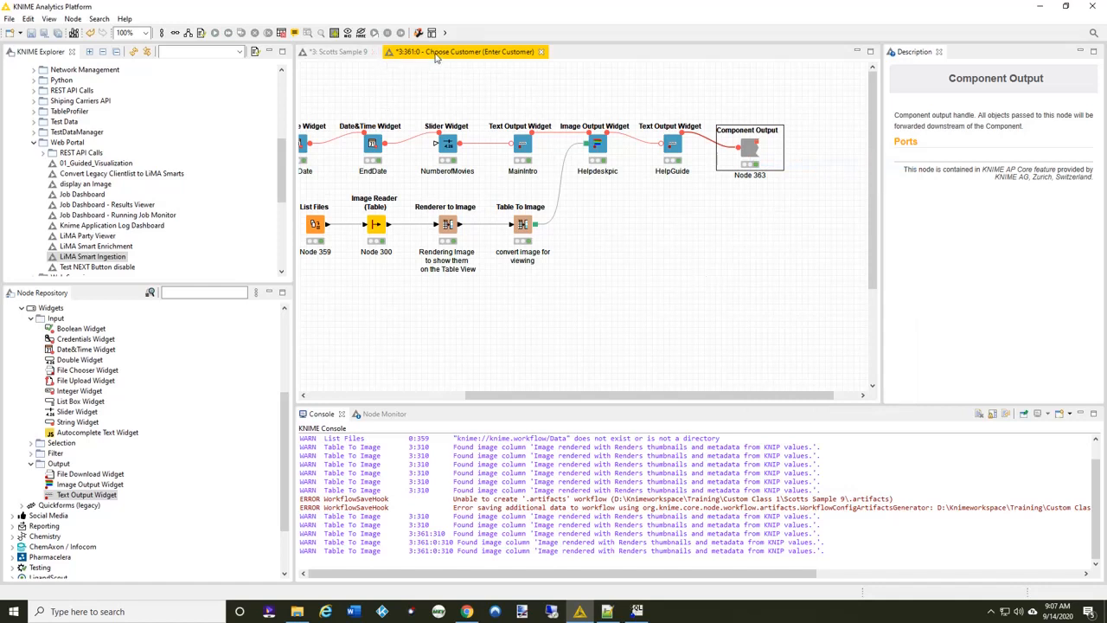
left_click(341, 52)
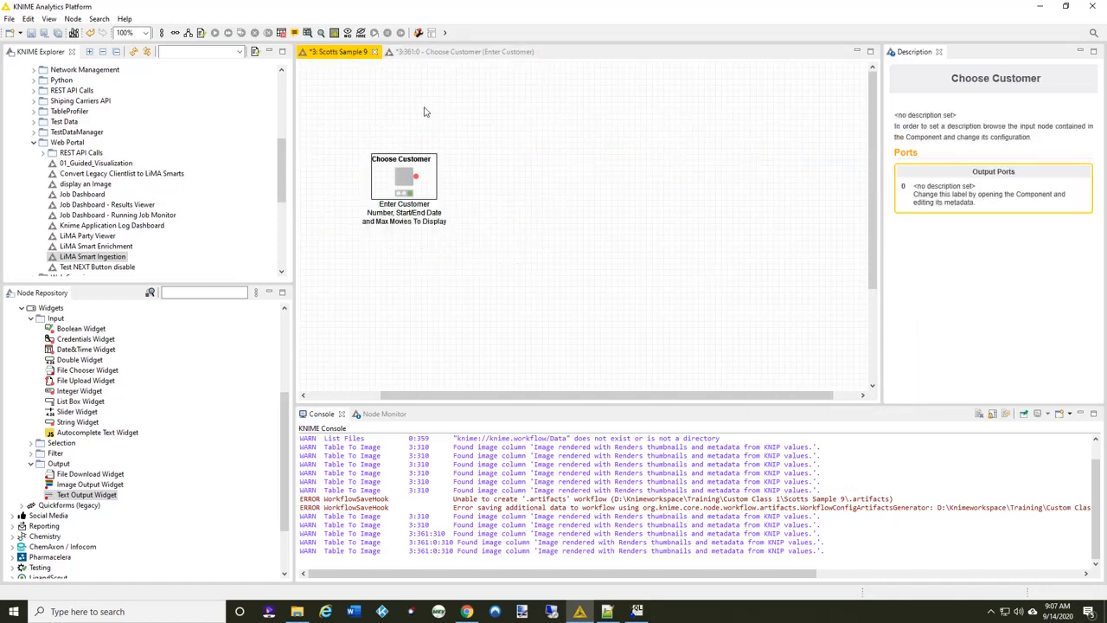
left_click(302, 118)
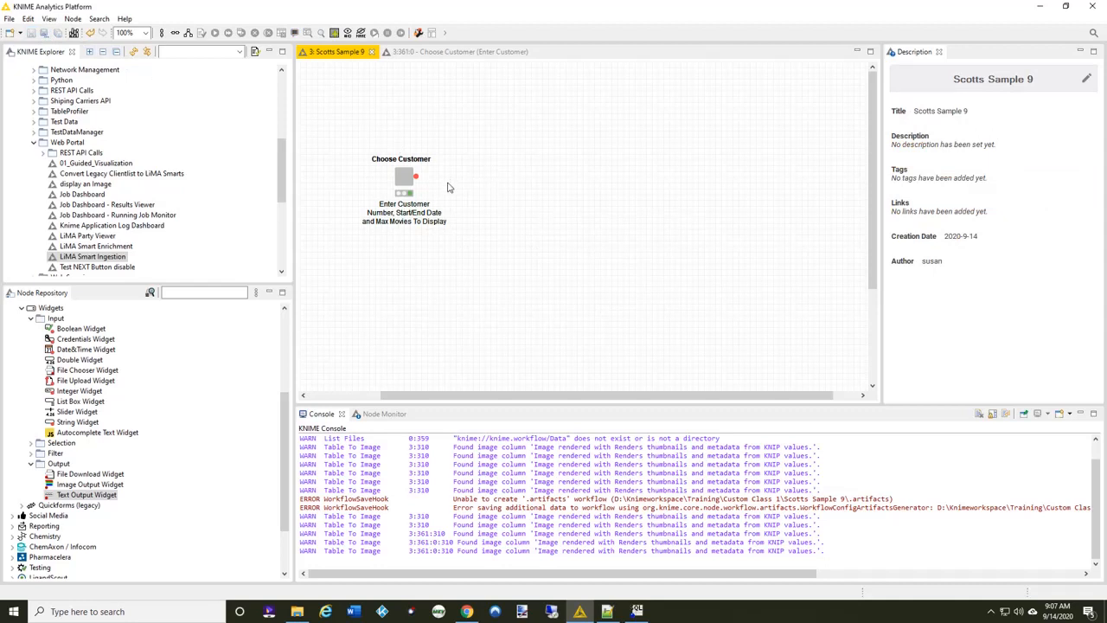
Open the Choose Customer component's interactive view and examine the arrangement of its widgets from beginning to end
left_click(457, 53)
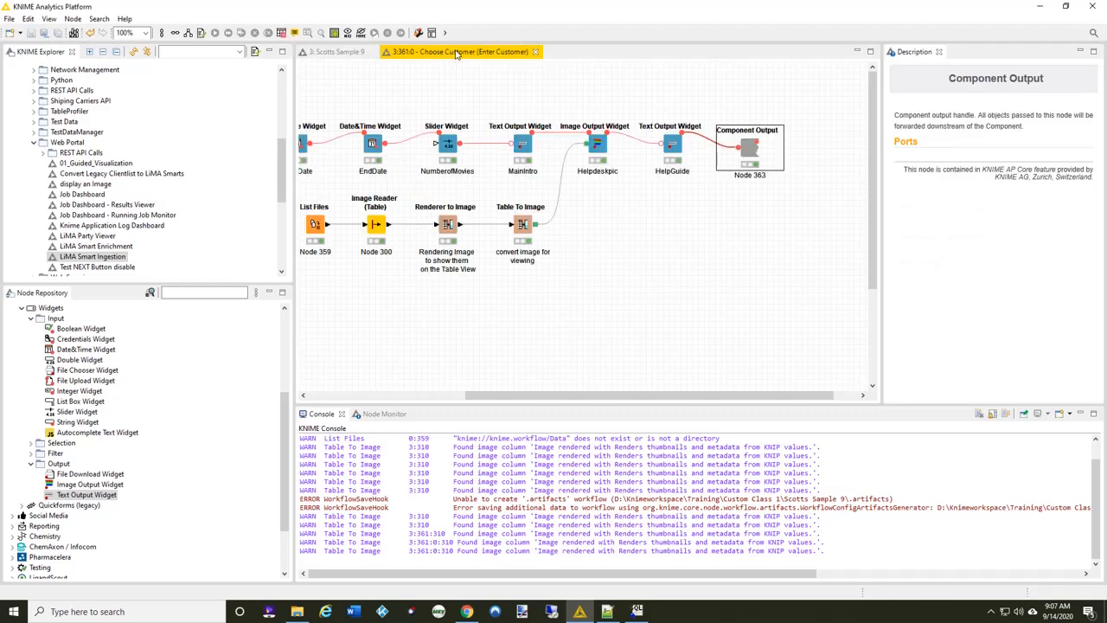
left_click(346, 54)
right_click(403, 182)
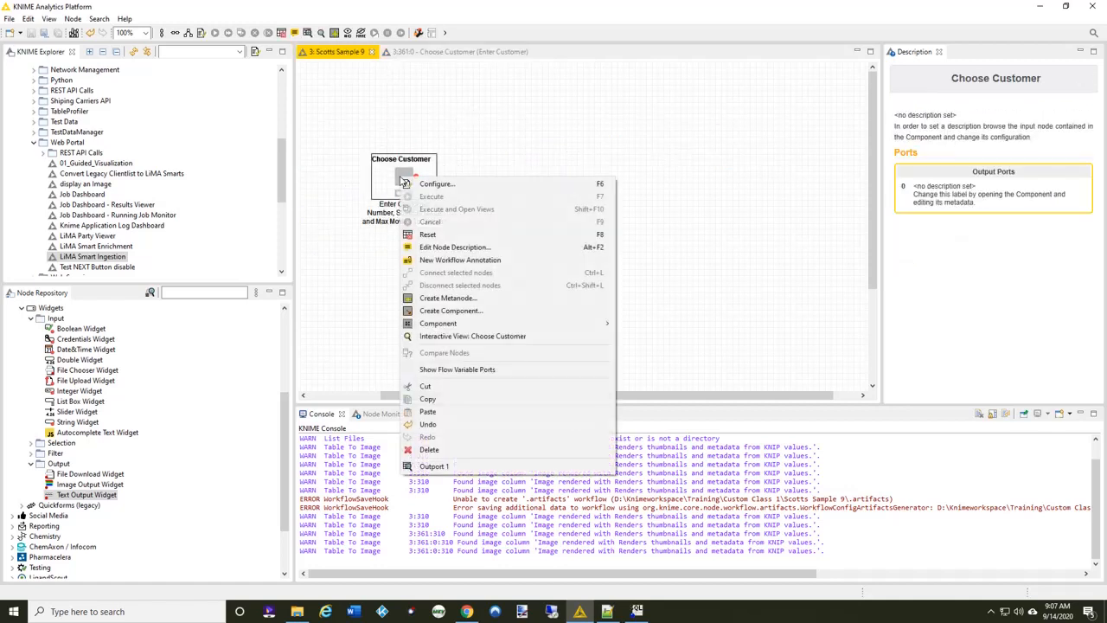
left_click(500, 337)
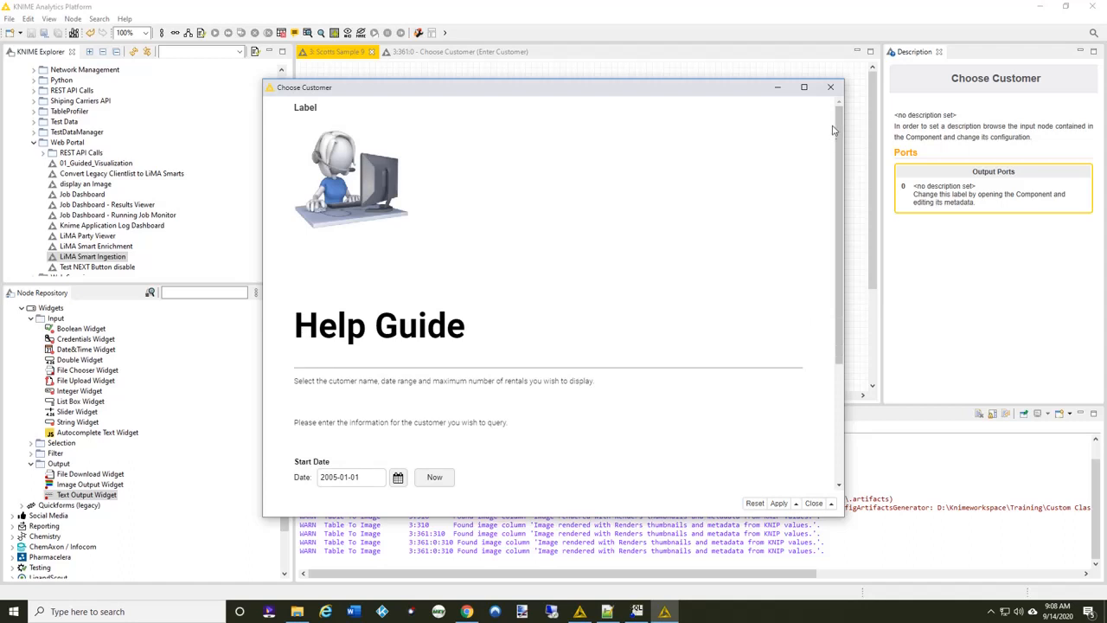
scroll(835, 130, "down", 2)
scroll(847, 152, "down", 4)
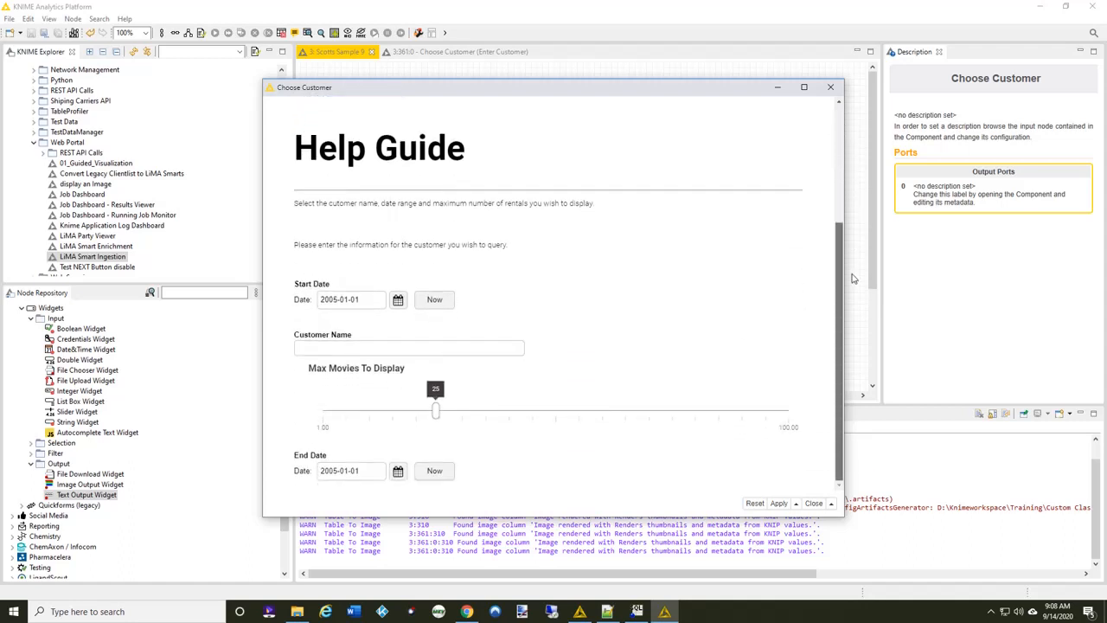
scroll(828, 134, "up", 5)
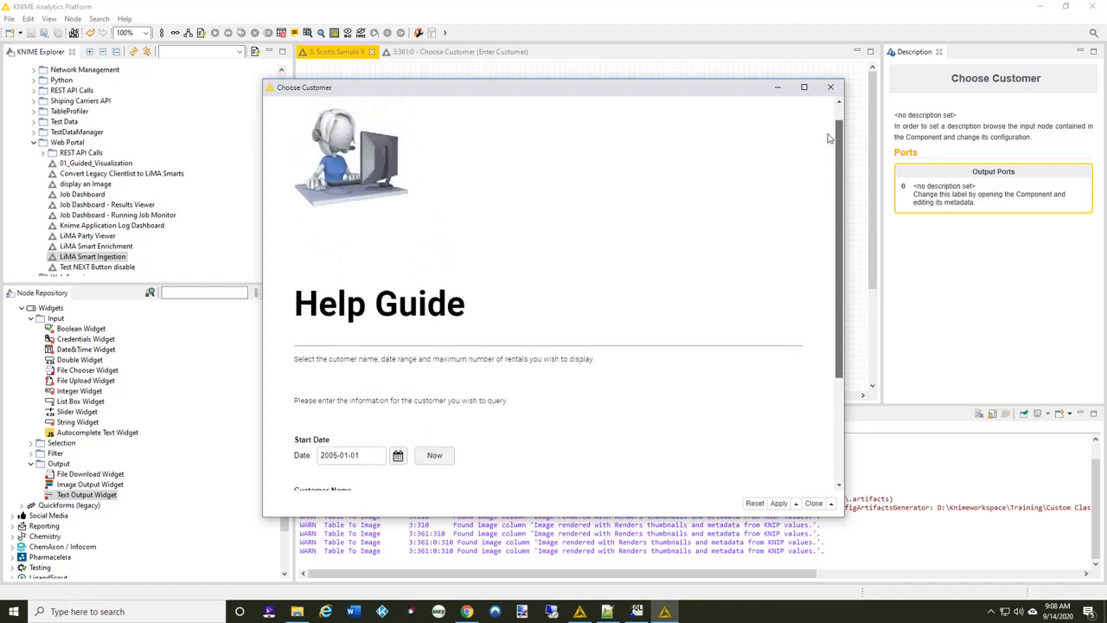
Review the Choose Customer view down to the End Date widget and close it, discarding the view setting changes
scroll(827, 131, "up", 1)
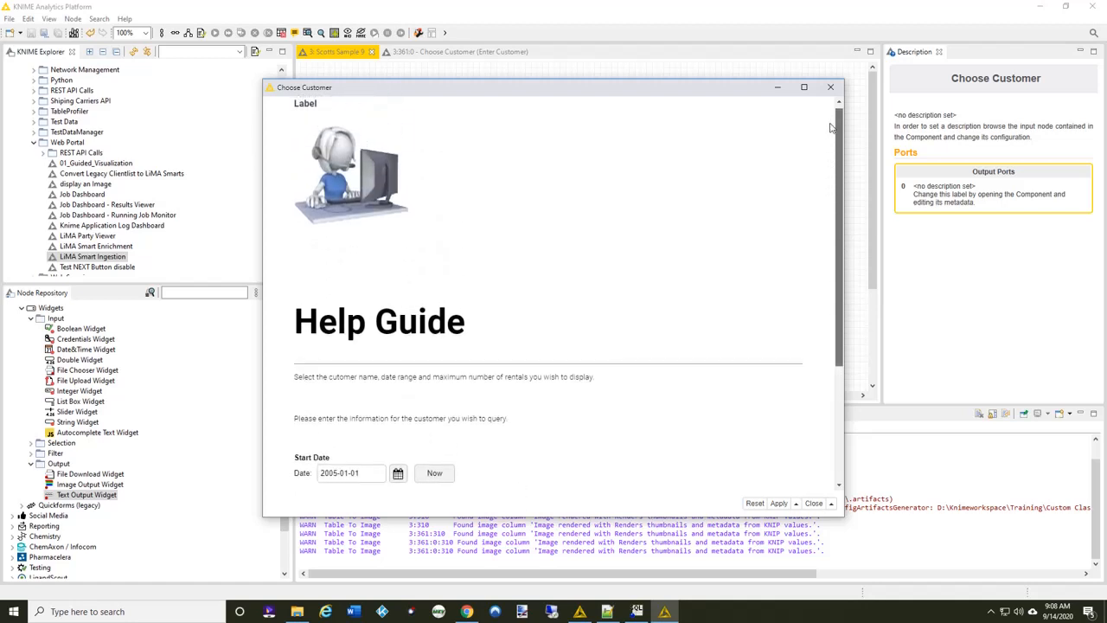
scroll(831, 128, "down", 4)
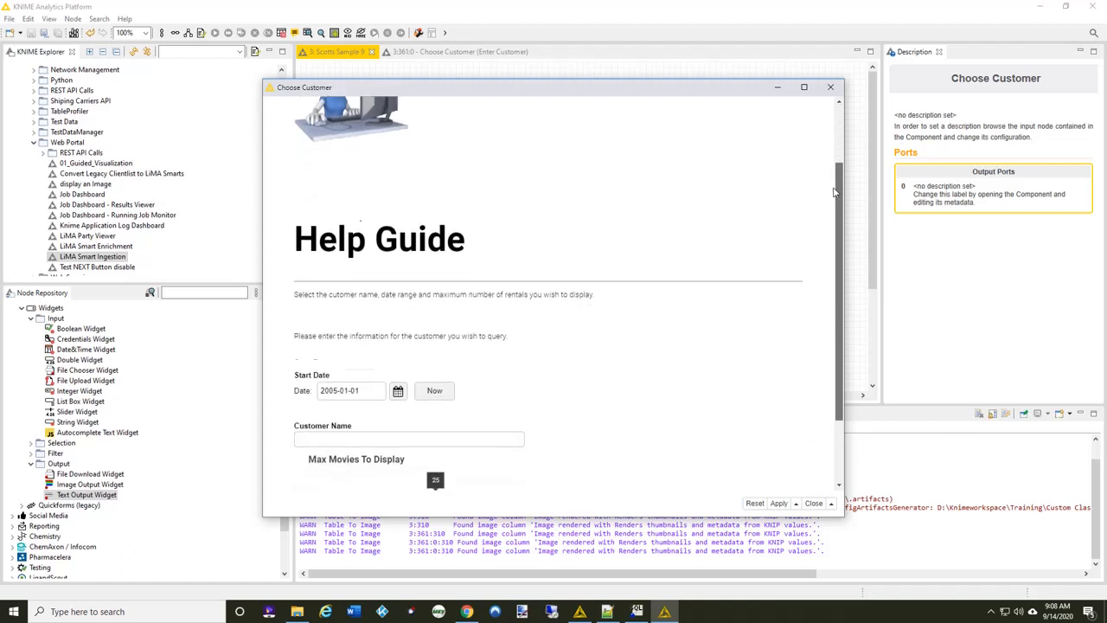
left_click(814, 503)
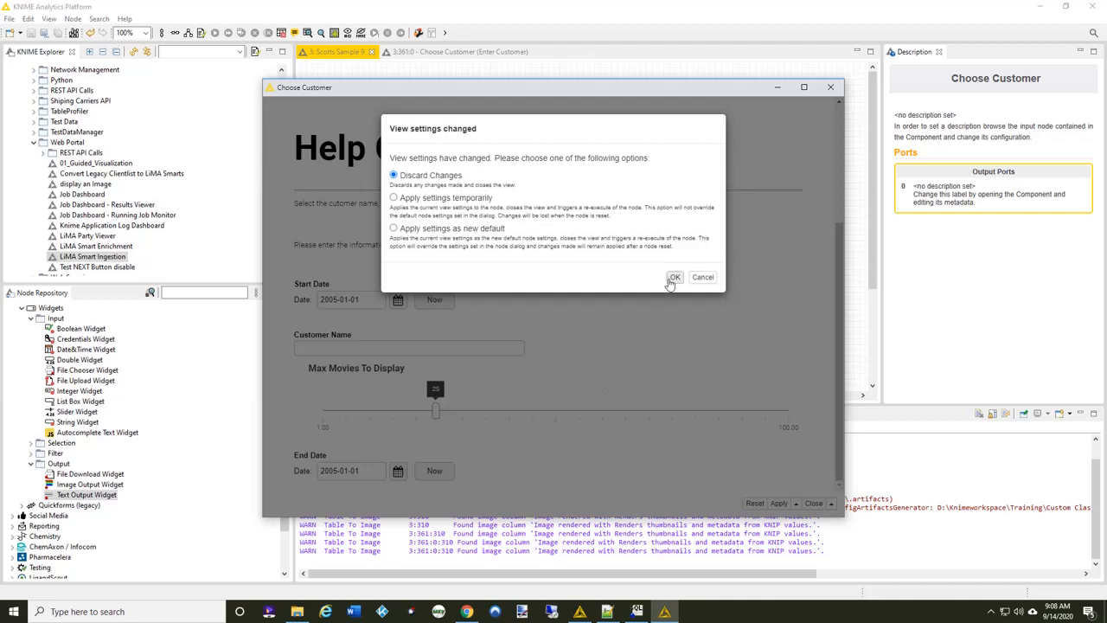
left_click(675, 278)
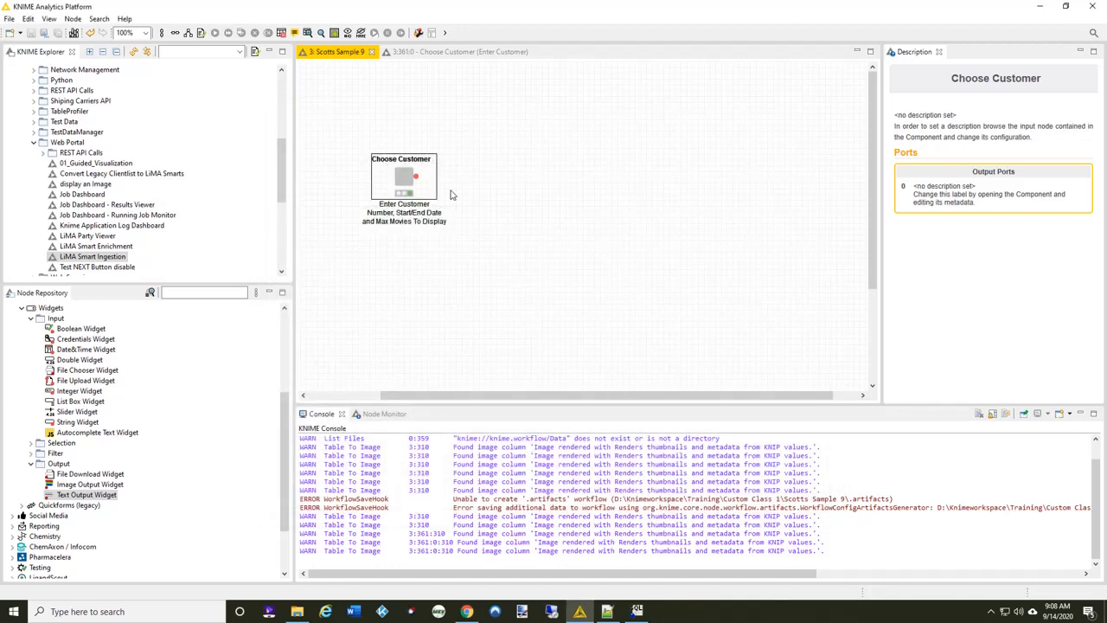
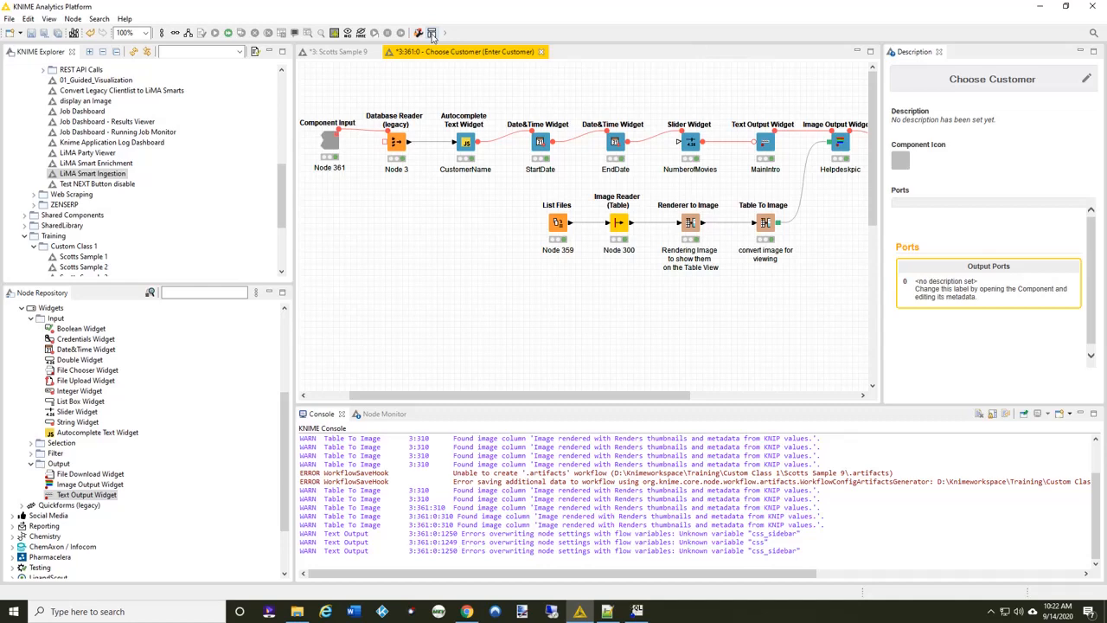
Open the Choose Customer component's visual layout editor and insert a two-column row between the CustomerName and StartDate widgets
left_click(432, 33)
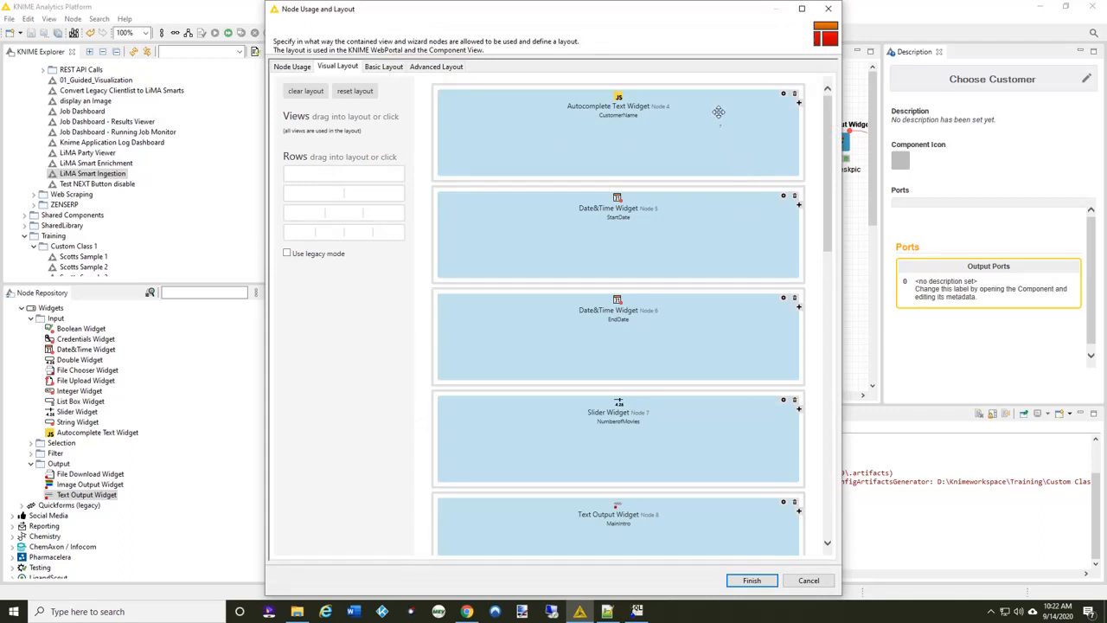
scroll(684, 339, "down", 3)
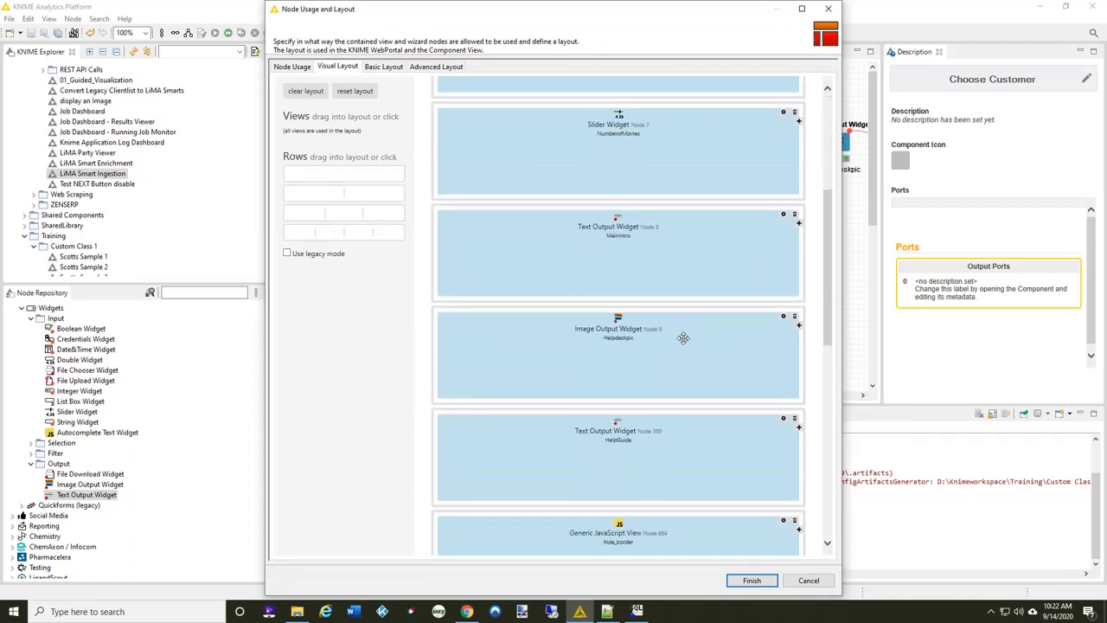
scroll(684, 339, "down", 1)
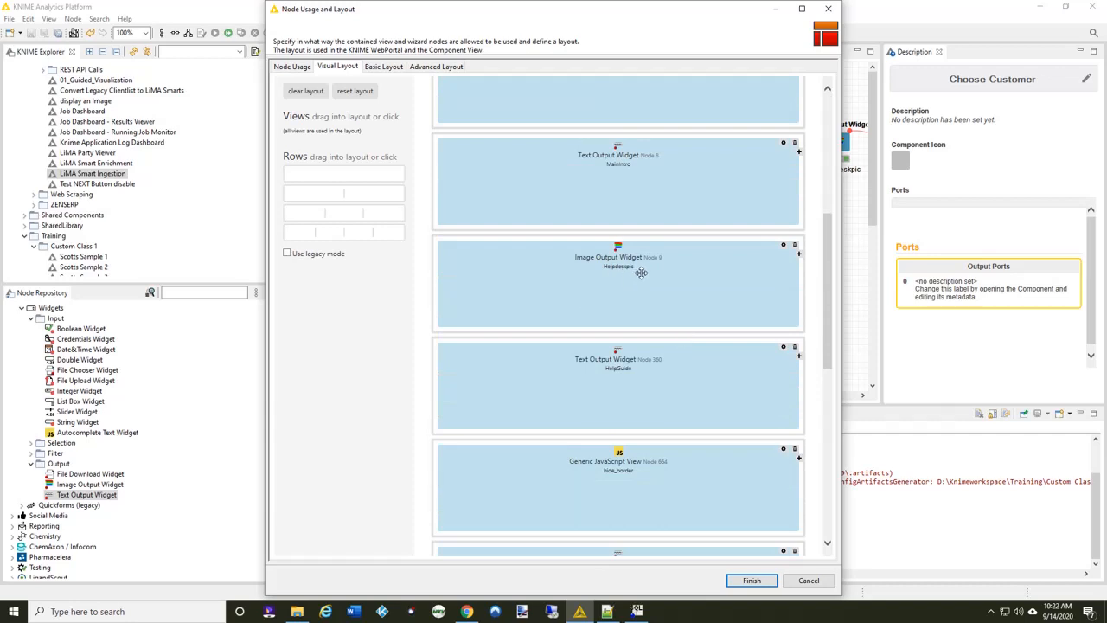
scroll(638, 181, "down", 4)
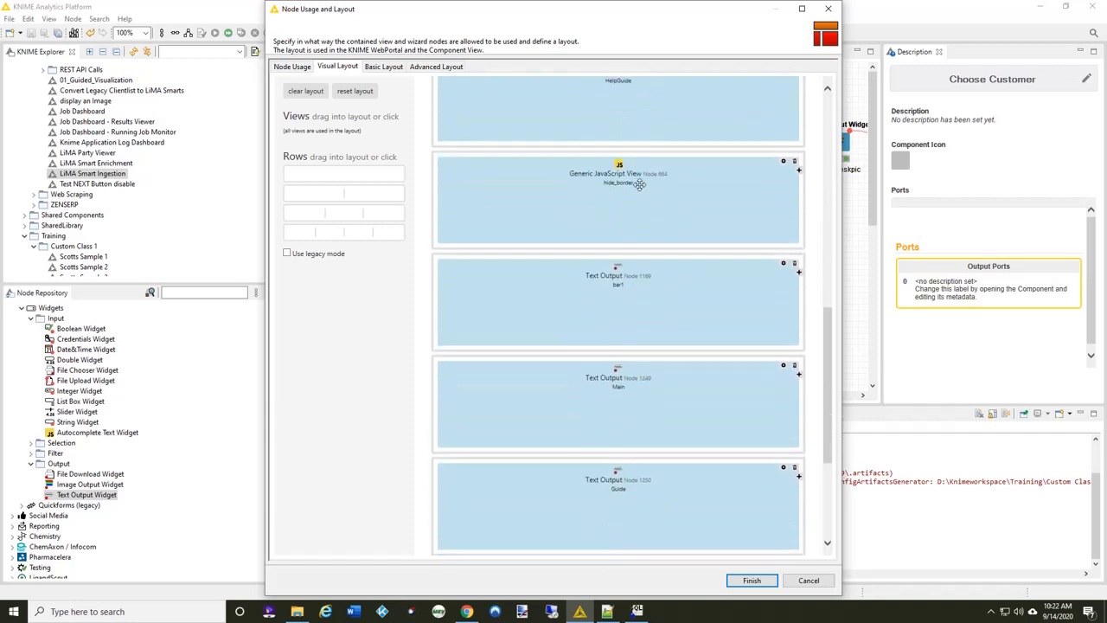
scroll(639, 185, "down", 2)
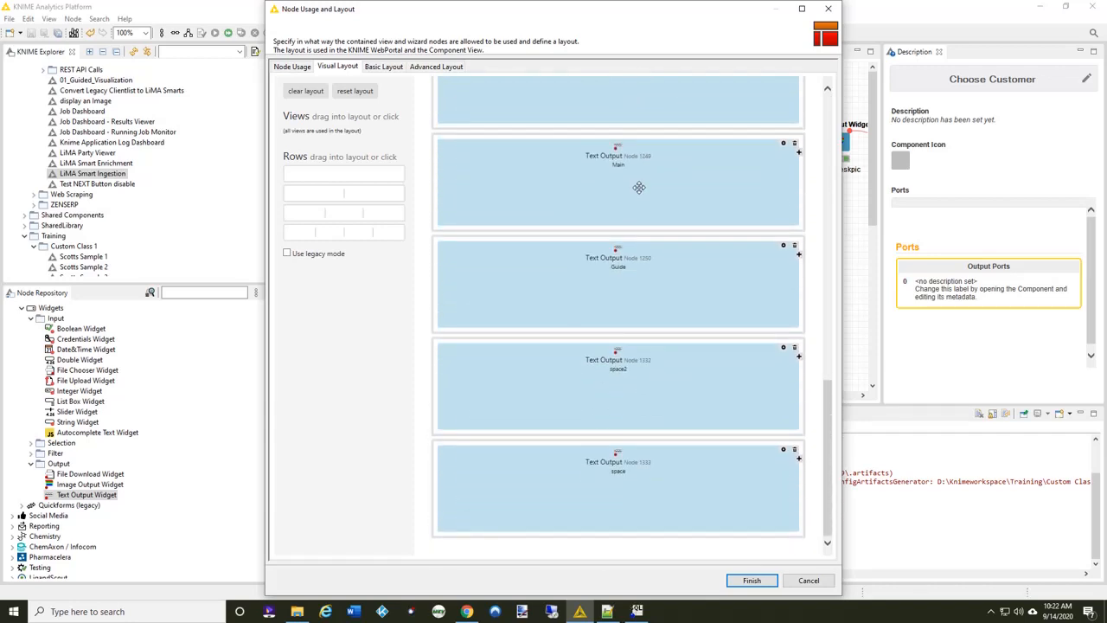
scroll(638, 187, "up", 1)
scroll(638, 187, "up", 10)
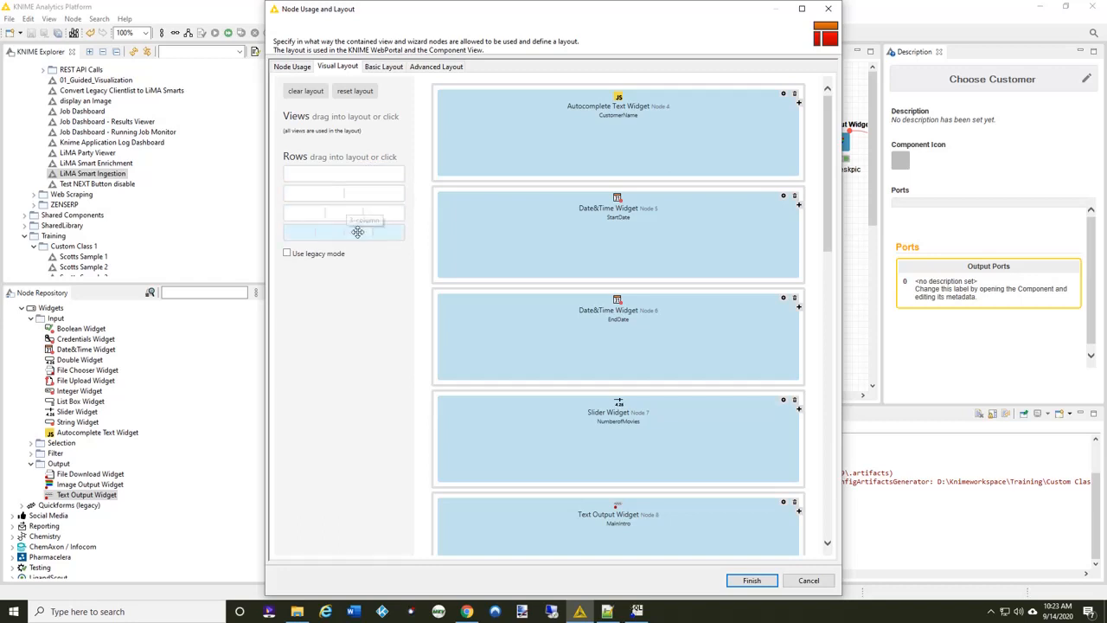
left_click_drag(358, 231, 465, 196)
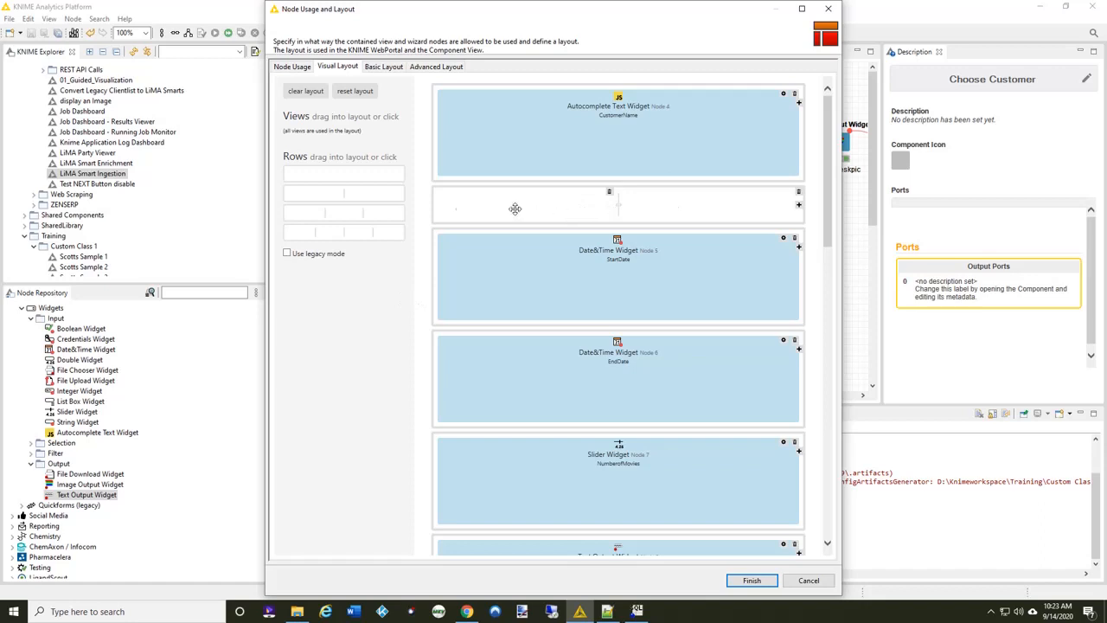
Try nesting a three-column row inside the first column of the new two-column row, and delete the nested row
left_click_drag(340, 214, 519, 216)
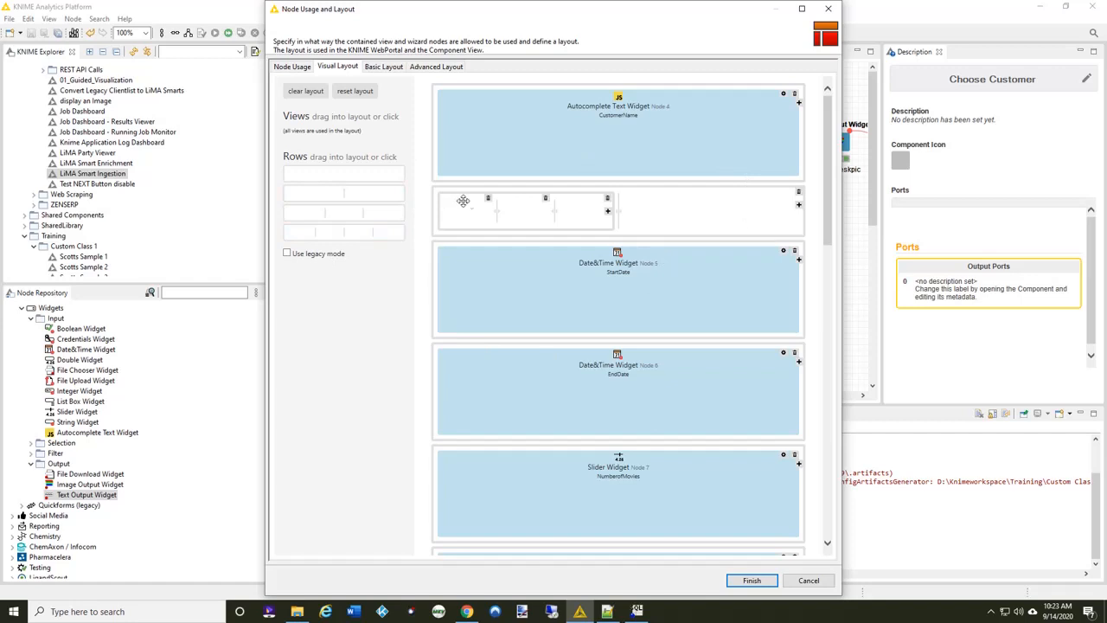
left_click(608, 200)
left_click(608, 200)
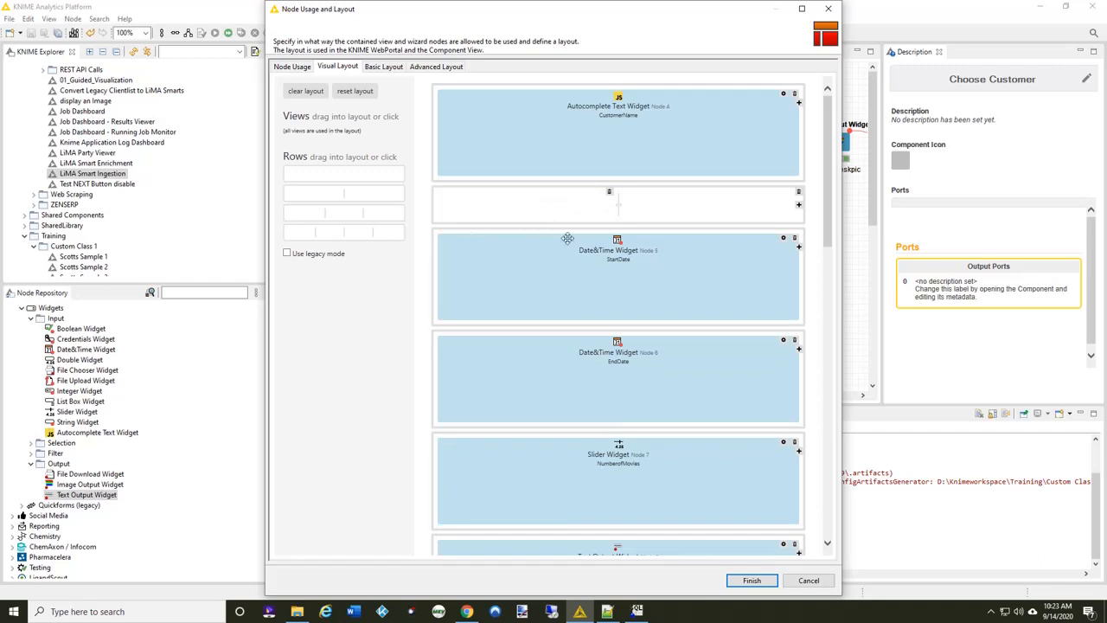
Remove the Helpdeskpic Image Output Widget from its current row in the layout
scroll(609, 247, "down", 3)
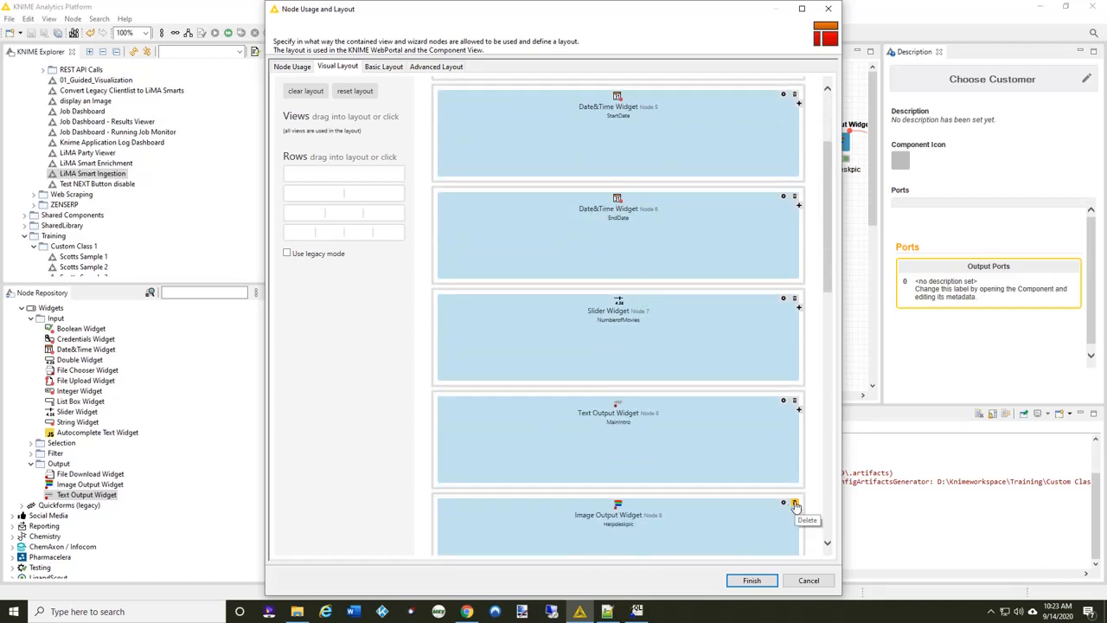
left_click(795, 504)
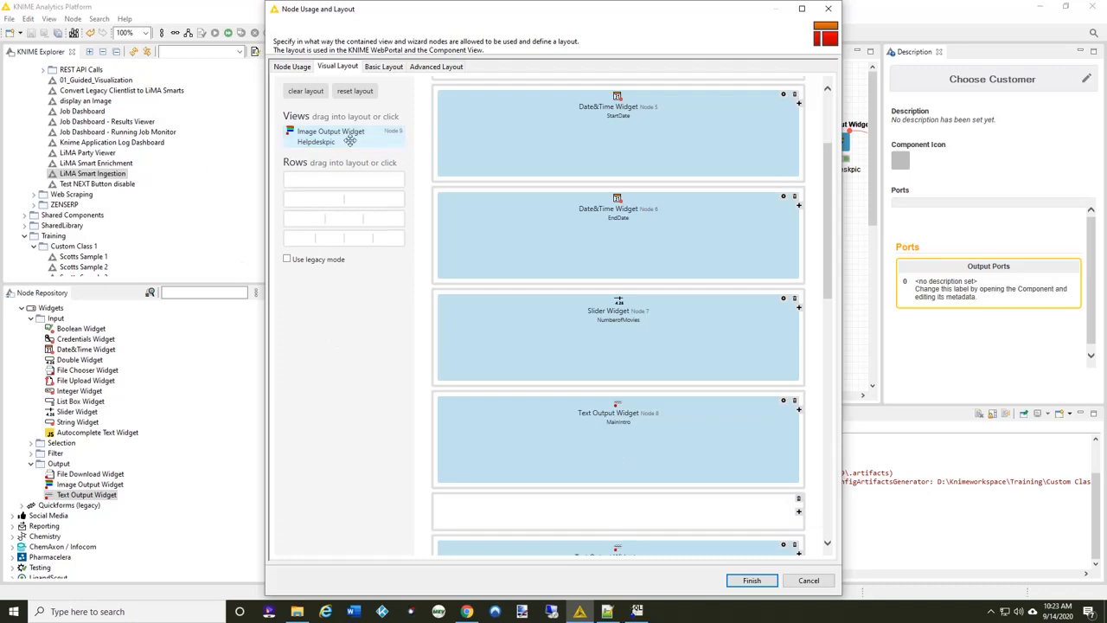
Place the Helpdeskpic image widget in the first cell of the two-column row and remove the CustomerName widget together with its row
scroll(473, 232, "up", 2)
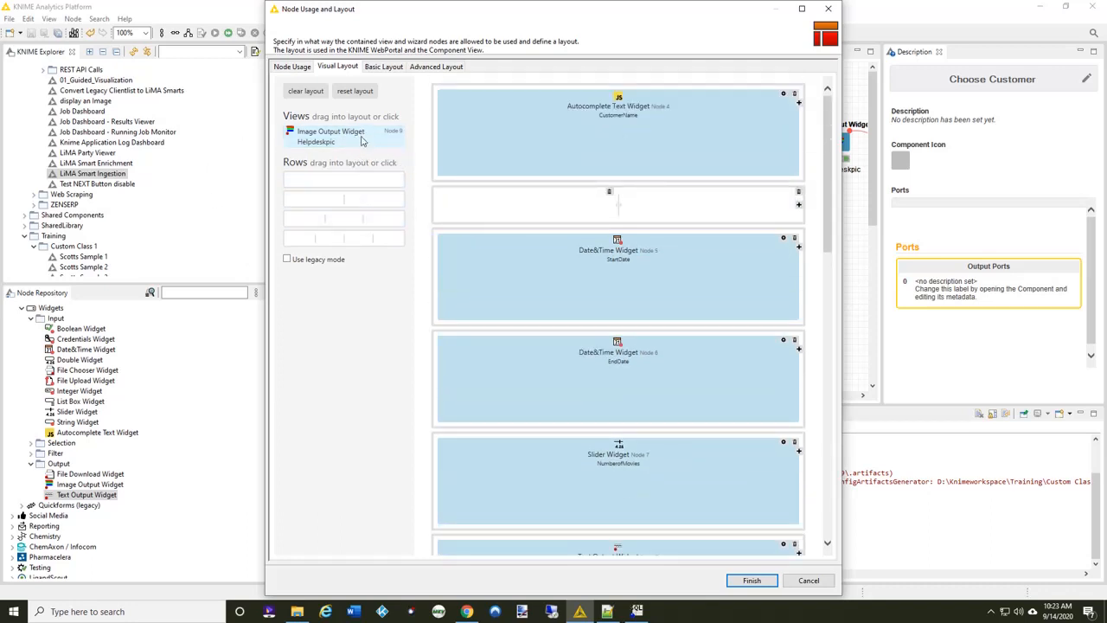
left_click_drag(358, 137, 545, 240)
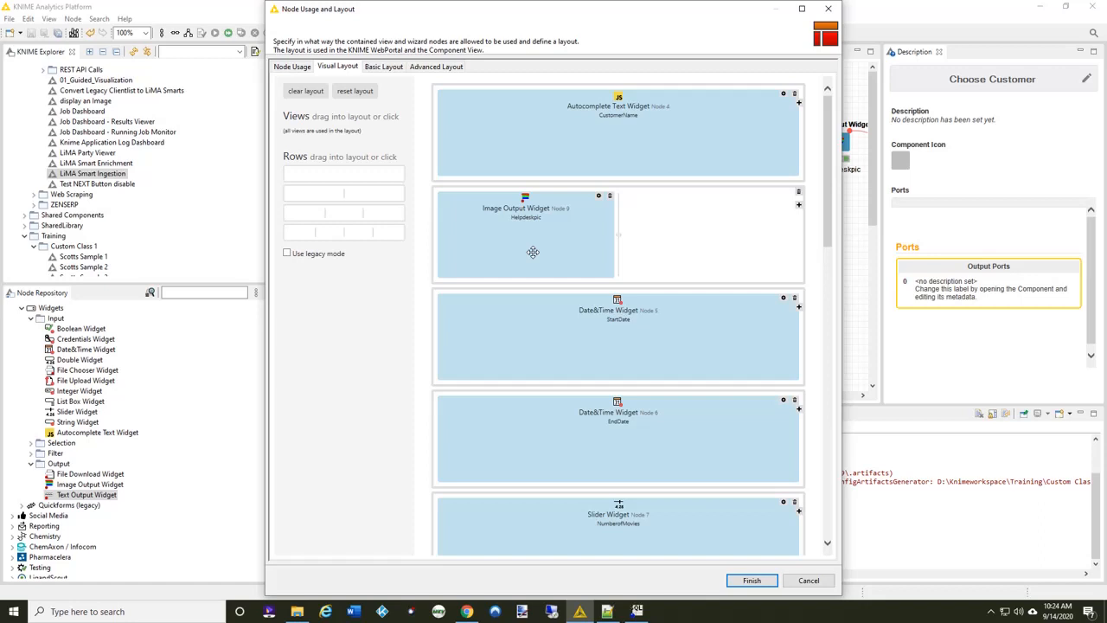
left_click(795, 95)
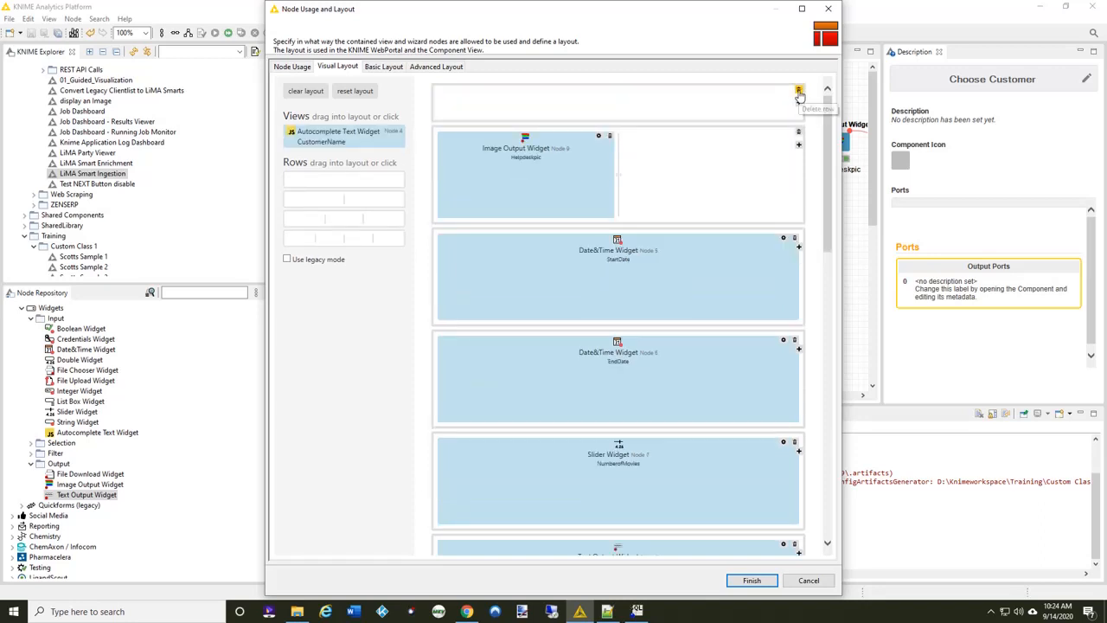
left_click(799, 92)
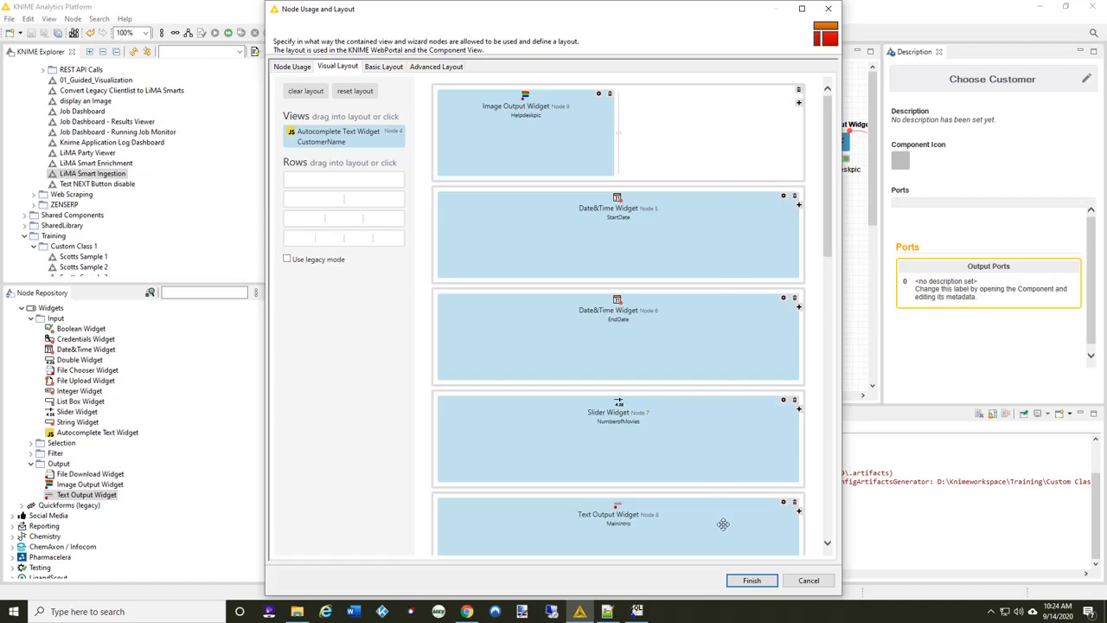
Move the MainIntro text widget into the empty cell beside the Helpdeskpic image, save the layout and return to the Scotts Sample 9 workflow
left_click_drag(724, 530, 727, 159)
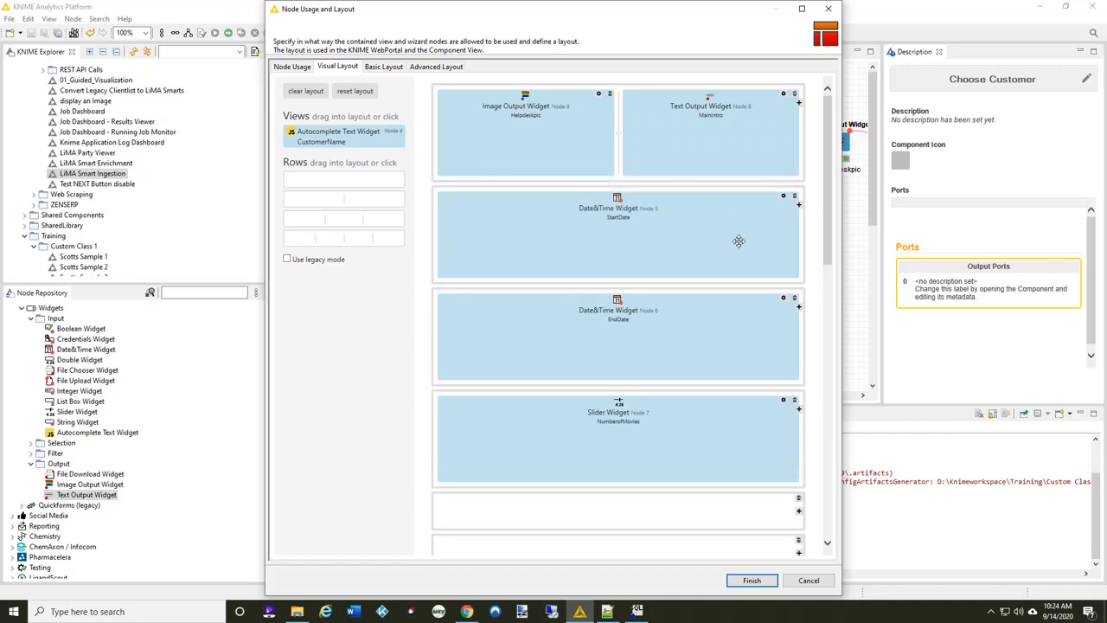
left_click(752, 581)
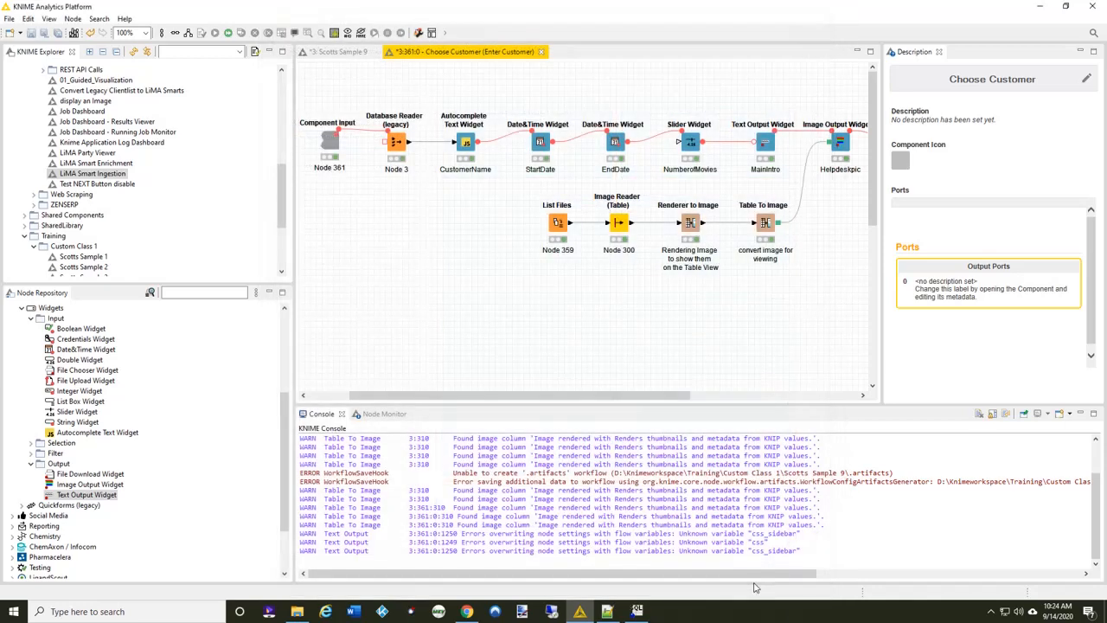
left_click(339, 51)
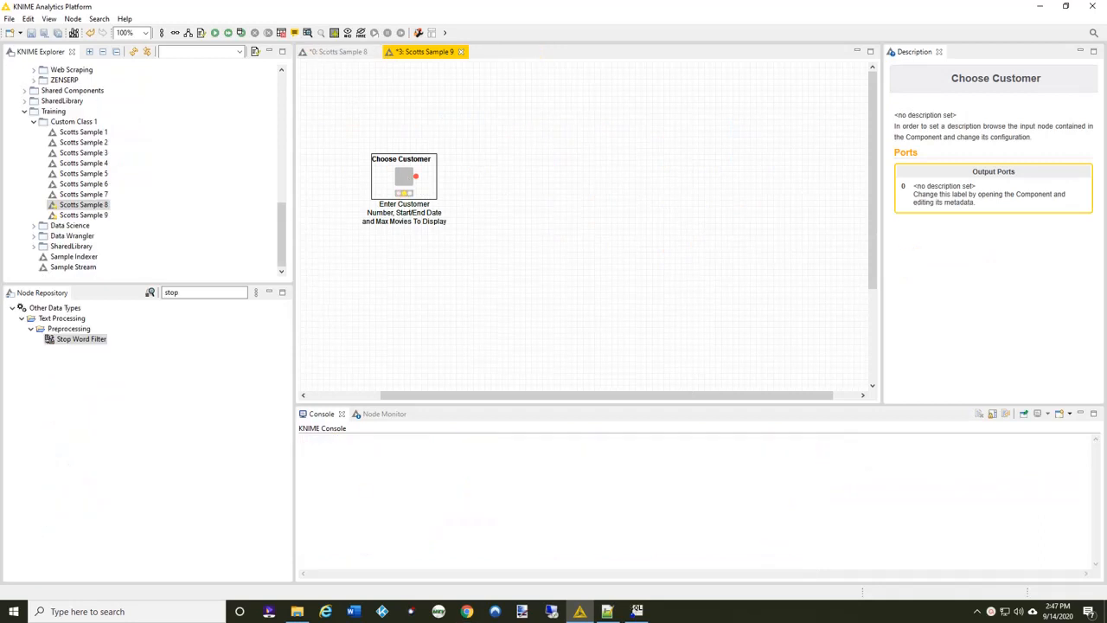
Execute the Choose Customer component and review the whole form in its interactive view
right_click(410, 182)
left_click(439, 209)
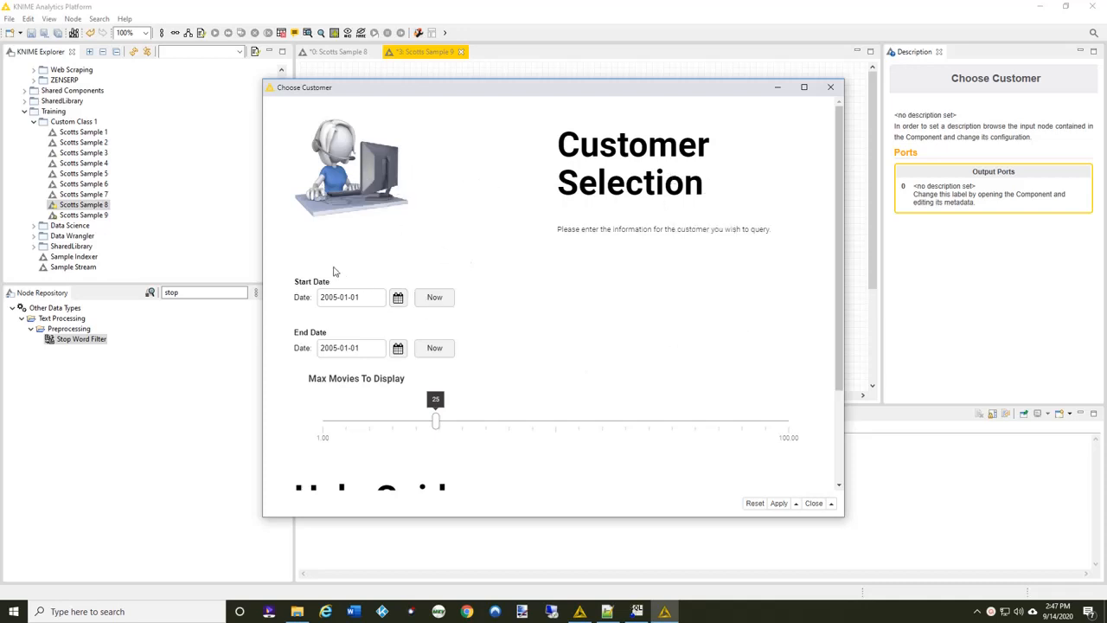
scroll(341, 263, "down", 3)
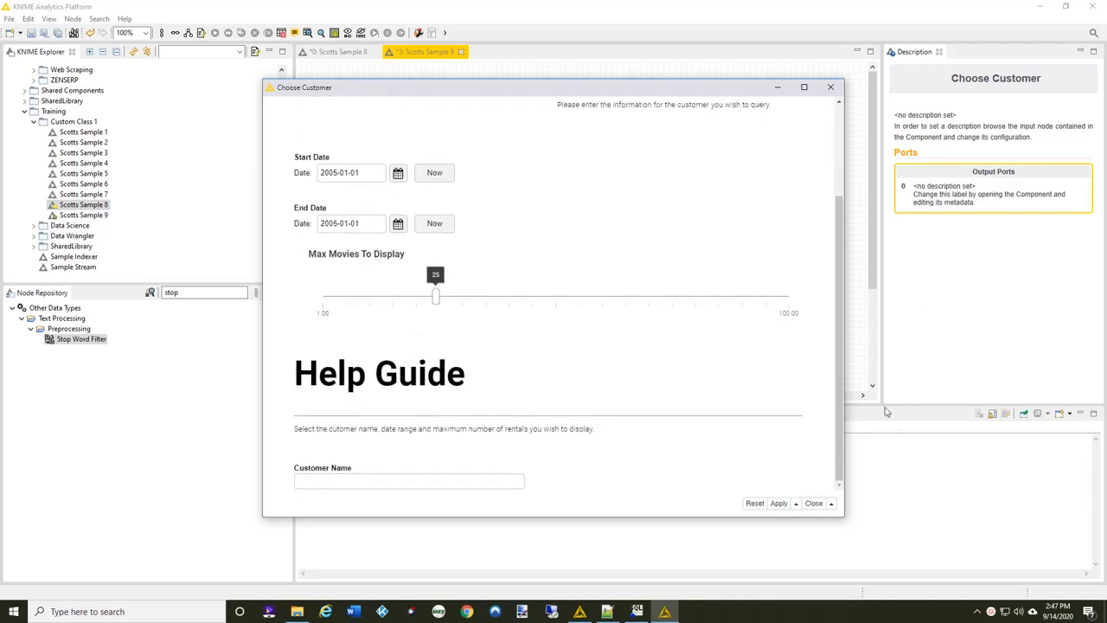
scroll(673, 201, "up", 3)
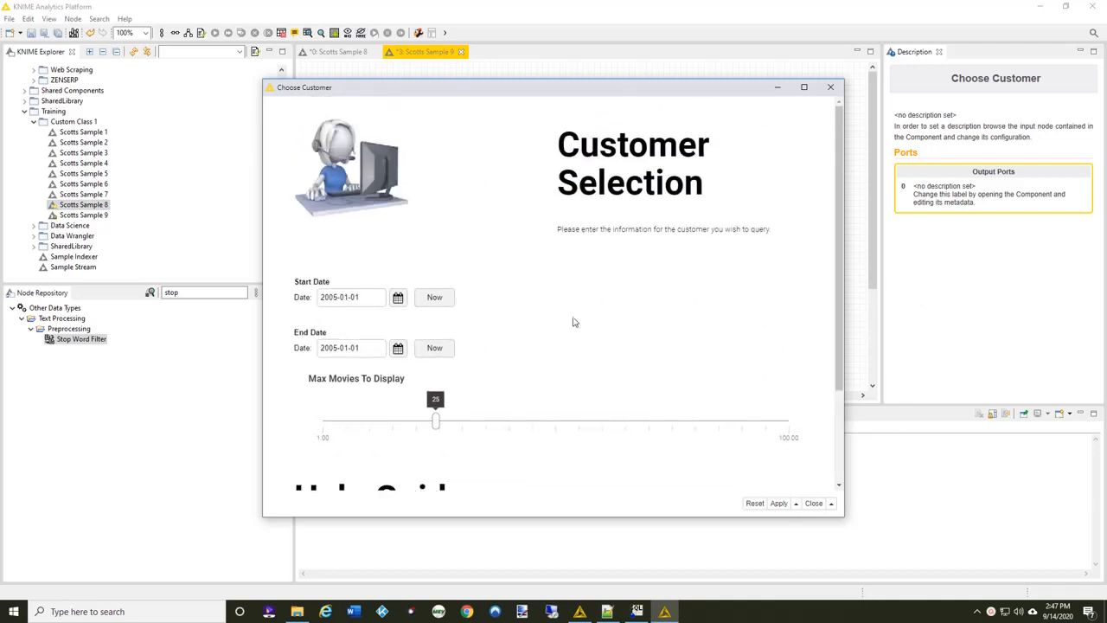
left_click(829, 89)
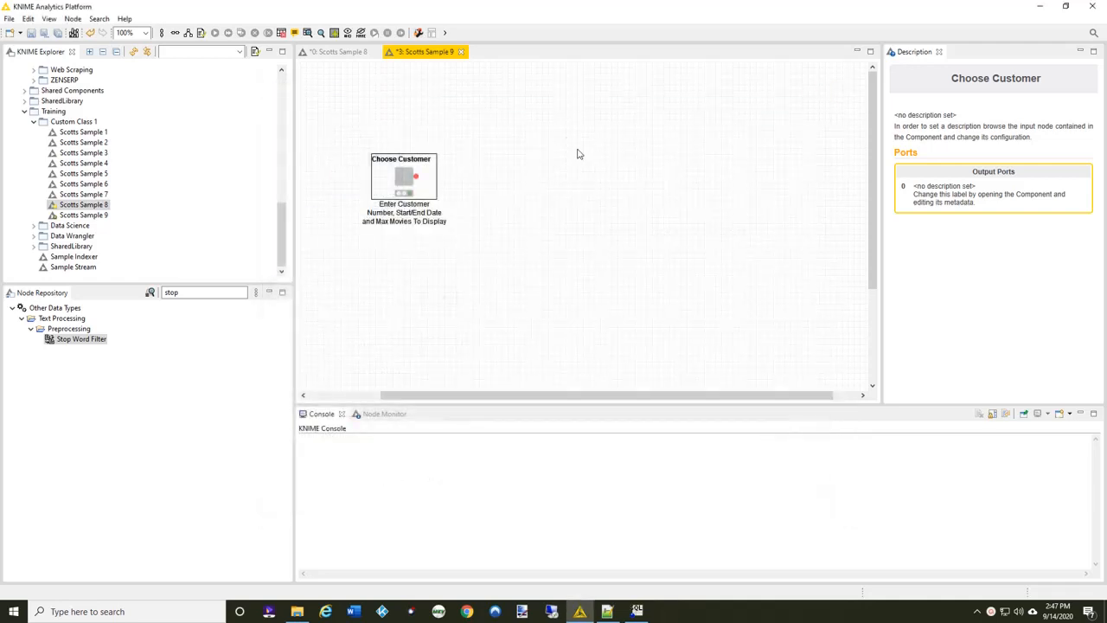
left_click(351, 52)
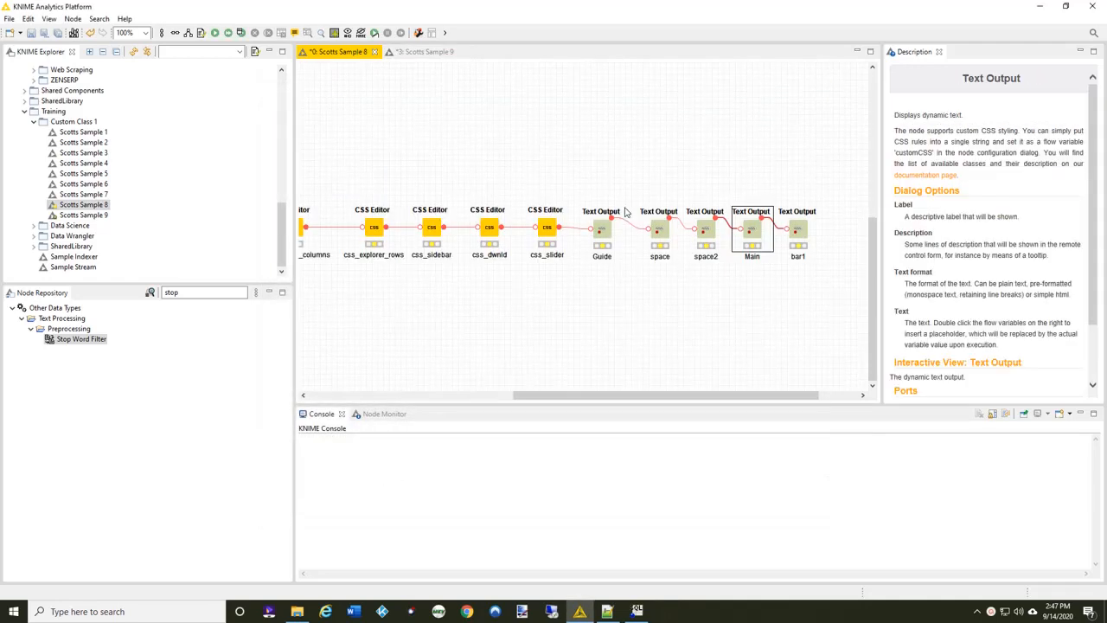
double_click(422, 54)
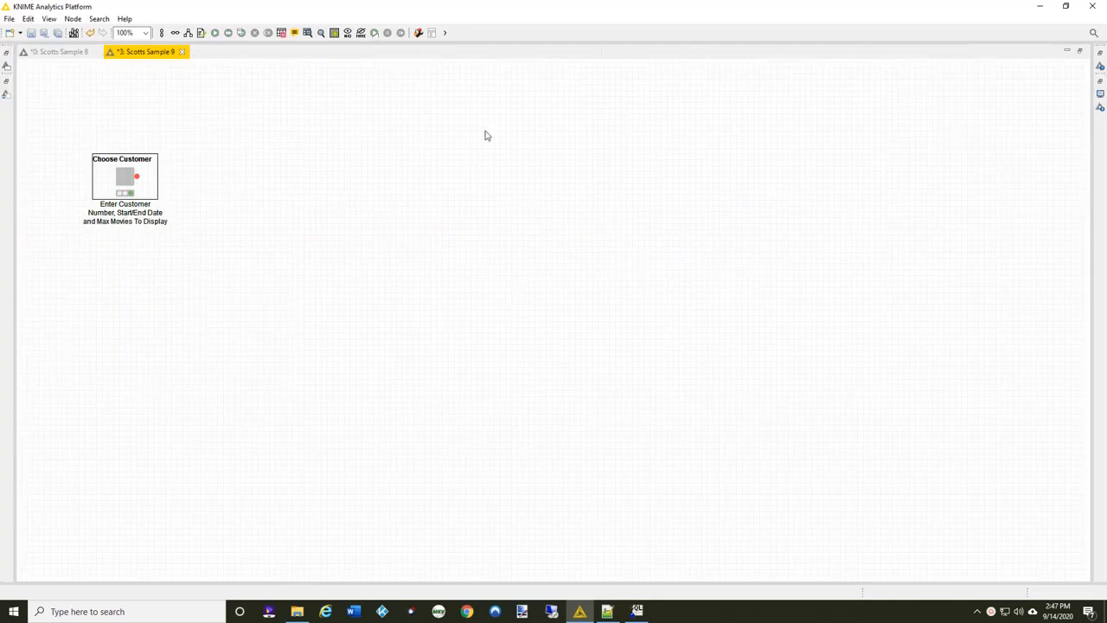
double_click(159, 53)
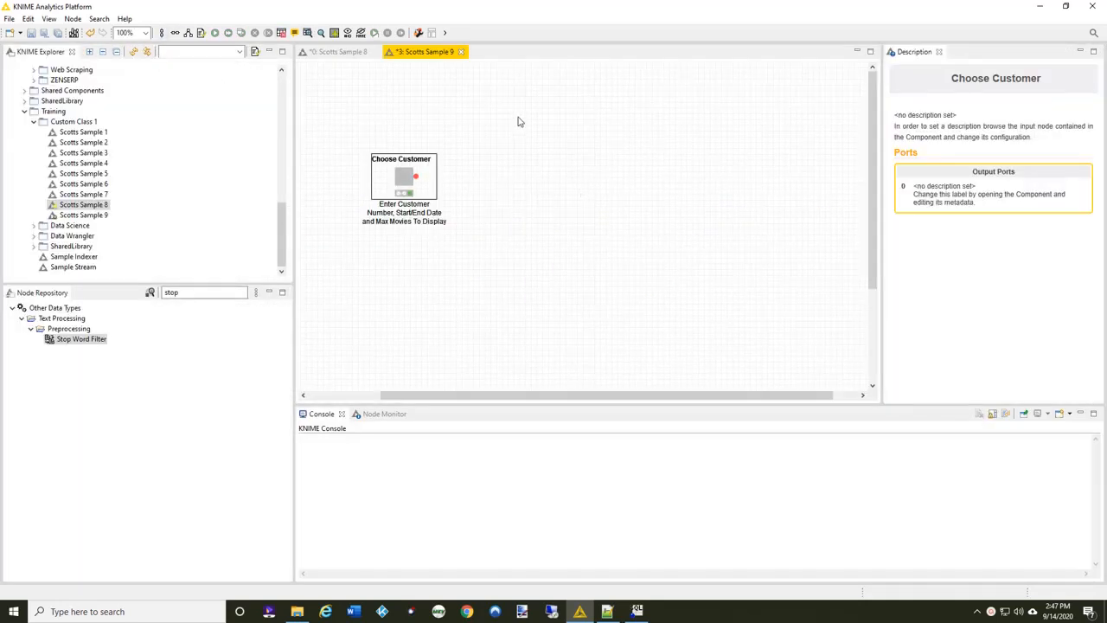
In the Choose Customer component's layout, swap the header to MainIntro text first and Helpdeskpic image second, using a new two-column row in place of the old
double_click(410, 179, "ctrl")
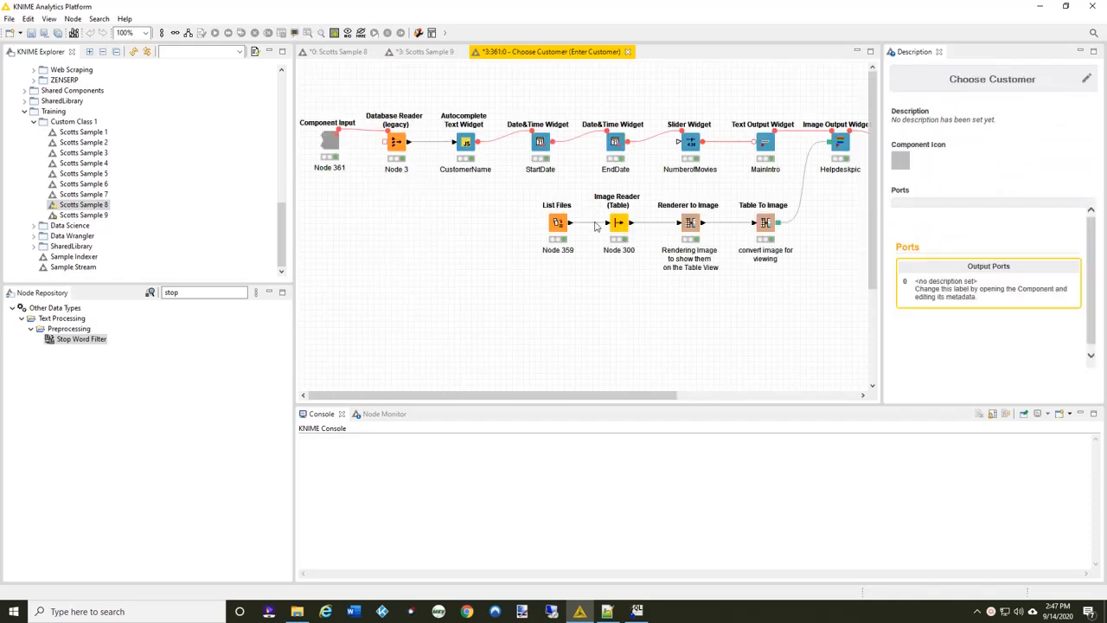
left_click(432, 32)
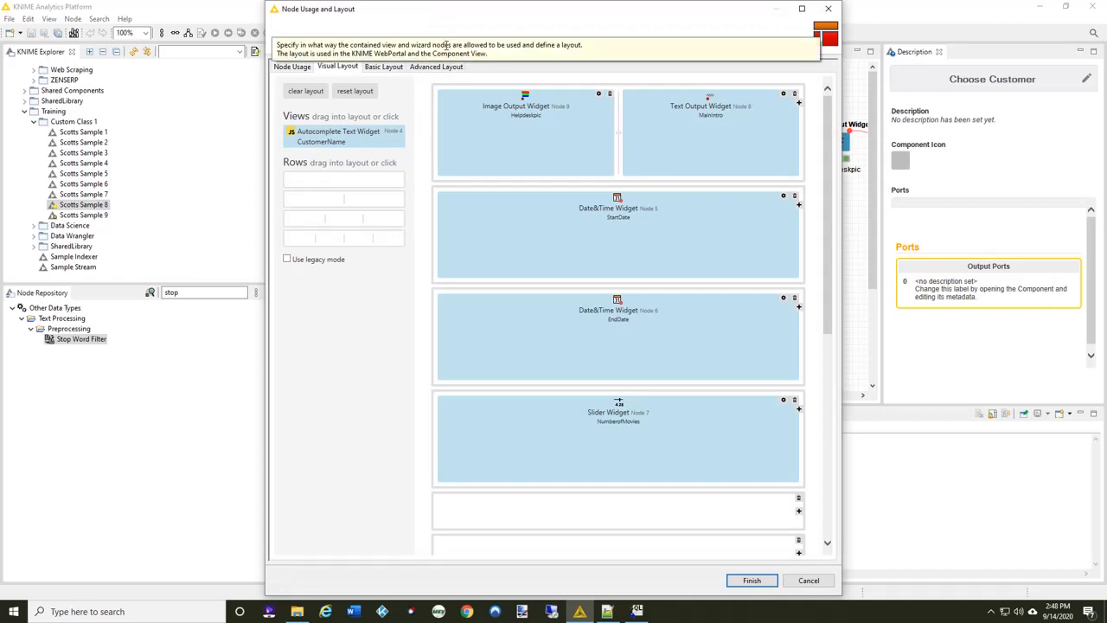
left_click_drag(372, 200, 585, 190)
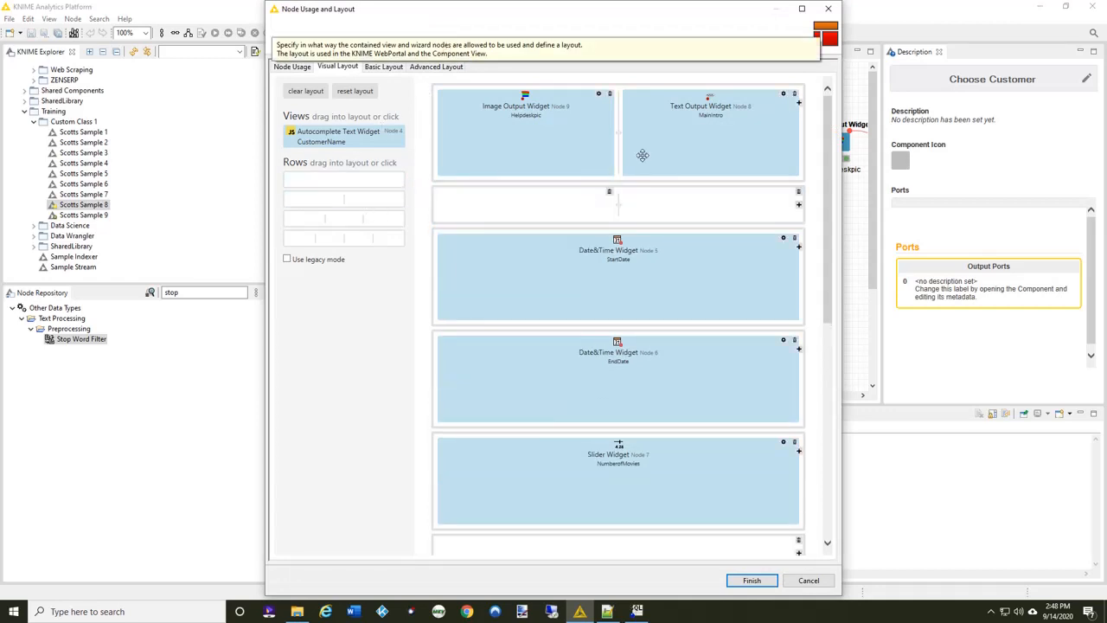
left_click_drag(713, 142, 516, 227)
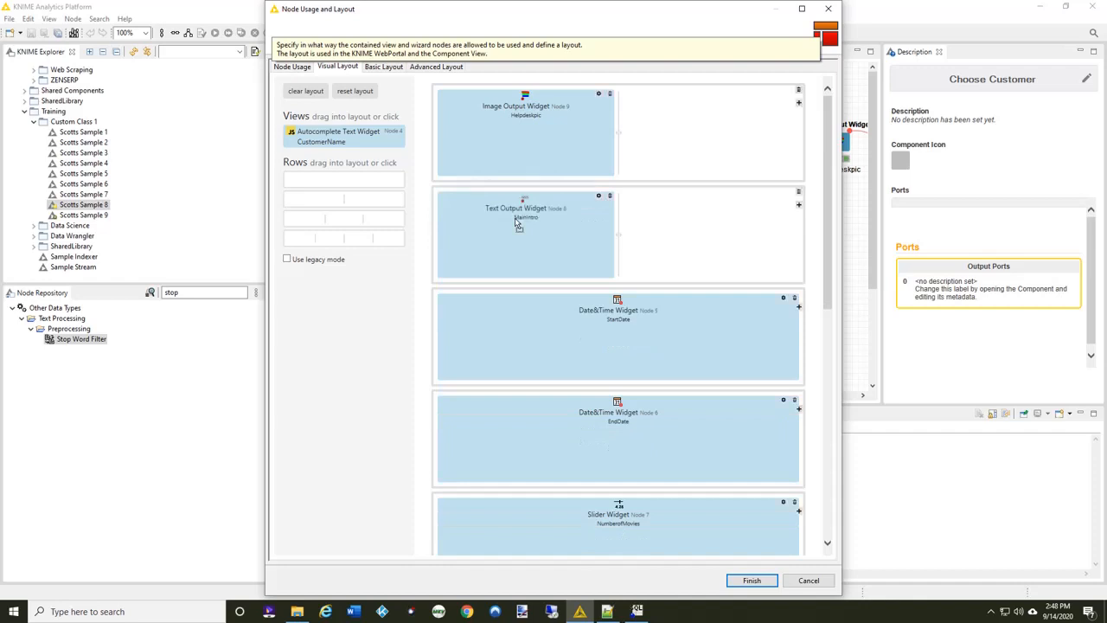
left_click_drag(528, 121, 697, 208)
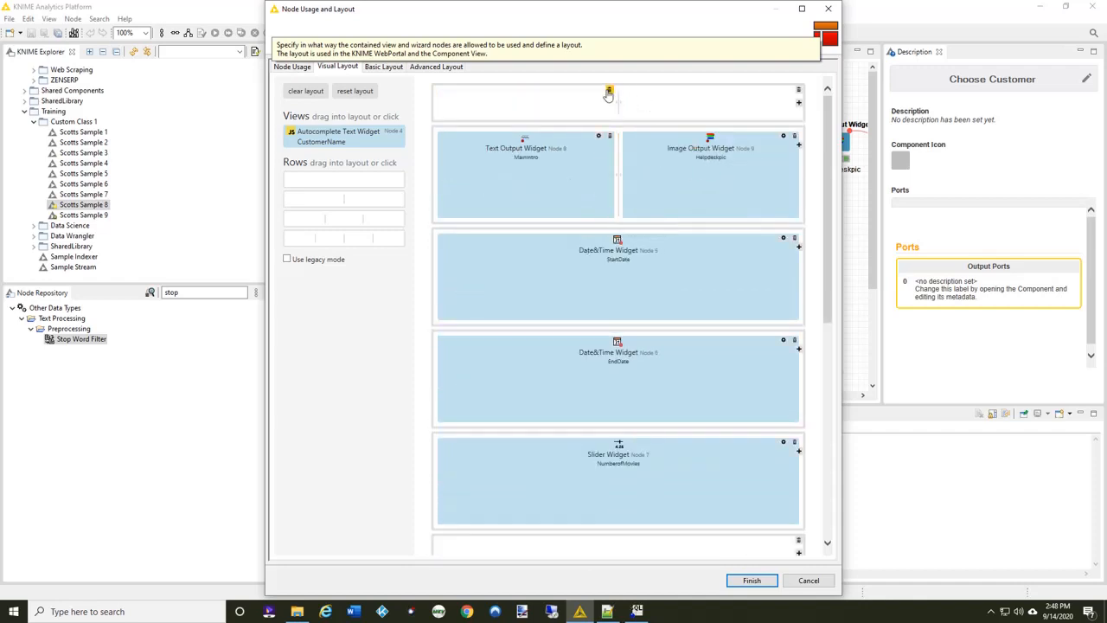
left_click(799, 91)
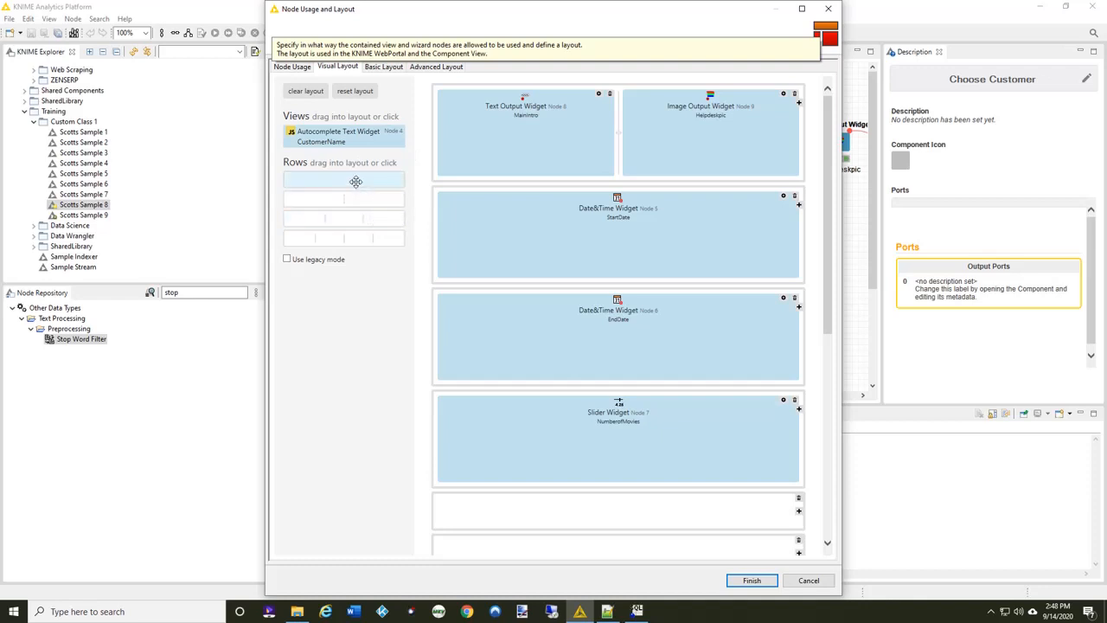
Add a one-column row below the header row and place the CustomerName autocomplete widget in it
left_click_drag(355, 182, 472, 199)
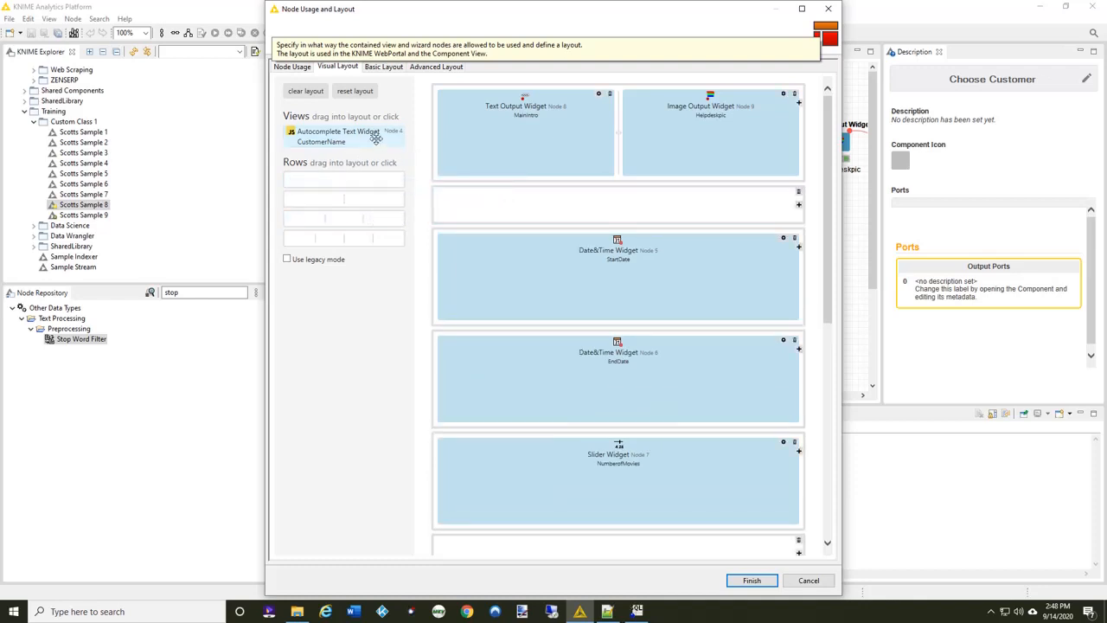
left_click_drag(375, 134, 592, 221)
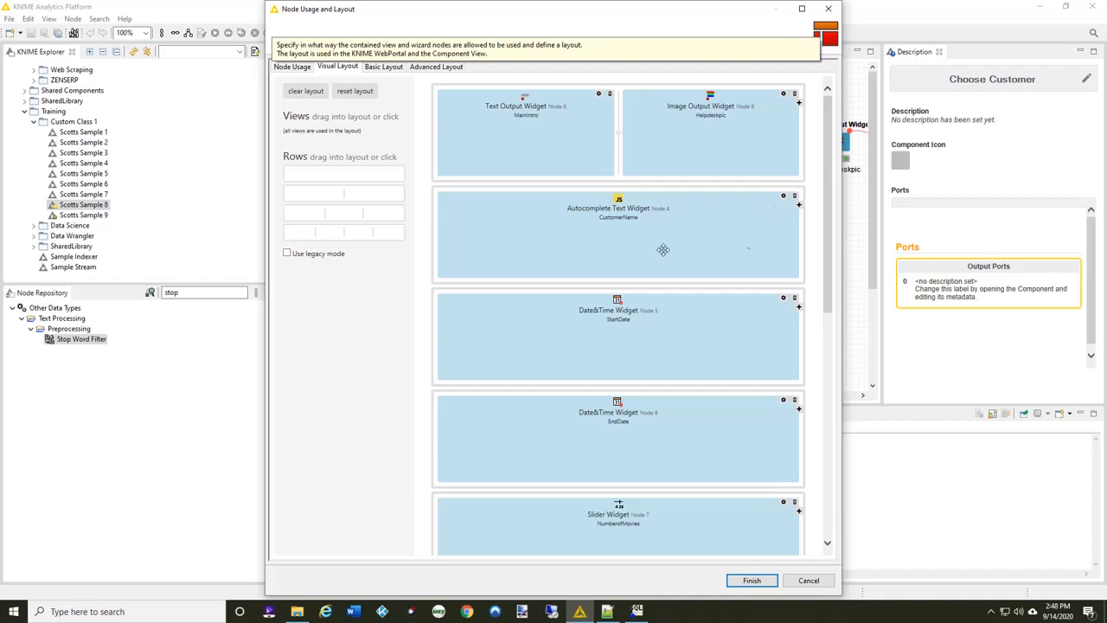
Insert a two-column row below the header and nest three one-column rows in its first column
scroll(627, 253, "down", 1)
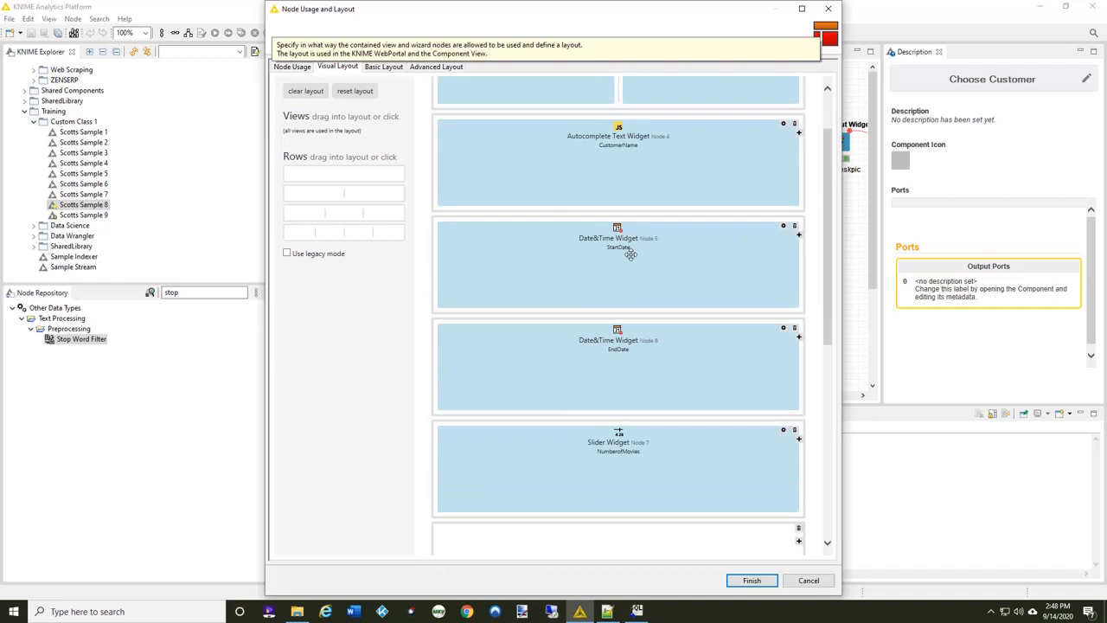
scroll(631, 253, "down", 3)
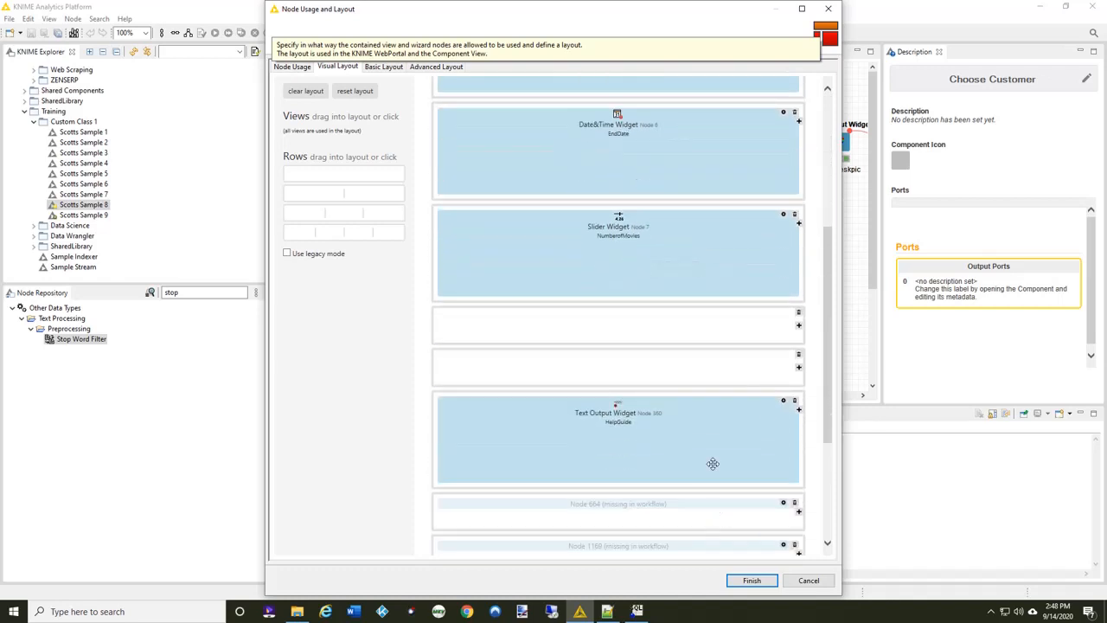
scroll(721, 438, "up", 4)
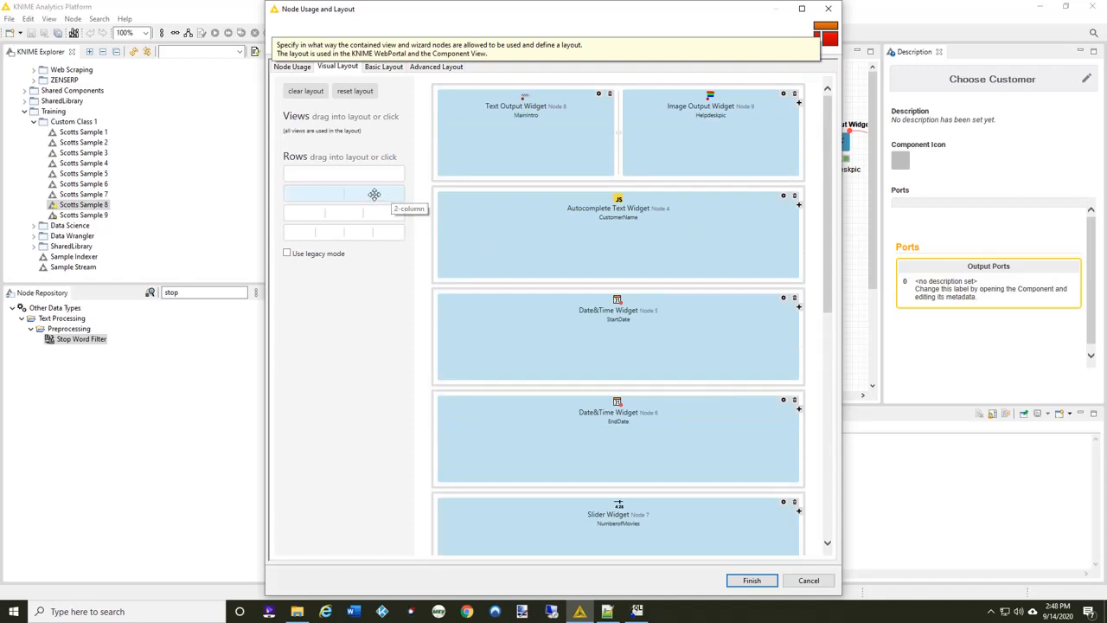
left_click_drag(374, 194, 622, 192)
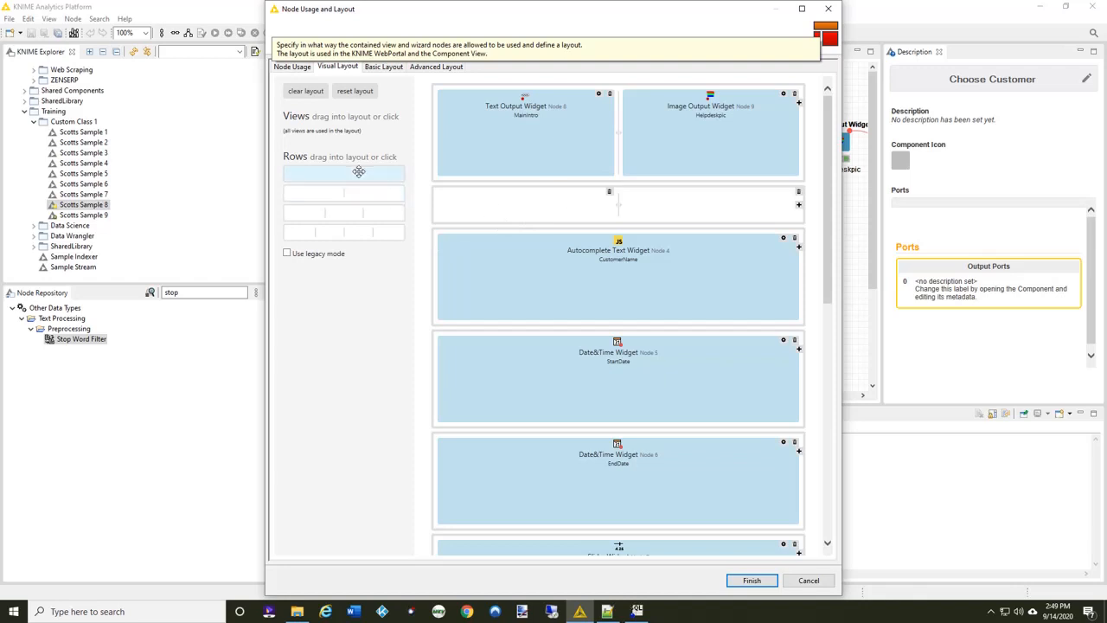
left_click_drag(359, 172, 537, 235)
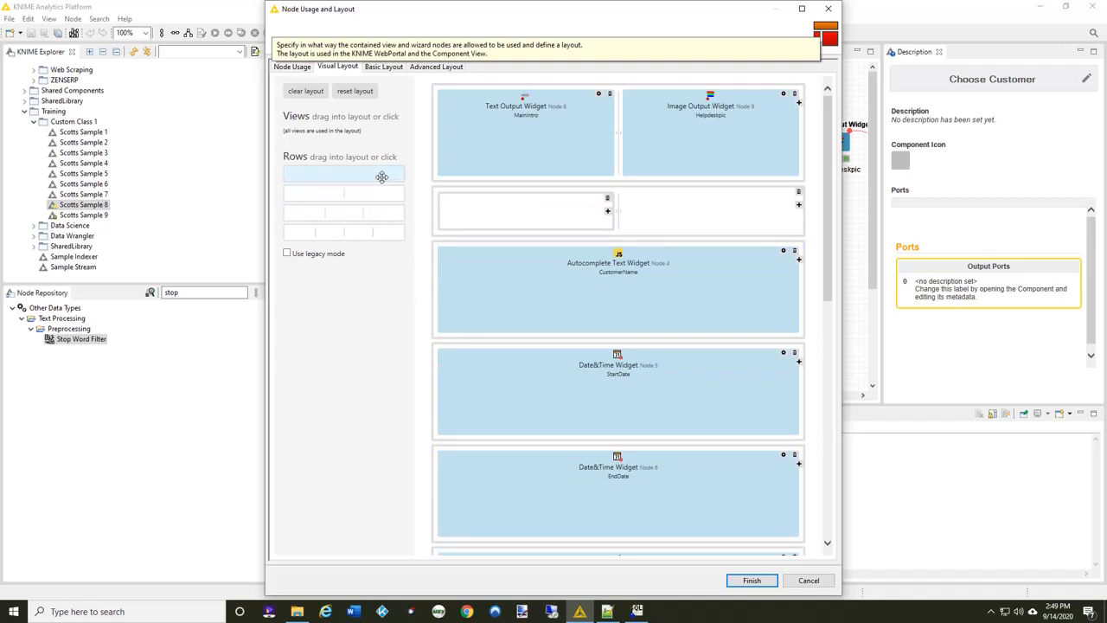
left_click_drag(382, 173, 517, 258)
left_click_drag(450, 225, 583, 268)
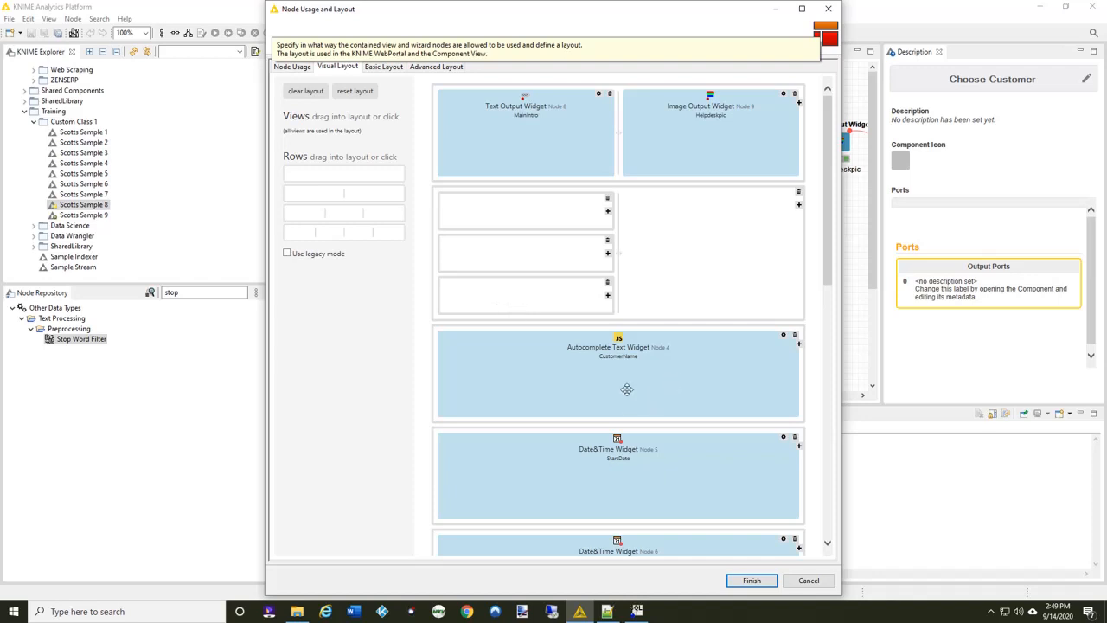
Stack the CustomerName, StartDate, EndDate and NumberofMovies widgets in that order in the first column of the new two-column row
left_click_drag(625, 388, 542, 223)
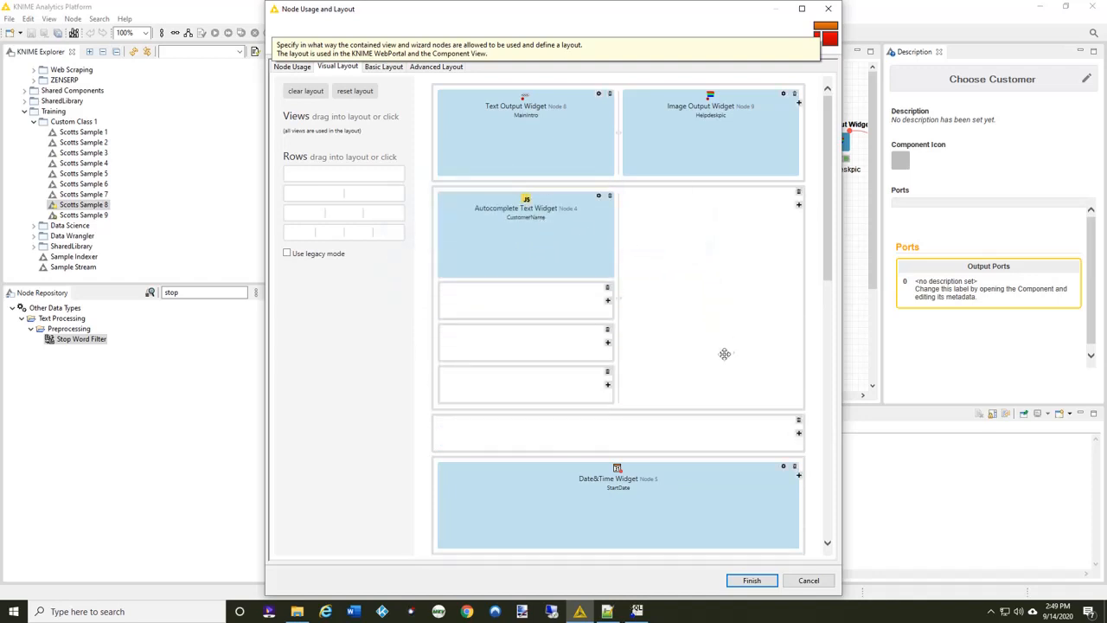
scroll(726, 354, "down", 1)
left_click_drag(665, 442, 560, 239)
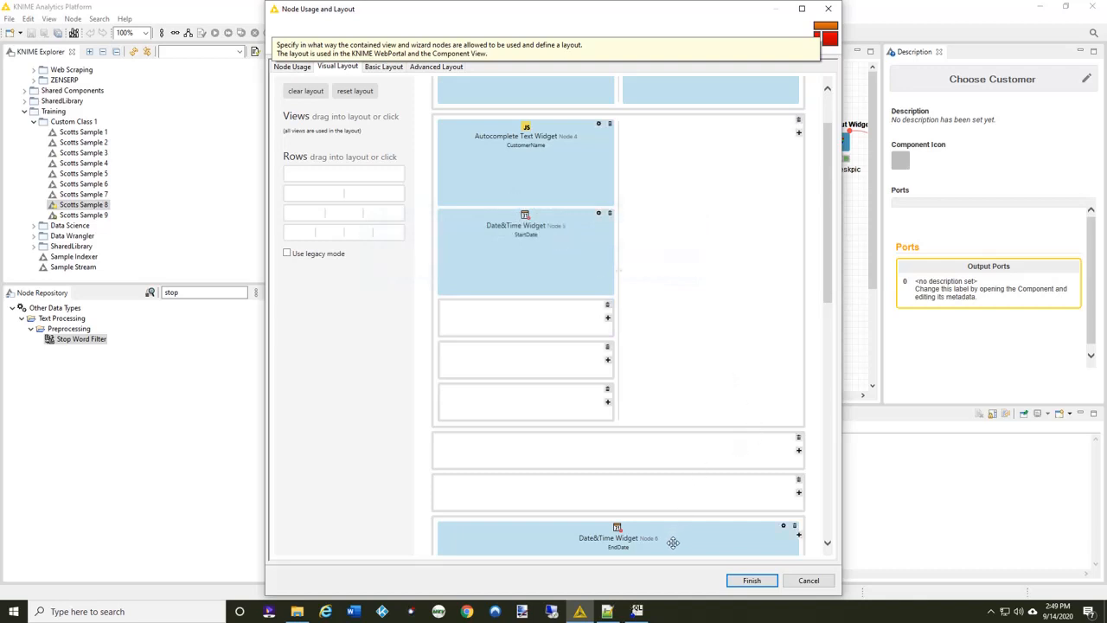
left_click_drag(671, 541, 555, 327)
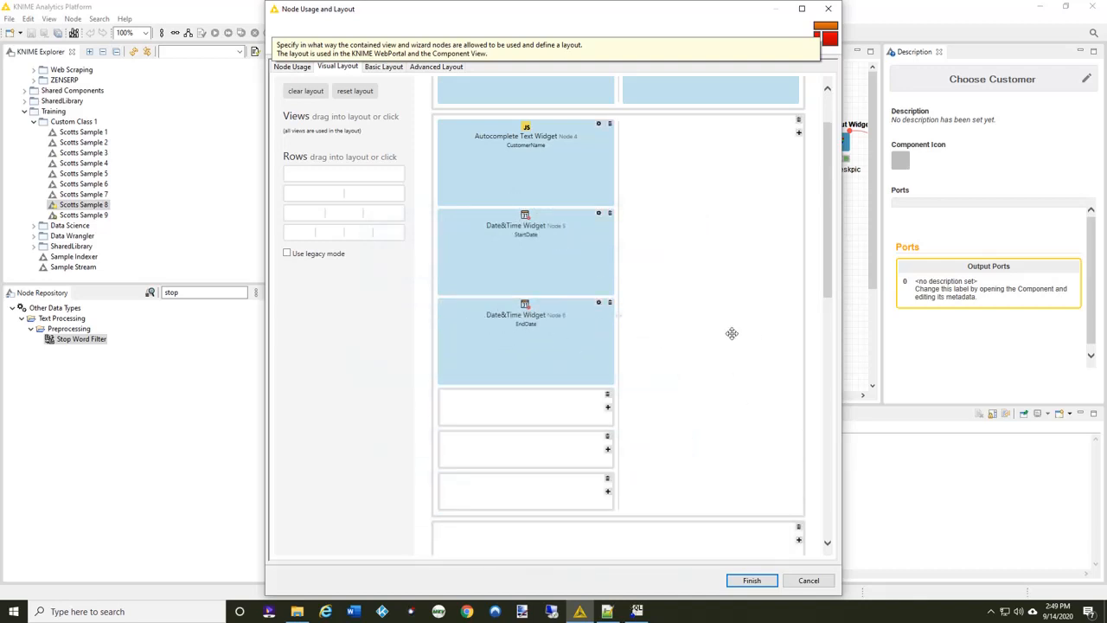
scroll(727, 329, "down", 2)
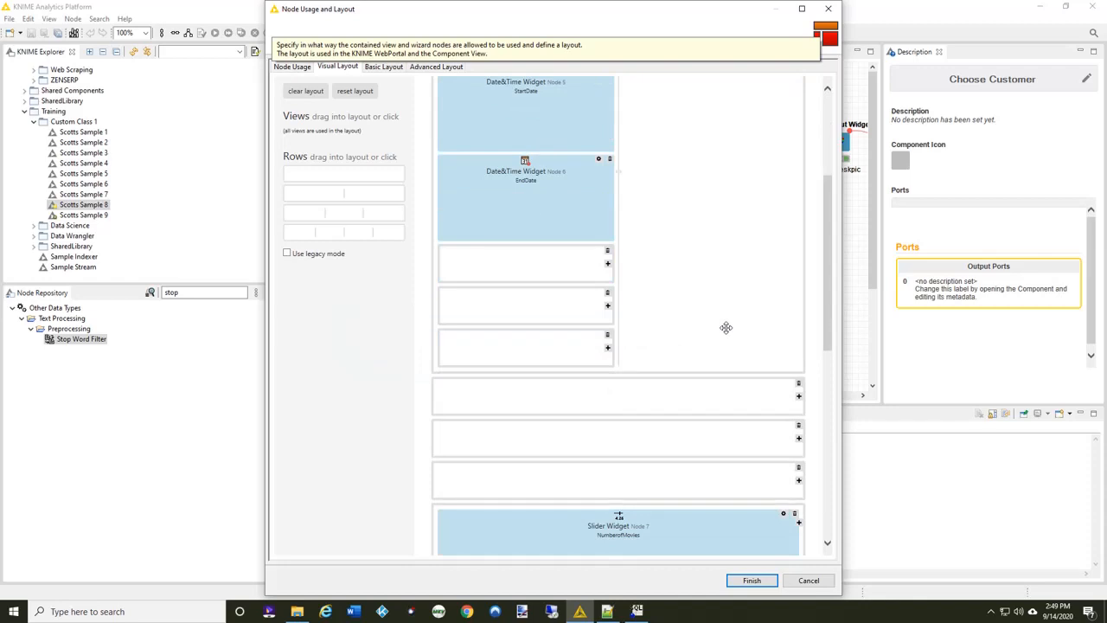
left_click_drag(661, 547, 556, 272)
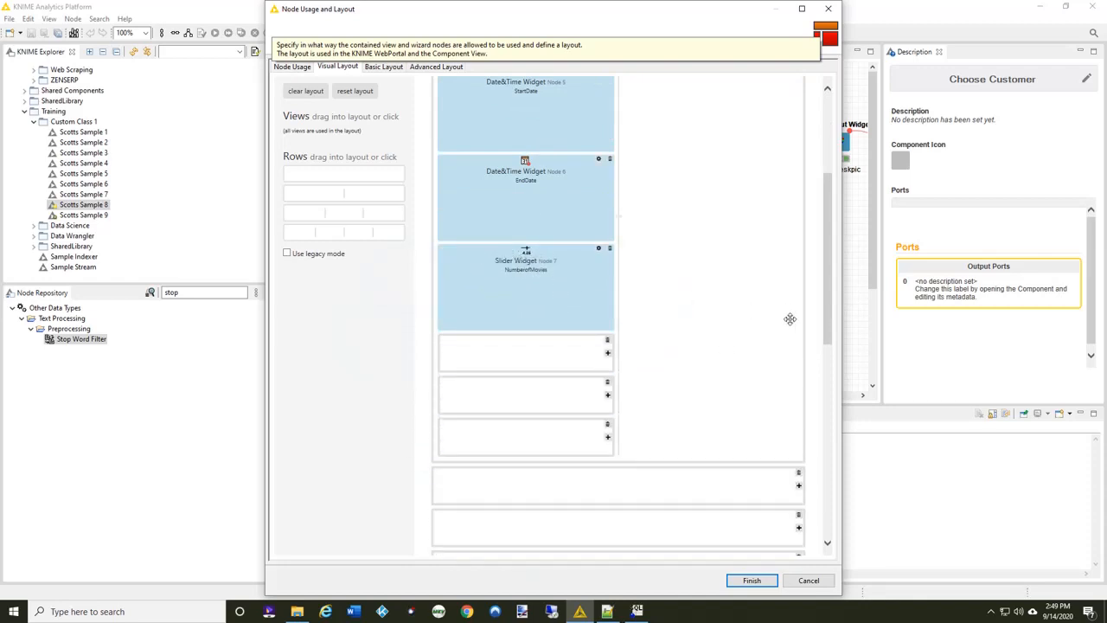
Delete the three empty nested rows below the NumberofMovies slider
left_click(607, 340)
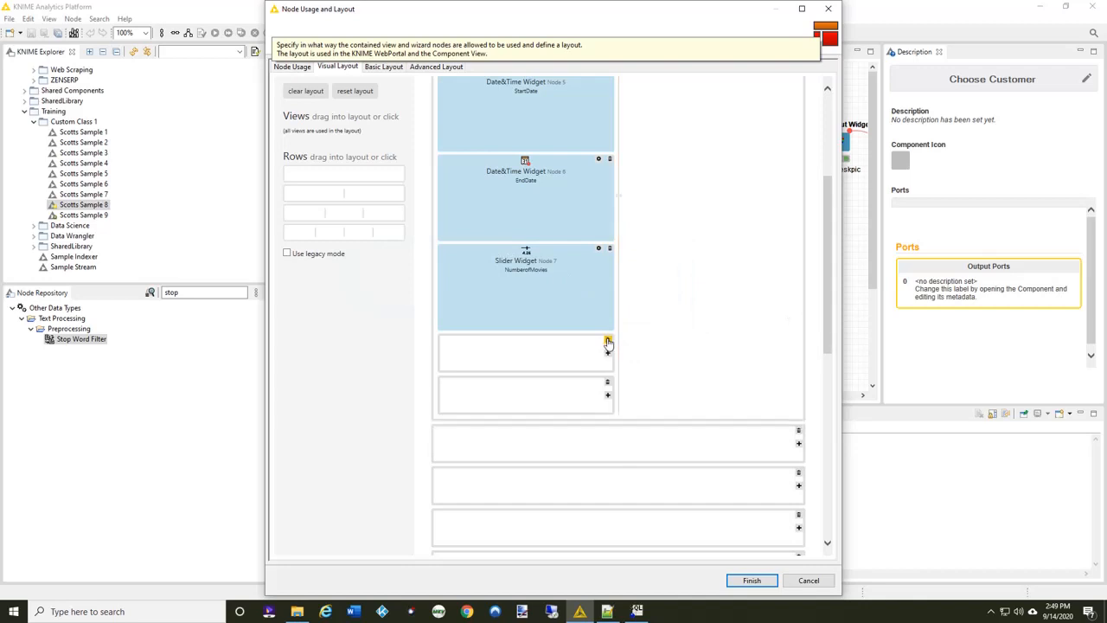
left_click(608, 342)
left_click(608, 342)
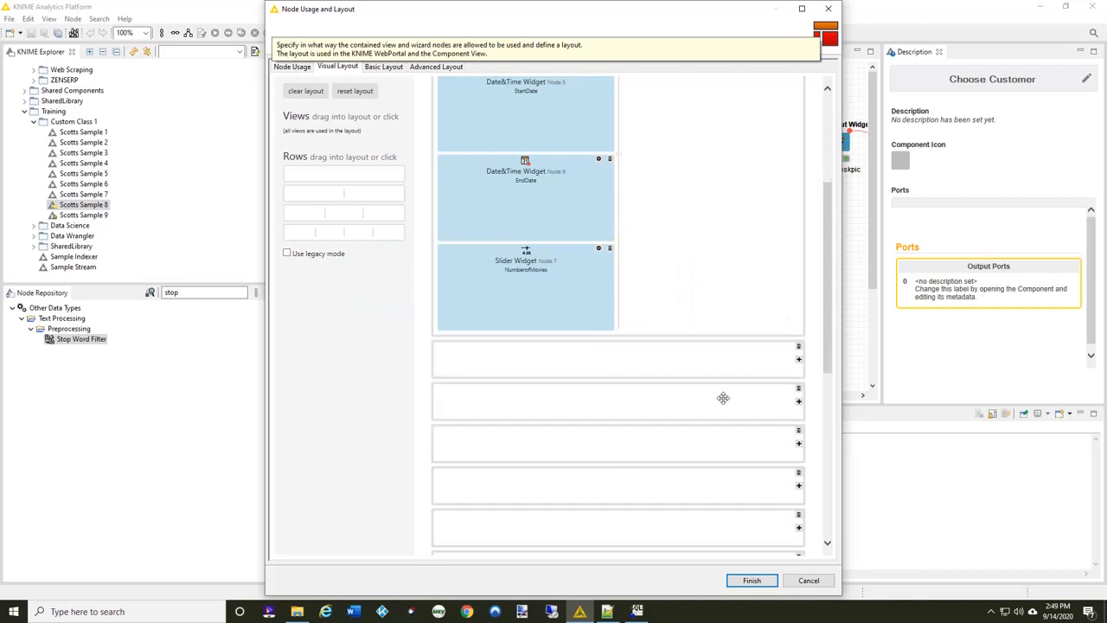
Delete the empty full-width rows between the two-column input row and the HelpGuide widget
left_click(799, 348)
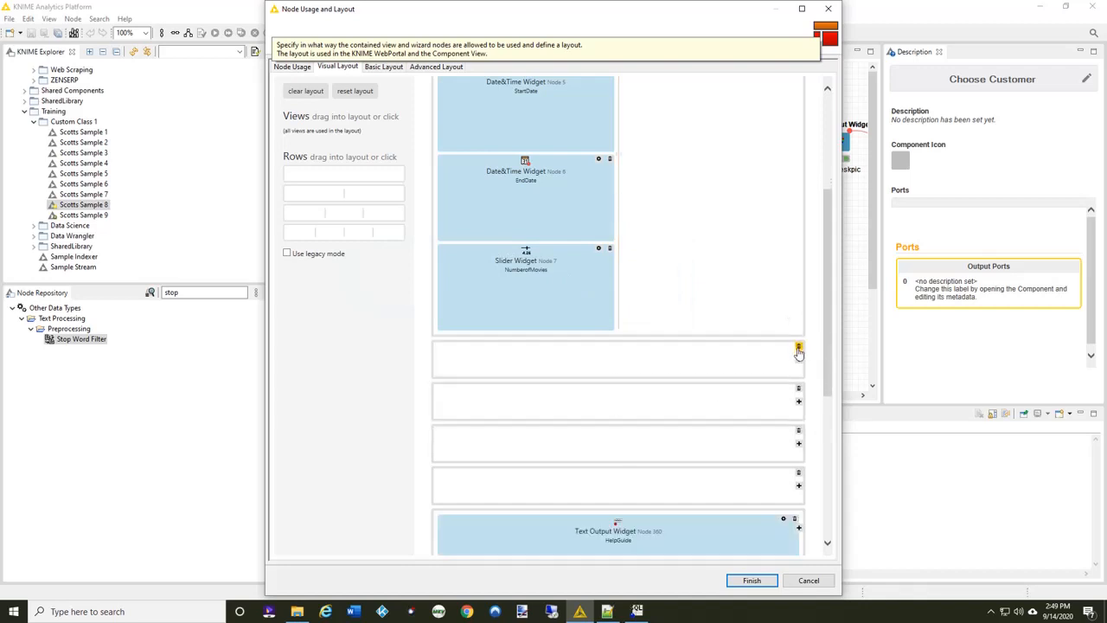
left_click(799, 347)
left_click(799, 347)
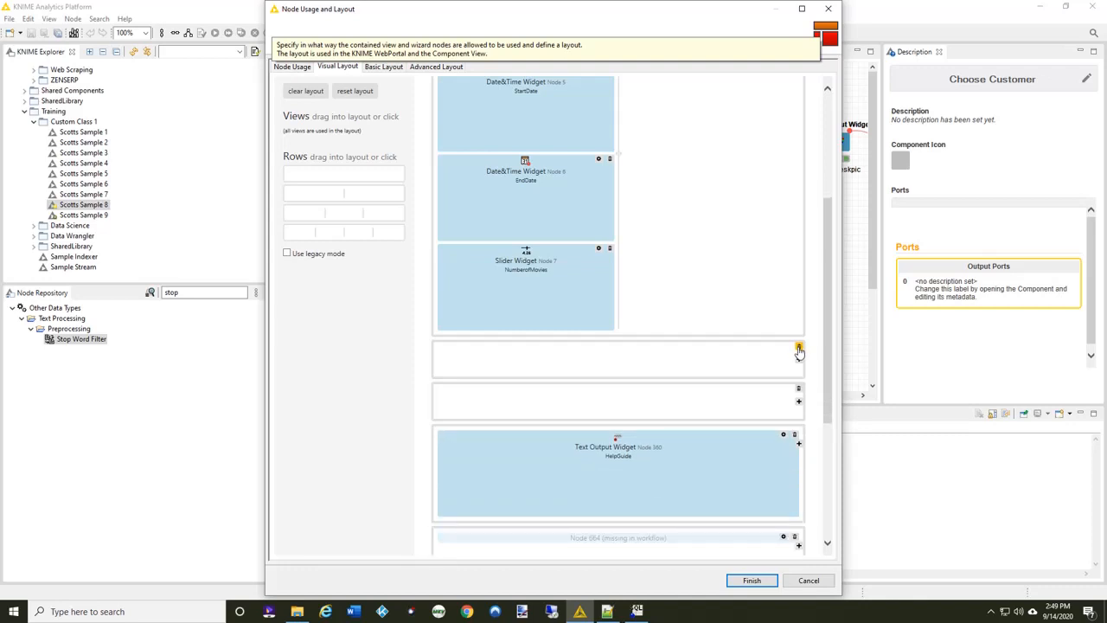
left_click(798, 348)
left_click(799, 348)
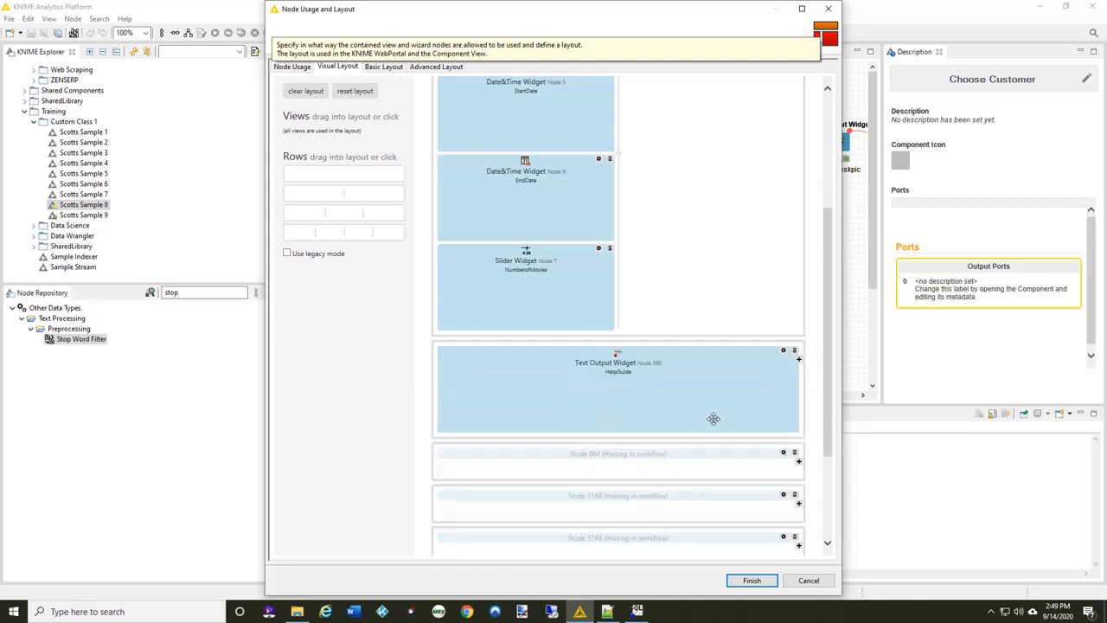
Move the HelpGuide text output widget into the second column of the row holding the customer input widgets
left_click_drag(713, 418, 729, 230)
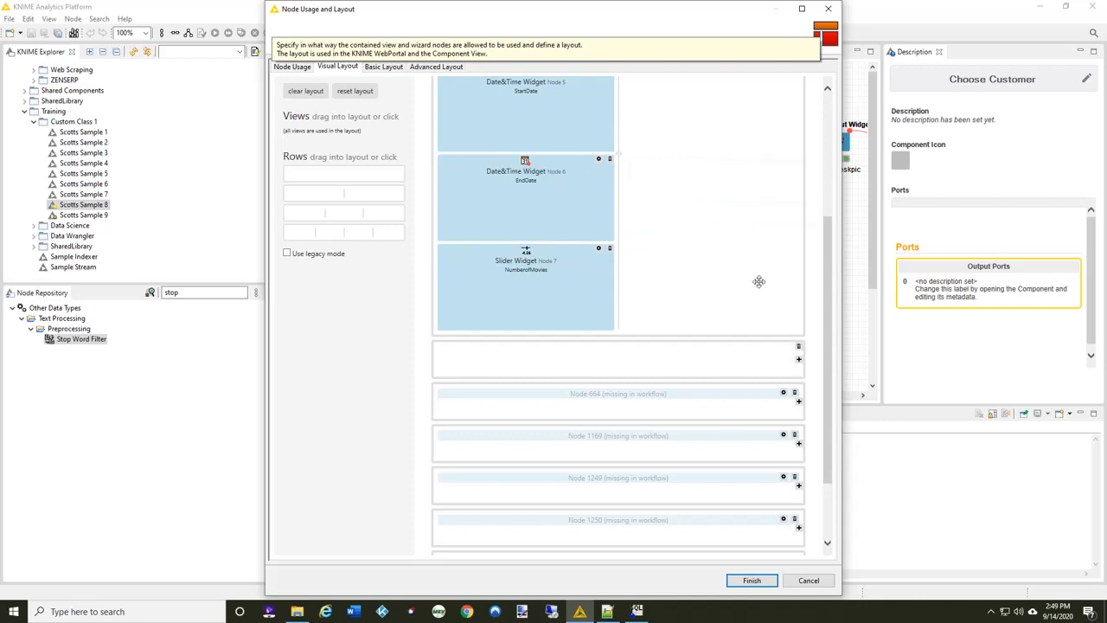
scroll(756, 275, "up", 3)
scroll(759, 275, "down", 3)
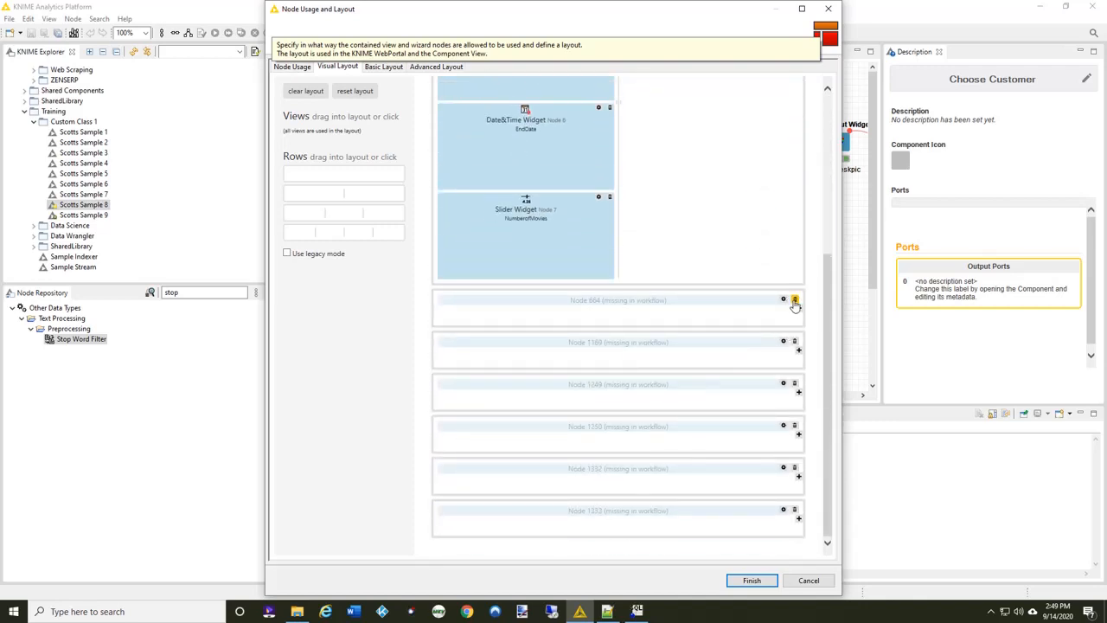
Delete the layout entries for all nodes missing in the workflow along with their leftover rows, and accept the layout
left_click(795, 298)
left_click(795, 341)
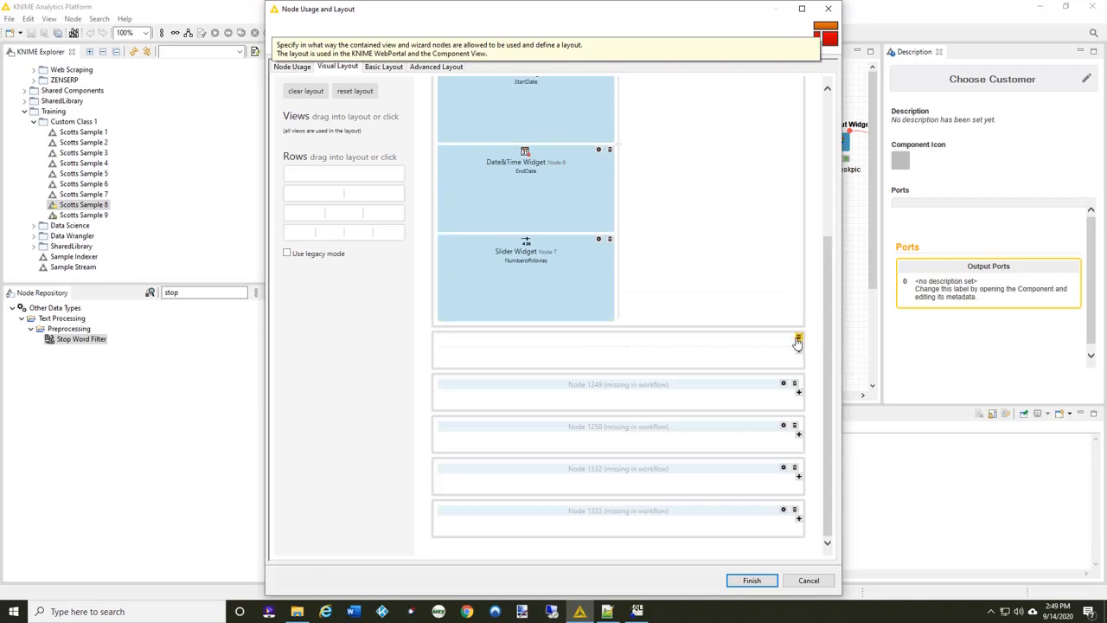
left_click(794, 383)
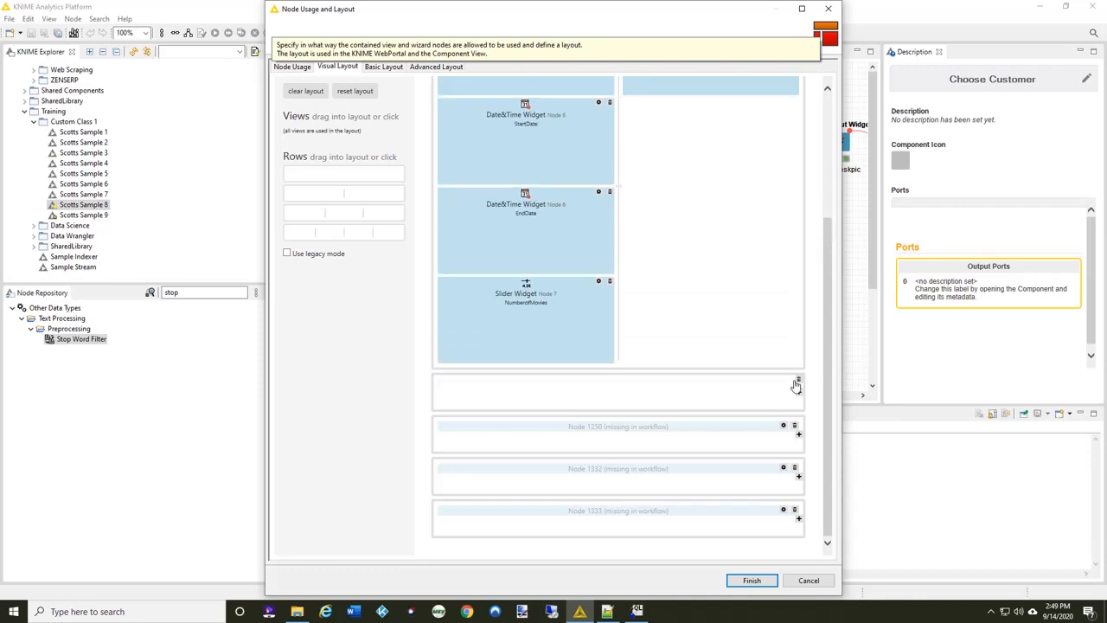
left_click(795, 425)
left_click(795, 467)
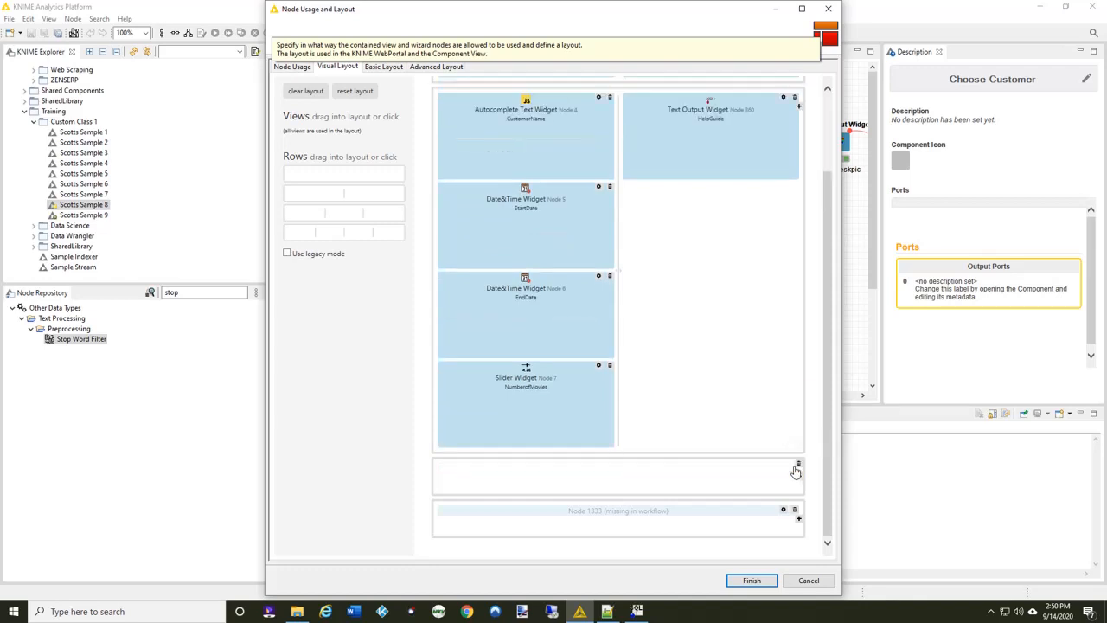
left_click(795, 510)
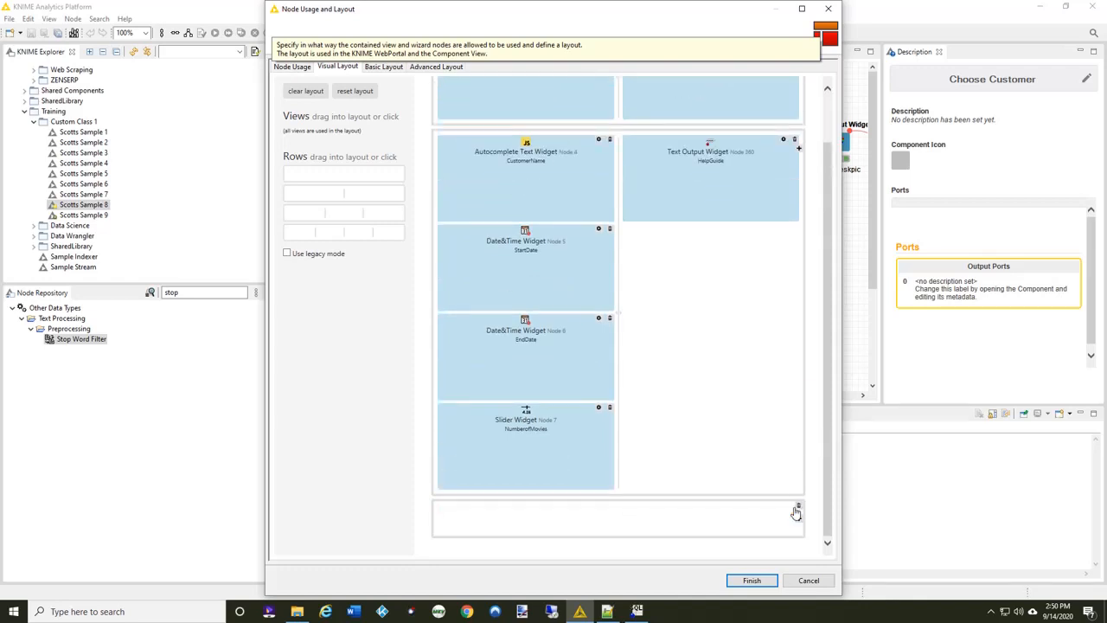
left_click(750, 586)
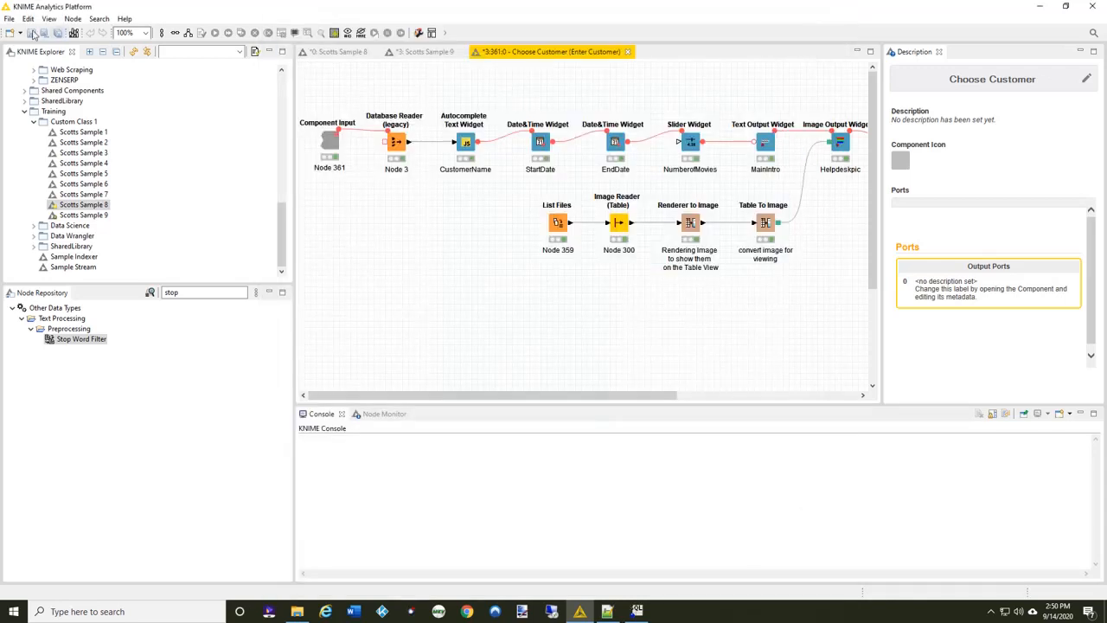
Save the component and preview the Choose Customer interactive view from the Scotts Sample 9 workflow, closing it when done
left_click(31, 33)
left_click(417, 52)
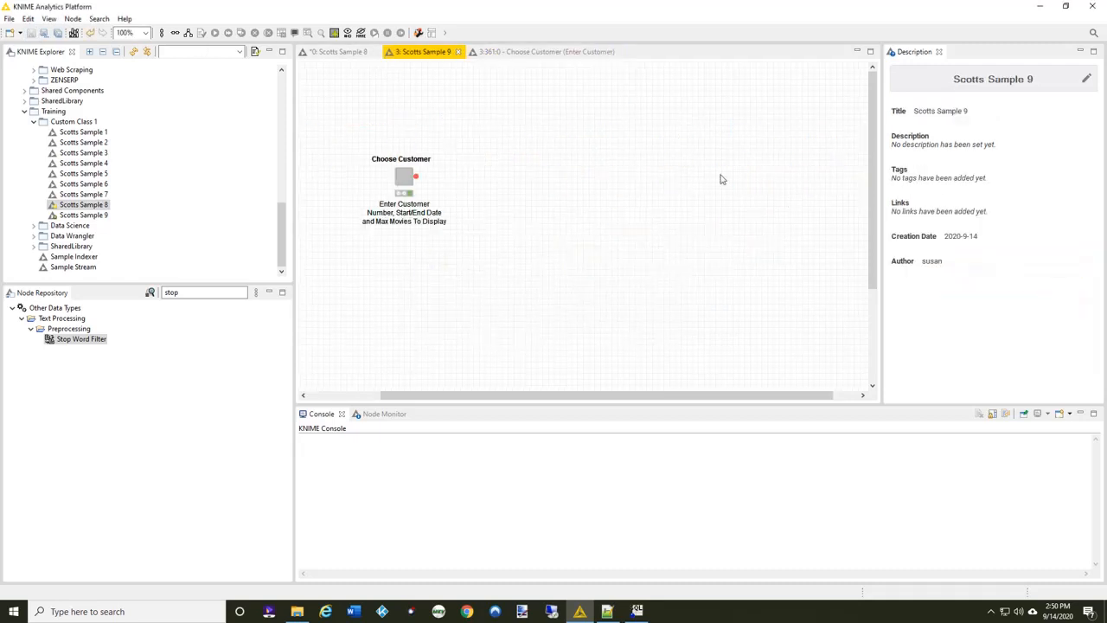
right_click(404, 179)
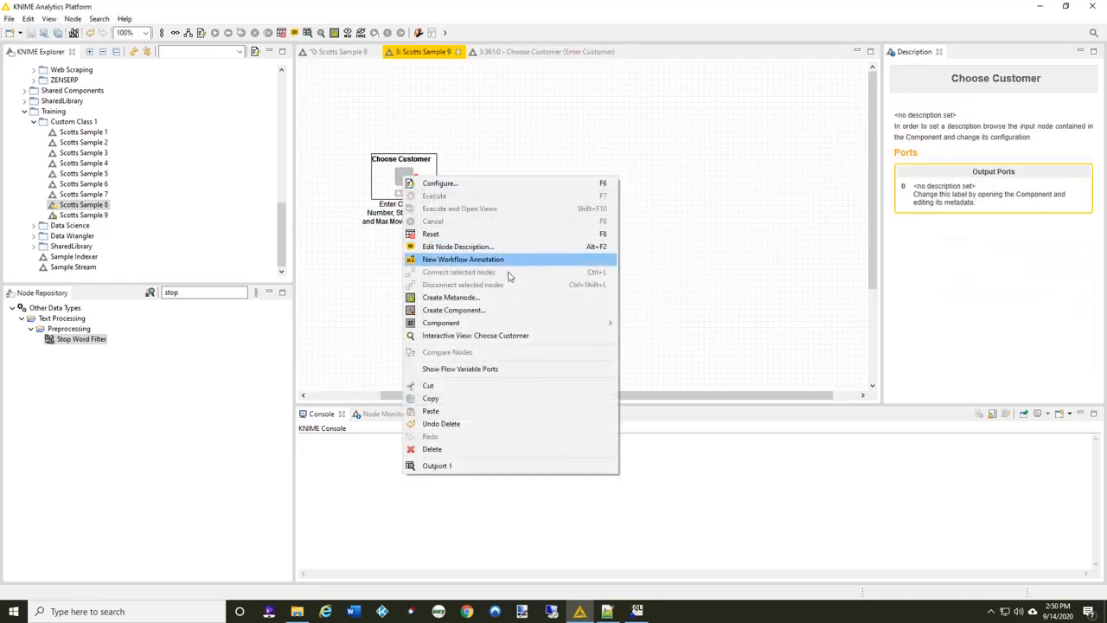
left_click(511, 335)
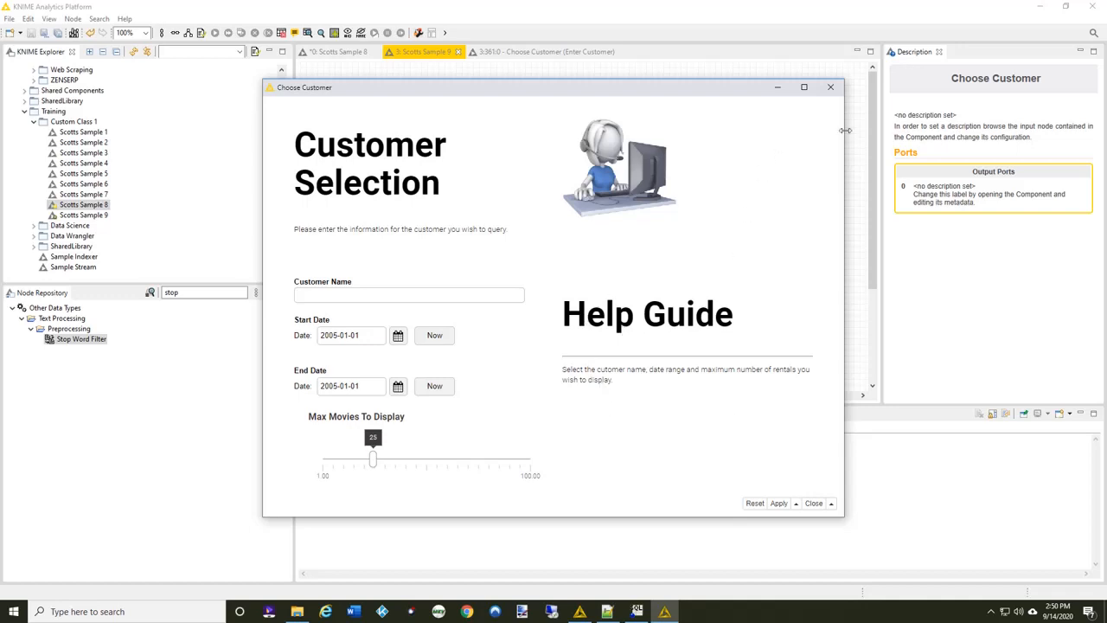
left_click(831, 86)
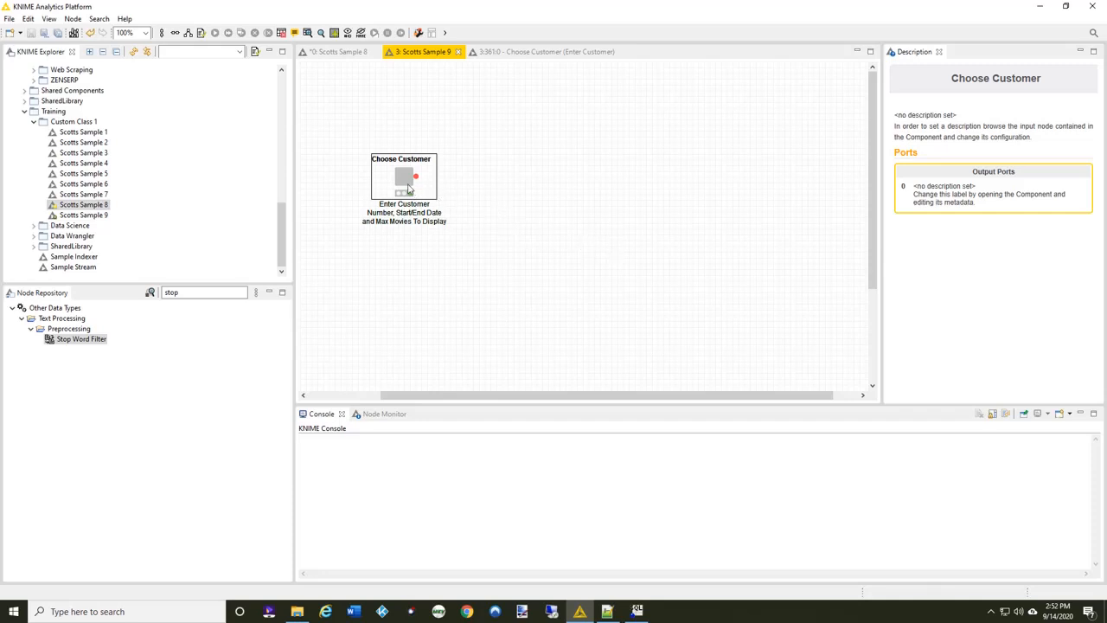
Switch to Chrome, search for w3schools and open the W3Schools Online Web Tutorials site
left_click(468, 611)
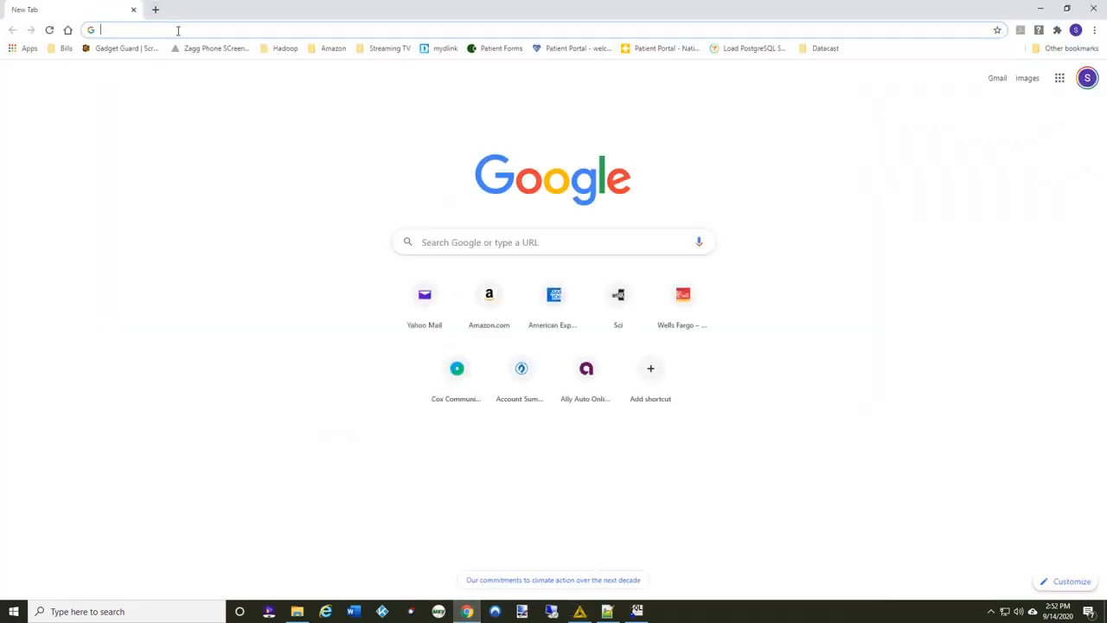
left_click(177, 29)
type("w")
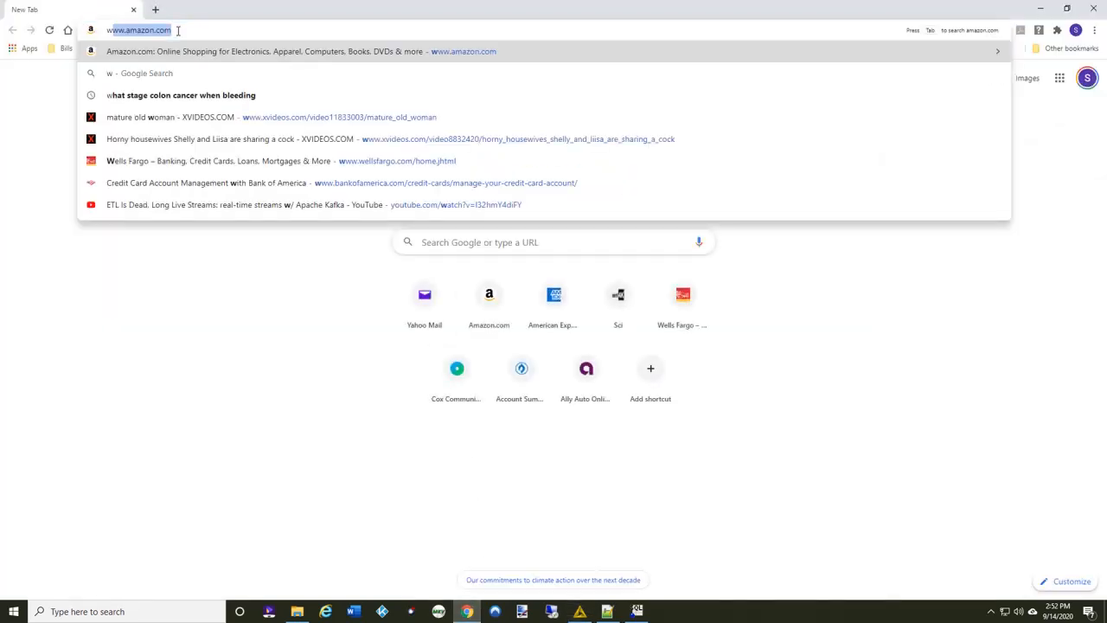
type("3sw")
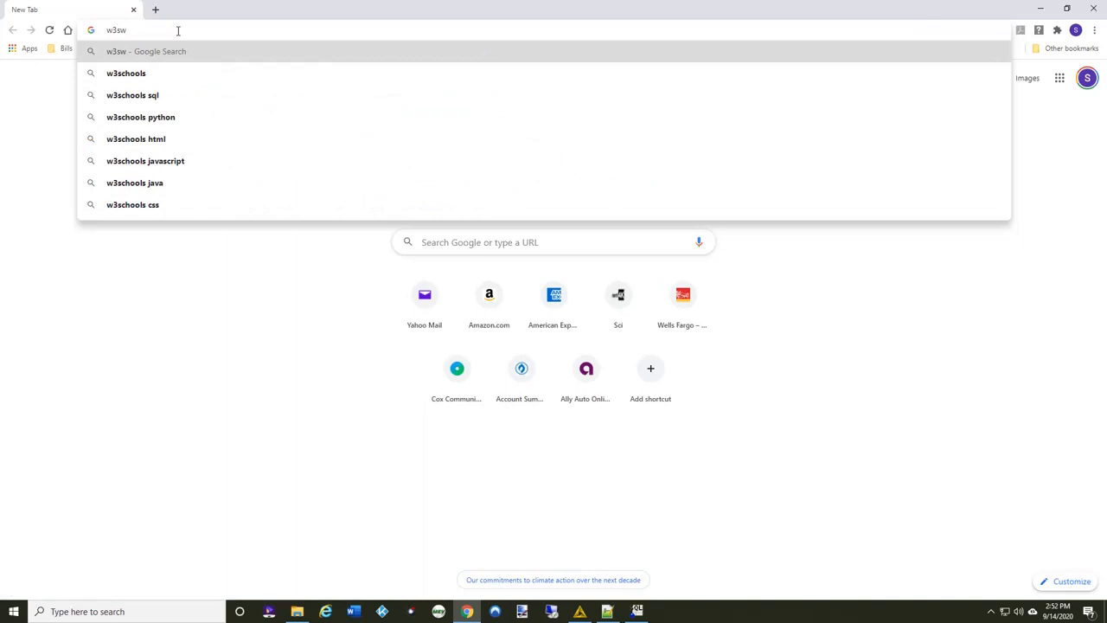
left_click(149, 77)
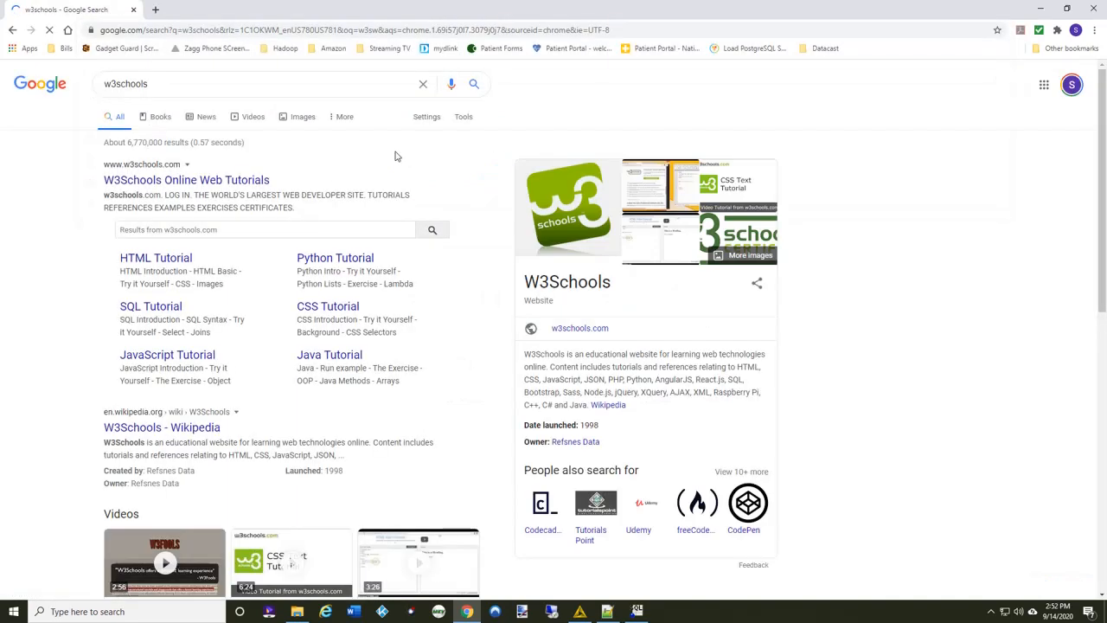
left_click(216, 181)
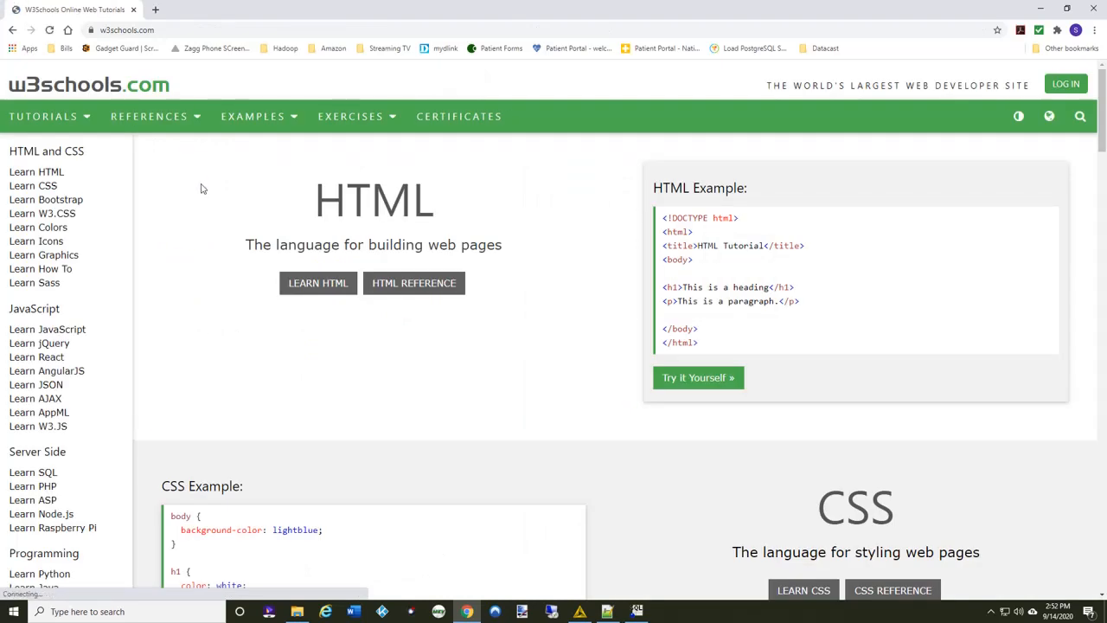
Look over the list of W3Schools tutorials, then open the CSS tutorial and view its introductory CSS example
scroll(19, 283, "down", 2)
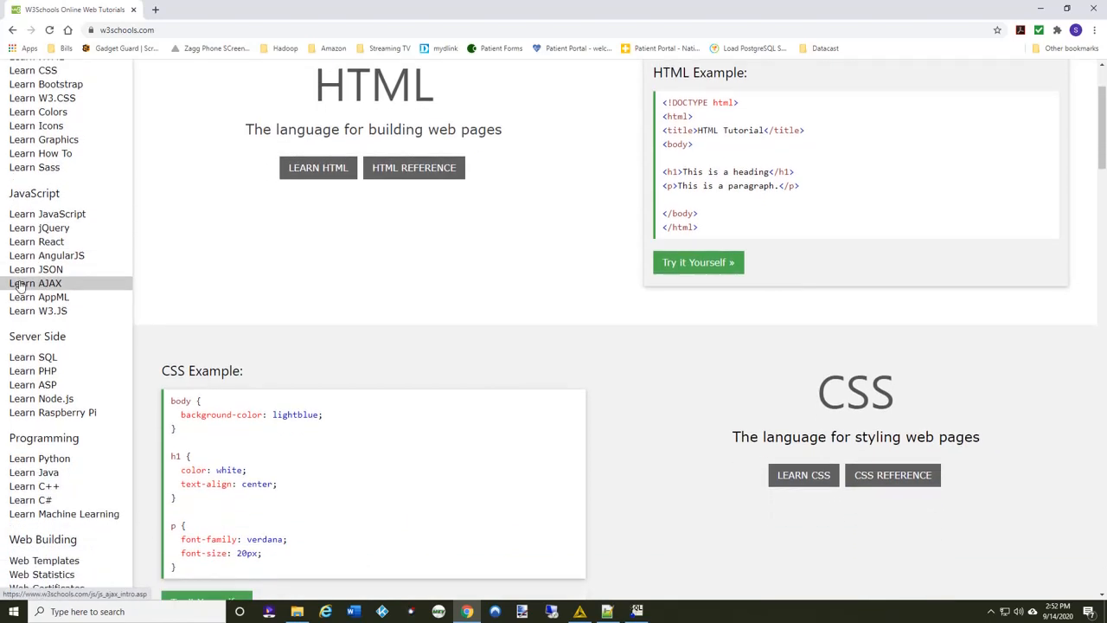
scroll(67, 421, "down", 3)
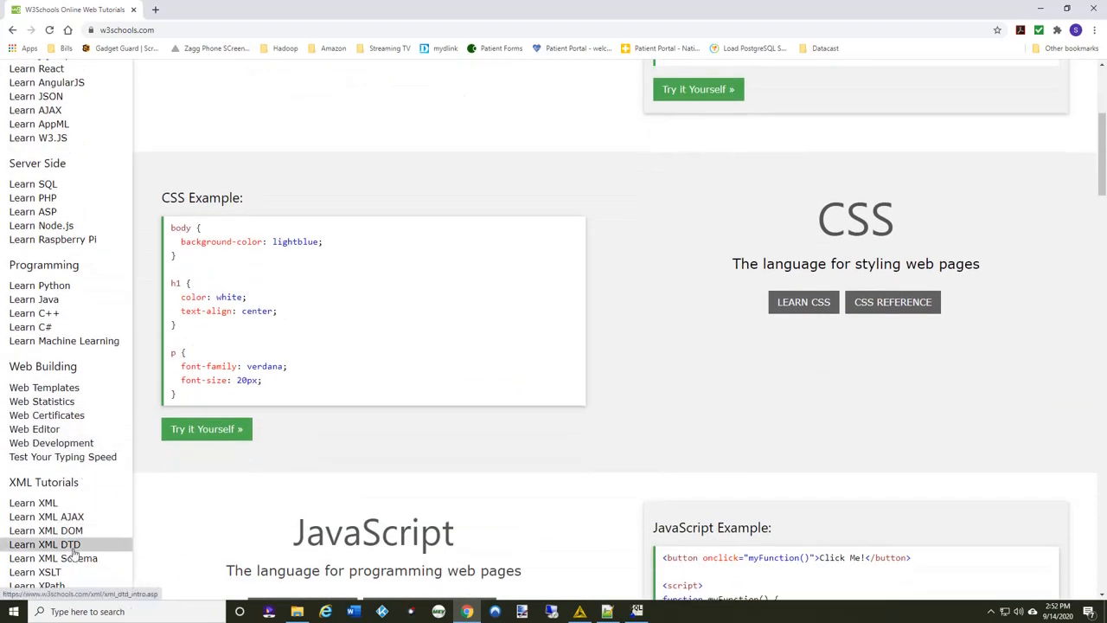
scroll(74, 428, "up", 5)
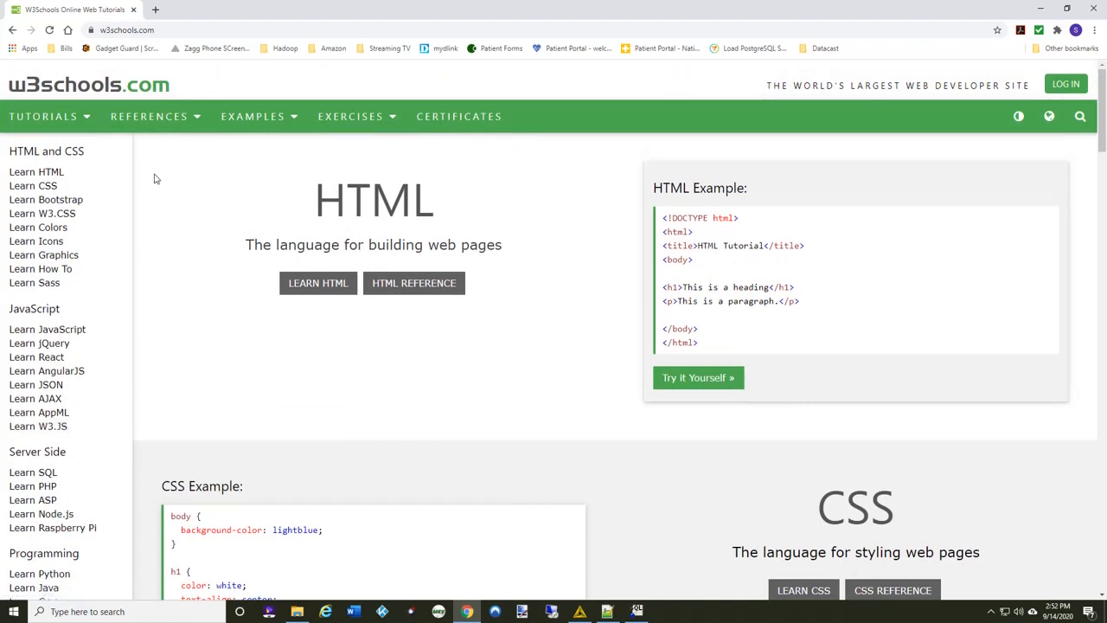
left_click(52, 186)
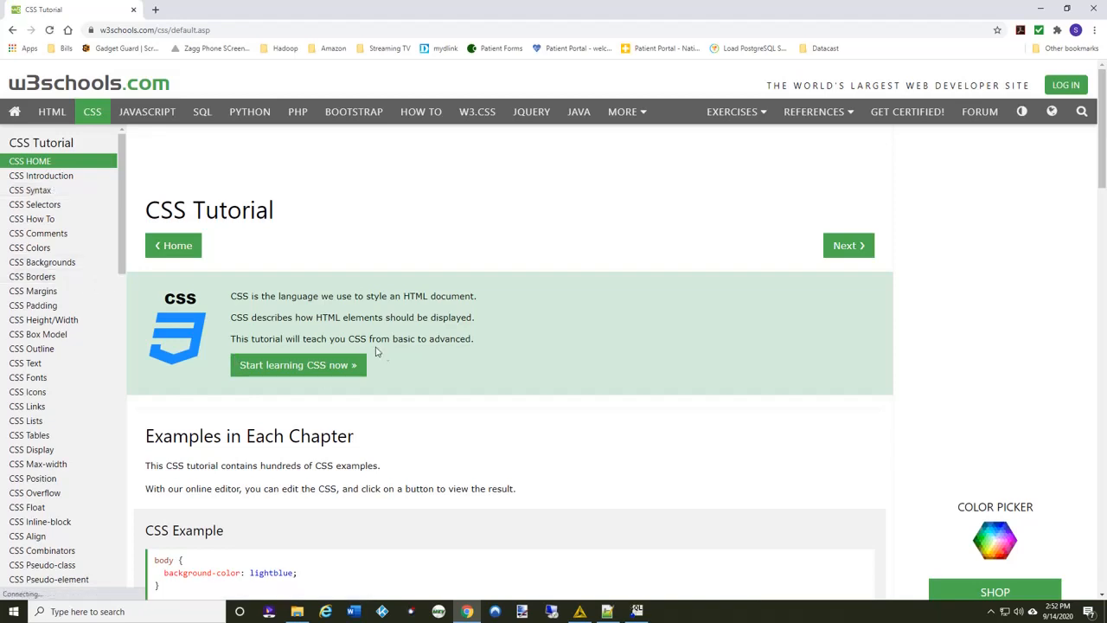
scroll(364, 357, "down", 3)
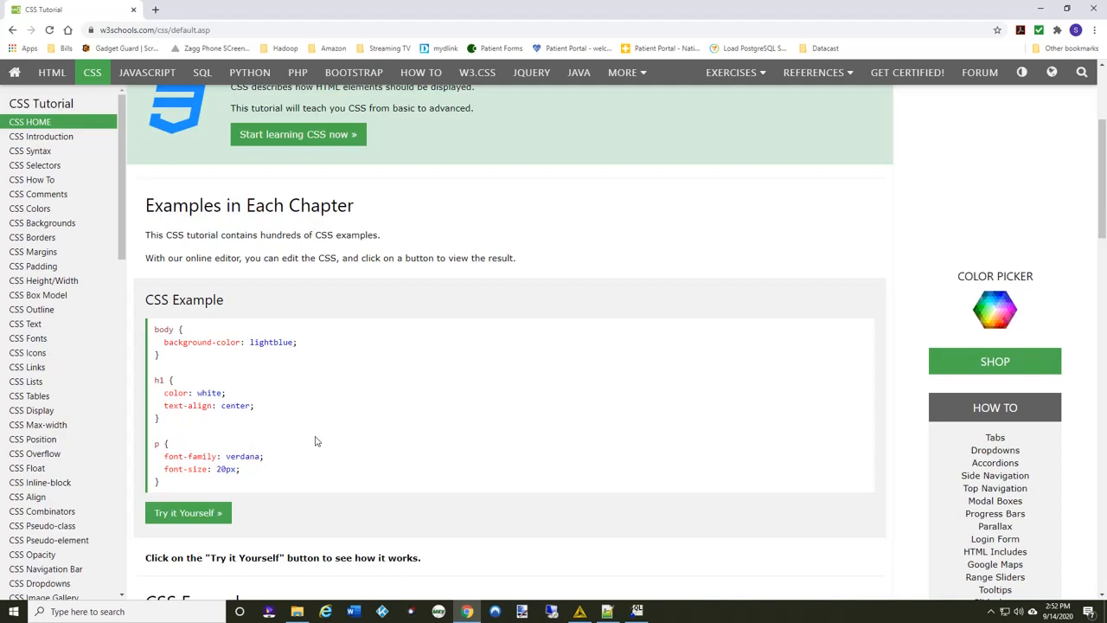
scroll(316, 441, "down", 1)
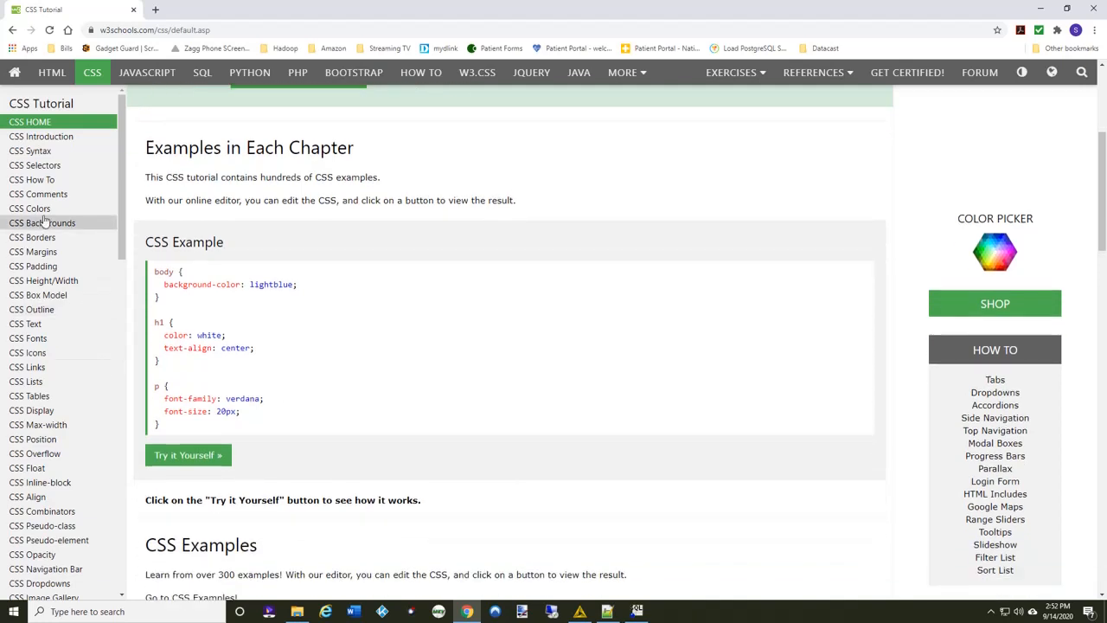
Open the CSS Tables chapter and examine its examples for table borders, width and height, alignment and padding
left_click(48, 397)
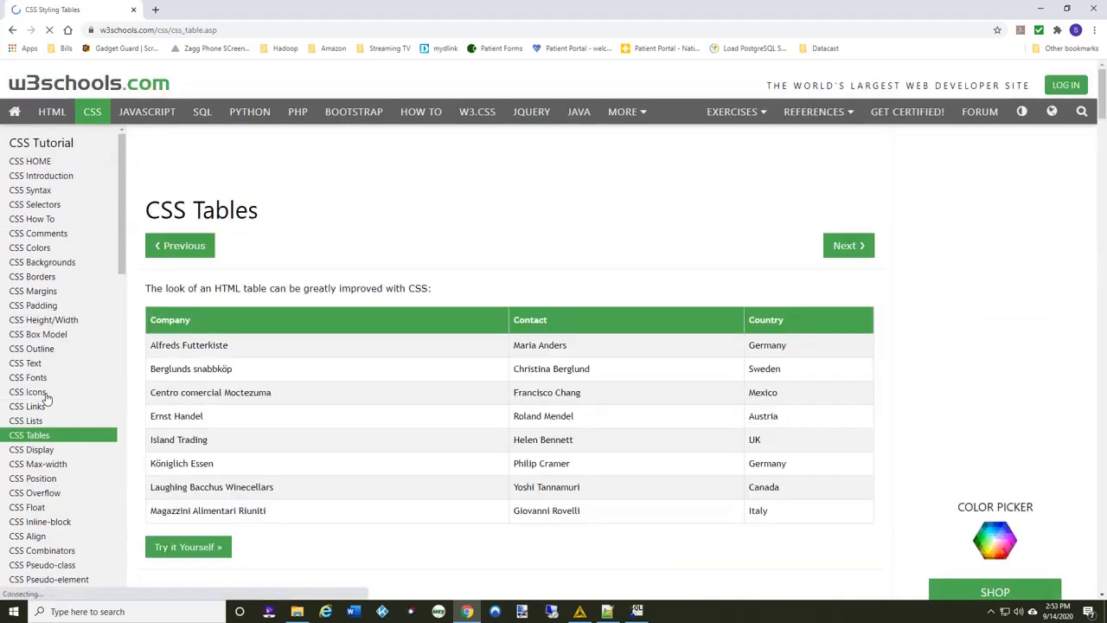
scroll(533, 232, "down", 3)
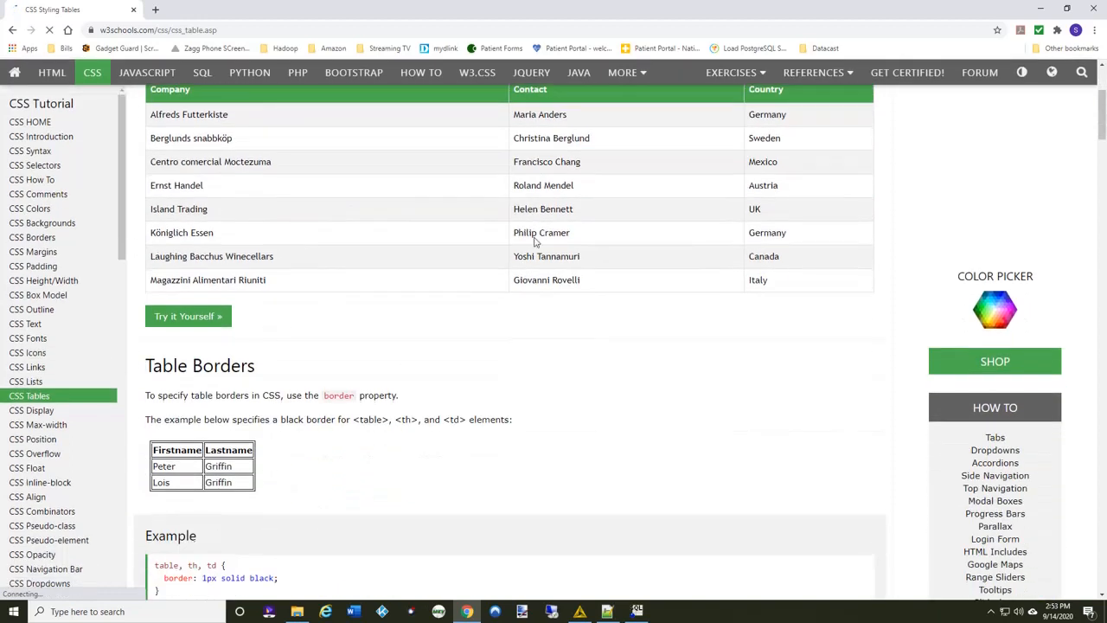
scroll(337, 190, "up", 1)
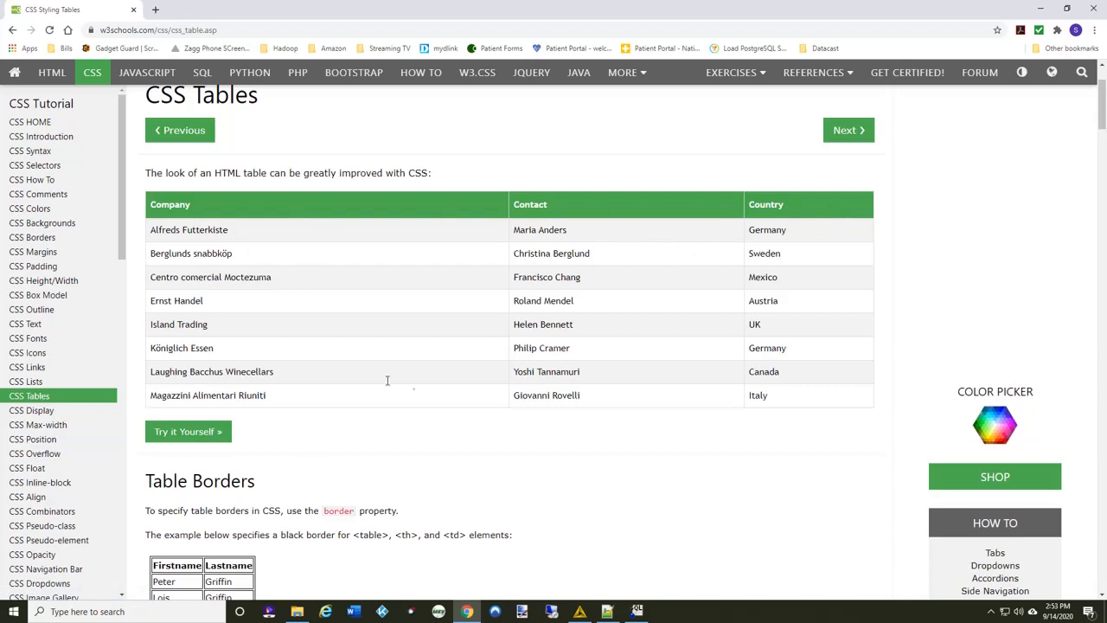
scroll(412, 373, "down", 3)
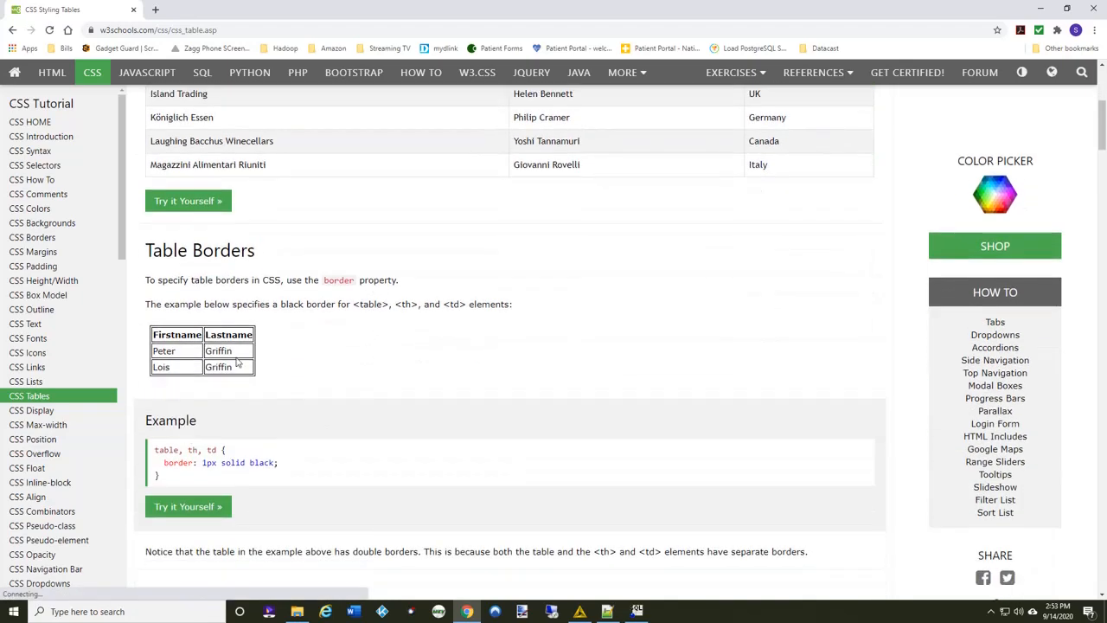
scroll(246, 363, "down", 2)
scroll(255, 366, "down", 1)
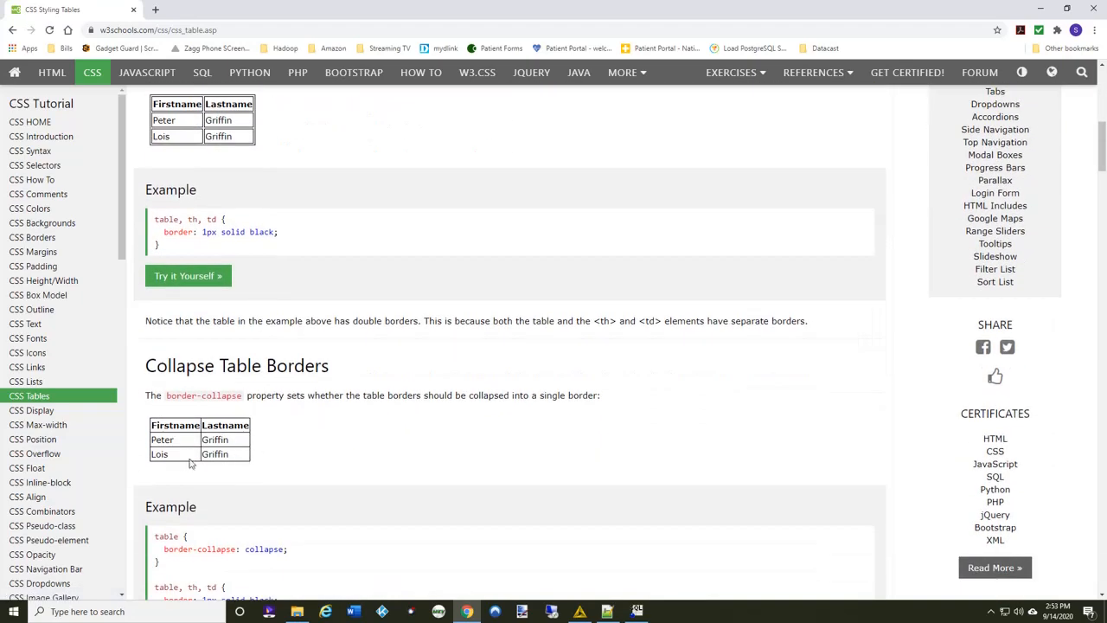
scroll(302, 440, "down", 5)
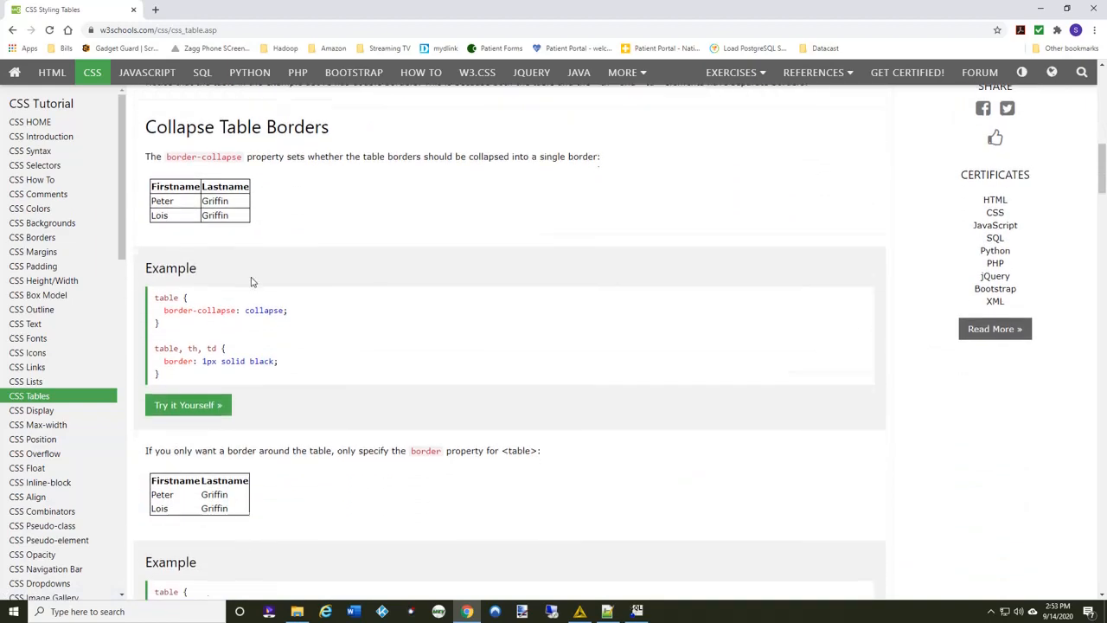
scroll(276, 322, "down", 7)
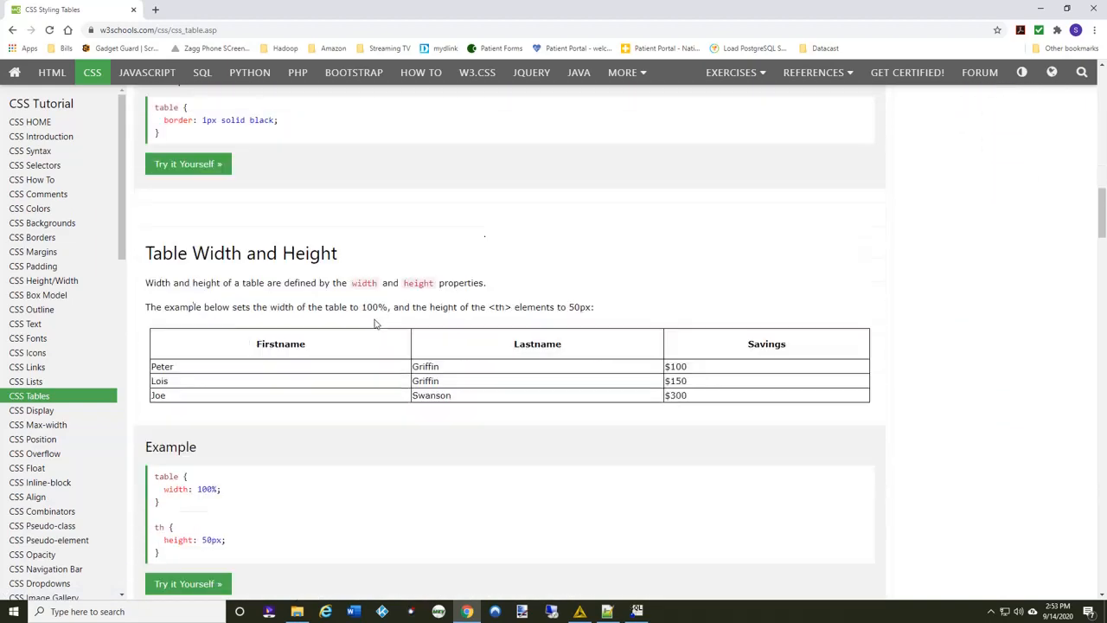
scroll(376, 324, "down", 5)
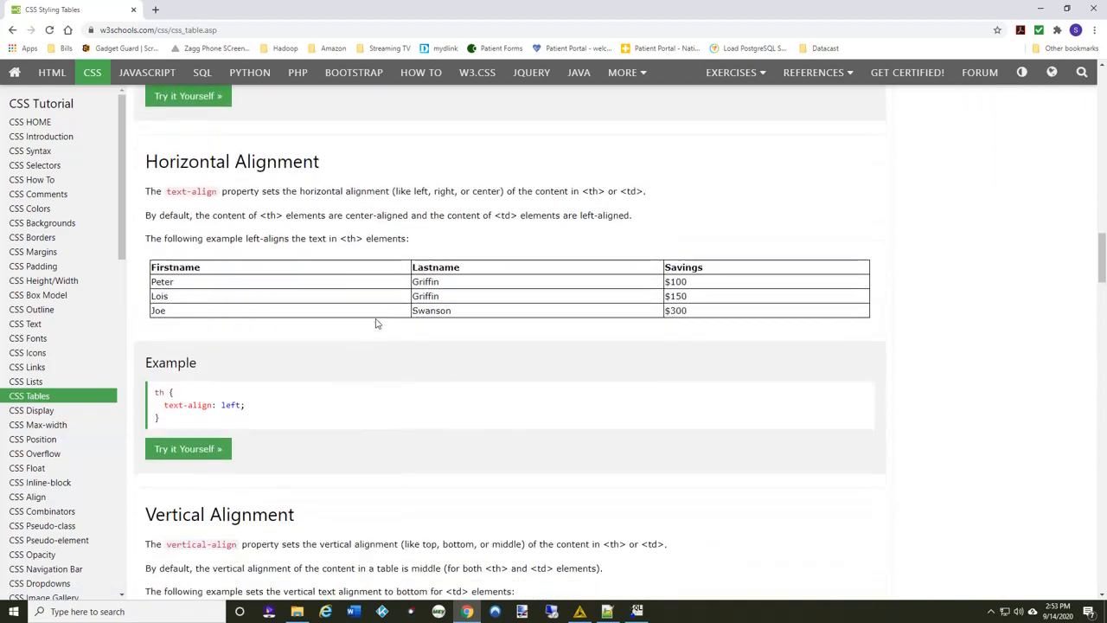
scroll(531, 273, "down", 4)
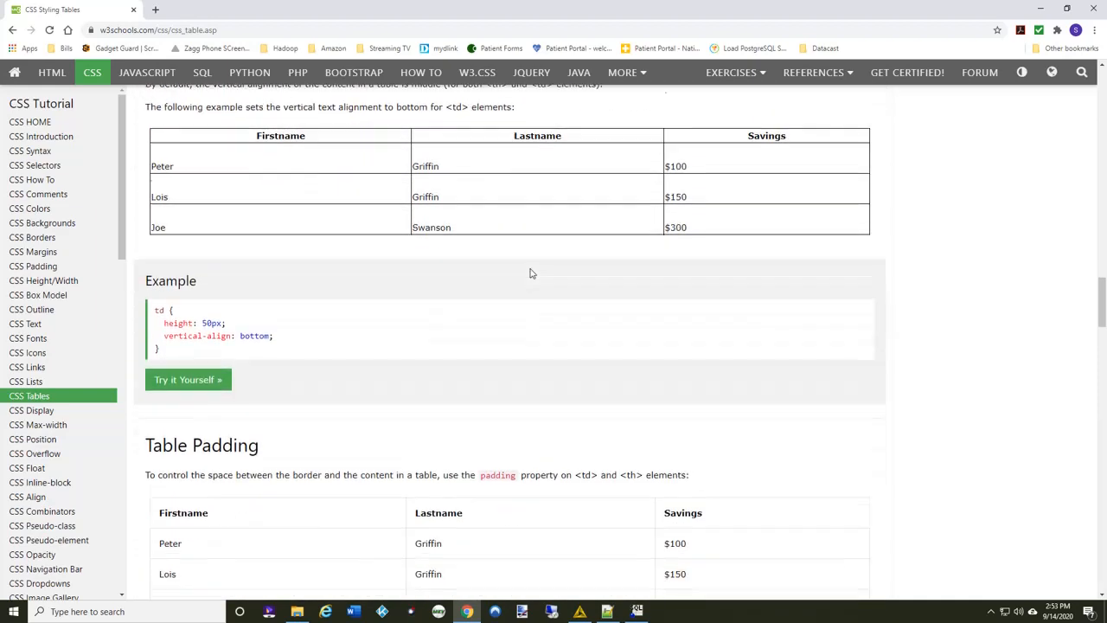
scroll(590, 236, "up", 1)
scroll(588, 242, "down", 6)
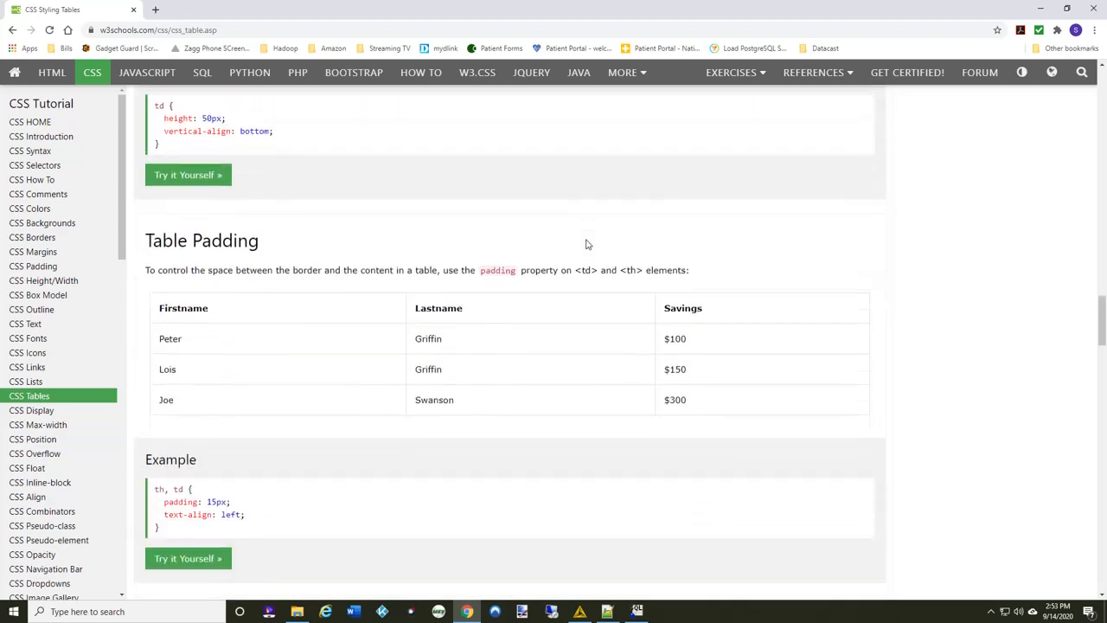
Look over the CSS Tables examples for horizontal dividers, hoverable rows and striped tables, then return to the chapter's beginning
scroll(487, 287, "down", 4)
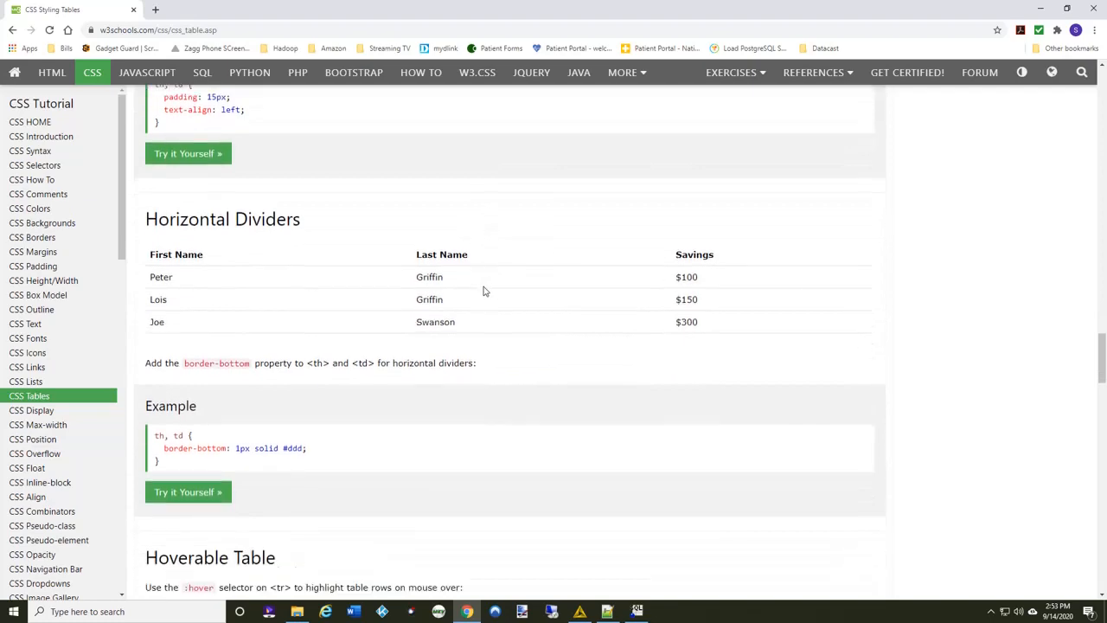
scroll(487, 287, "down", 7)
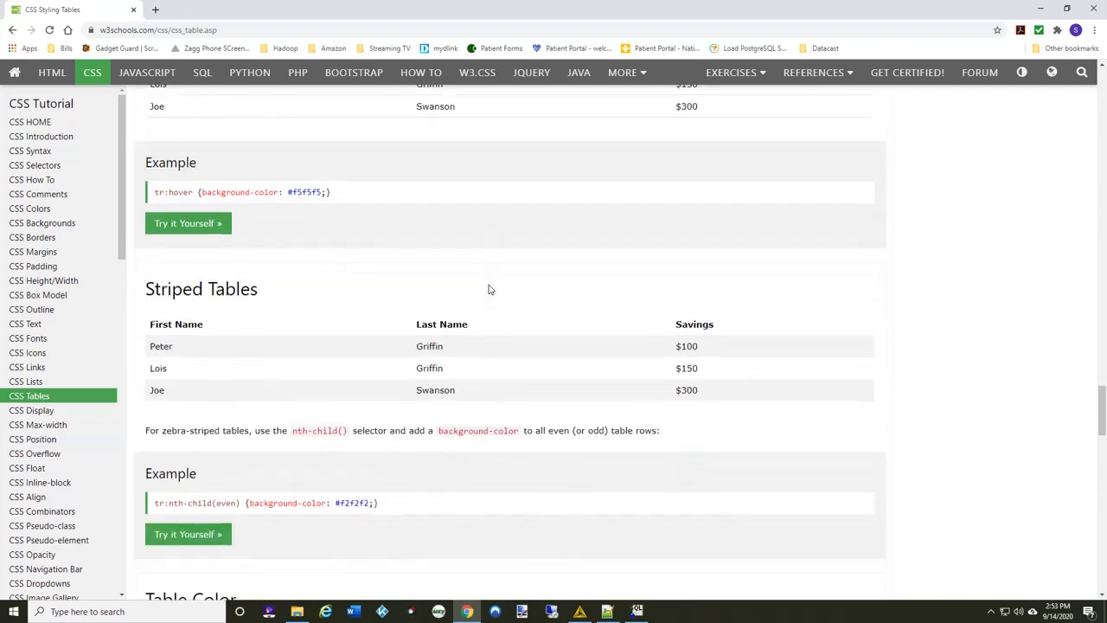
scroll(474, 245, "up", 3)
scroll(474, 245, "up", 20)
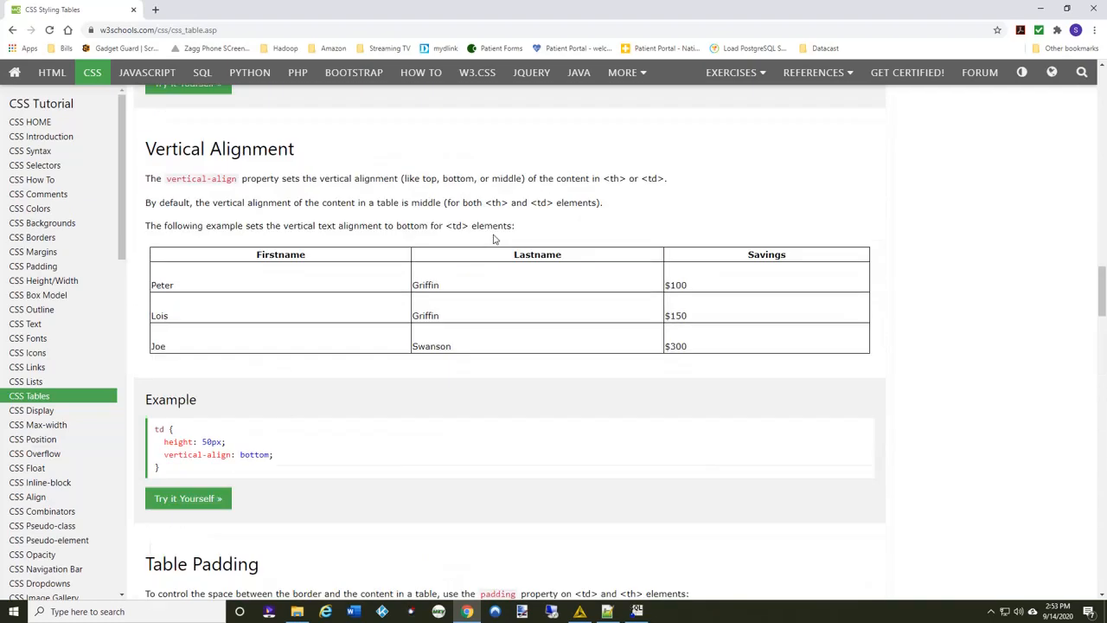
scroll(495, 233, "up", 10)
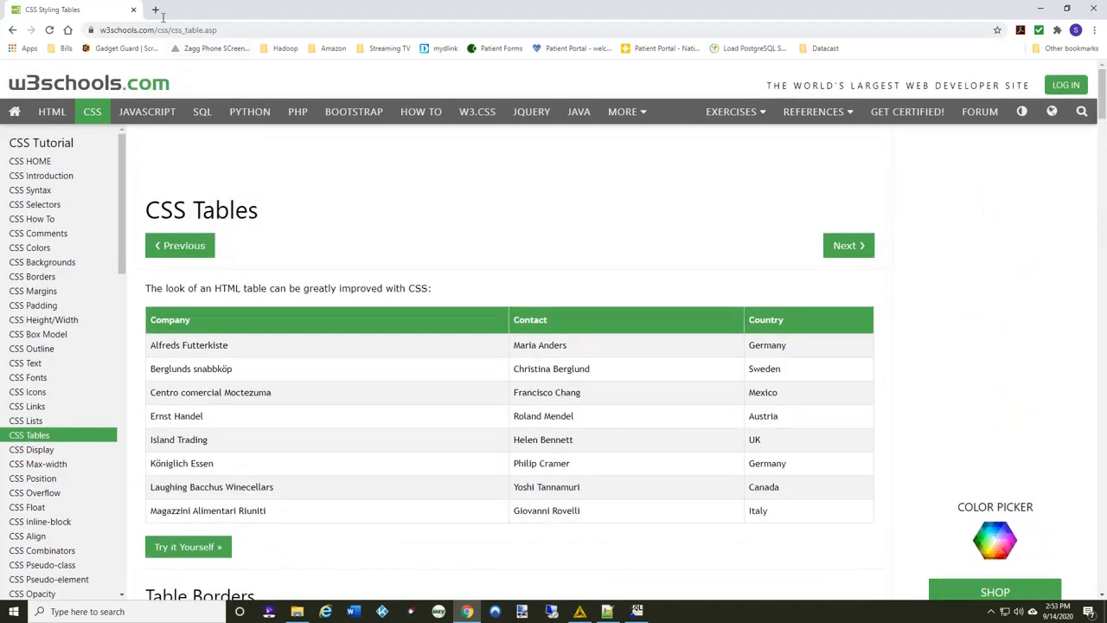
Search Google for "knime css" in a new browser tab and open KNIME's guide to CSS styling for JavaScript views and widget nodes
left_click(156, 11)
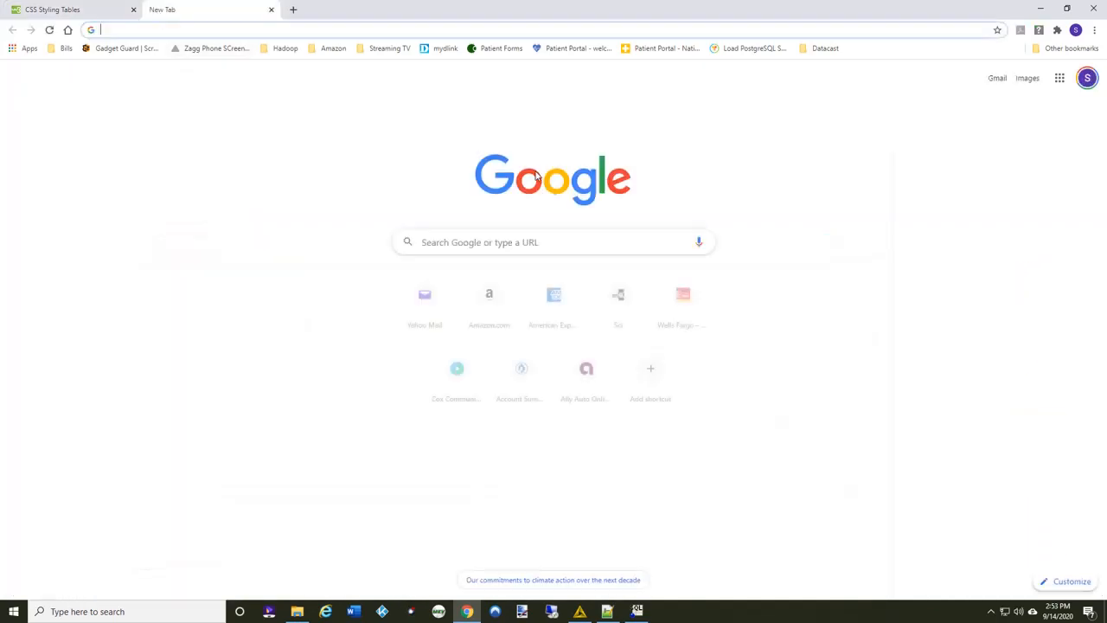
left_click(454, 242)
type("knime css")
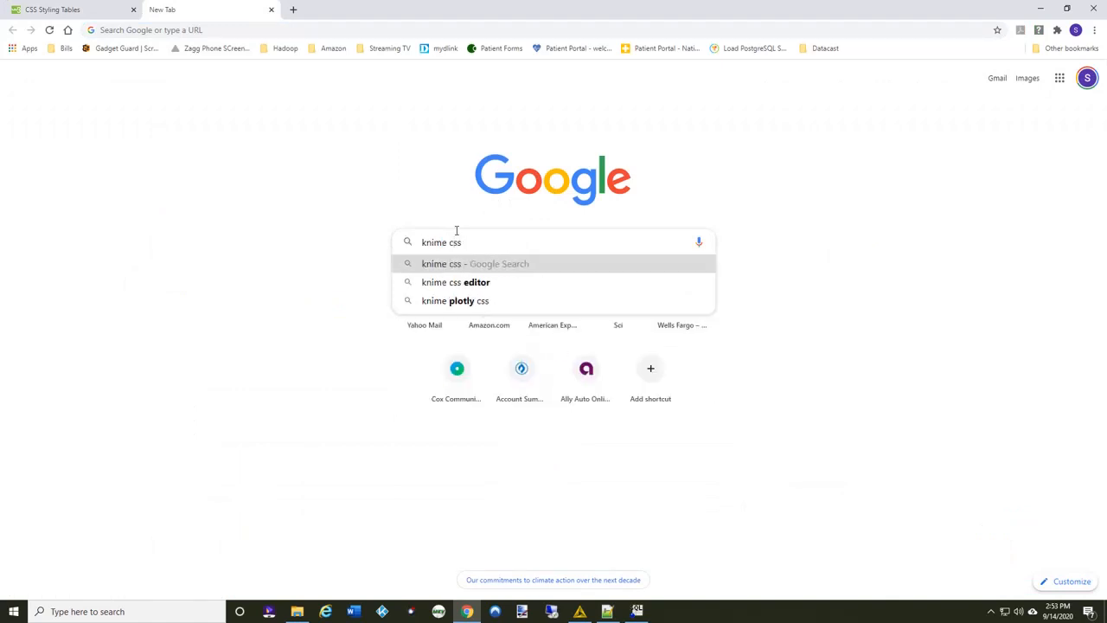
key("Return")
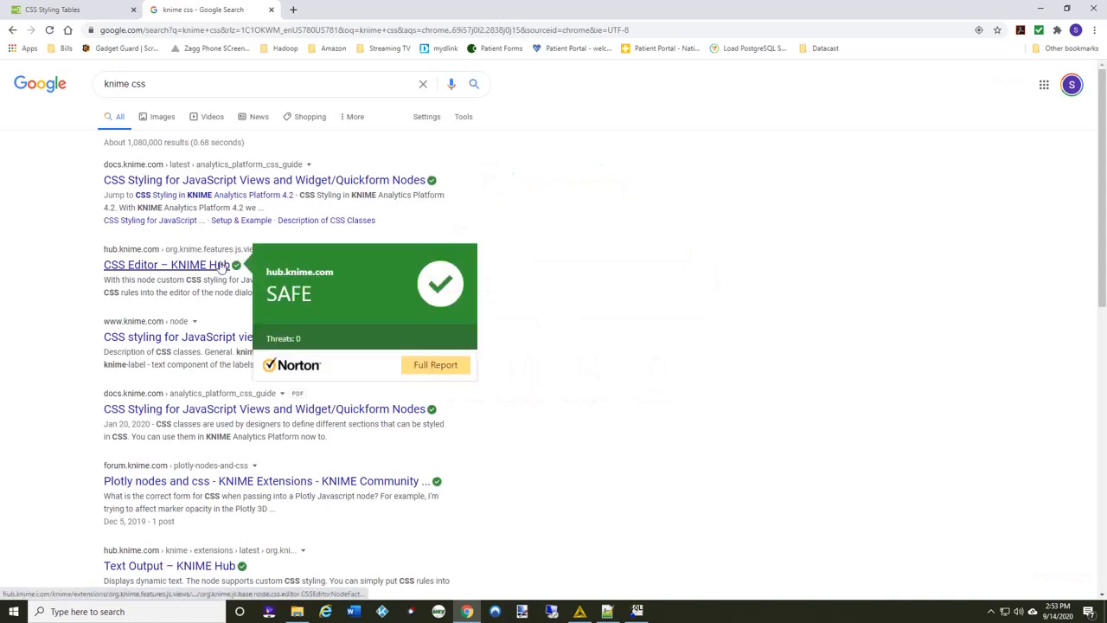
left_click(232, 180)
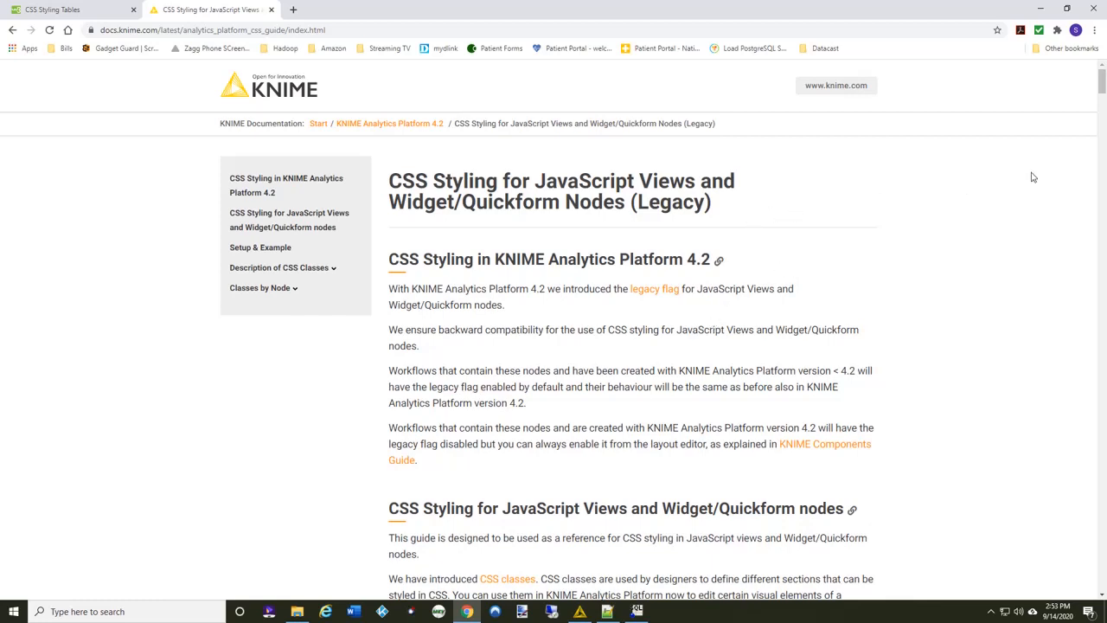
Examine the guide's Setup & Example section on the CSS Editor dialog, the example workflow and the customCSS flow variable
left_click_drag(1102, 83, 1103, 110)
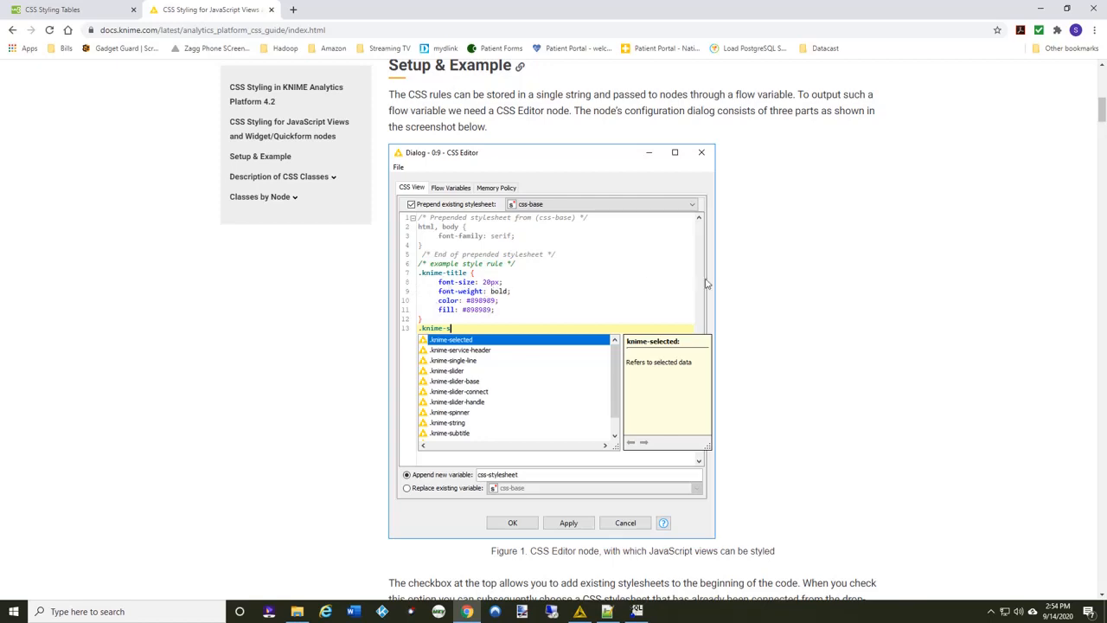
scroll(705, 288, "down", 3)
scroll(703, 288, "down", 3)
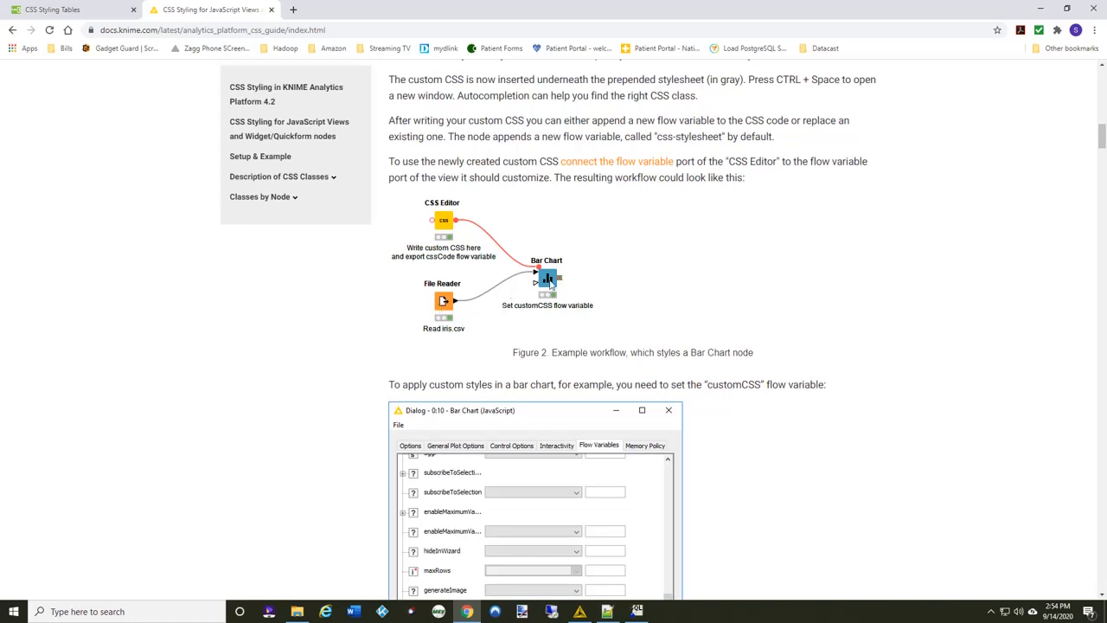
scroll(566, 273, "down", 2)
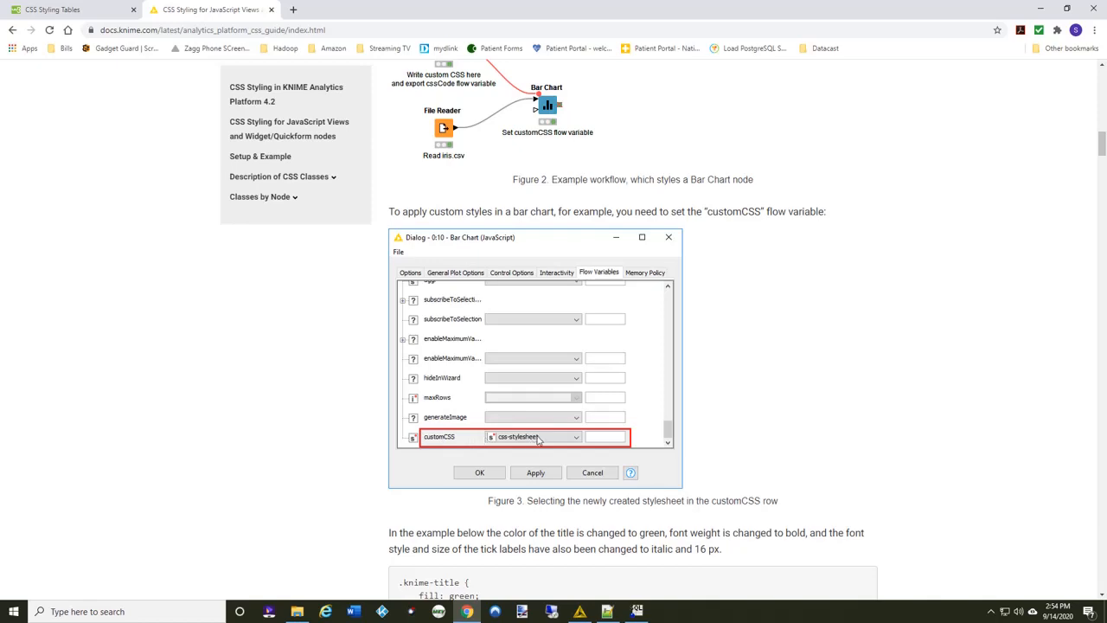
scroll(539, 440, "up", 3)
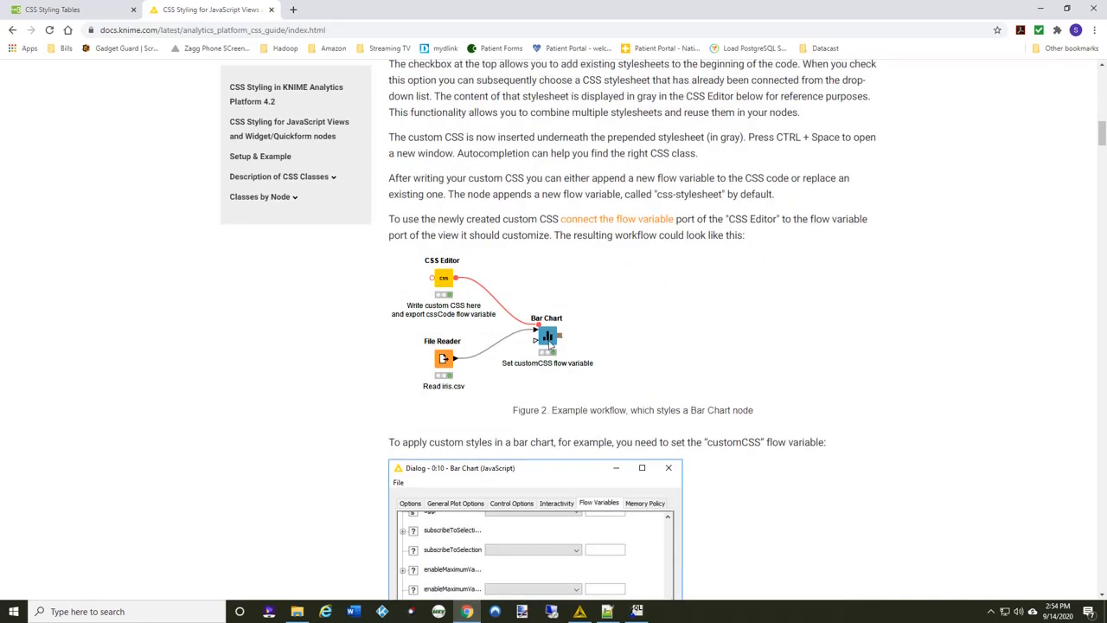
Study the guide's example rules for knime-title and knime-tick-label and compare the unstyled and styled bar charts
scroll(561, 336, "down", 5)
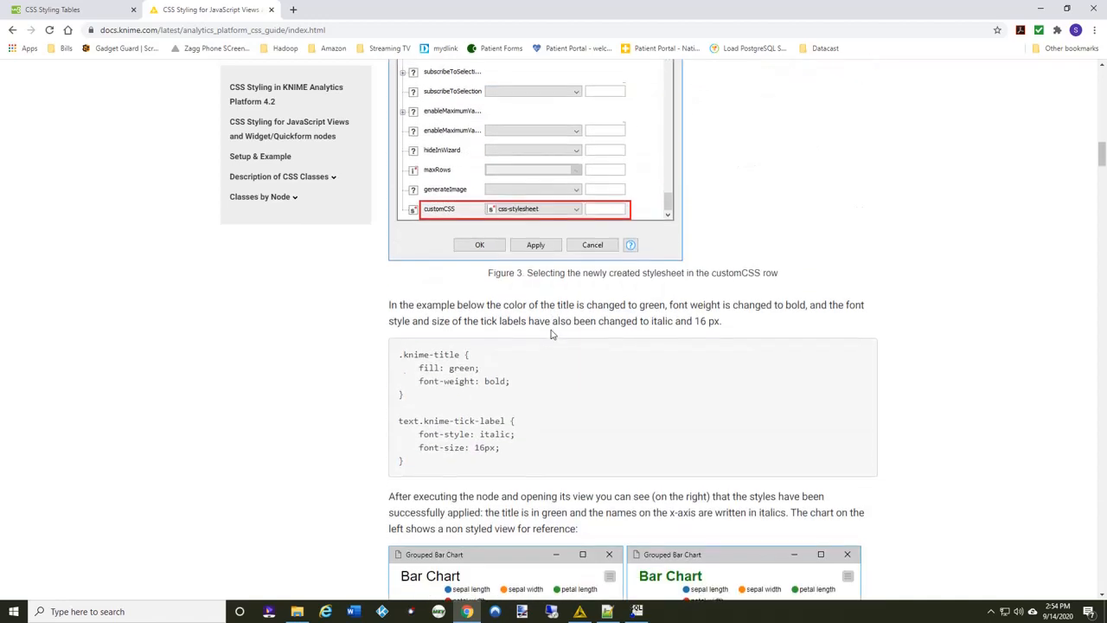
scroll(562, 337, "down", 1)
scroll(561, 336, "down", 1)
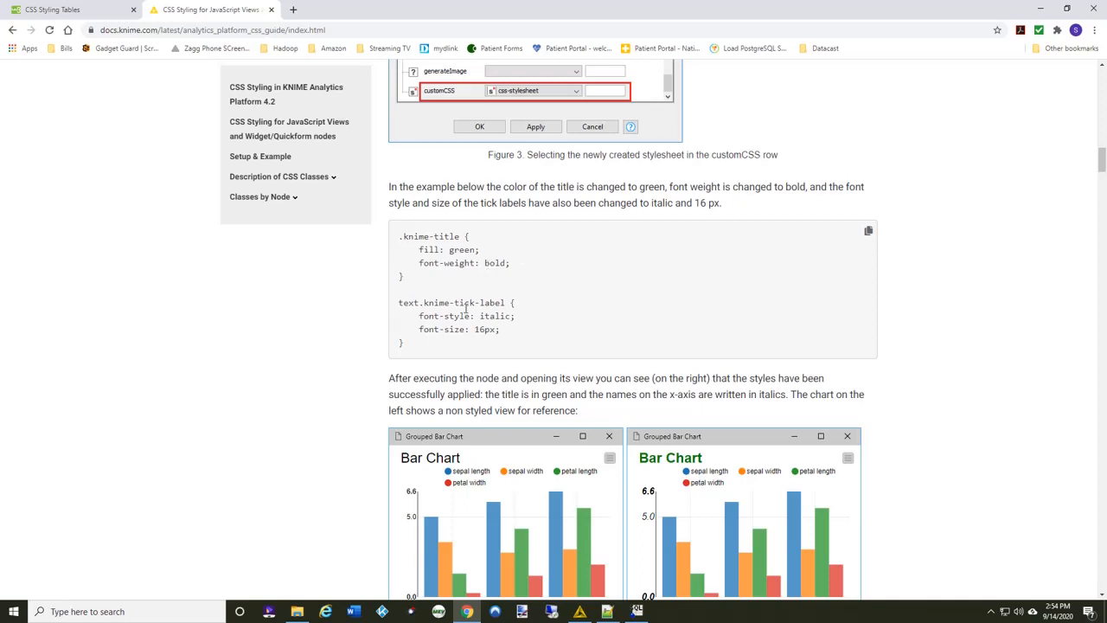
scroll(447, 325, "down", 1)
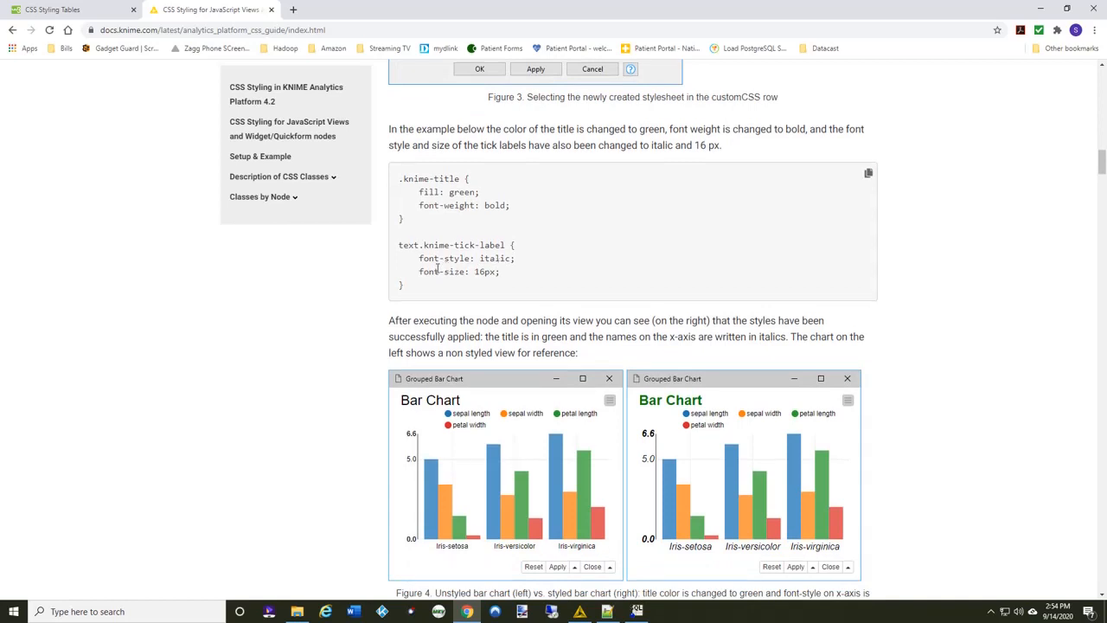
scroll(479, 284, "down", 1)
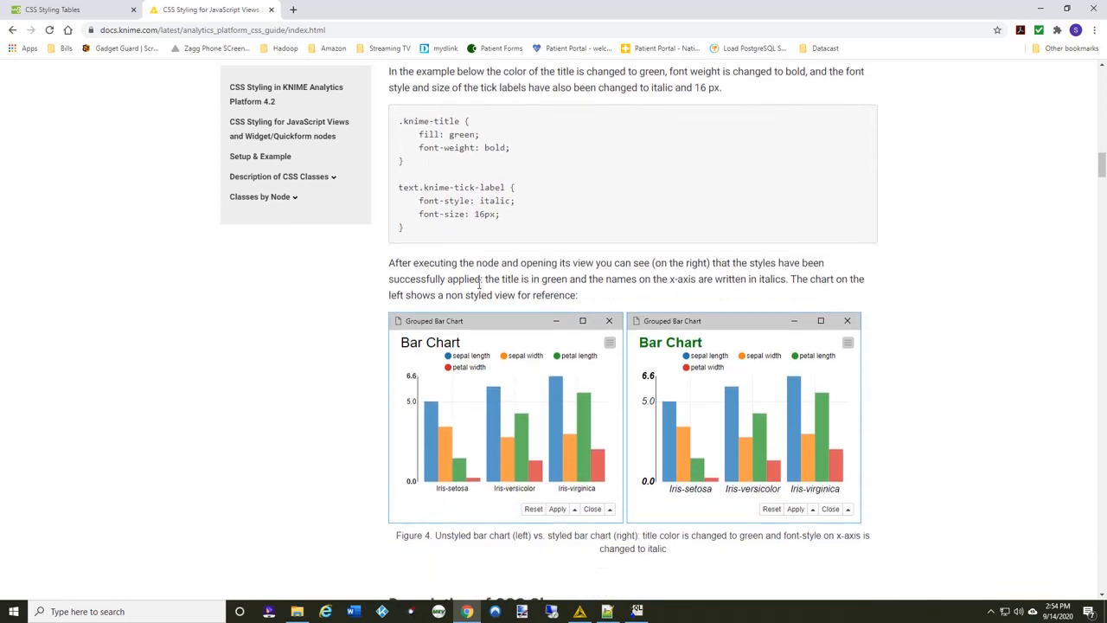
scroll(479, 284, "down", 1)
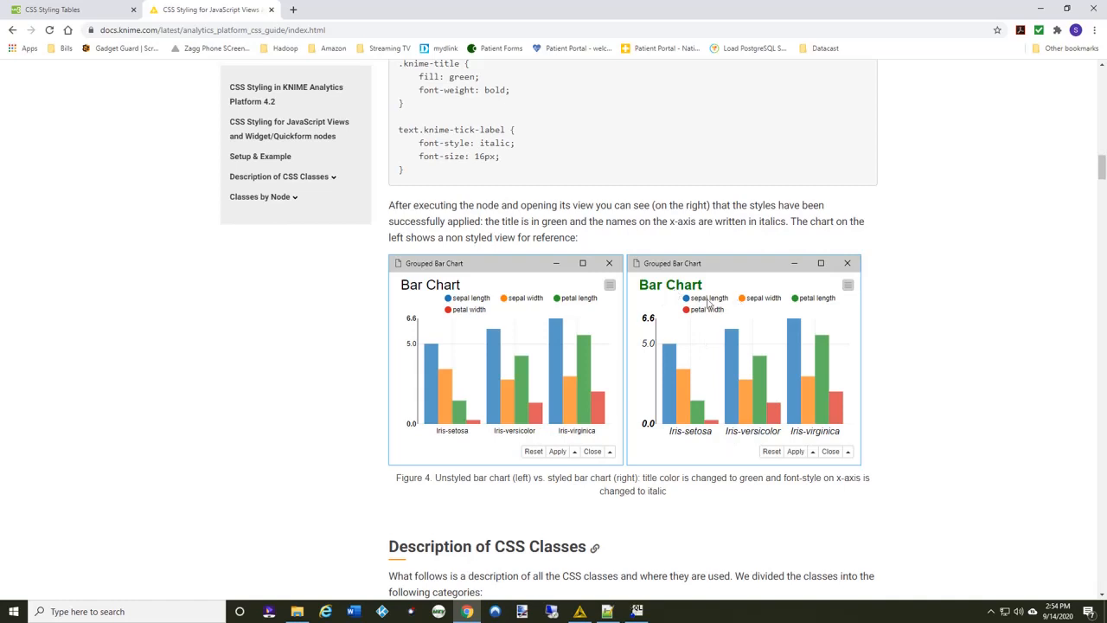
scroll(699, 294, "up", 1)
scroll(699, 294, "down", 2)
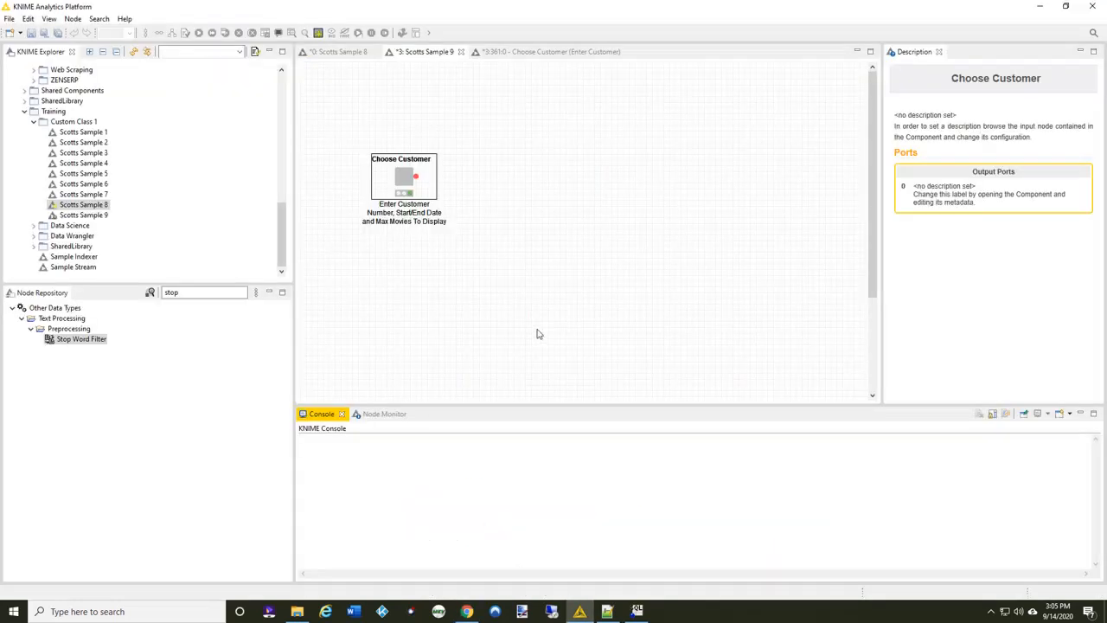
Paste the two copied CSS Editor nodes into KNIME's Choose Customer component and place them above the widget chain
left_click(567, 53)
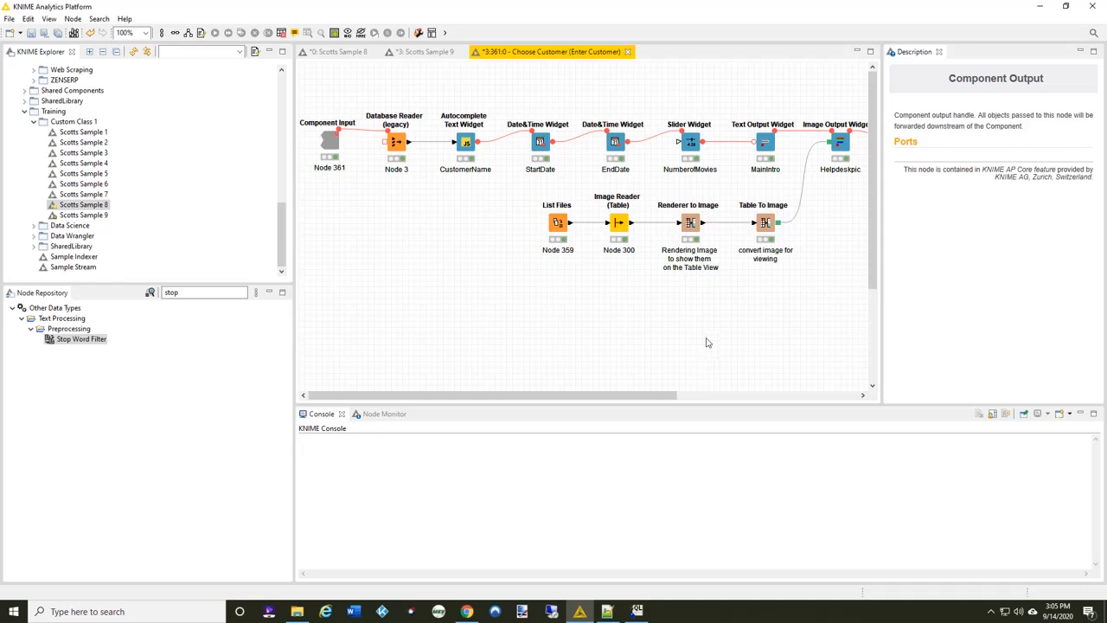
key("ctrl+v")
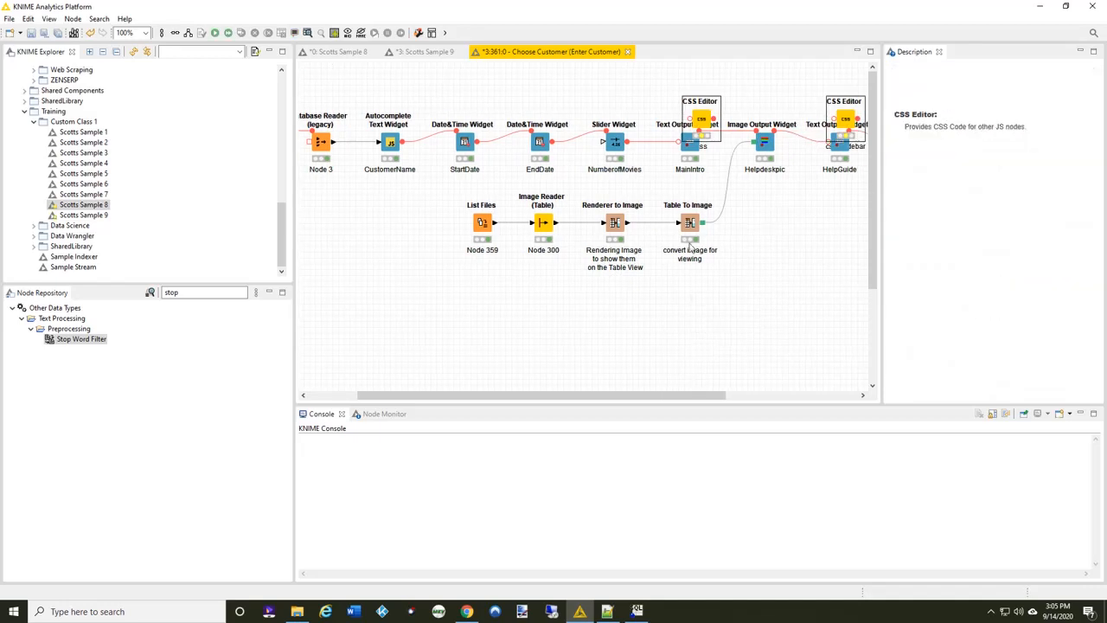
left_click_drag(700, 122, 637, 87)
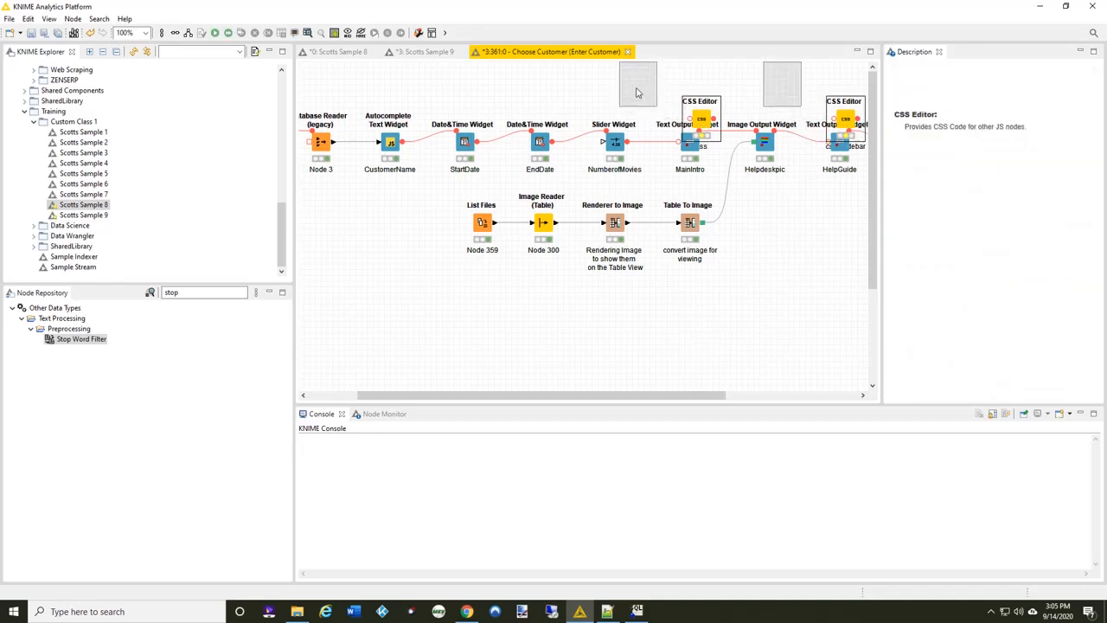
left_click(778, 245)
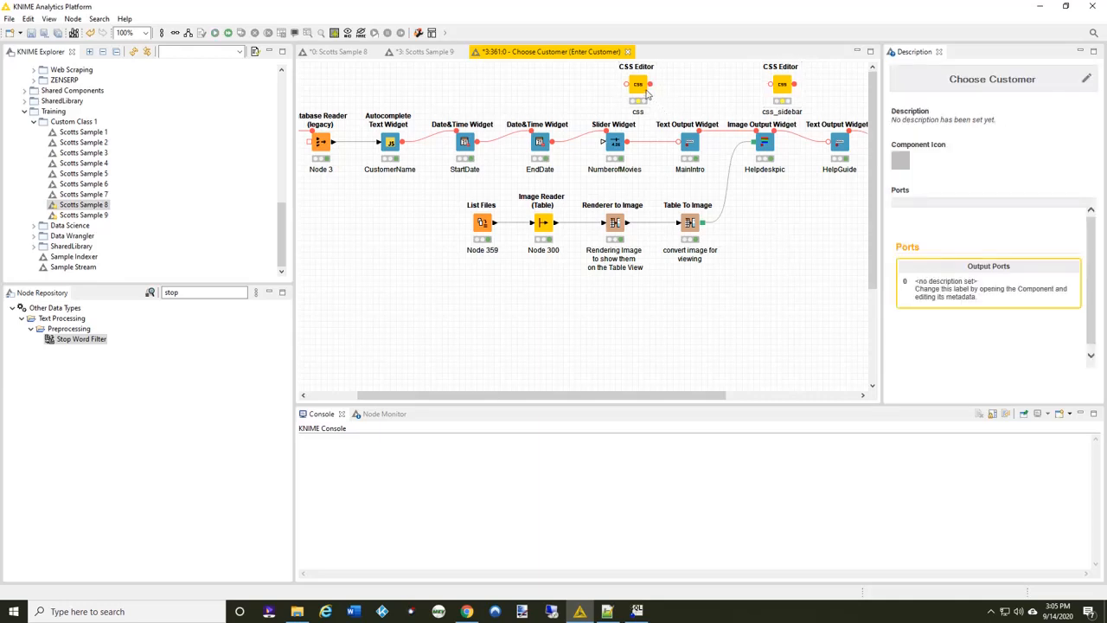
Connect the css editor's flow variable output to the MainIntro widget and the css_sidebar editor's output to the HelpGuide widget
left_click(655, 93)
left_click_drag(652, 85, 691, 141)
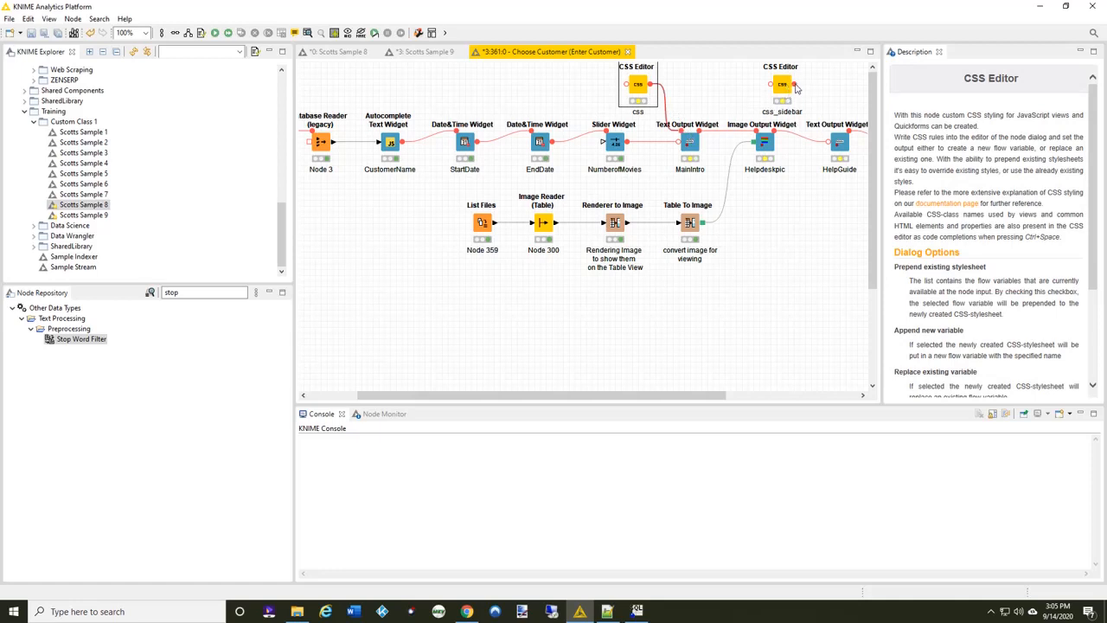
left_click_drag(795, 84, 836, 142)
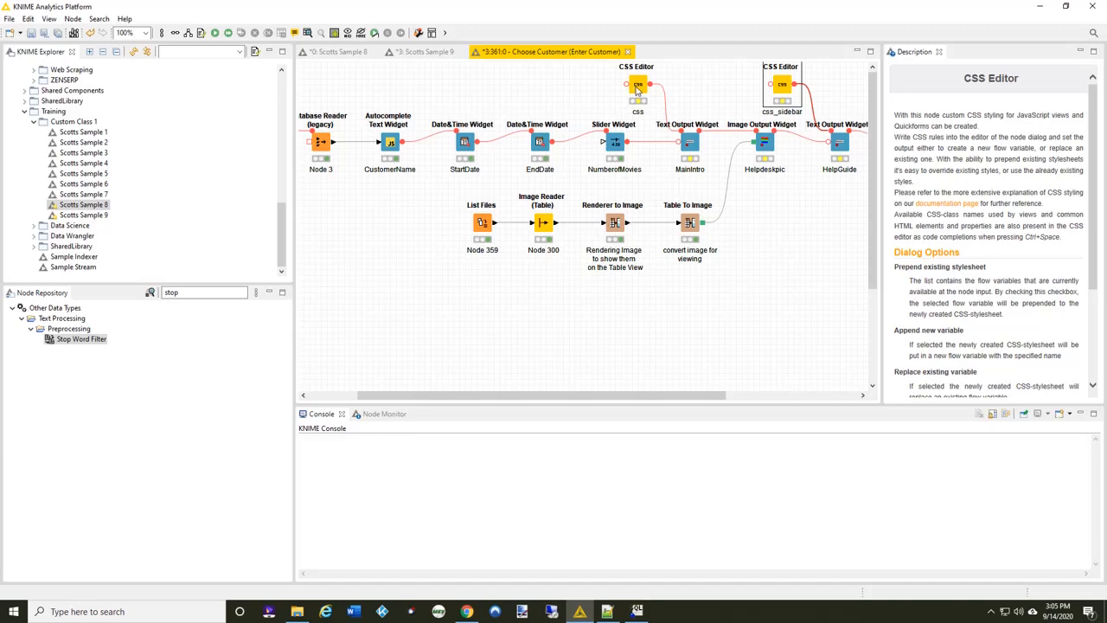
Review the style rules and appended variable names in the css and css_sidebar CSS Editor configurations
double_click(639, 85)
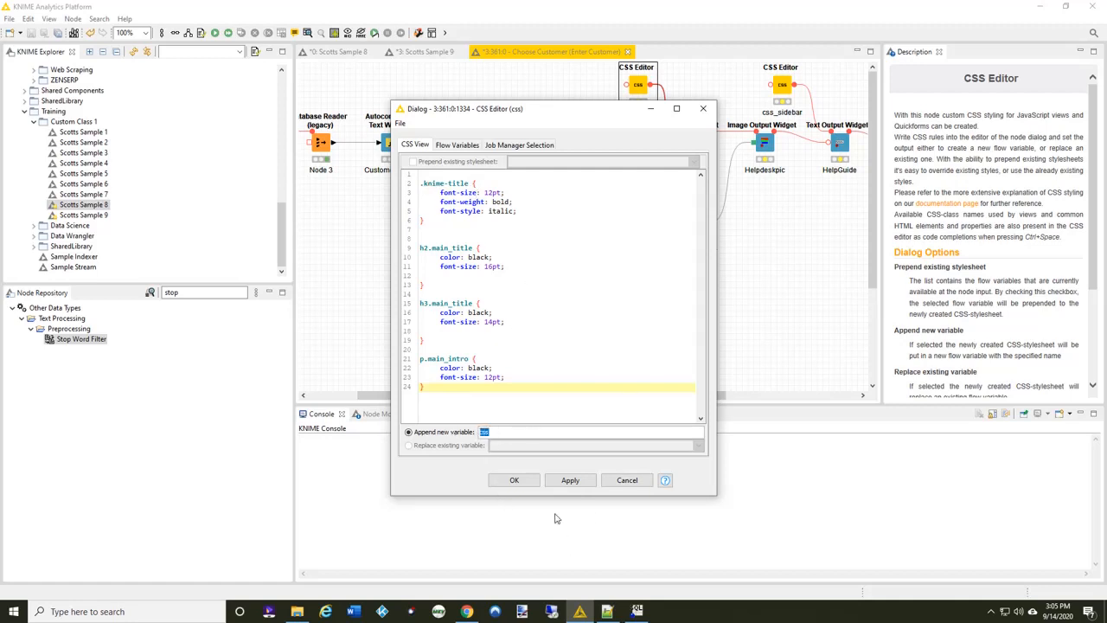
left_click(517, 480)
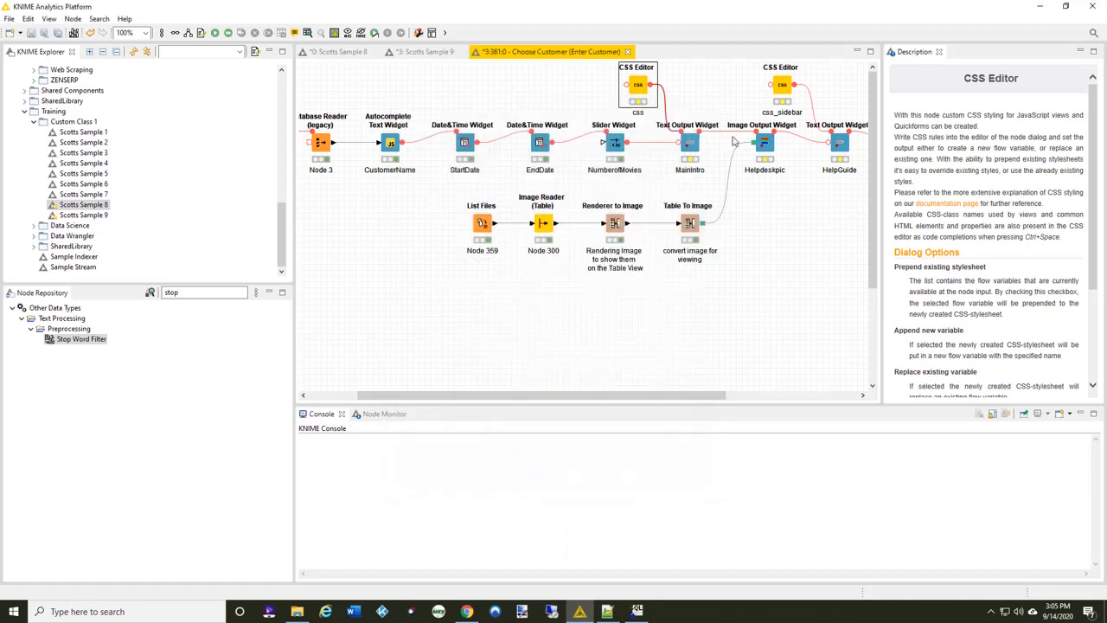
double_click(782, 85)
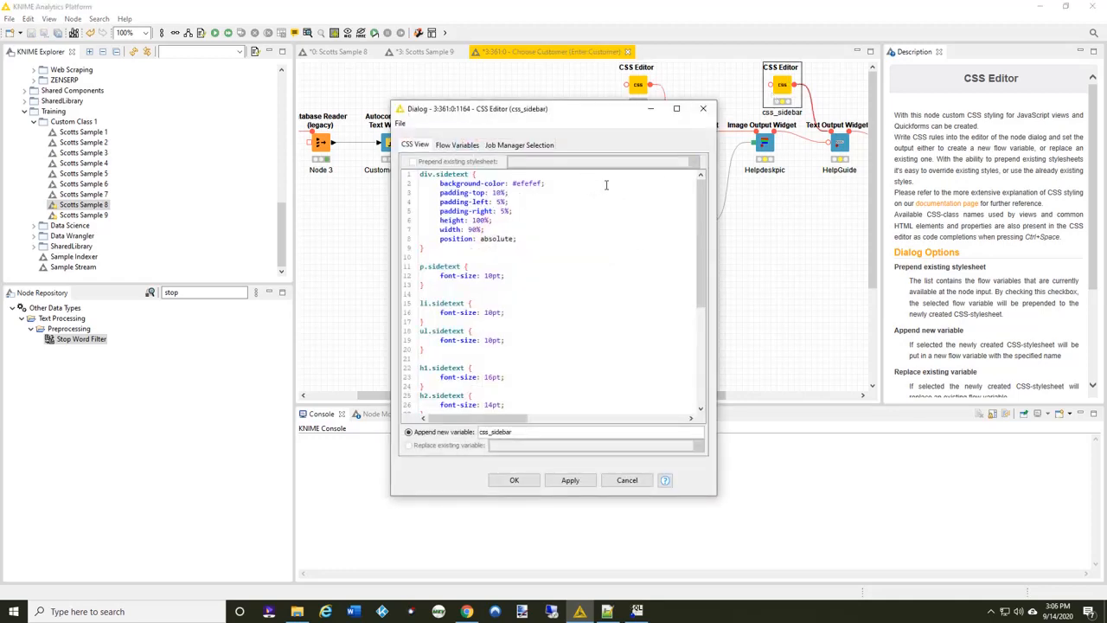
left_click(627, 481)
Set the customCSS flow variable of the MainIntro Text Output Widget to css
double_click(690, 144)
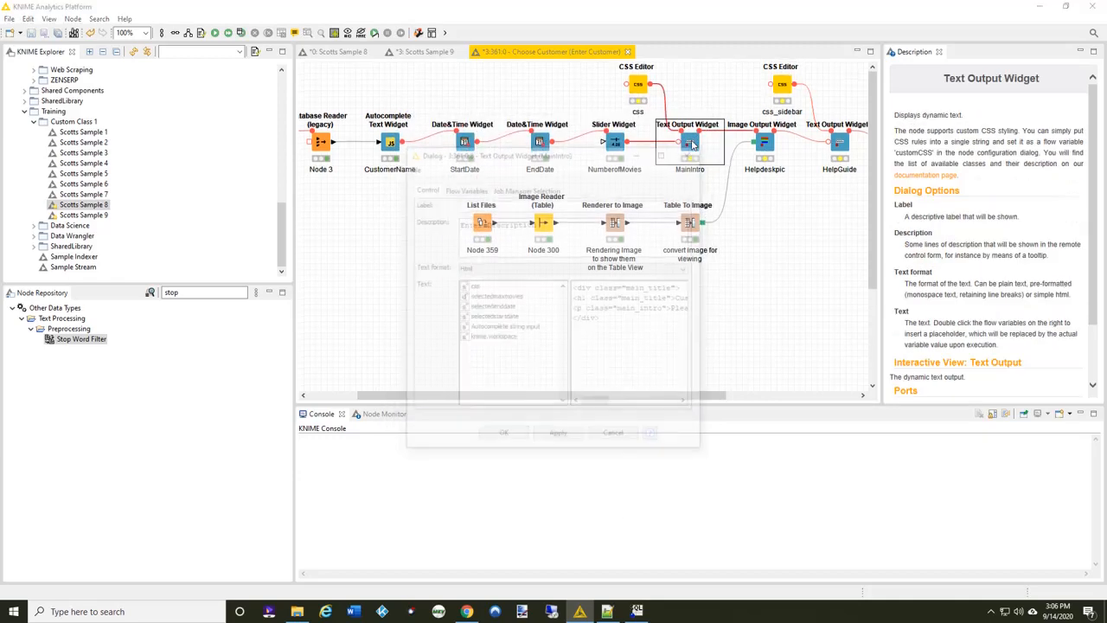
left_click(455, 188)
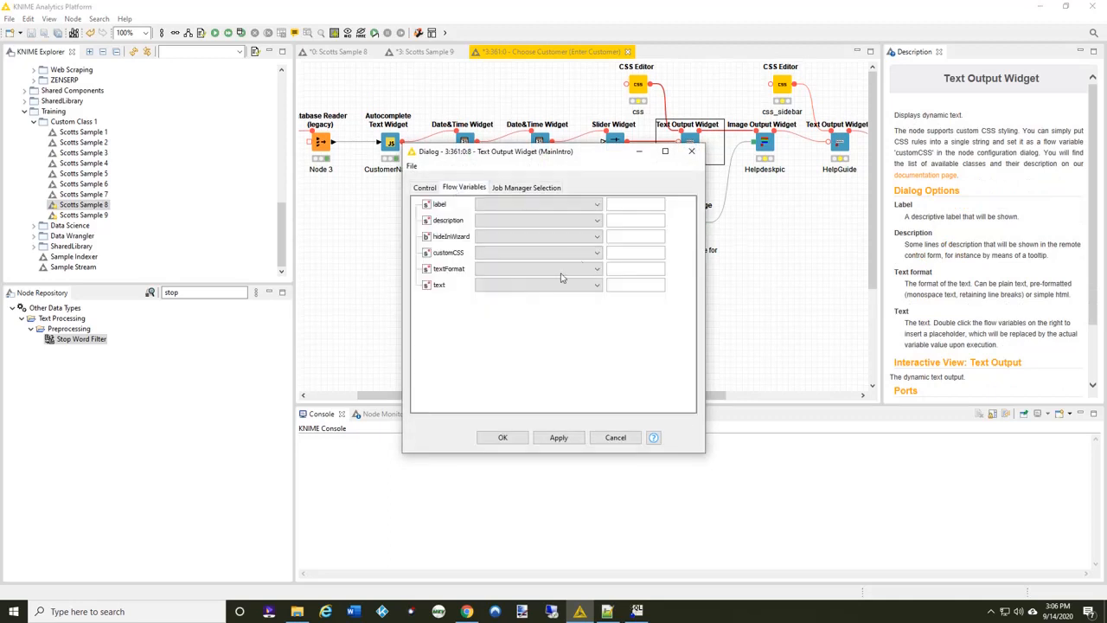
left_click(597, 252)
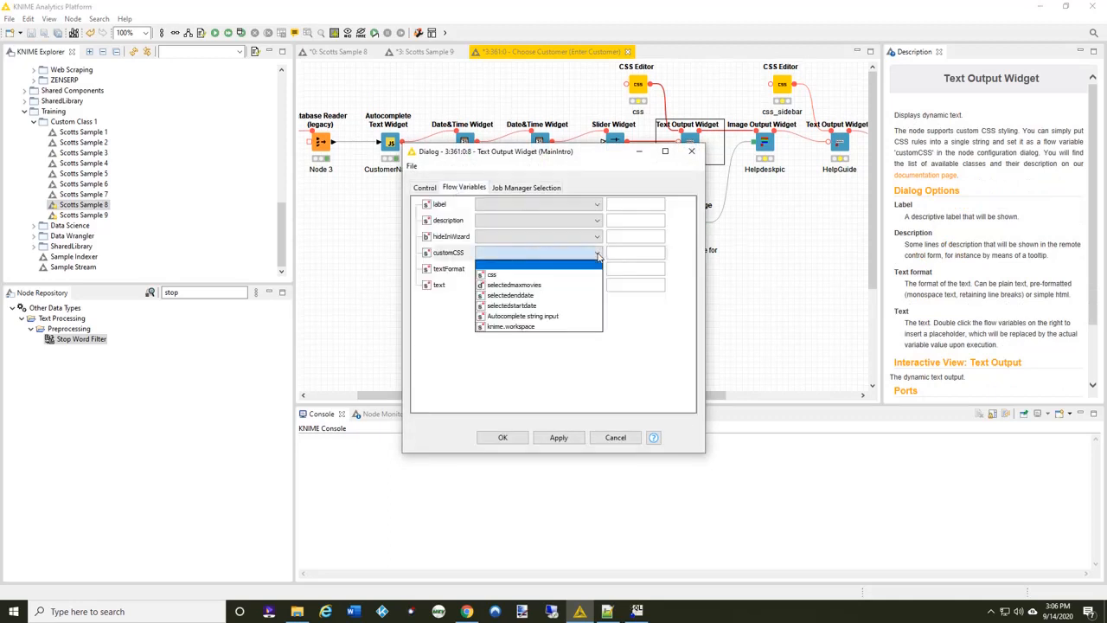
left_click(514, 277)
left_click(503, 437)
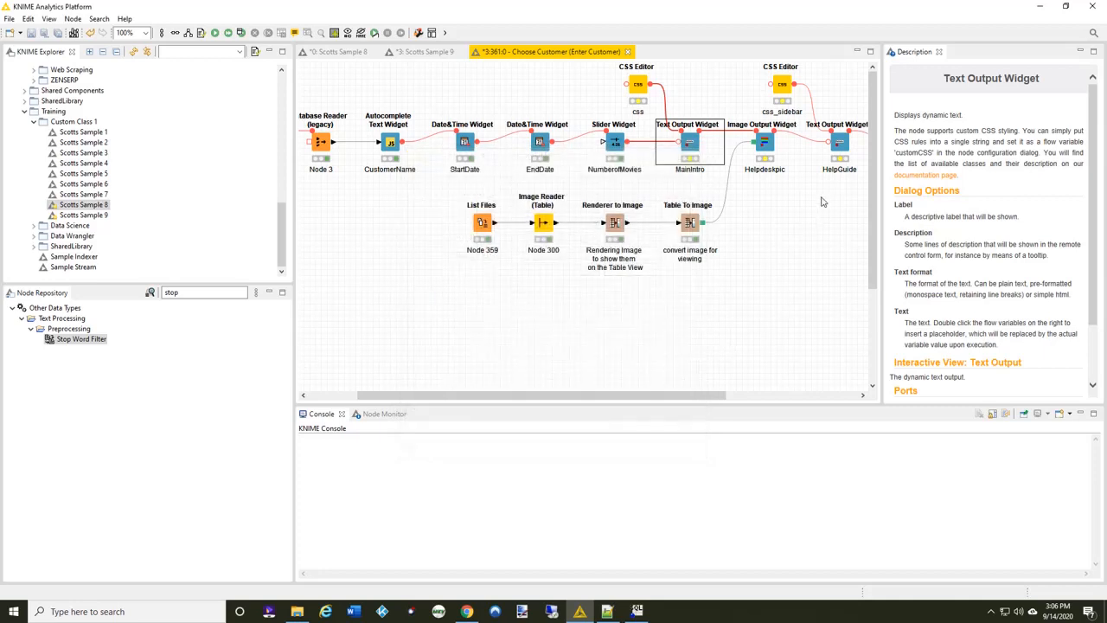
Set the customCSS flow variable of the HelpGuide Text Output Widget to css_sidebar
double_click(839, 141)
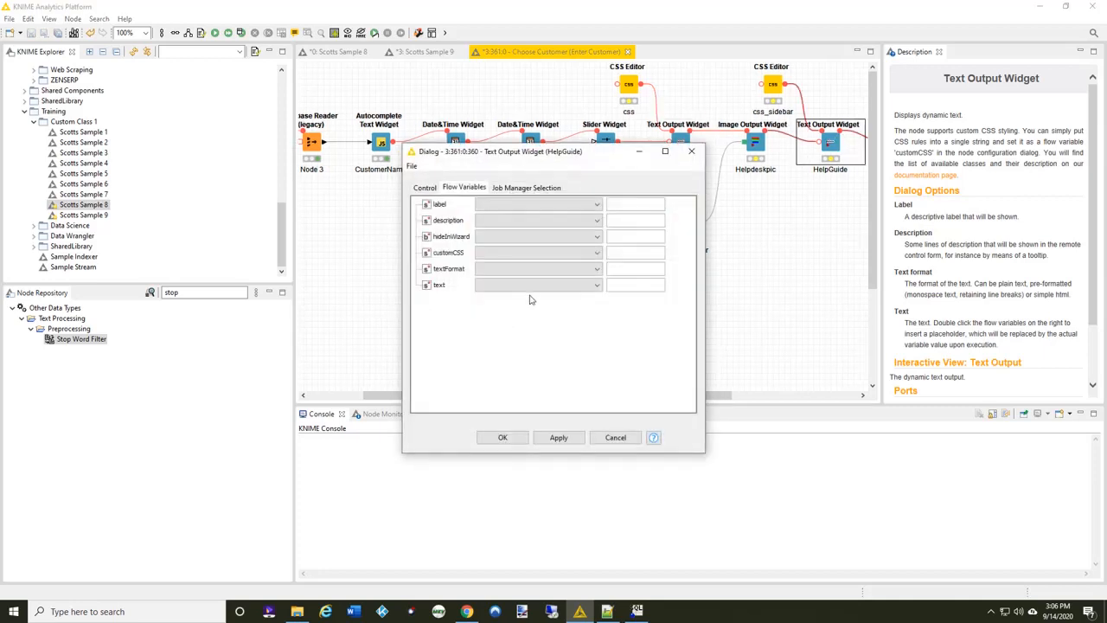
left_click(597, 254)
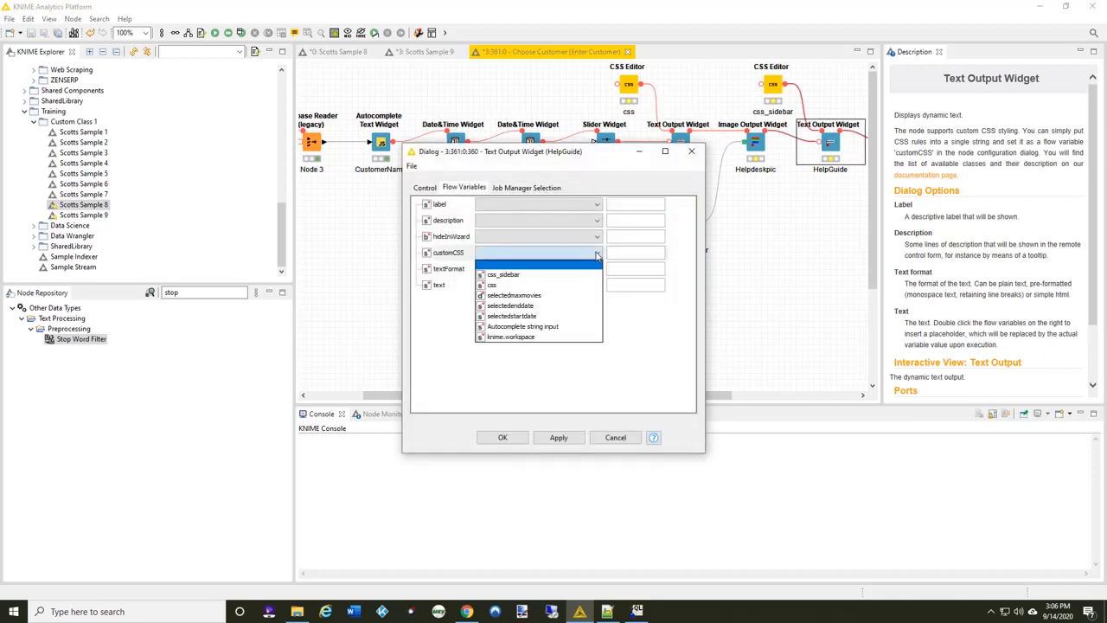
left_click(504, 275)
left_click(503, 437)
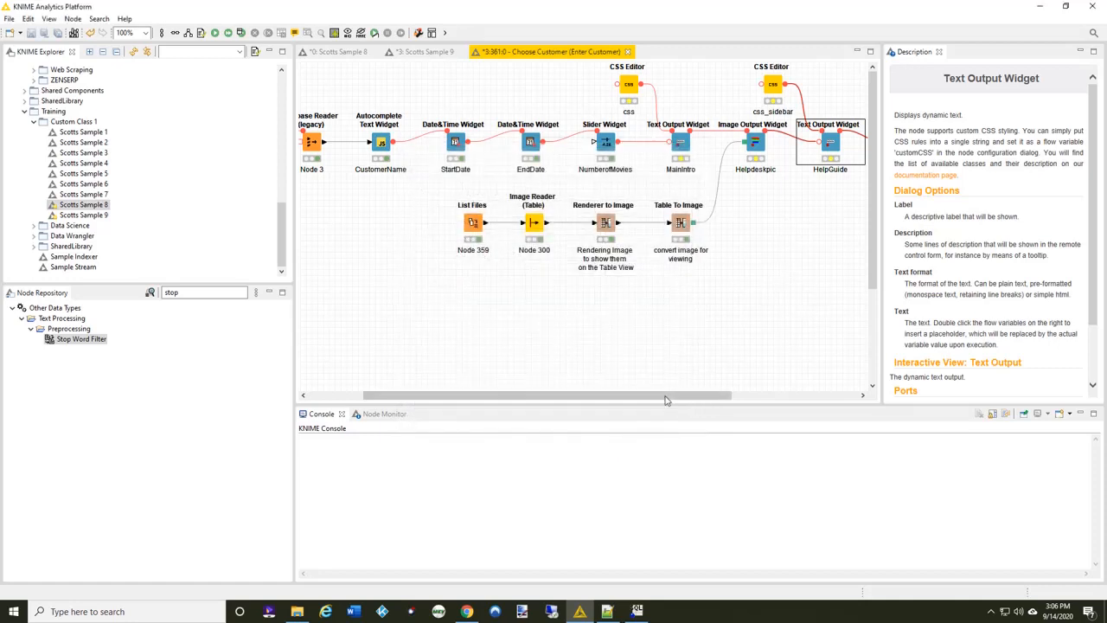
Execute the Component Output node so all upstream widgets and CSS Editors in the Choose Customer component run
scroll(785, 223, "right", 3)
right_click(789, 149)
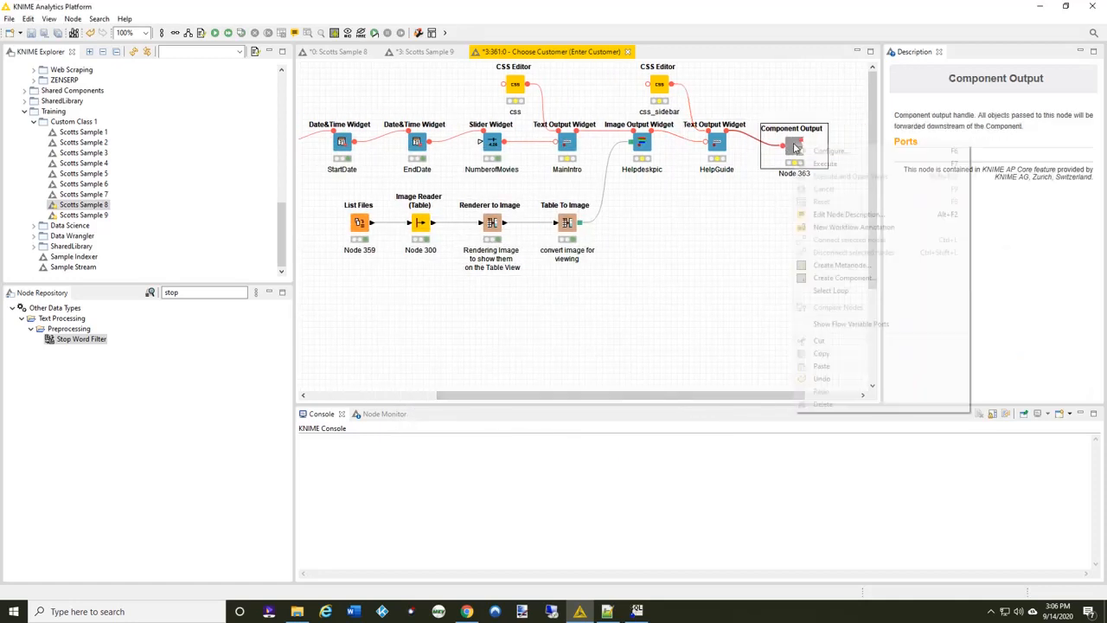
key("Escape")
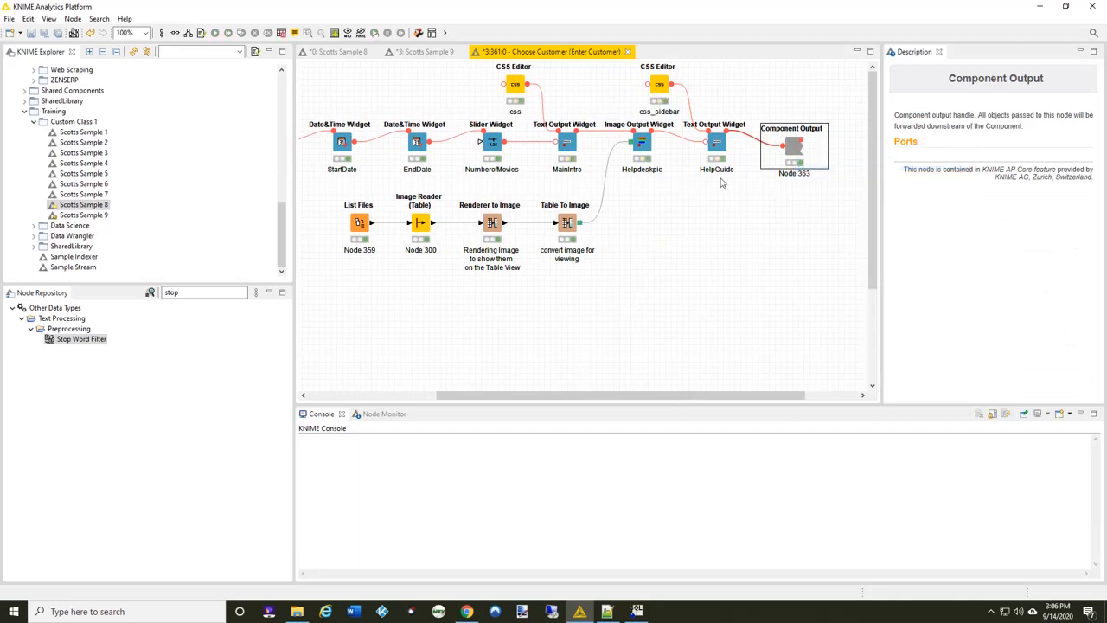
Check the styled text of the MainIntro Text Output Widget in its interactive view
right_click(570, 148)
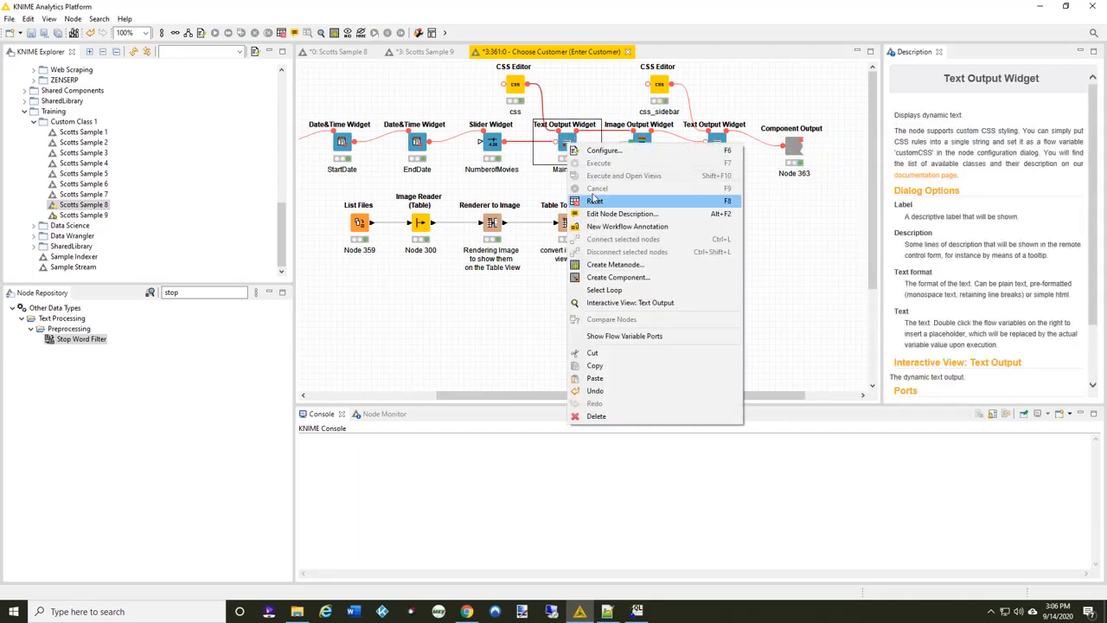
left_click(628, 303)
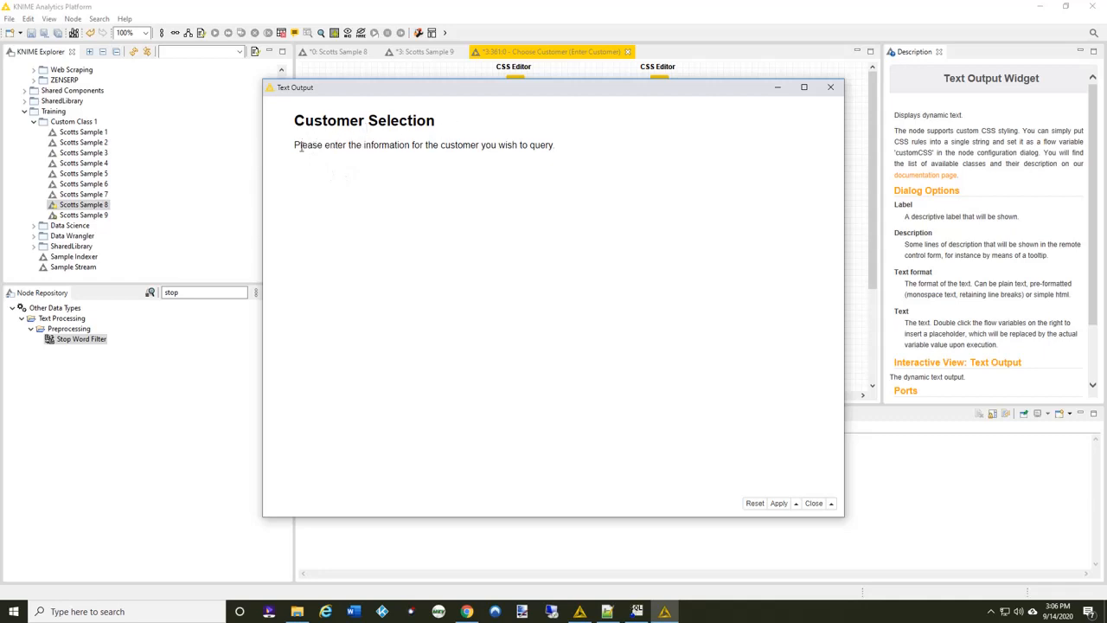
left_click(830, 91)
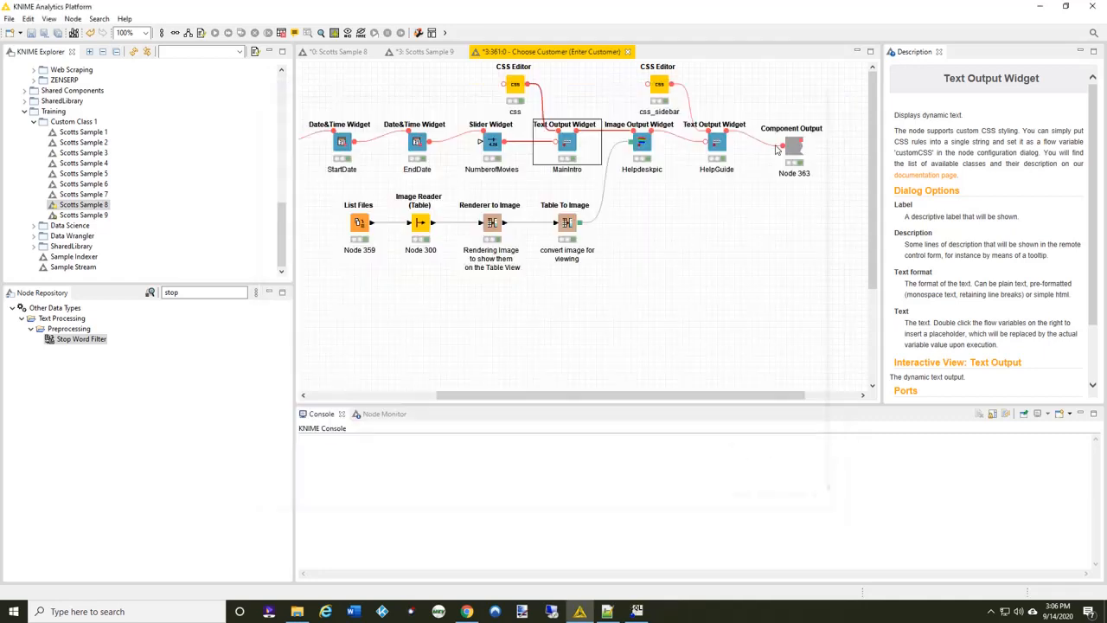
Check the styled text of the HelpGuide Text Output Widget in its interactive view
right_click(718, 145)
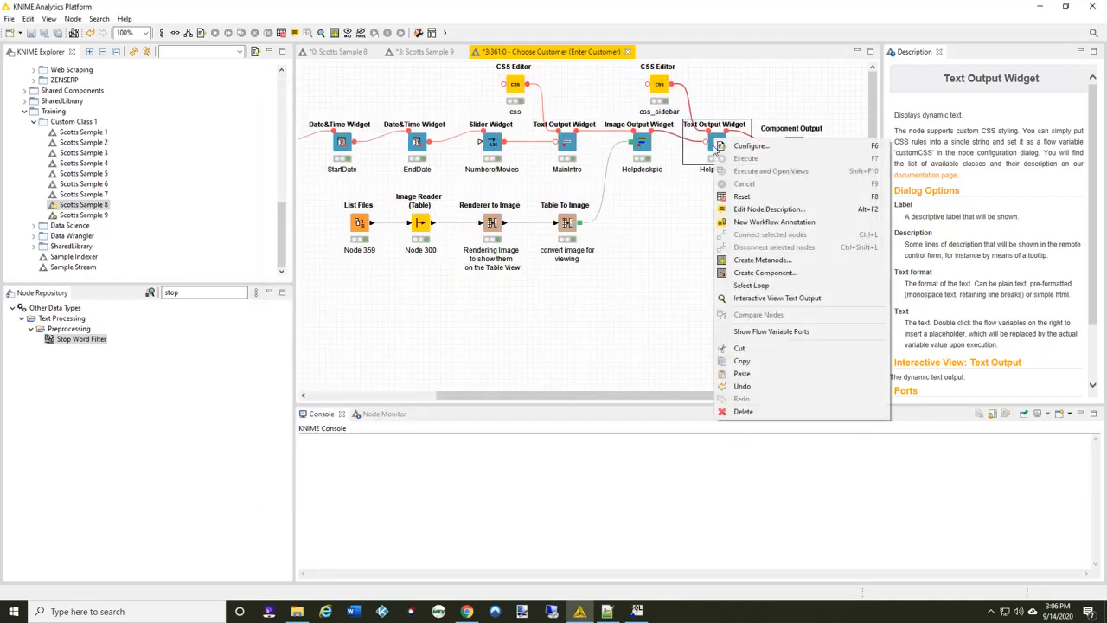
left_click(678, 223)
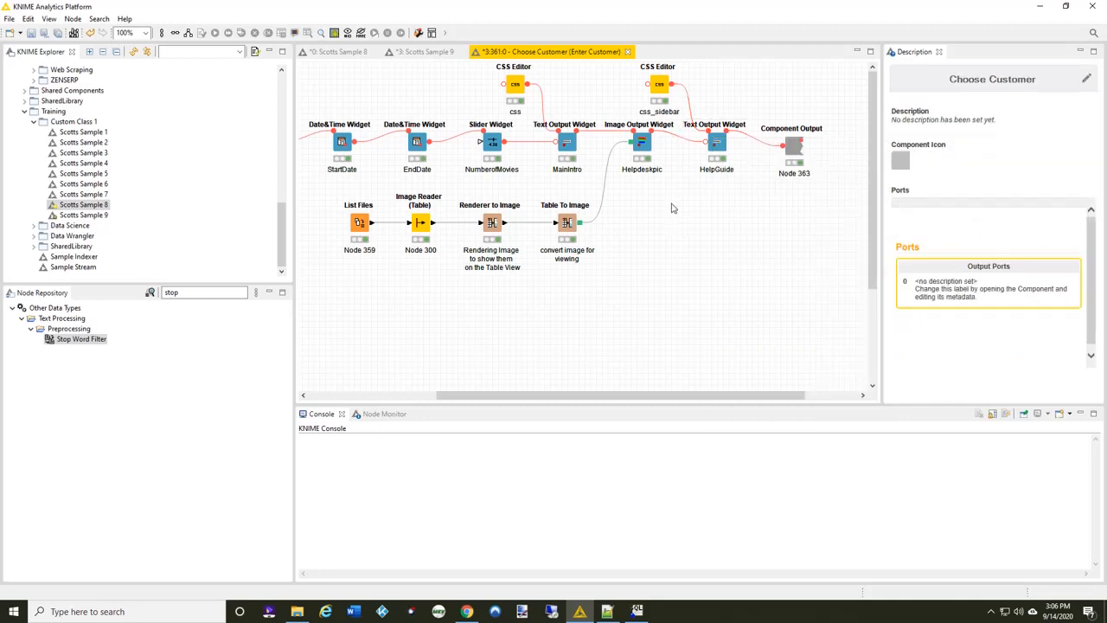
left_click(719, 145)
right_click(719, 145)
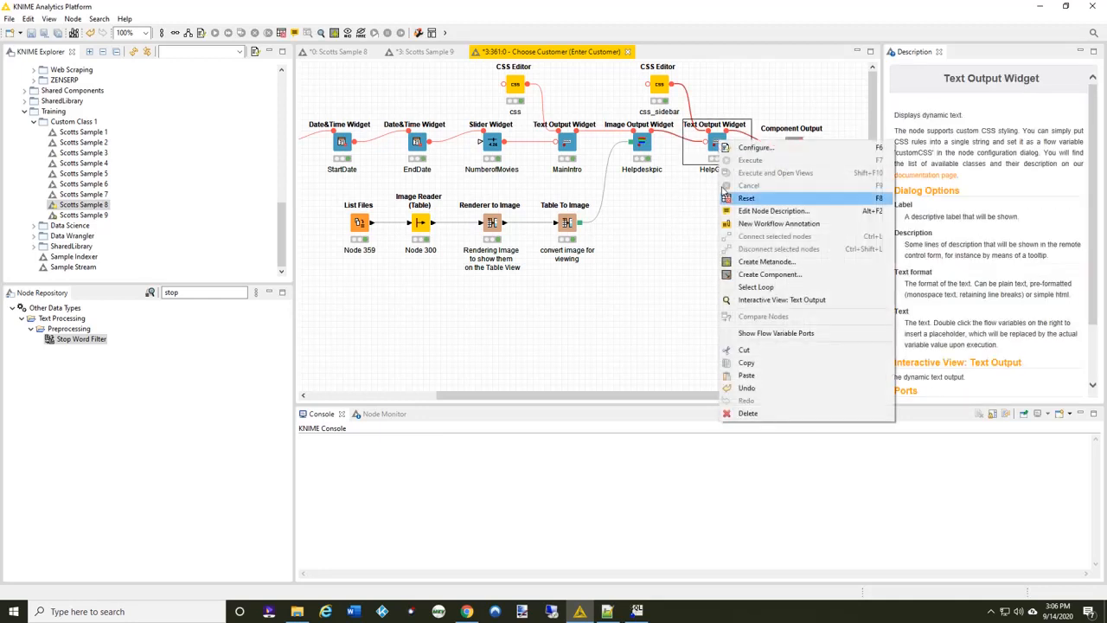
left_click(776, 300)
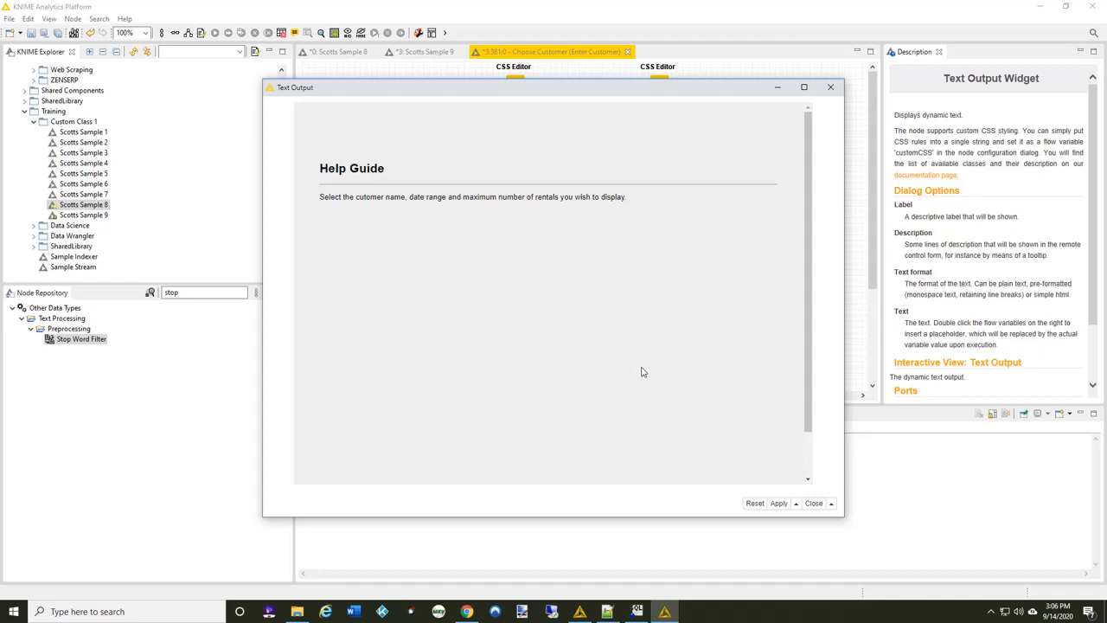
left_click(814, 503)
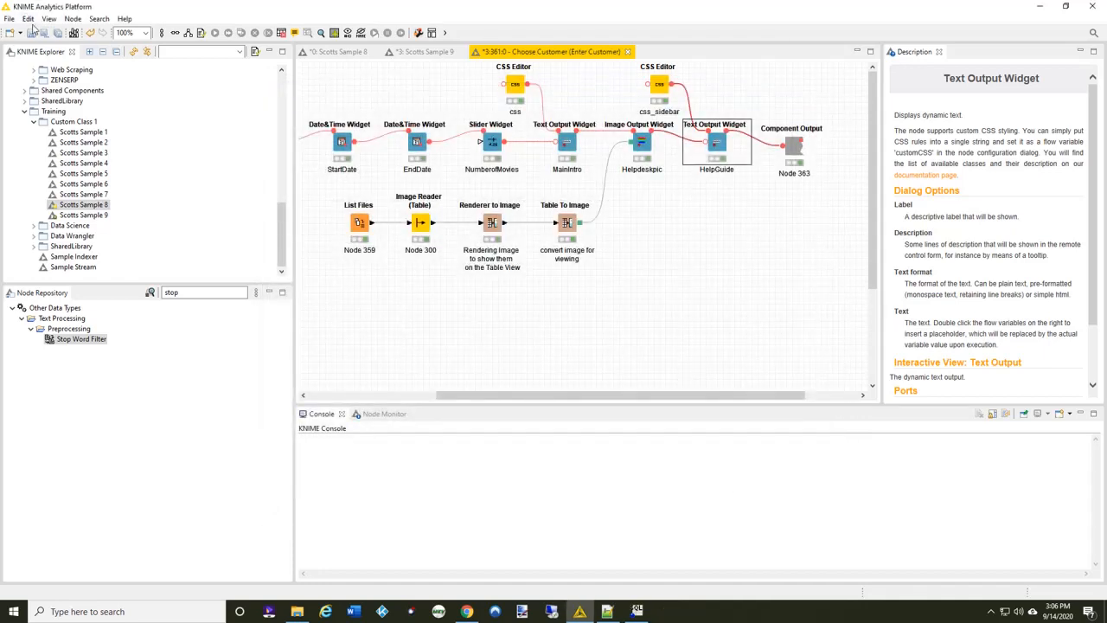
Save the changes and inspect the interactive view of the Choose Customer component in the Scotts Sample 9 workflow
left_click(31, 33)
left_click(423, 53)
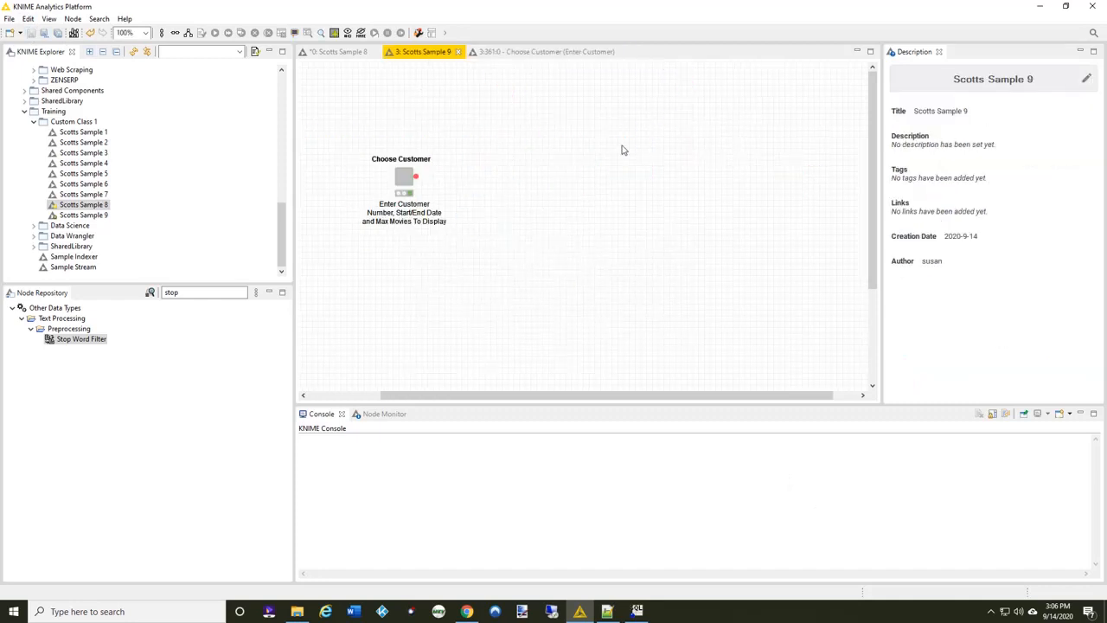
right_click(406, 179)
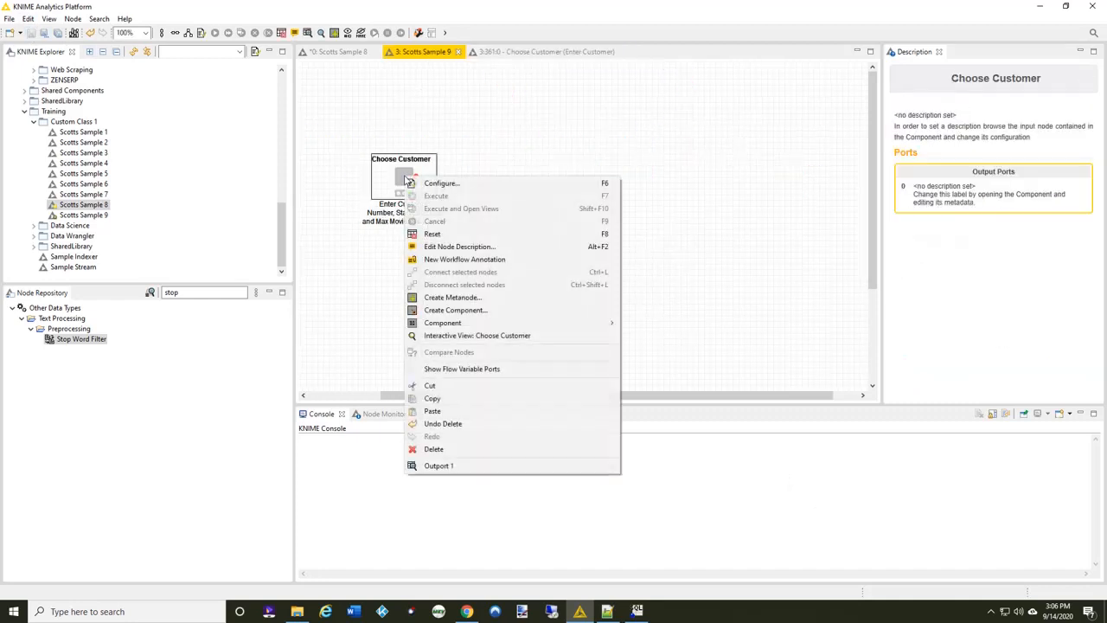
left_click(475, 336)
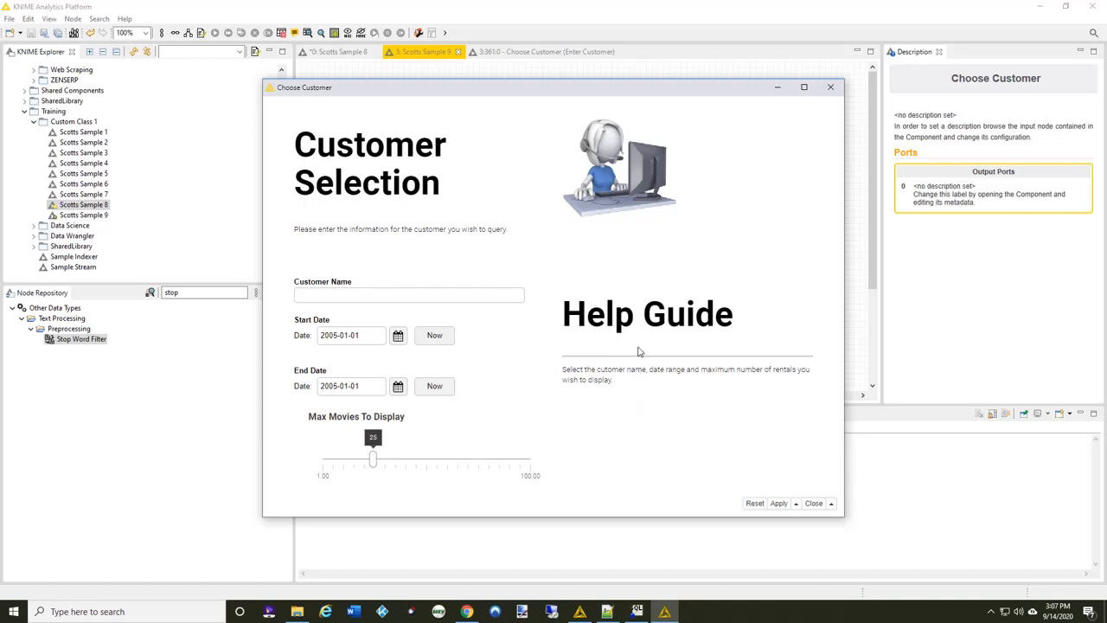
left_click(830, 88)
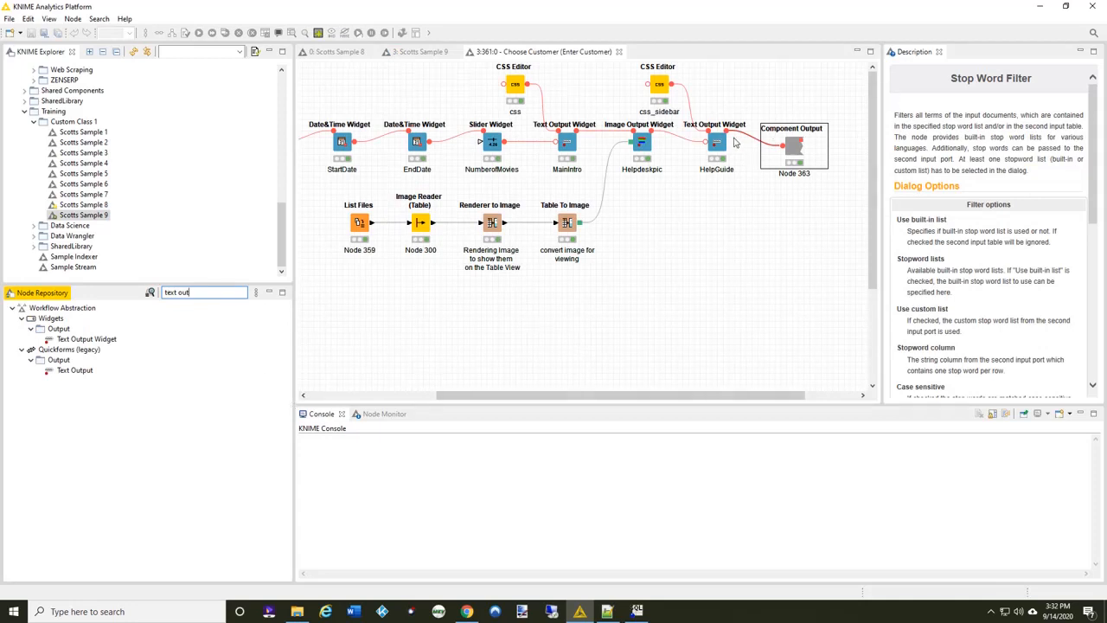
Add two legacy Quickforms Text Output nodes, one beneath the HelpGuide widget and one beneath the Helpdeskpic widget
left_click_drag(76, 370, 733, 206)
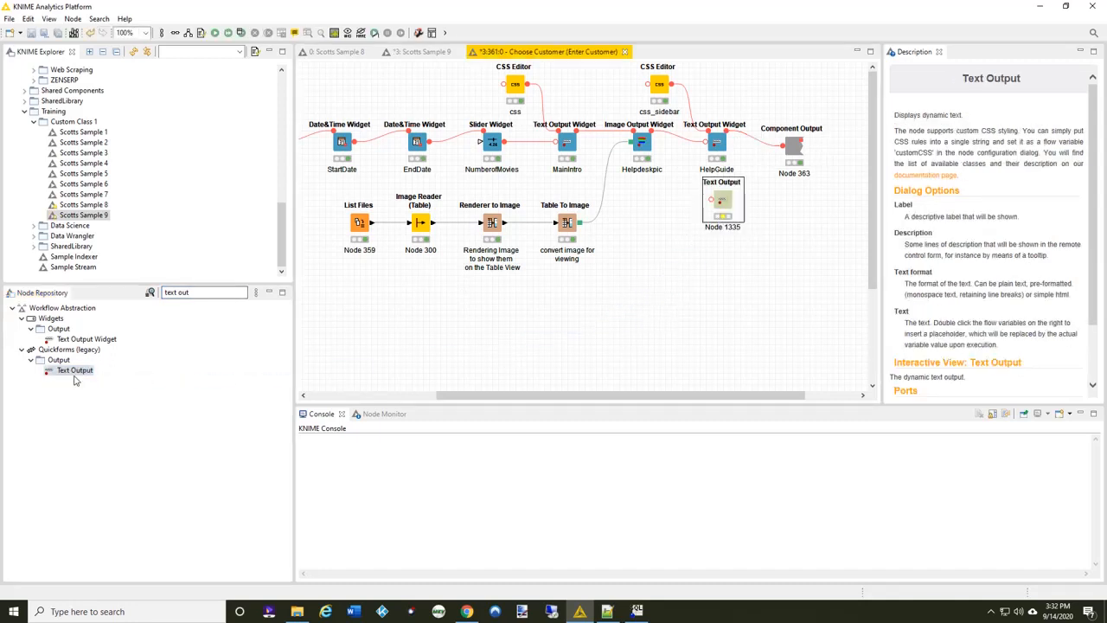
left_click_drag(70, 372, 661, 218)
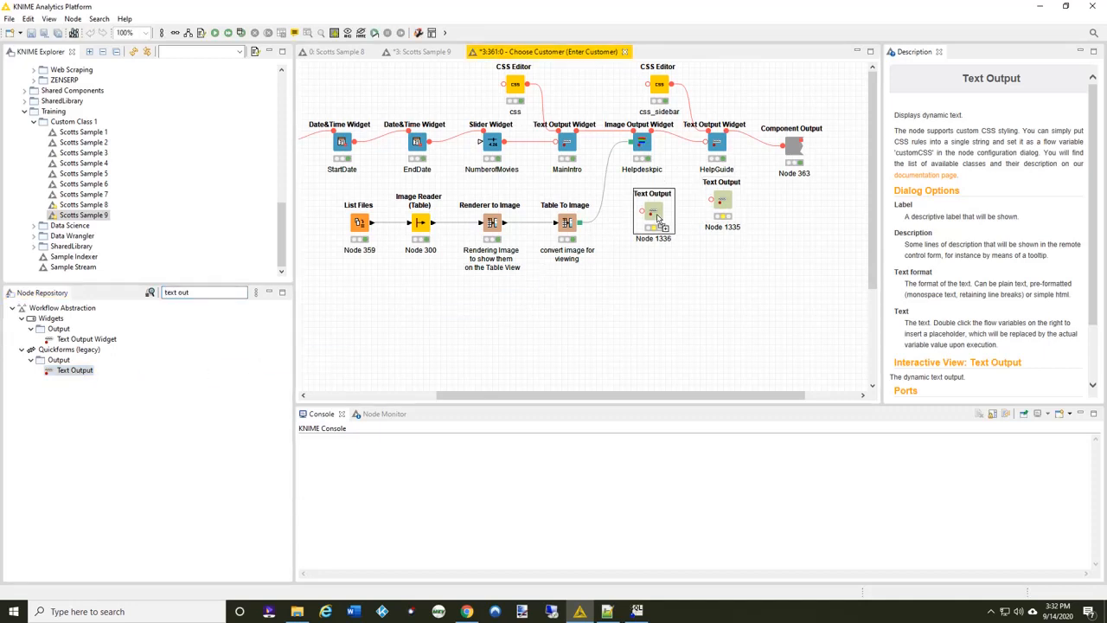
Copy the complete HTML text from the HelpGuide Text Output Widget's configuration, leaving its settings as they are
double_click(716, 144)
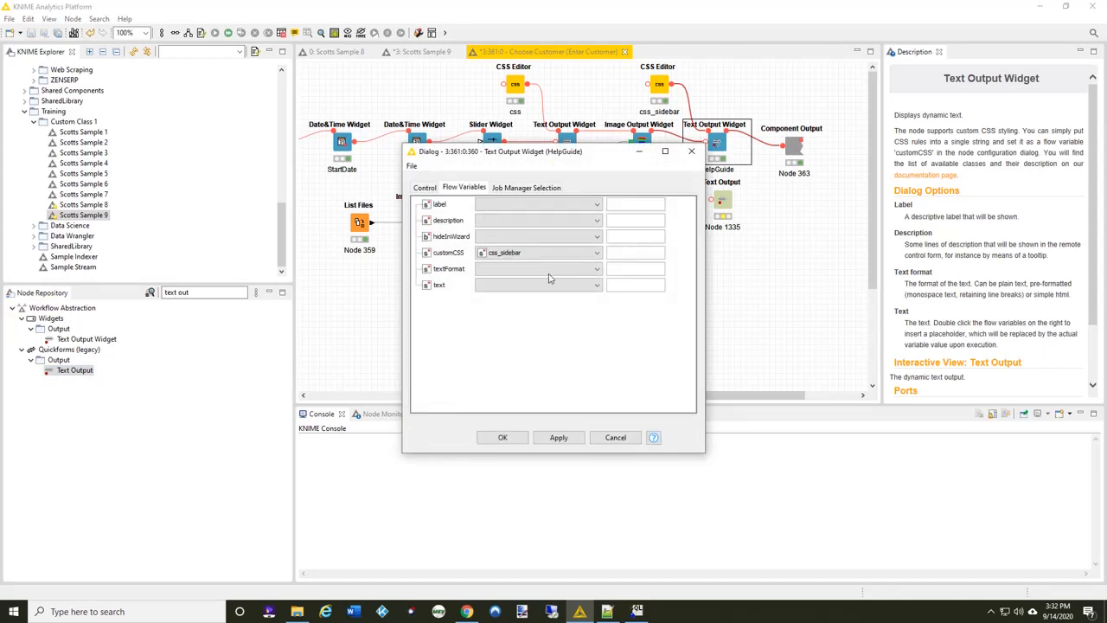
left_click(424, 188)
left_click(628, 323)
key("ctrl+a")
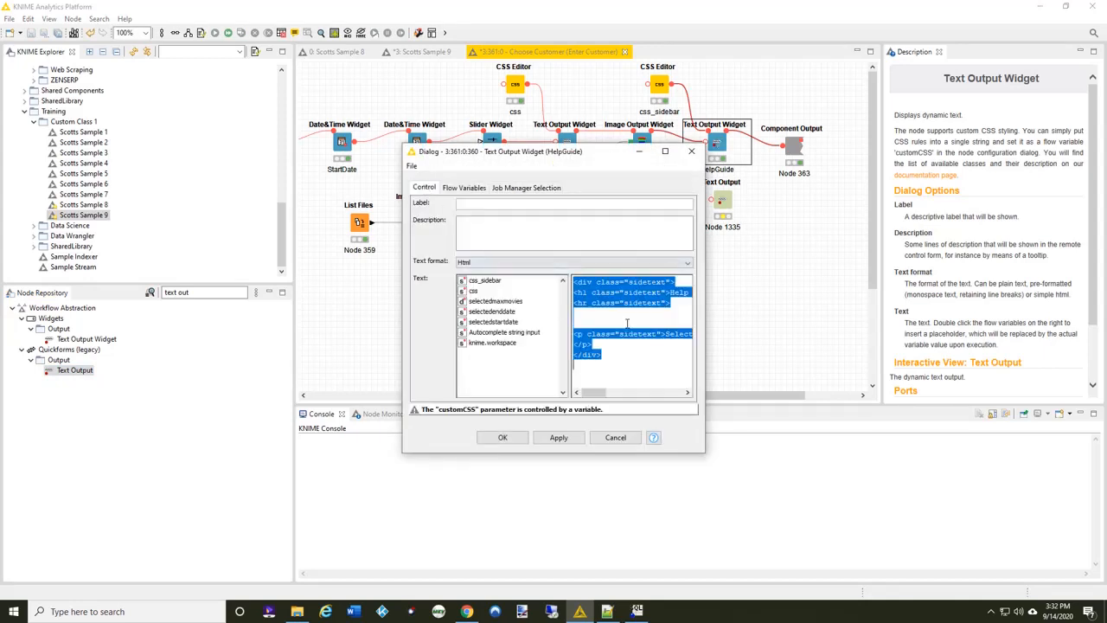
left_click(625, 438)
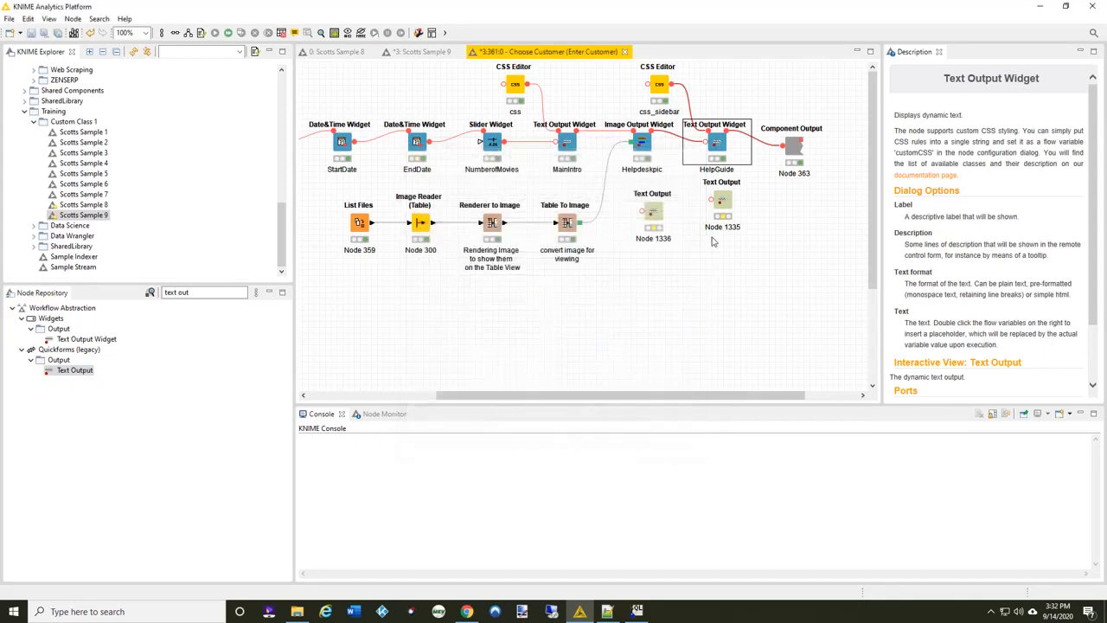
Paste the Help Guide HTML into the Text Output node beneath HelpGuide and set its text format to Html
left_click(718, 204)
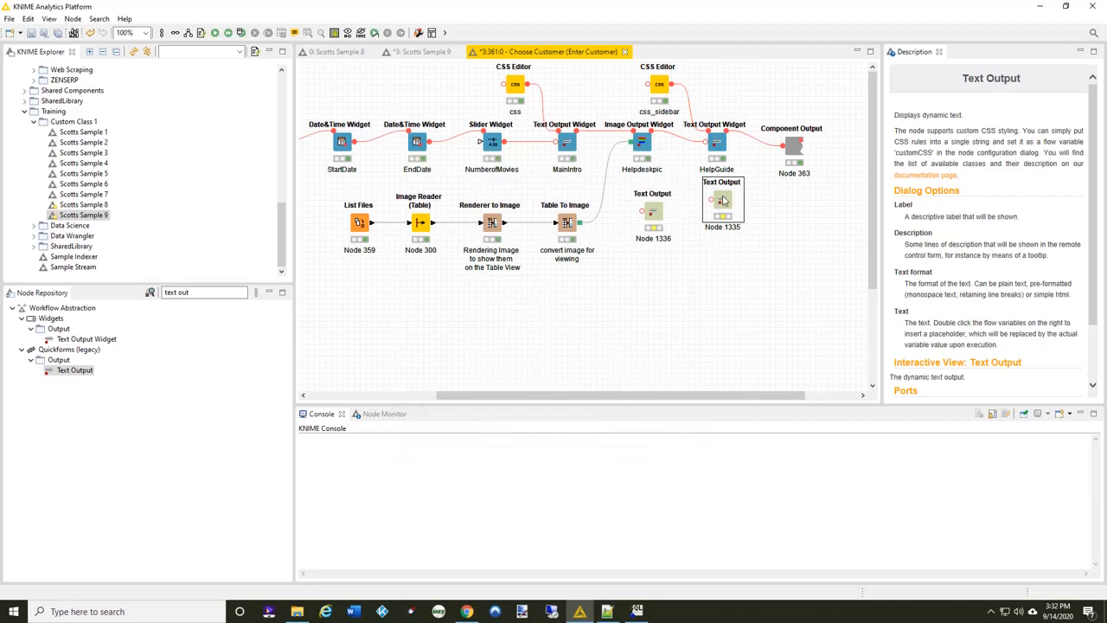
double_click(723, 201)
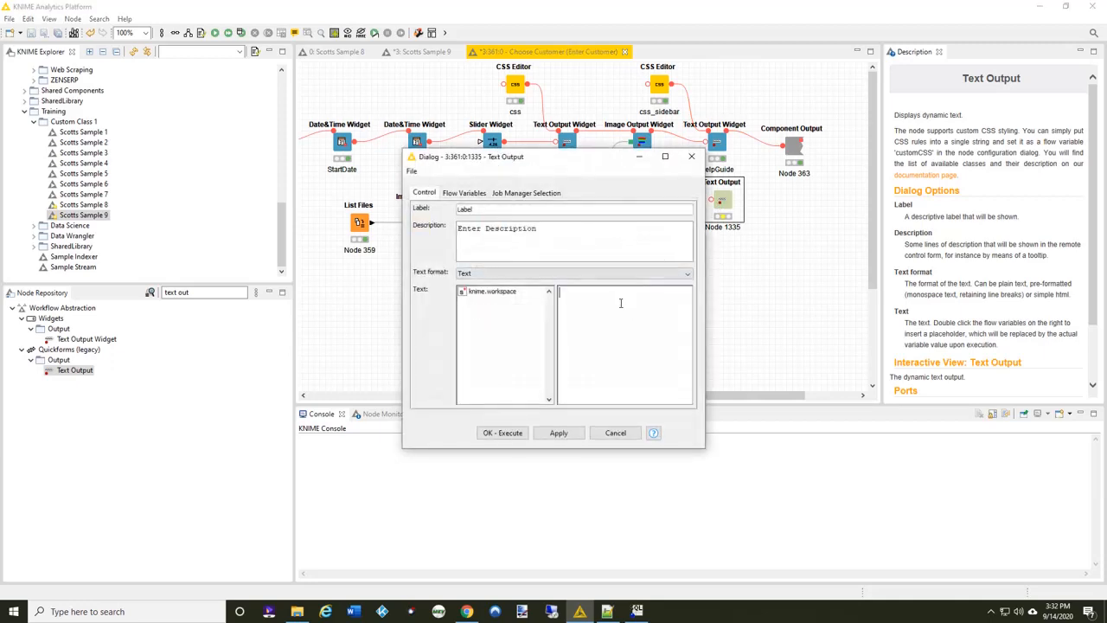
left_click(579, 274)
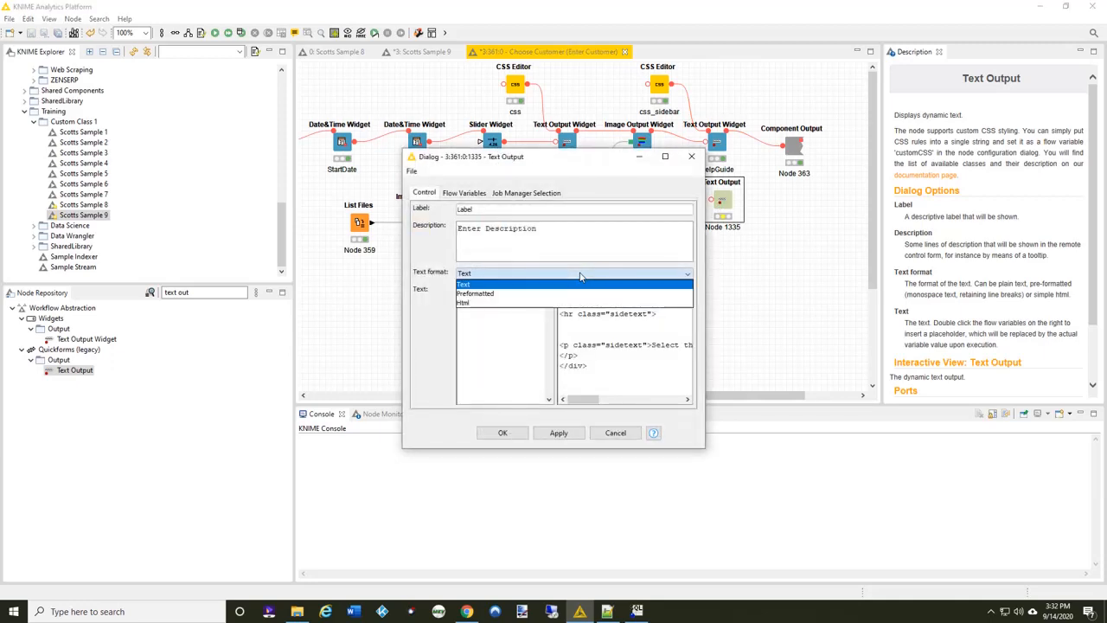
left_click(464, 302)
left_click(503, 433)
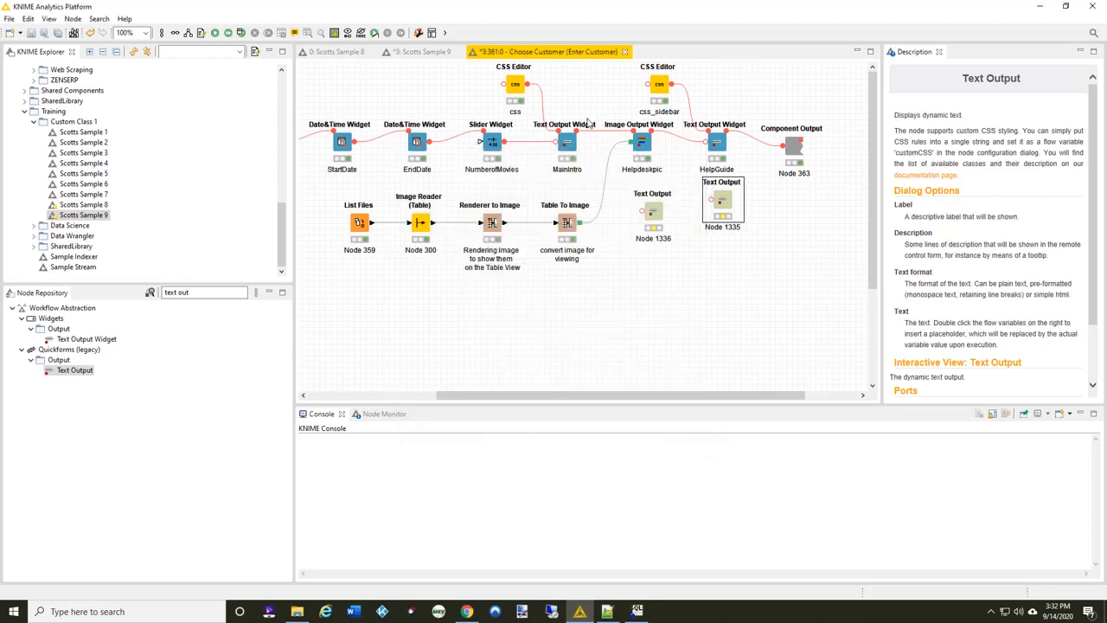
Copy the complete HTML text from the MainIntro Text Output Widget's configuration, leaving its settings as they are
double_click(567, 143)
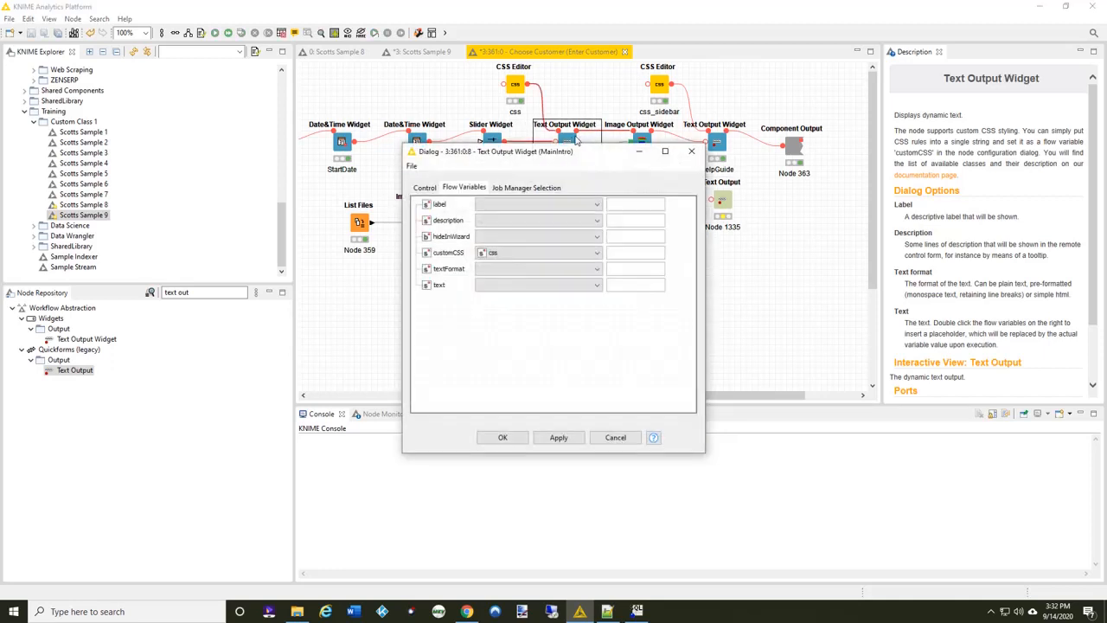
left_click(425, 188)
left_click(612, 301)
key("ctrl+a")
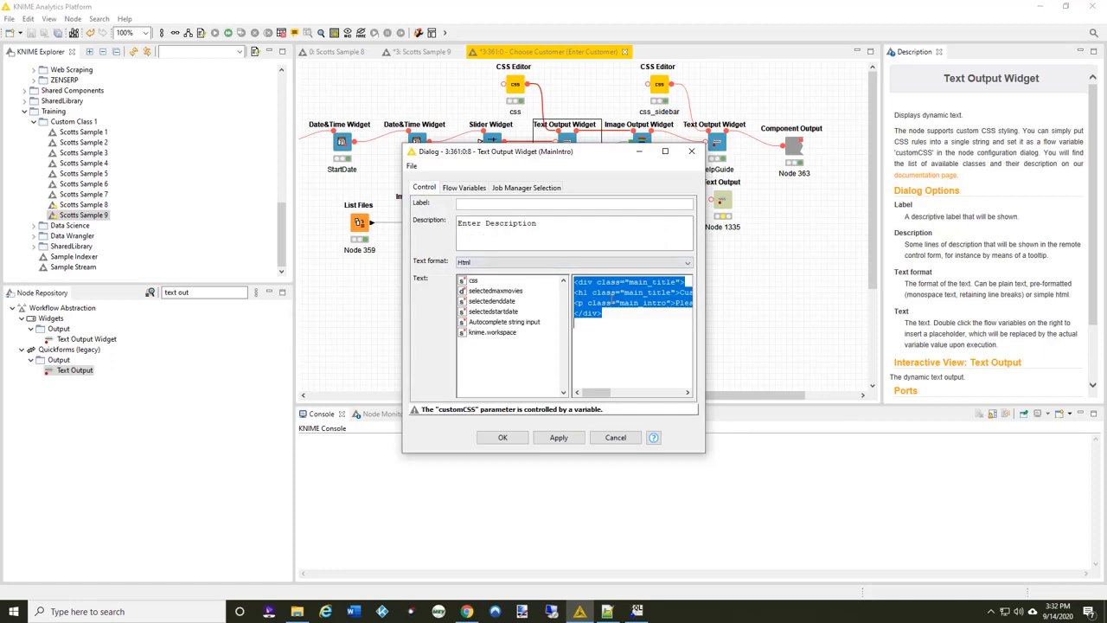
left_click(631, 437)
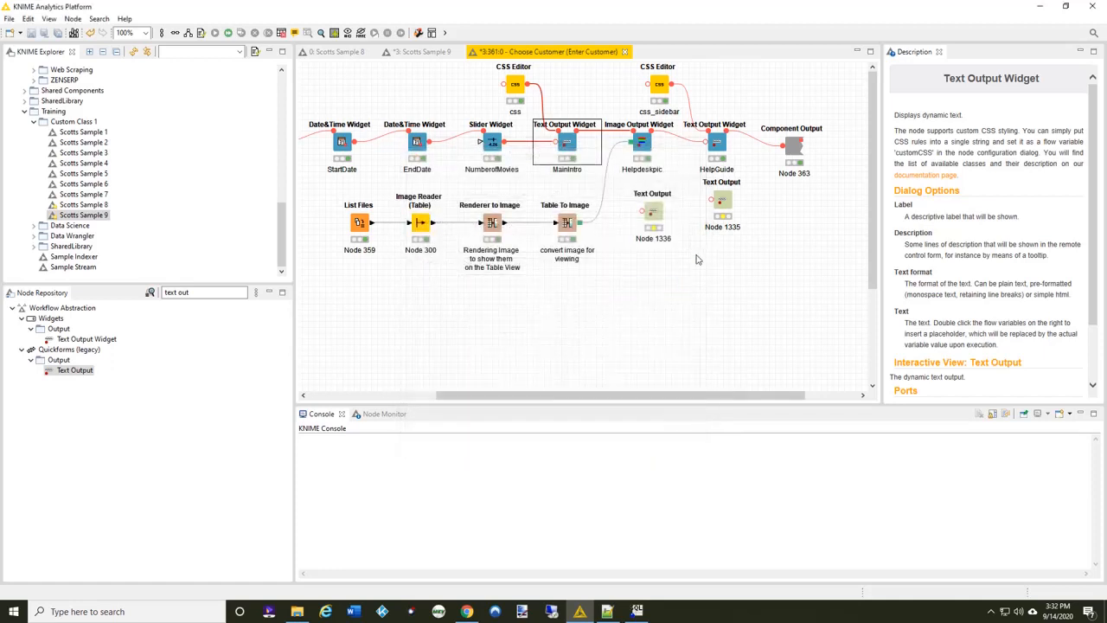
Paste the MainIntro HTML into the Text Output node beneath Helpdeskpic, set its text format to Html and clear its label
double_click(653, 211)
left_click(612, 304)
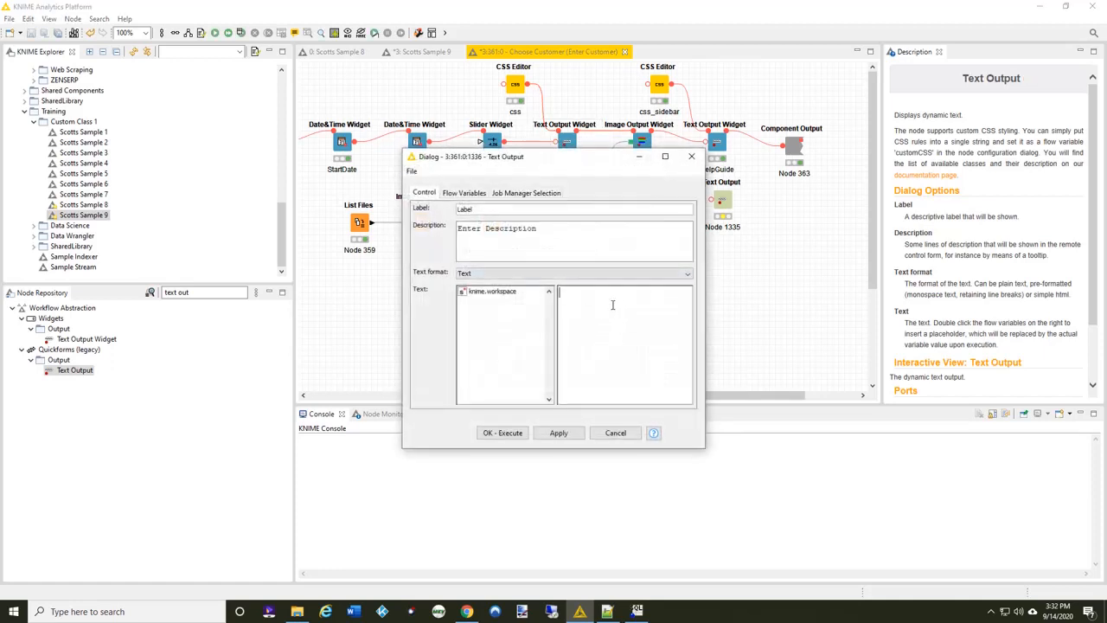
key("ctrl+v")
left_click(509, 275)
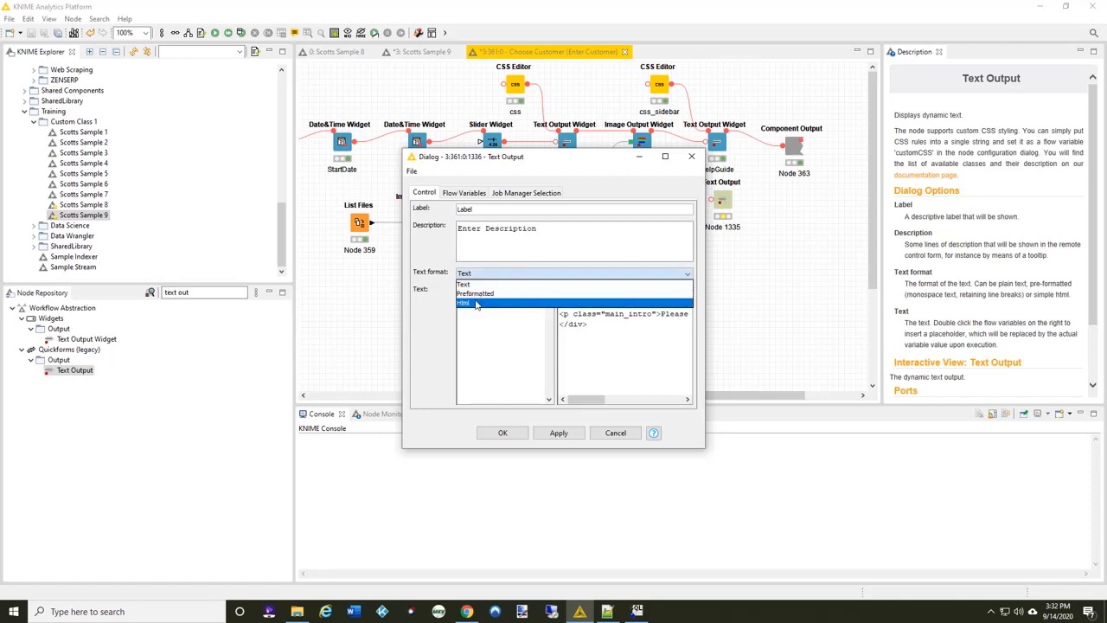
left_click(480, 301)
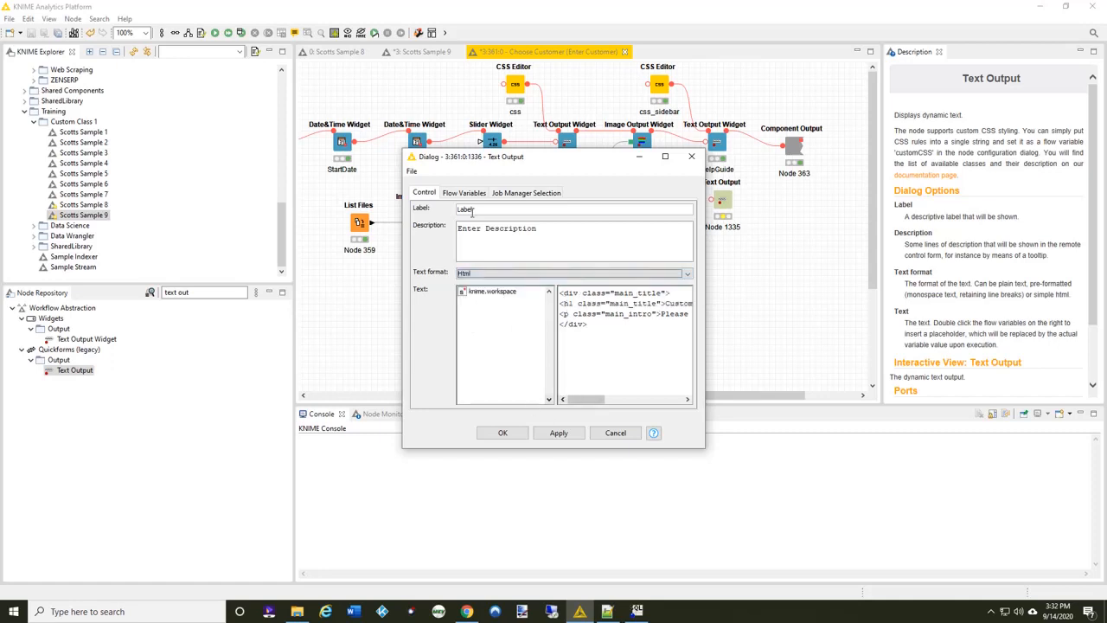
double_click(476, 209)
key("BackSpace")
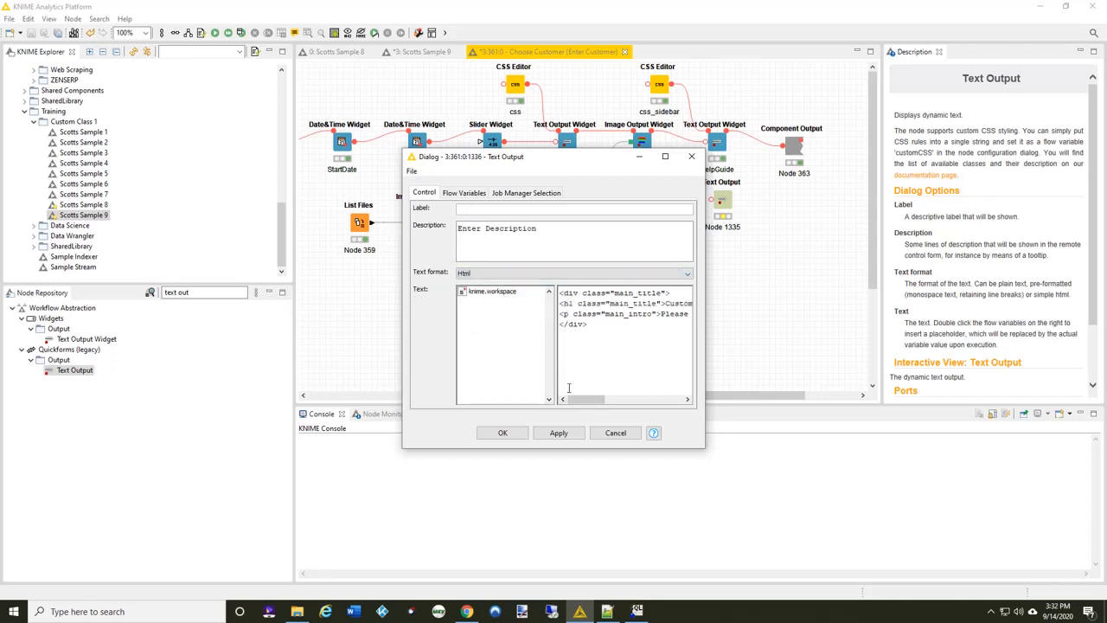
left_click(502, 432)
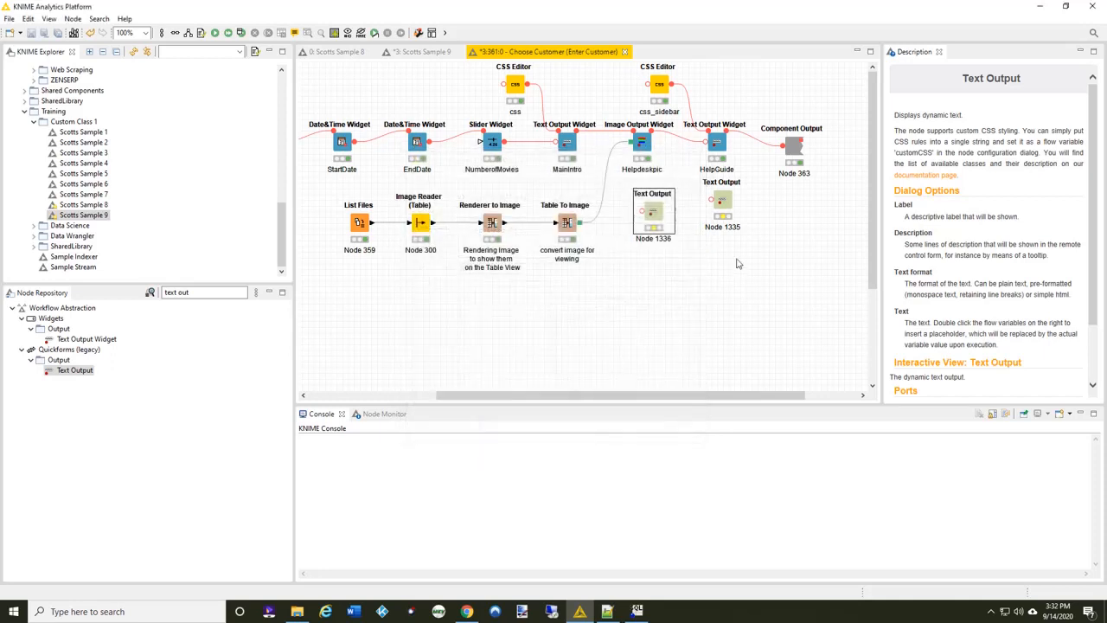
Accept the Help Guide Text Output's configuration, and connect css to the Text Output beneath Helpdeskpic and css_sidebar to the one beneath HelpGuide
double_click(727, 202)
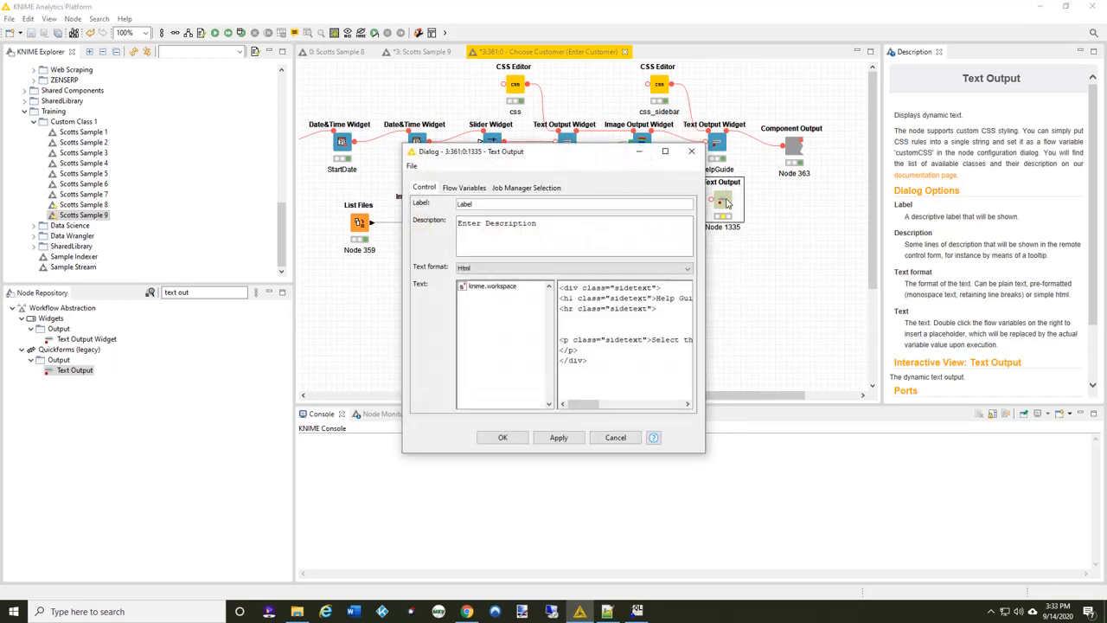
left_click(502, 437)
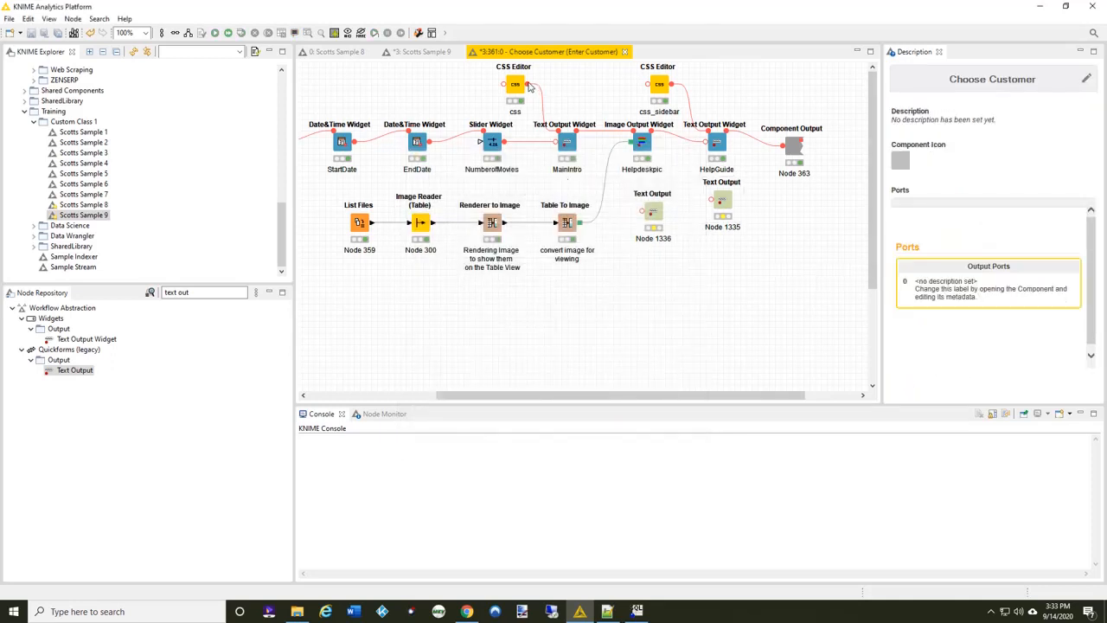
left_click_drag(530, 86, 643, 212)
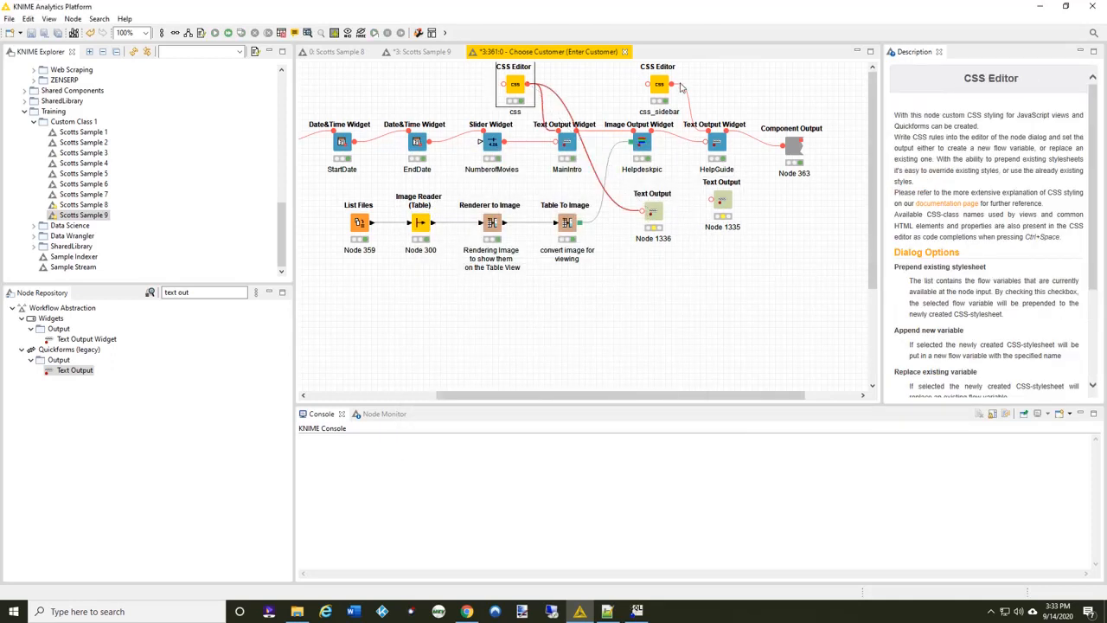
left_click_drag(671, 87, 716, 206)
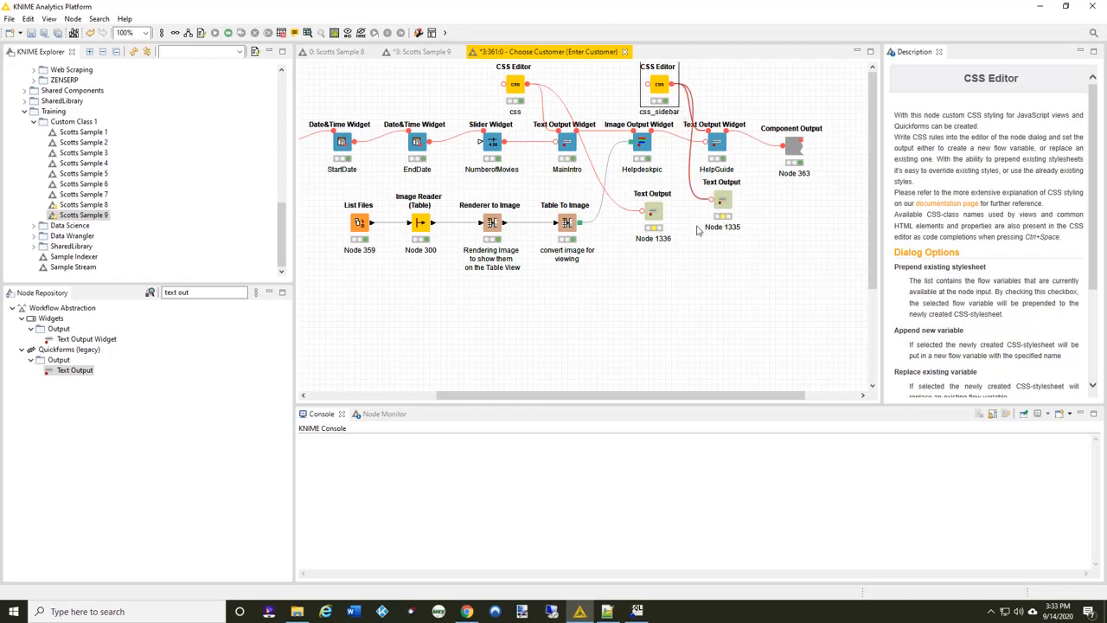
Set the customCSS flow variable of the Text Output node beneath Helpdeskpic to css
double_click(654, 215)
left_click(471, 188)
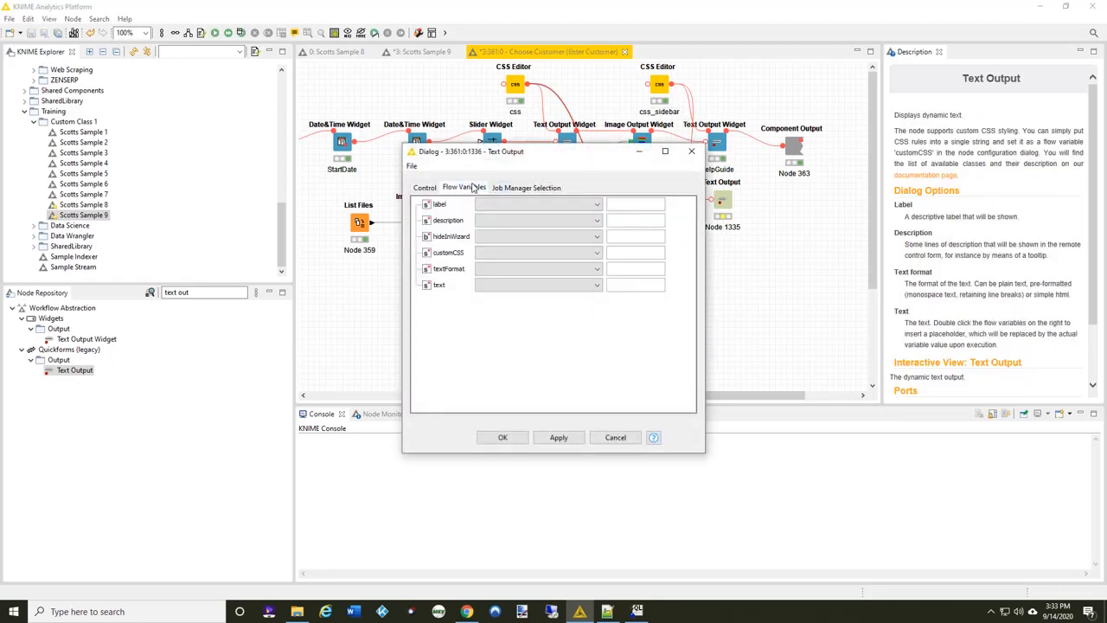
left_click(597, 252)
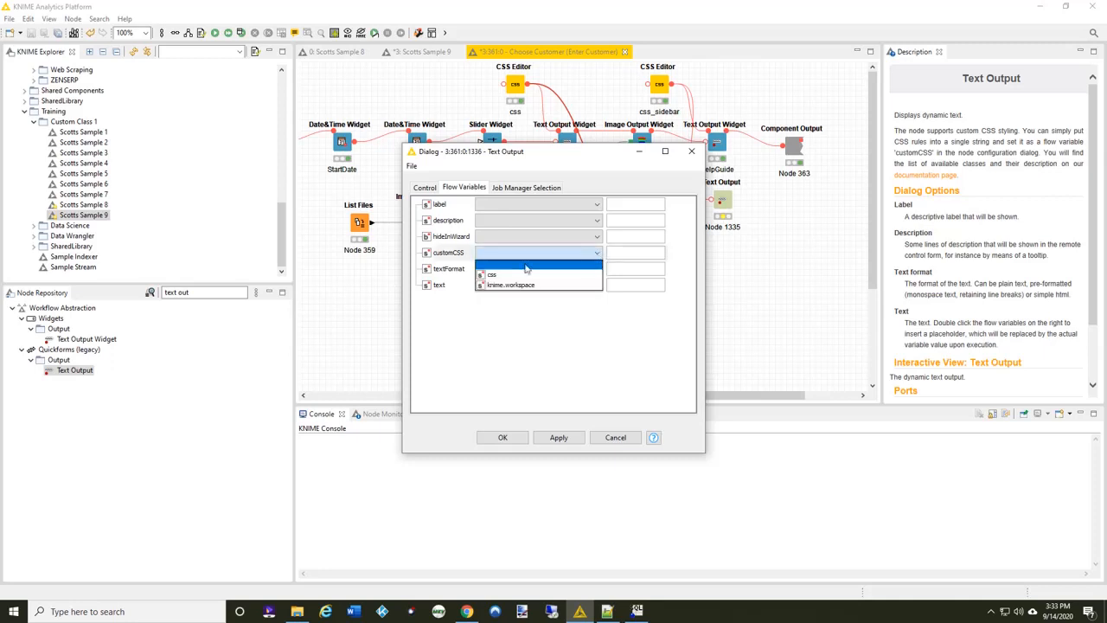
left_click(516, 275)
left_click(502, 438)
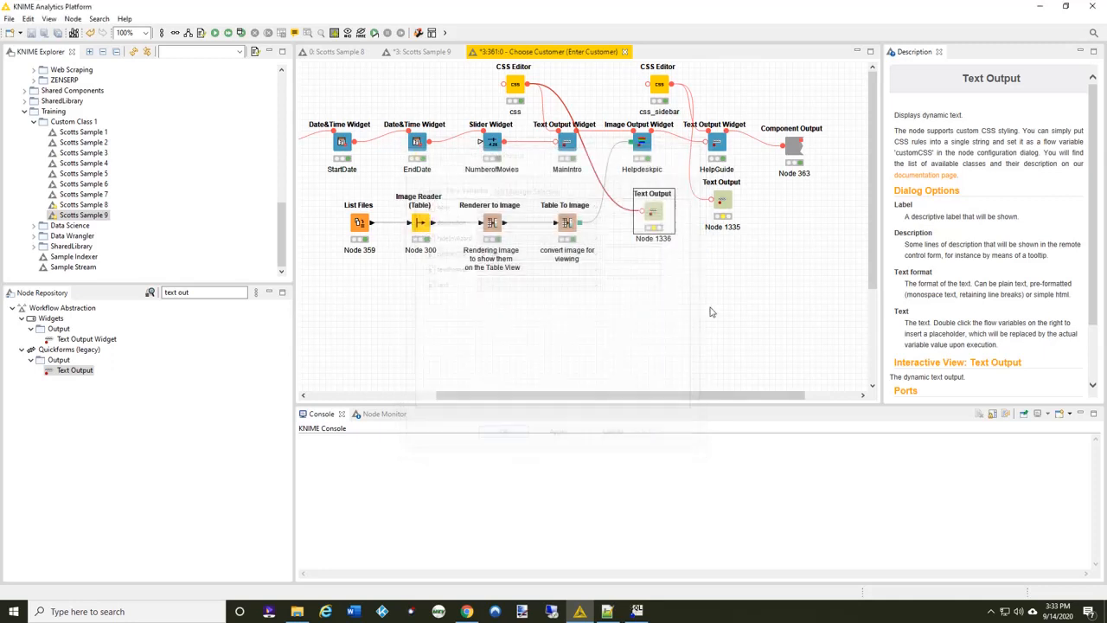
Set the customCSS flow variable of the Text Output node beneath HelpGuide to css_sidebar
double_click(723, 199)
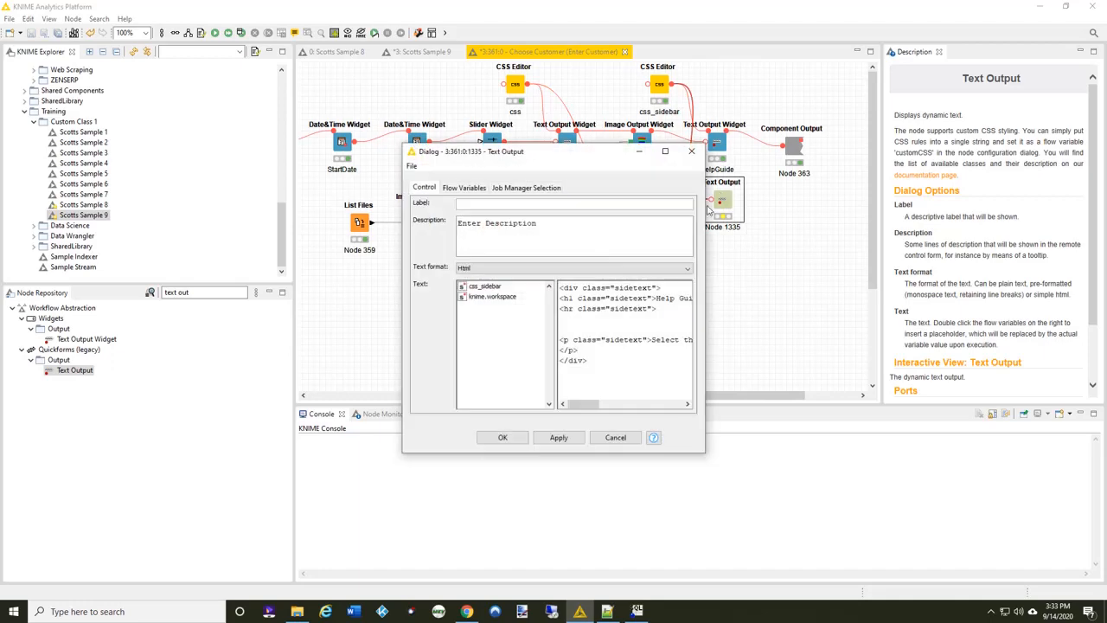
left_click(464, 188)
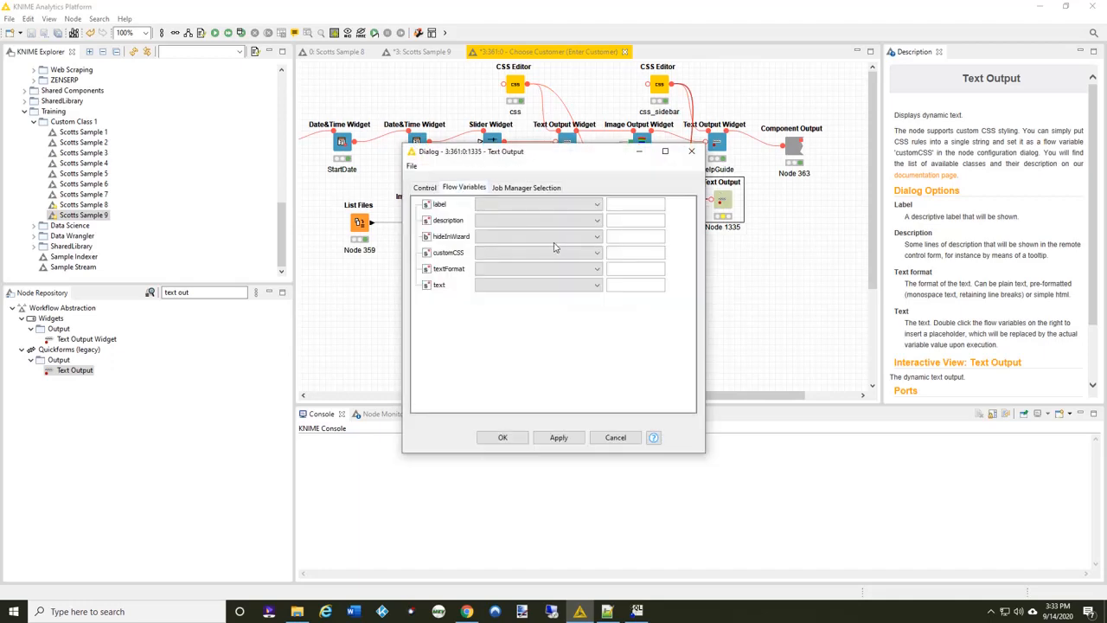
left_click(596, 256)
left_click(521, 274)
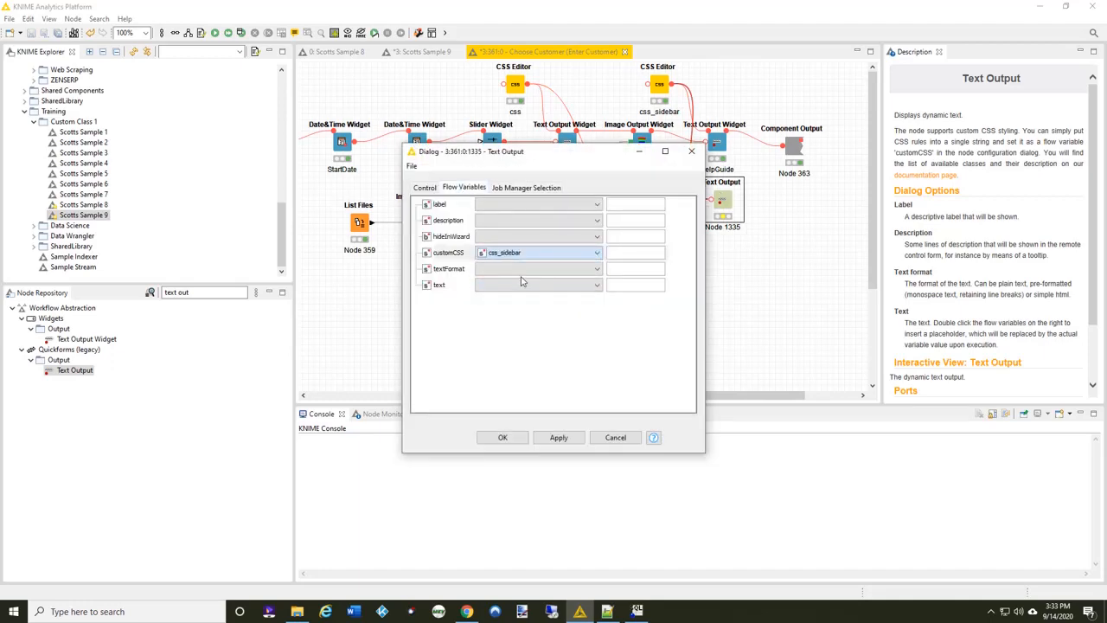
left_click(502, 436)
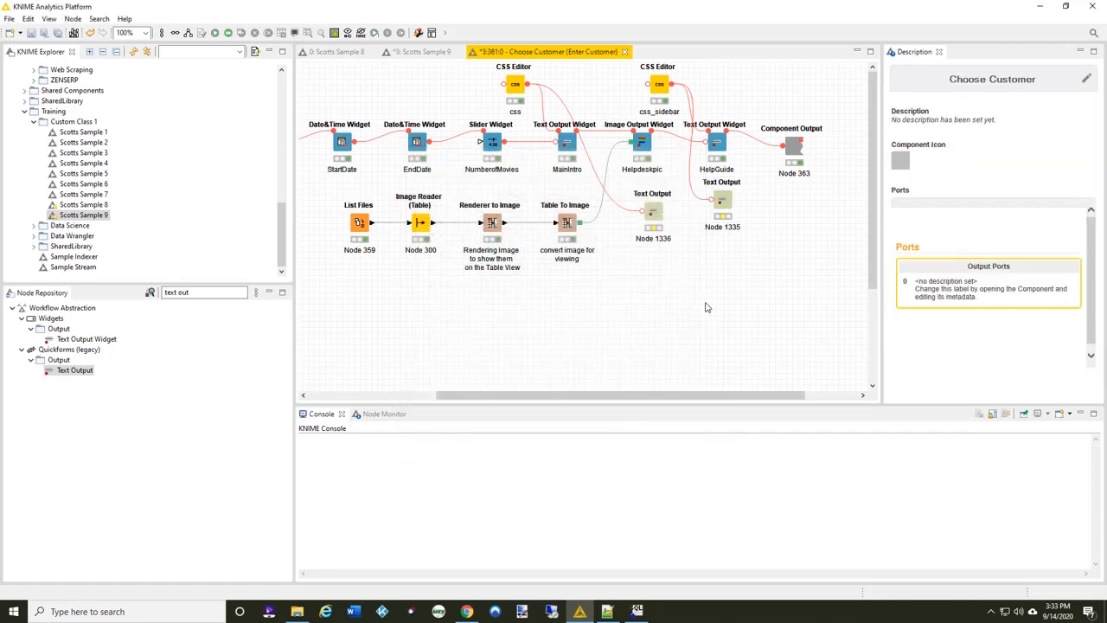
Delete the MainIntro Text Output Widget and move the css-connected Text Output node into its place
left_click(568, 147)
key("Delete")
left_click(628, 198)
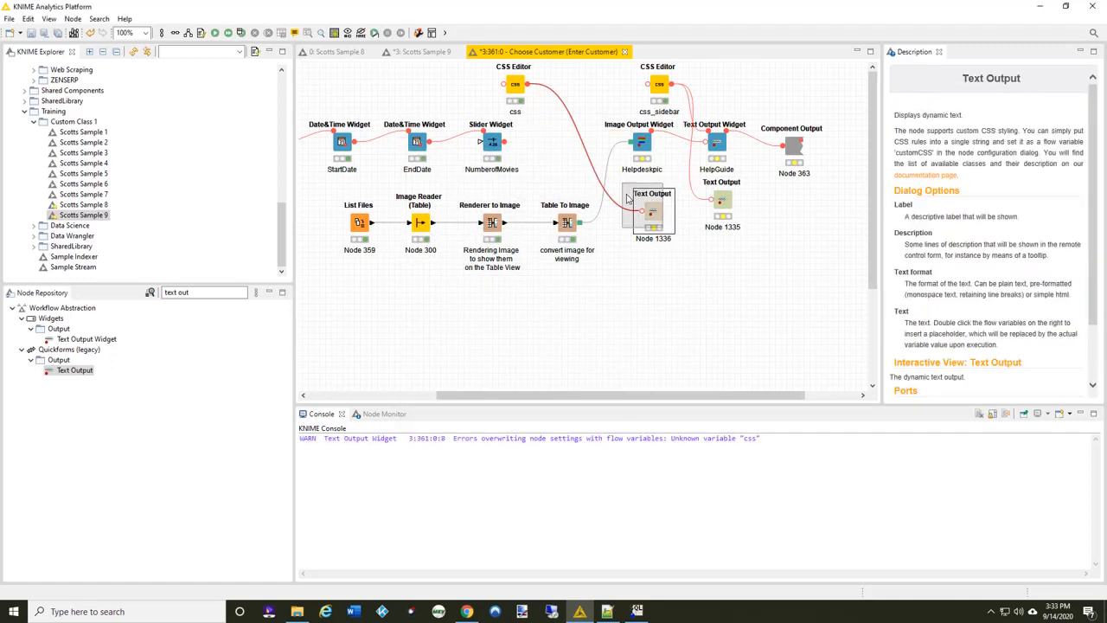
left_click_drag(629, 198, 537, 129)
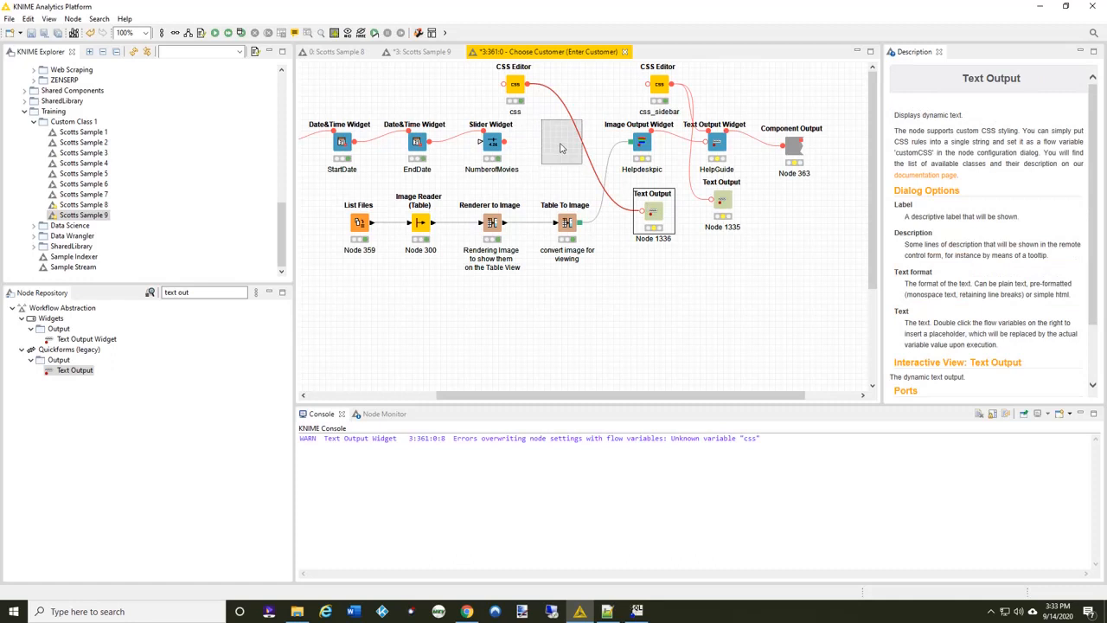
Delete the HelpGuide Text Output Widget and move the css_sidebar-connected Text Output node into its place
left_click(718, 144)
key("Delete")
left_click(721, 199)
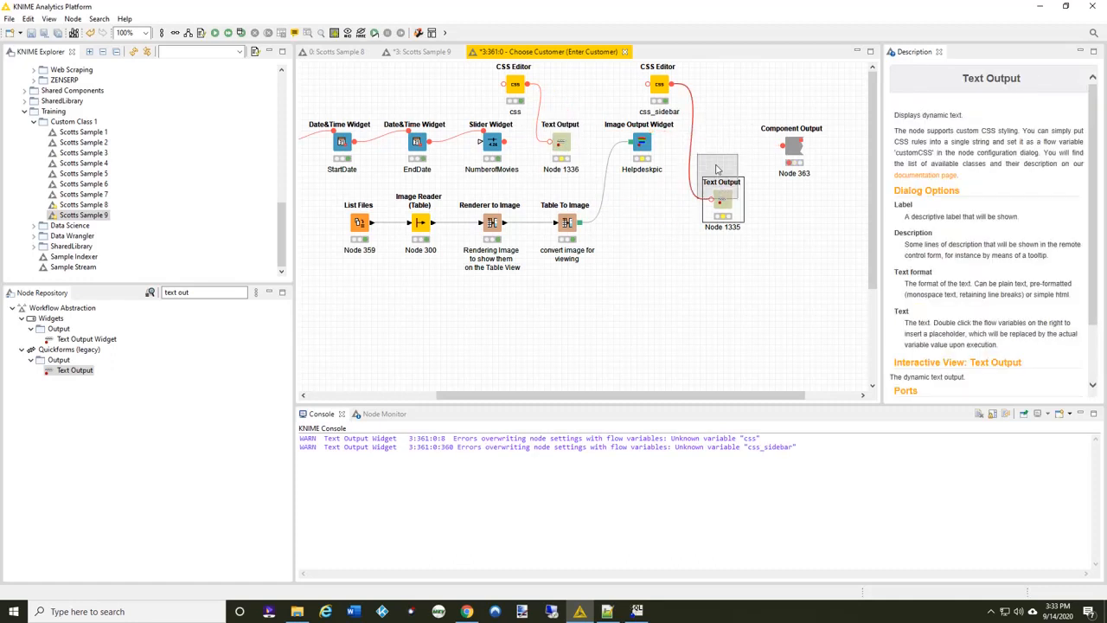
left_click_drag(722, 199, 719, 147)
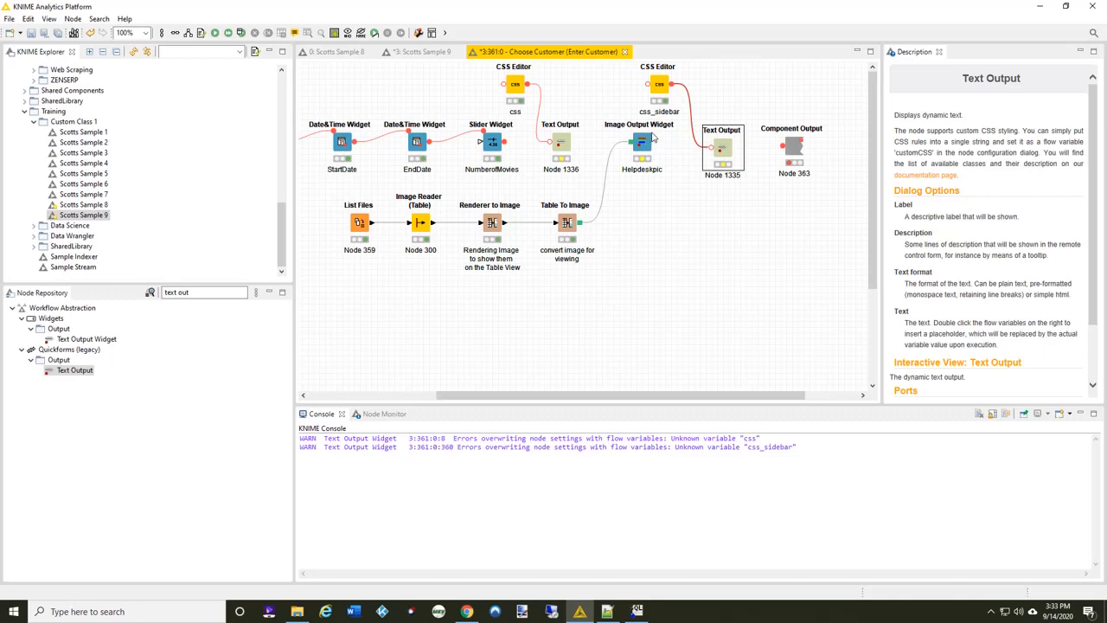
Chain the flow variable ports from NumberofMovies through the first Text Output, Helpdeskpic and the second Text Output to the Component Output
left_click_drag(654, 133, 734, 142)
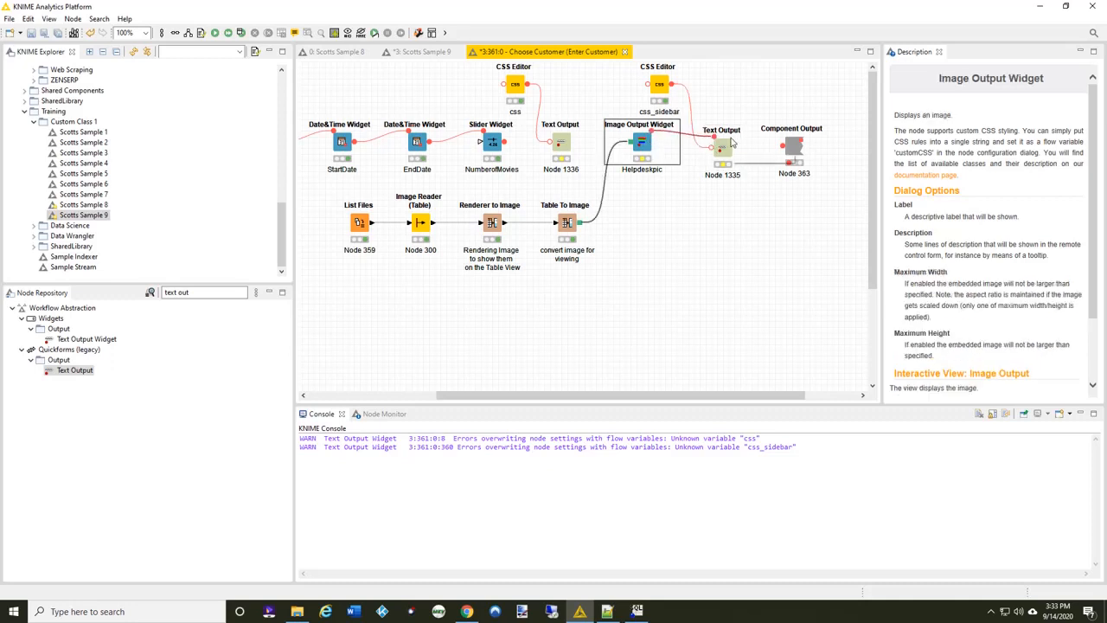
left_click(732, 142)
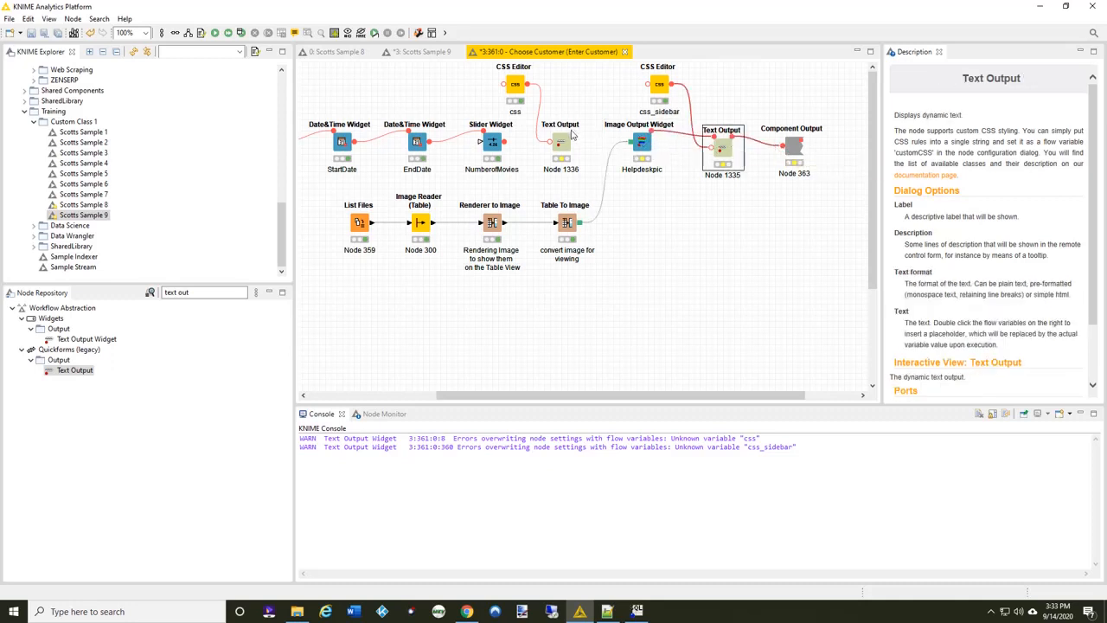
left_click_drag(570, 132, 638, 135)
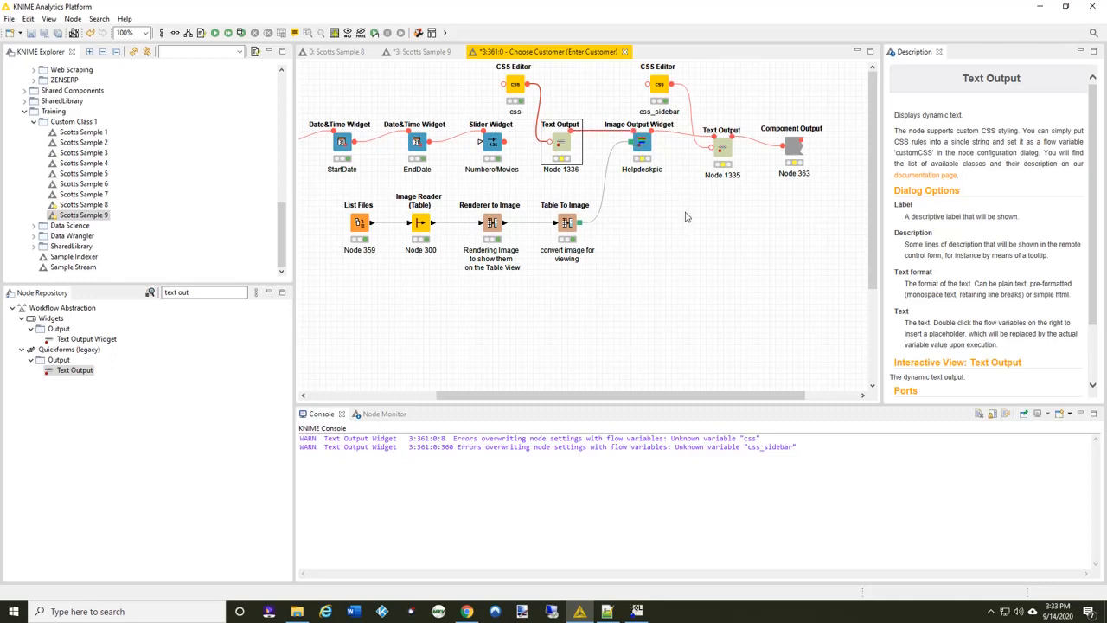
left_click_drag(505, 143, 555, 136)
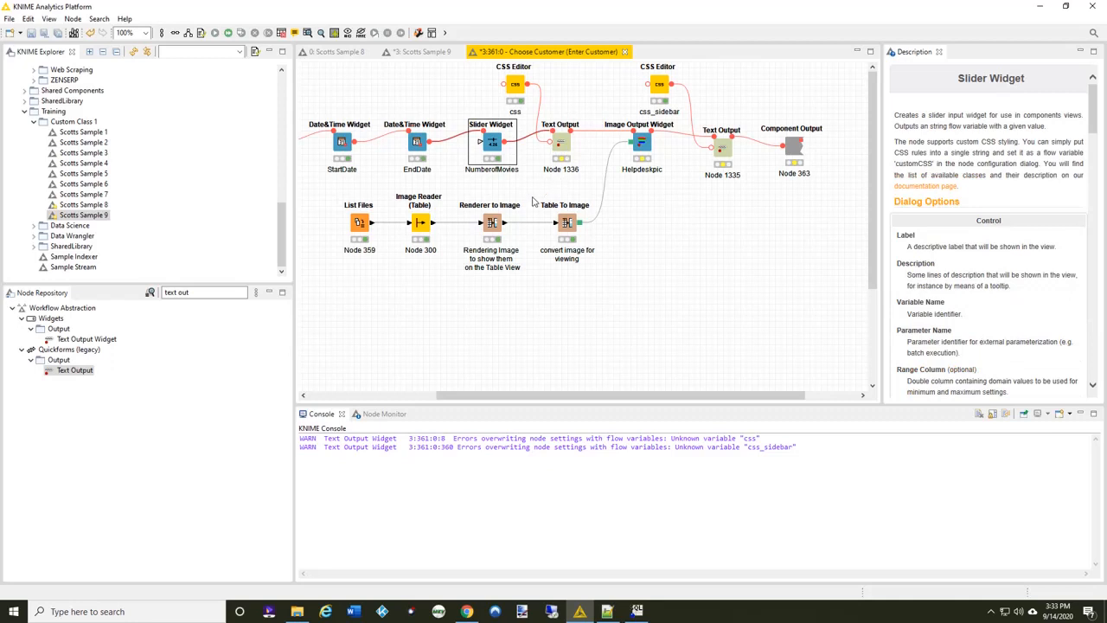
Rename the Text Output after NumberofMovies as MainIntro and the one before the Component Output as HelpGuide
left_click(560, 173)
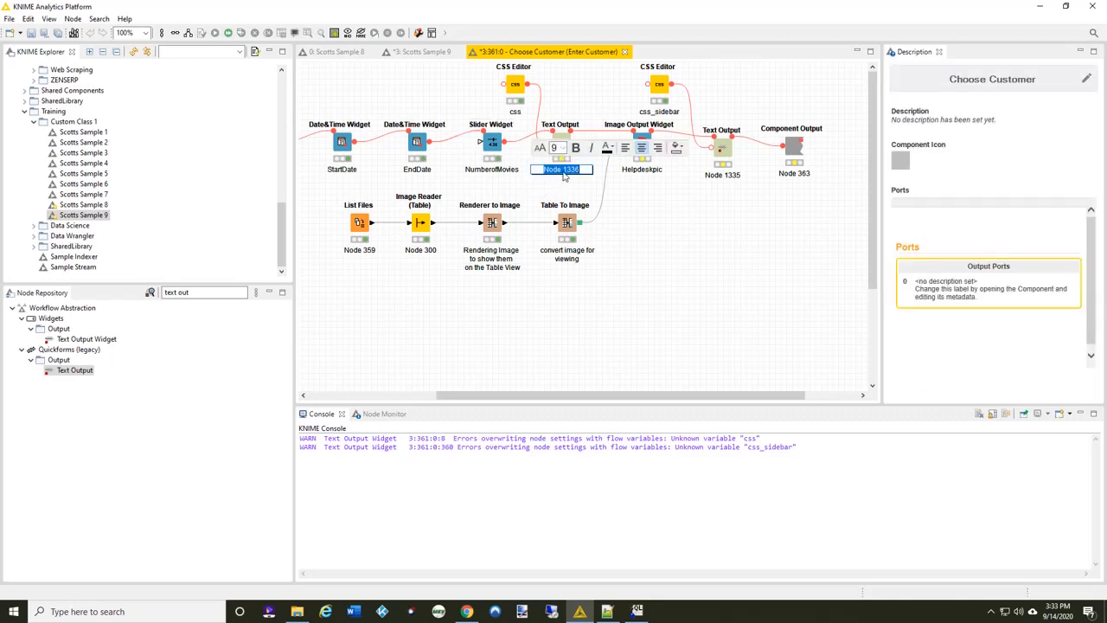
type("MyinIntro")
left_click(720, 175)
type("D")
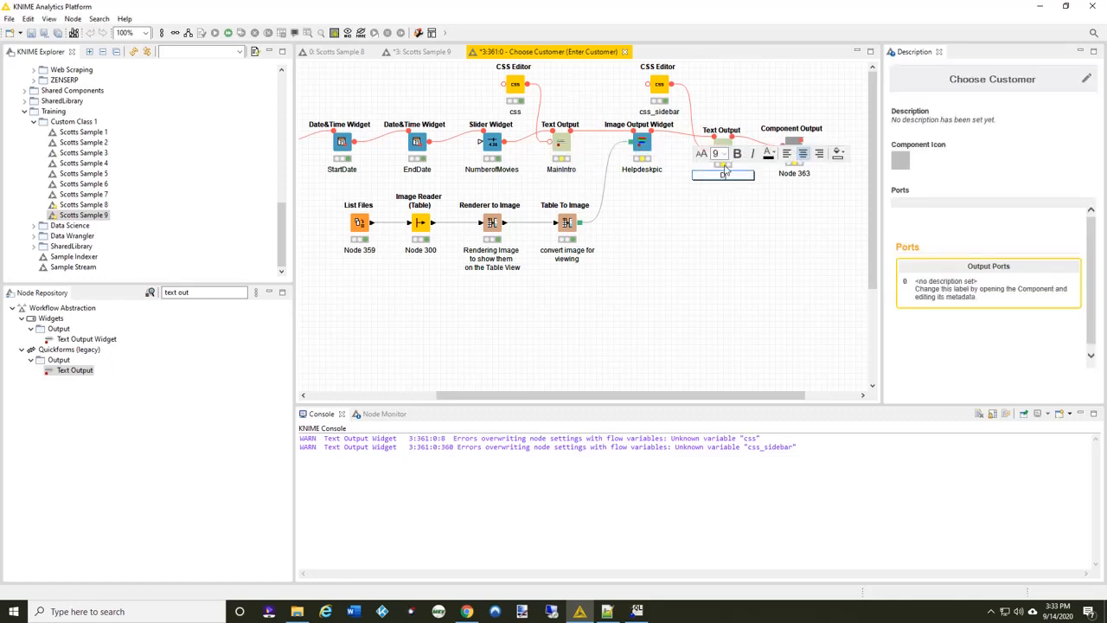
type("elpGuide")
left_click(666, 256)
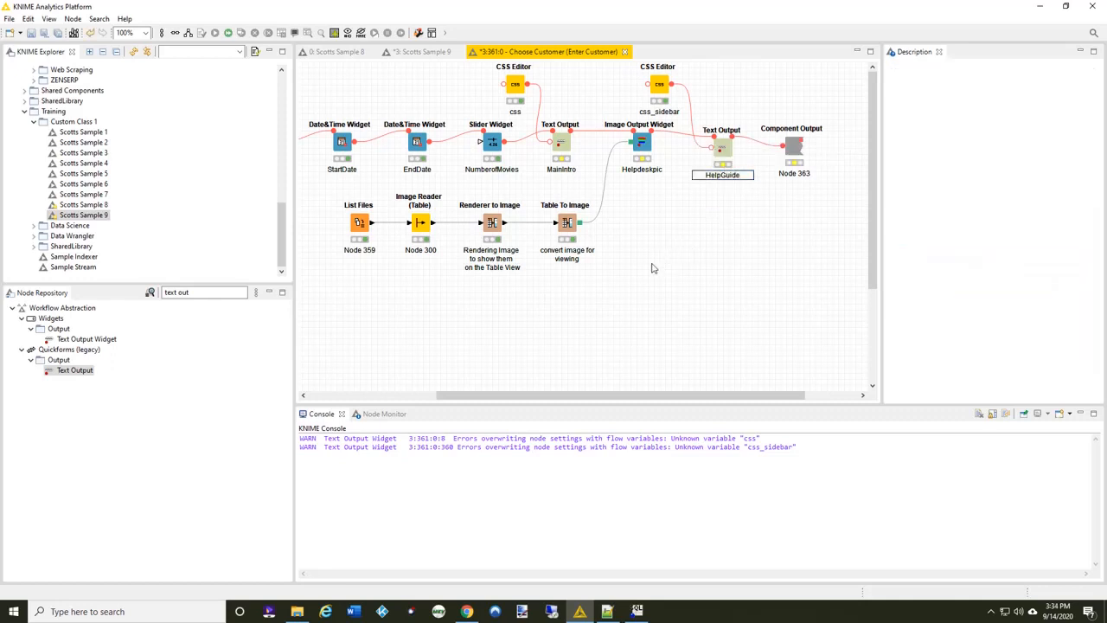
Execute the HelpGuide Text Output node and check the styling in its interactive view, closing the view when done
right_click(726, 157)
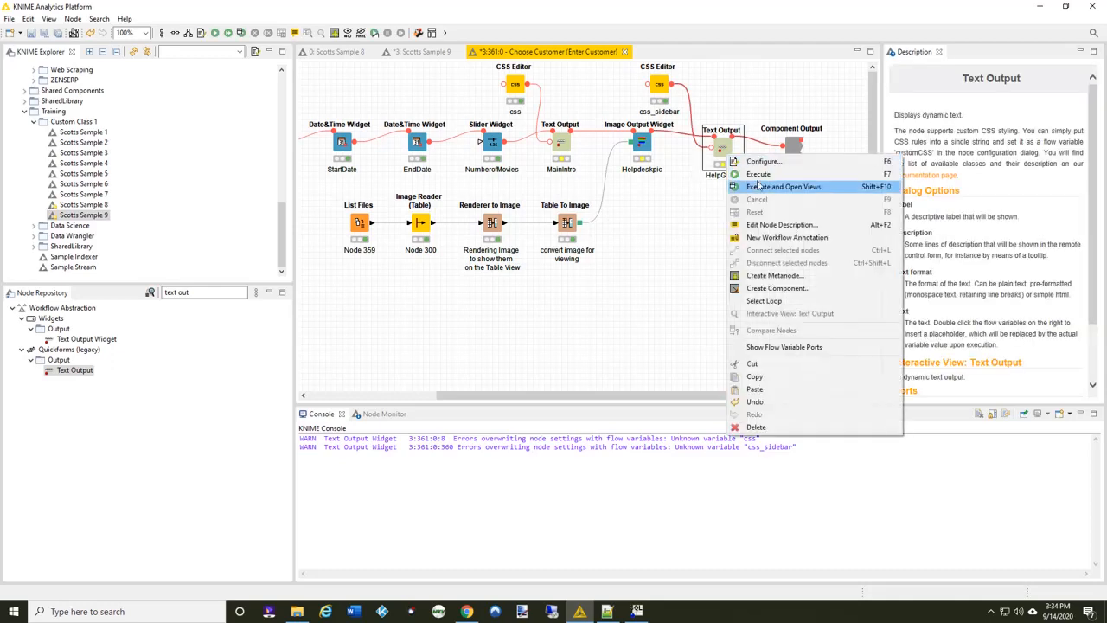
key("Escape")
left_click(431, 34)
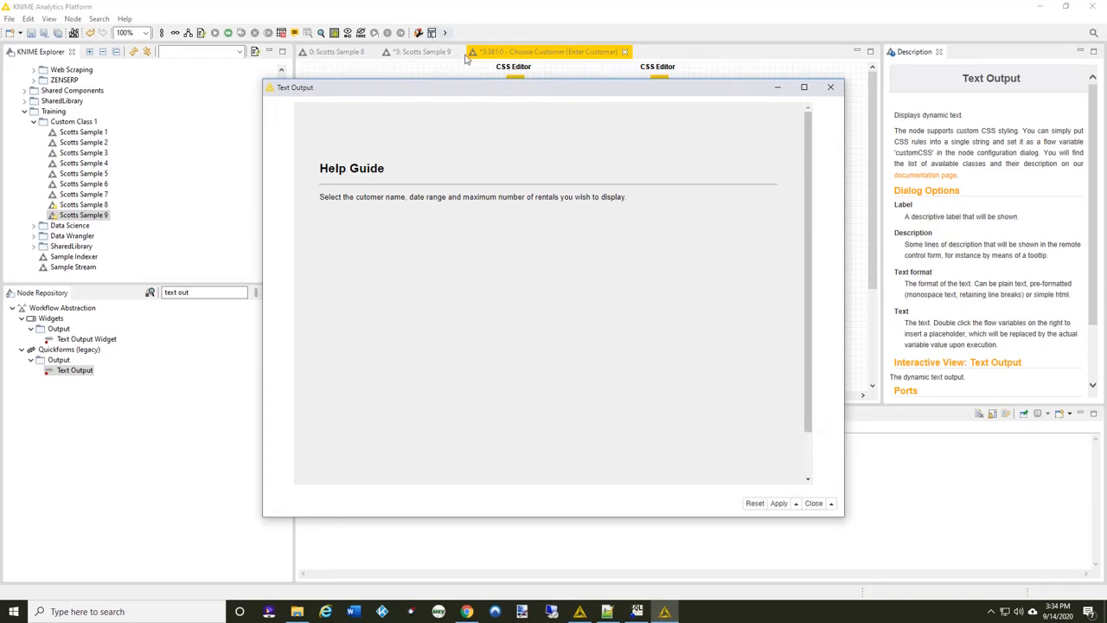
left_click(831, 88)
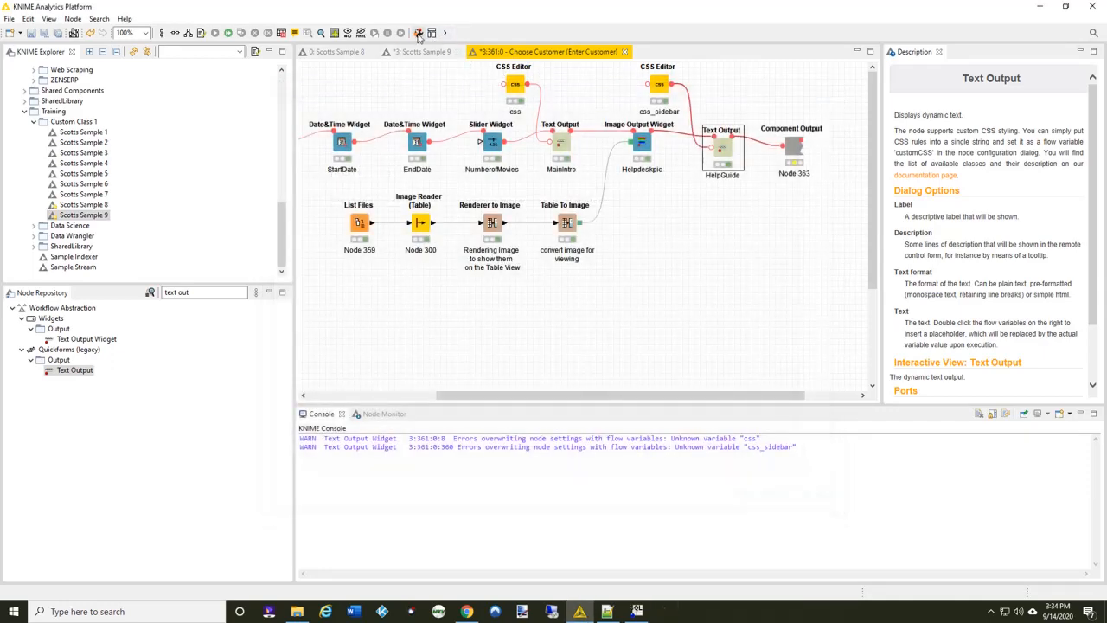
Replace the two missing nodes in the component layout with MainIntro beside Helpdeskpic and HelpGuide beside CustomerName, and finish the layout
left_click(432, 34)
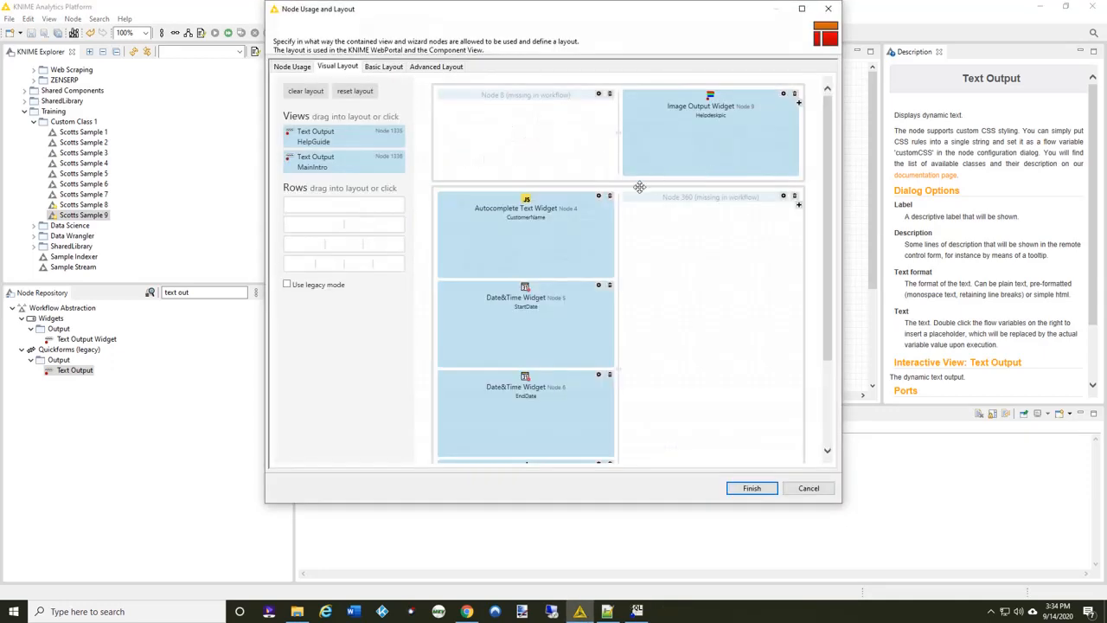
left_click_drag(354, 164, 519, 151)
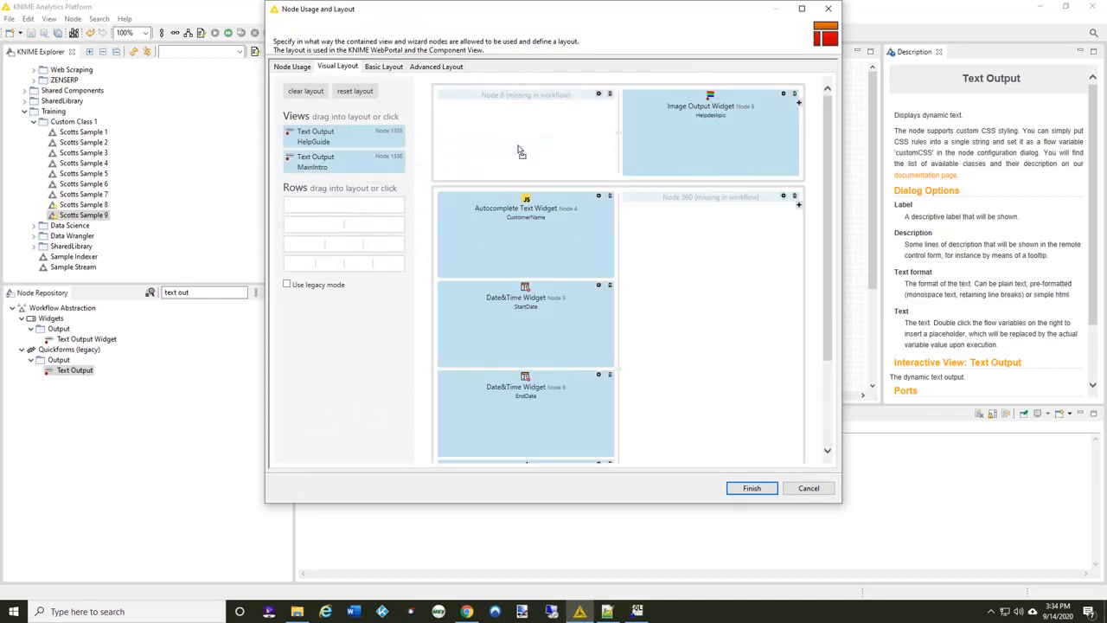
left_click(609, 95)
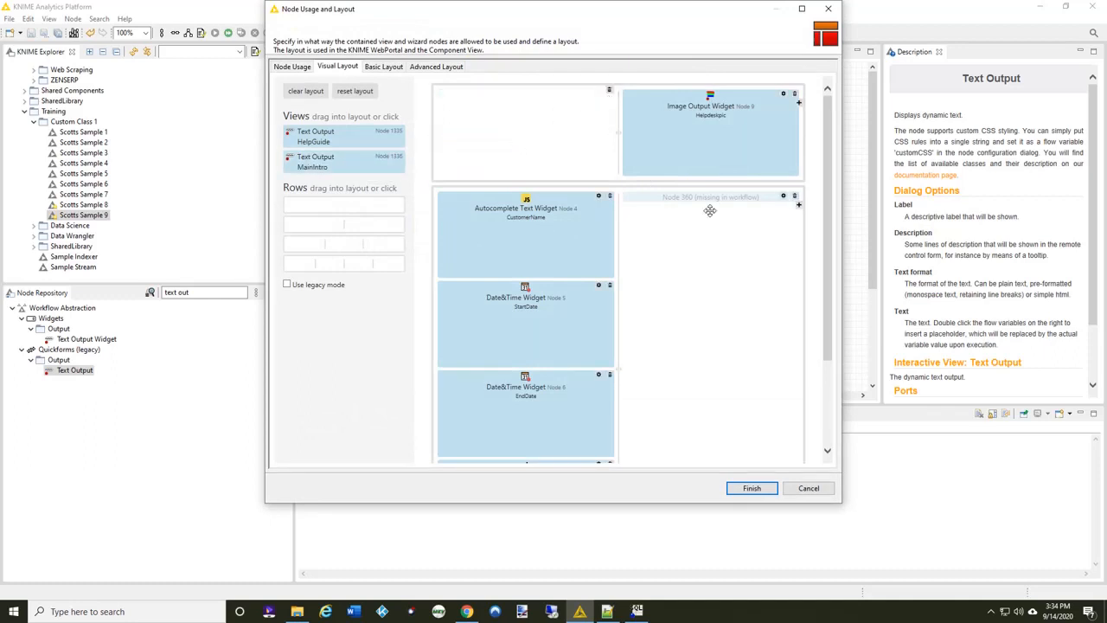
left_click(795, 197)
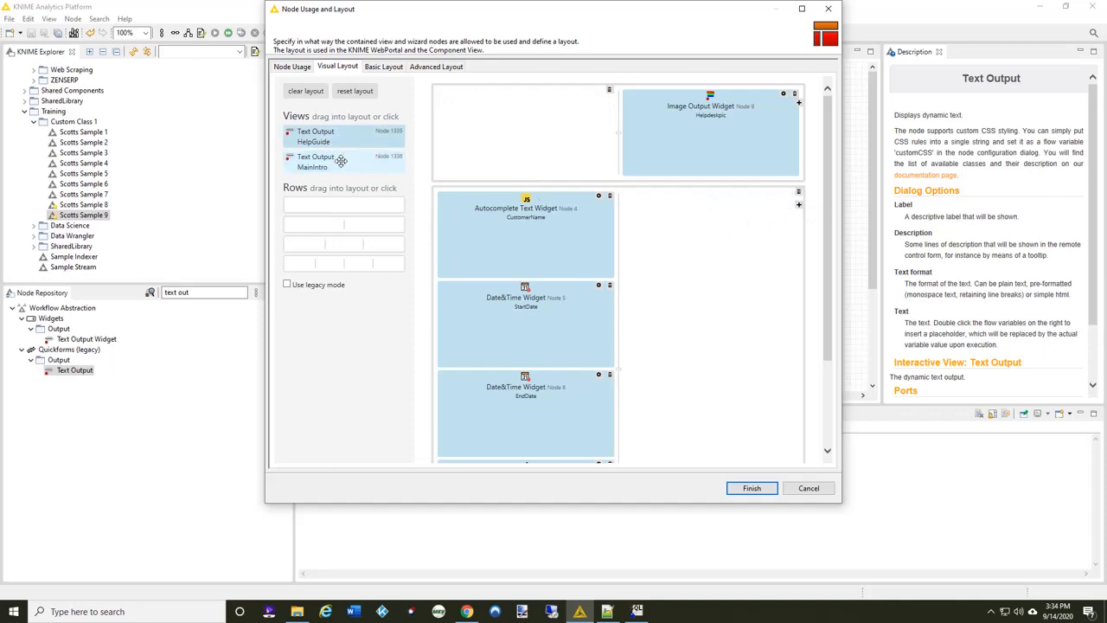
left_click_drag(368, 164, 519, 140)
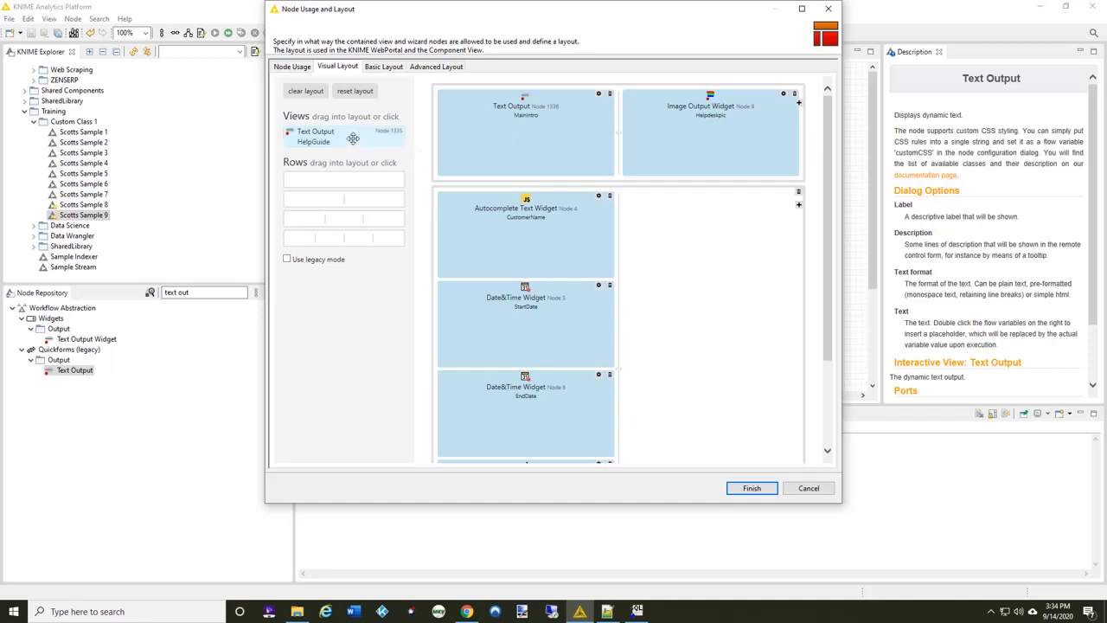
left_click_drag(349, 136, 711, 263)
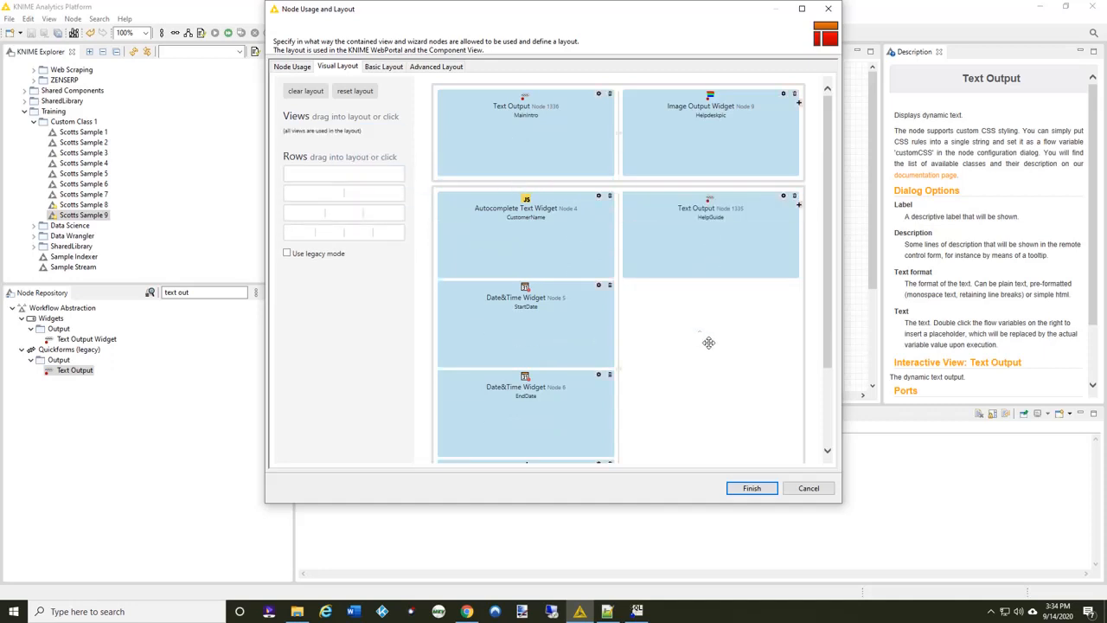
left_click(750, 488)
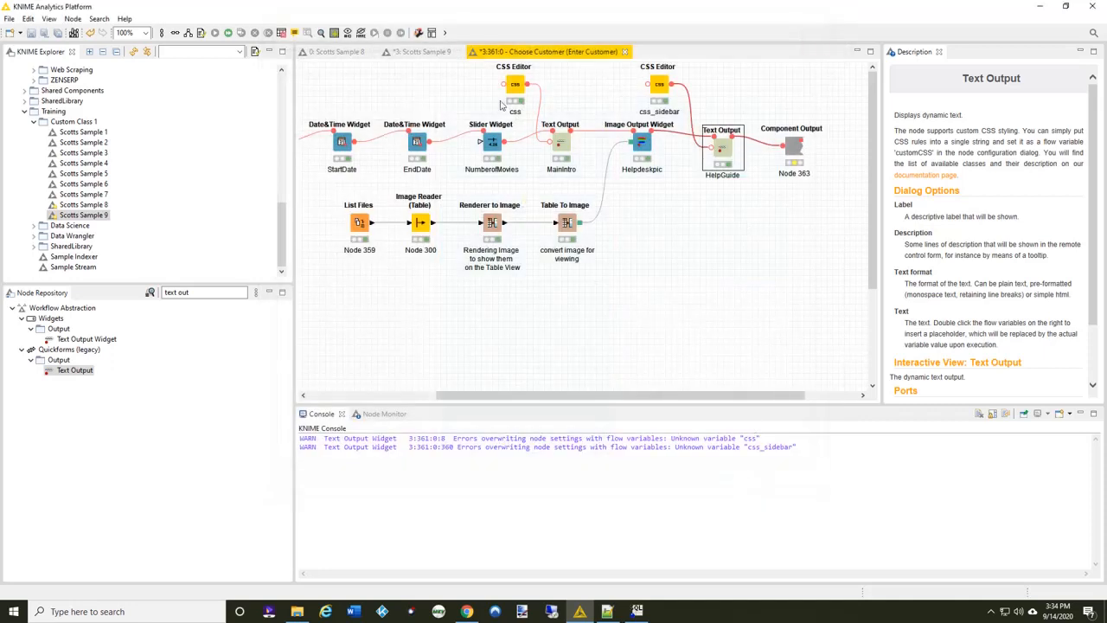
Execute the Choose Customer component in Scotts Sample 9 and check the text styling and layout in its view
left_click(433, 54)
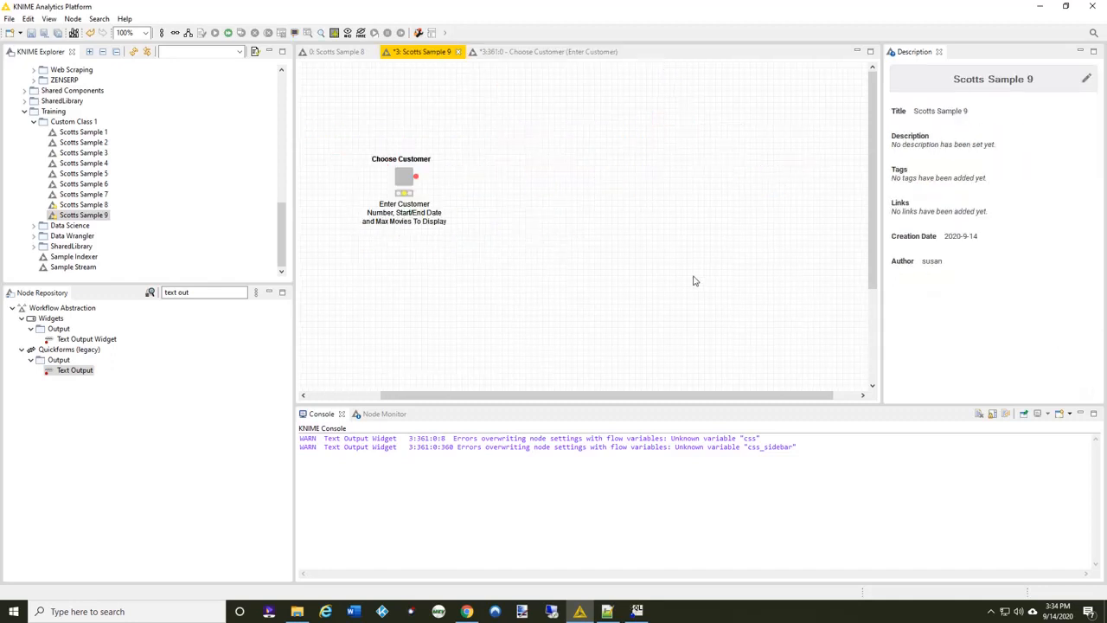
right_click(405, 182)
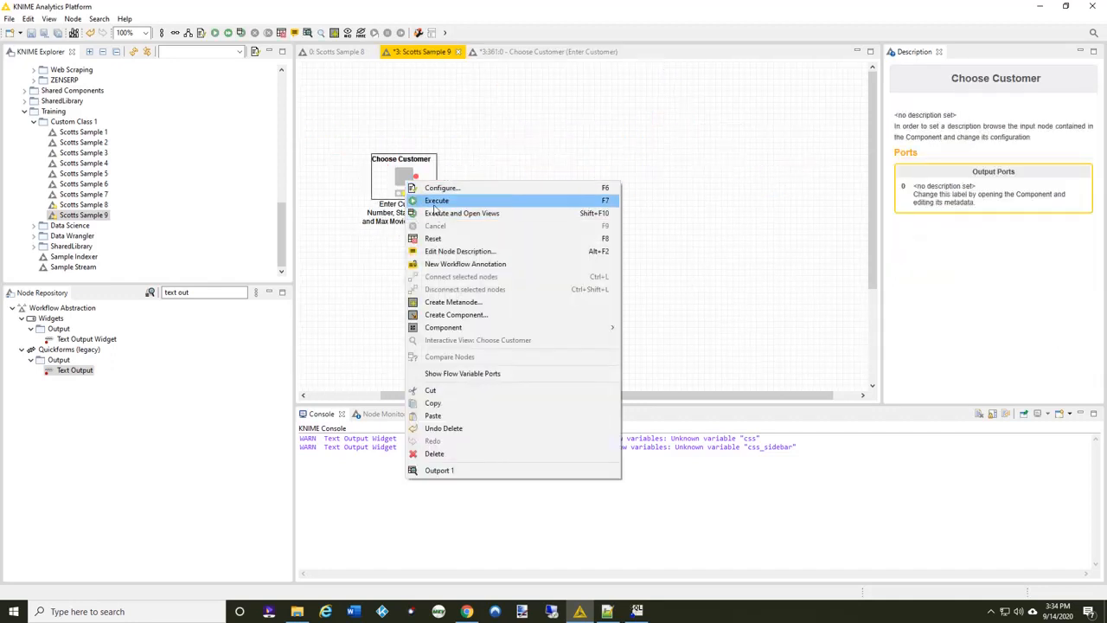
left_click(438, 214)
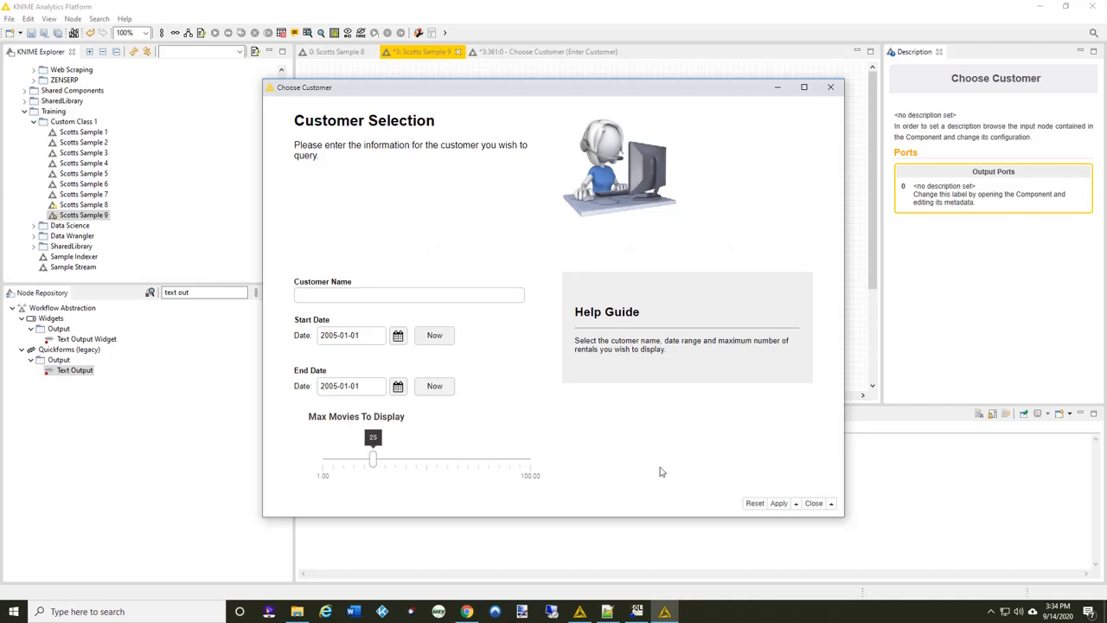
left_click(832, 88)
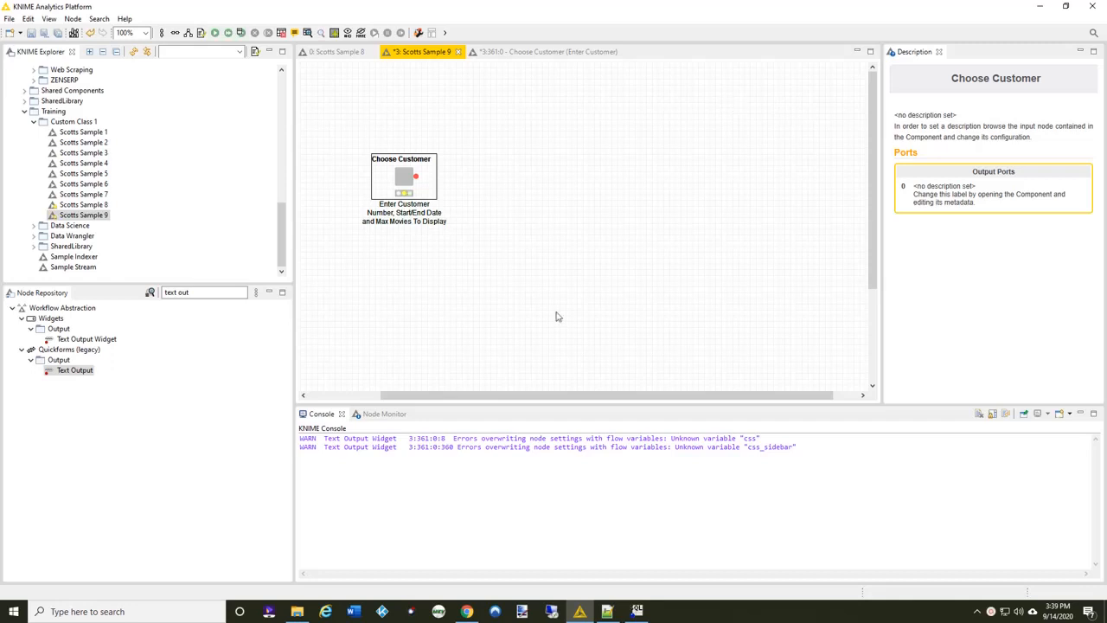
Insert another Text Output node into the connection between HelpGuide and the Component Output inside Choose Customer
left_click(562, 52)
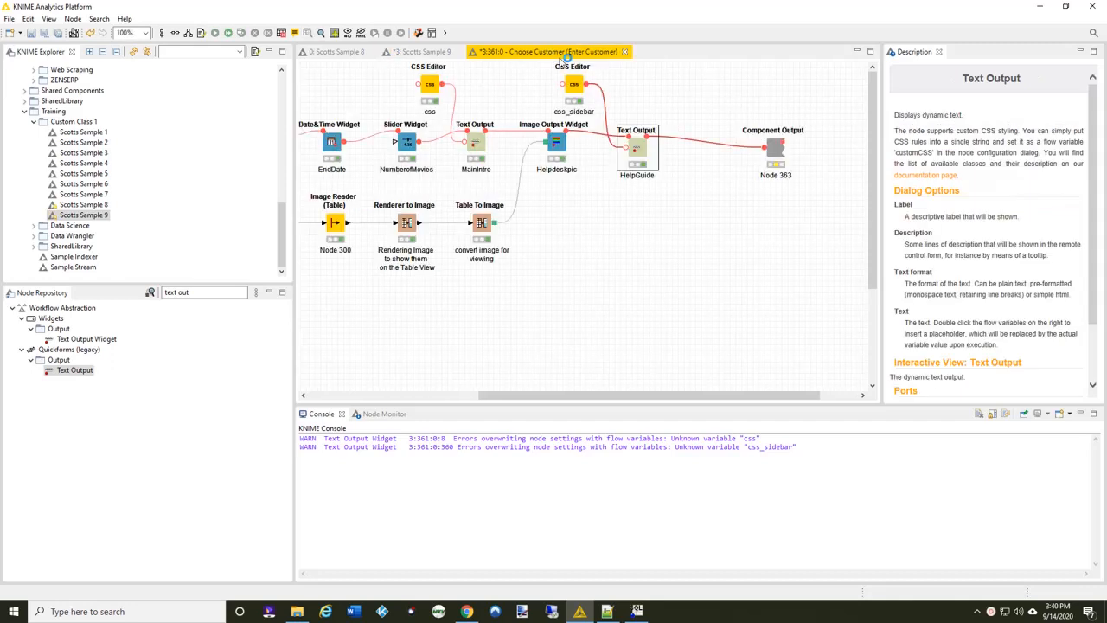
left_click(74, 372)
left_click_drag(76, 375, 711, 148)
left_click(610, 317)
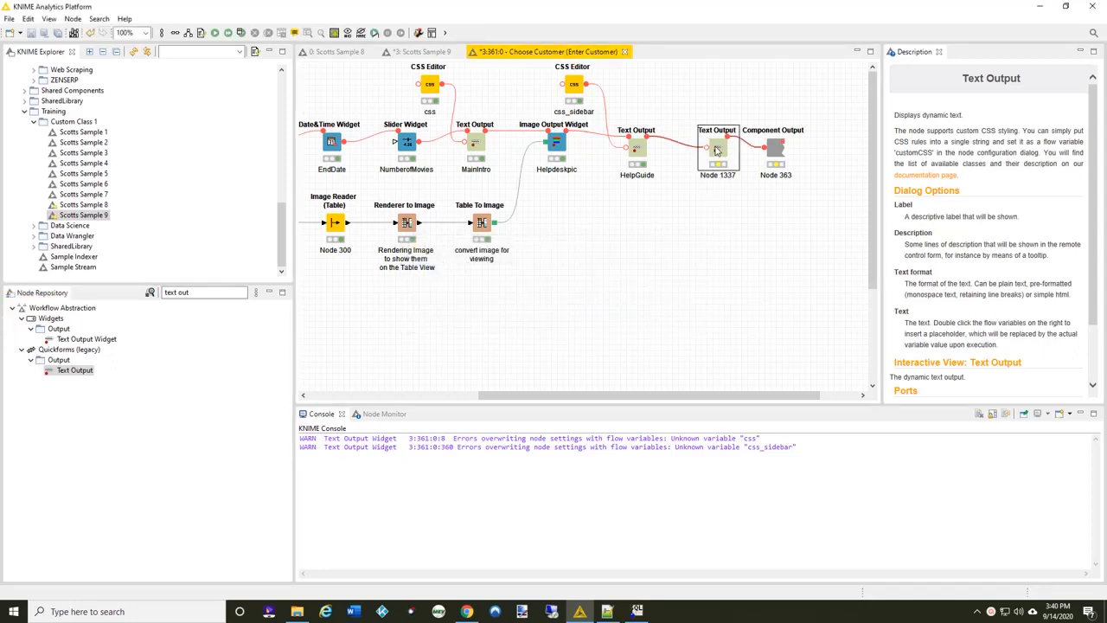
Configure the newly inserted Text Output node with the Html text format and the text <hr>
double_click(716, 151)
left_click(547, 275)
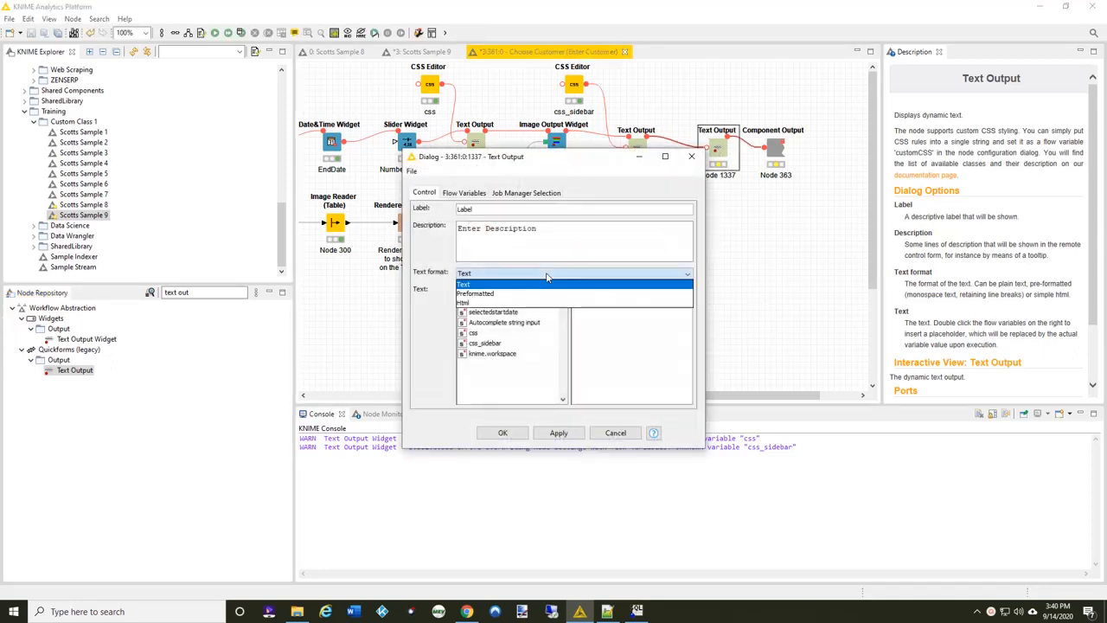
left_click(484, 303)
left_click(594, 294)
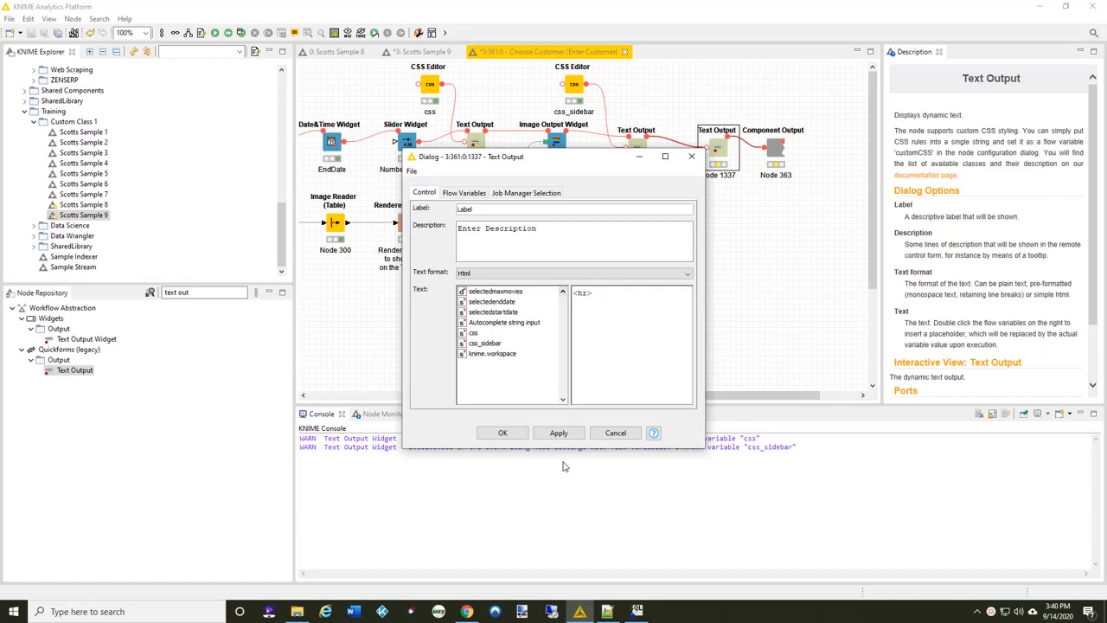
left_click(493, 435)
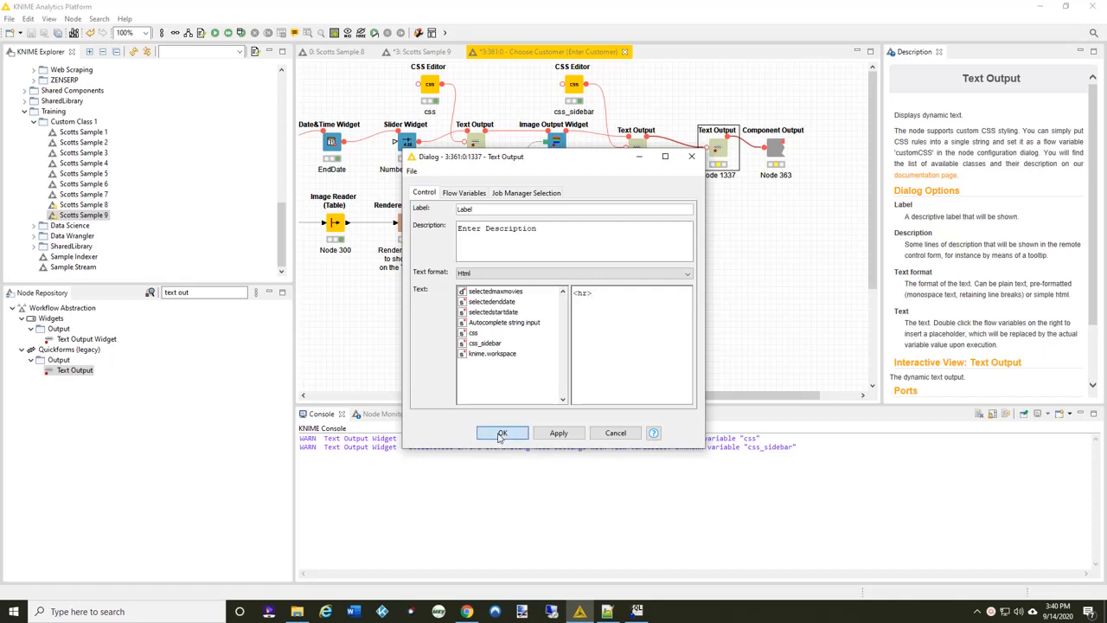
Execute the Component Output node of Choose Customer so the whole chain before it runs
left_click(778, 144)
right_click(778, 145)
left_click(785, 168)
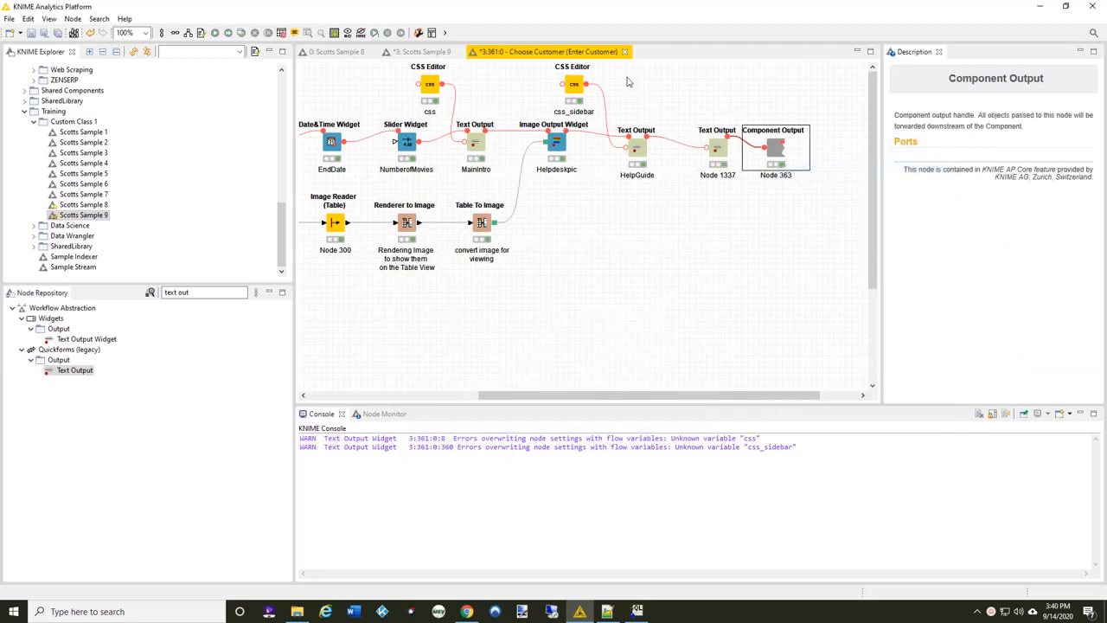
Add a single-column row below the MainIntro row in the component layout, place the new Text Output in it, and finish the layout
left_click(432, 33)
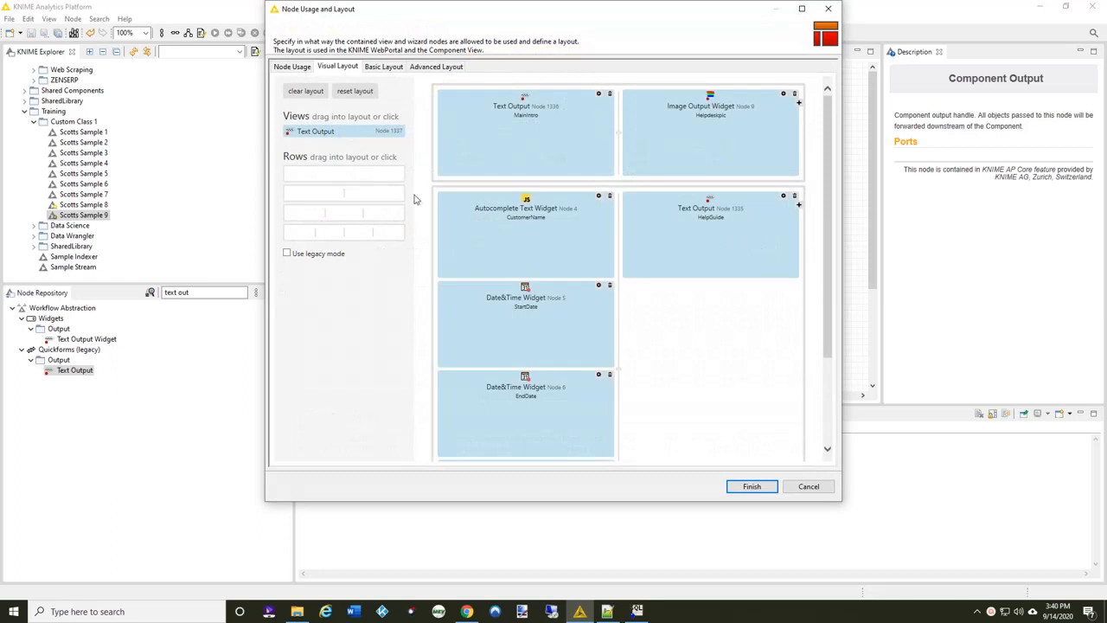
left_click_drag(367, 172, 485, 198)
left_click_drag(342, 134, 603, 212)
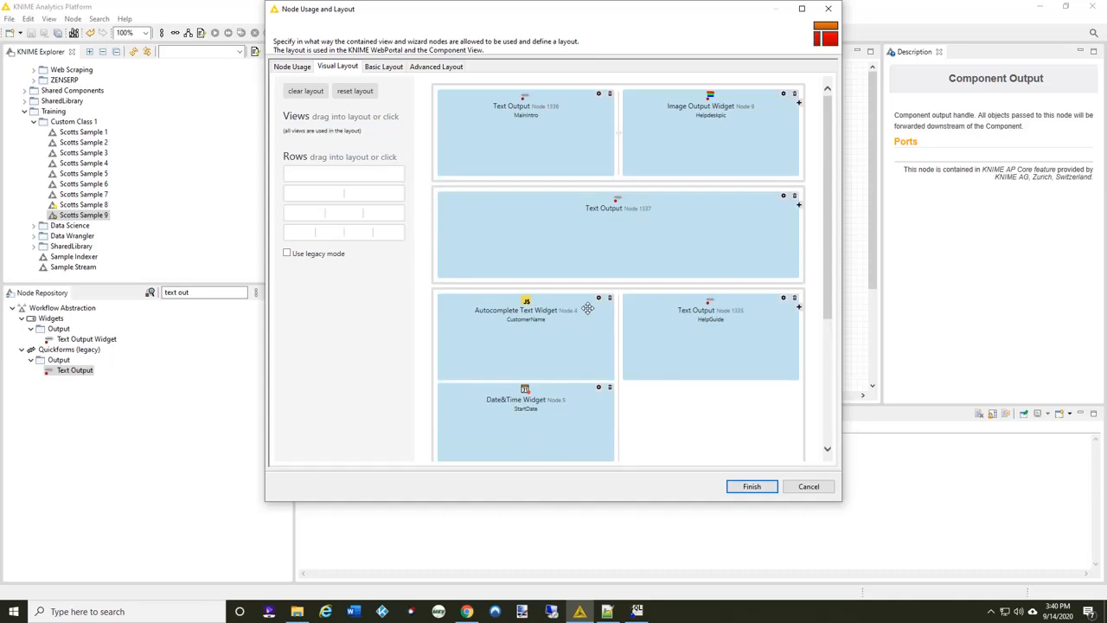
left_click(751, 486)
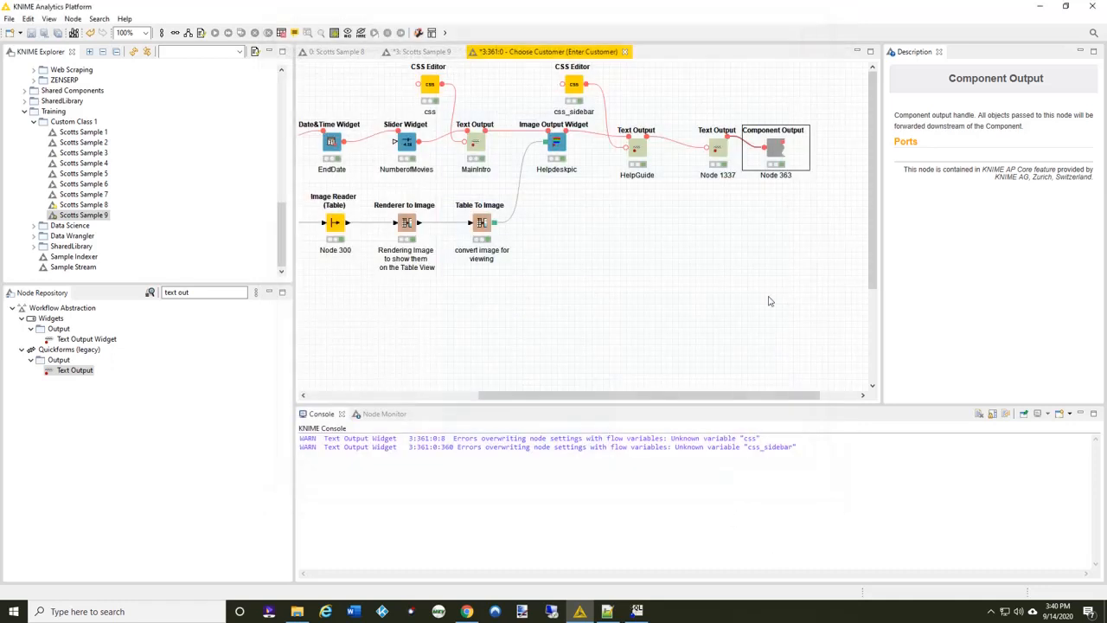
Rename the new Text Output node as bar and check it in the component layout
double_click(711, 175)
type("bar")
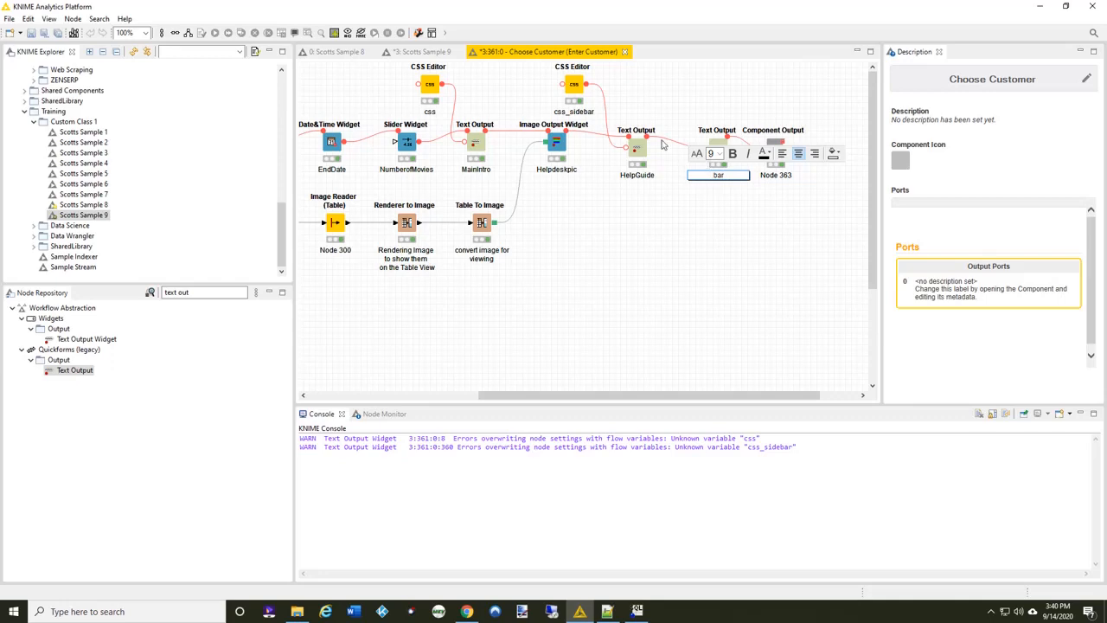
left_click(654, 235)
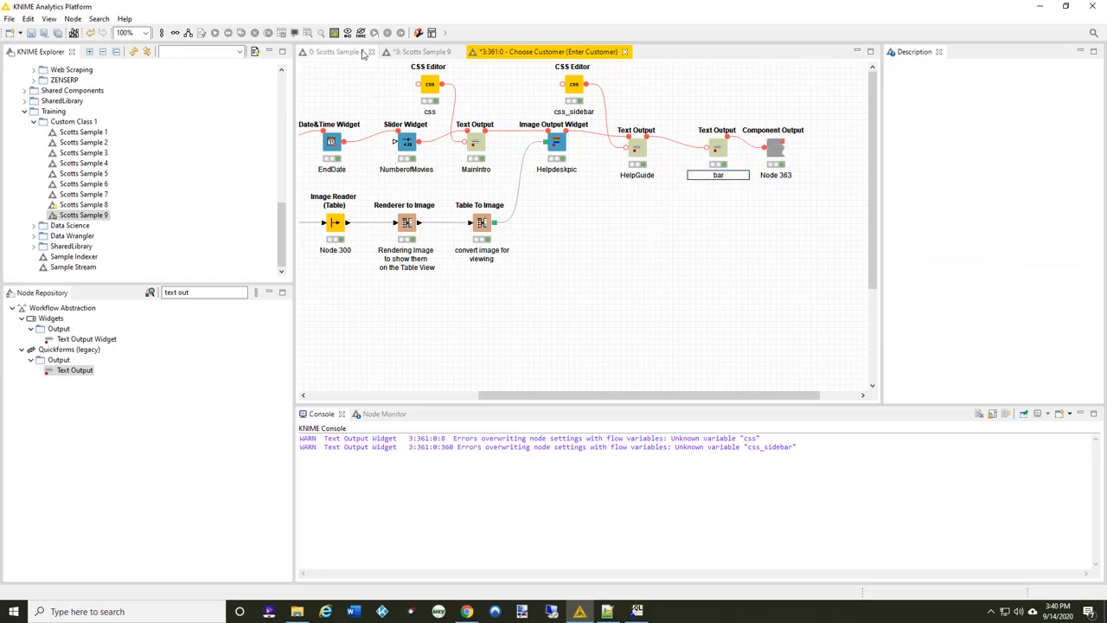
left_click(433, 34)
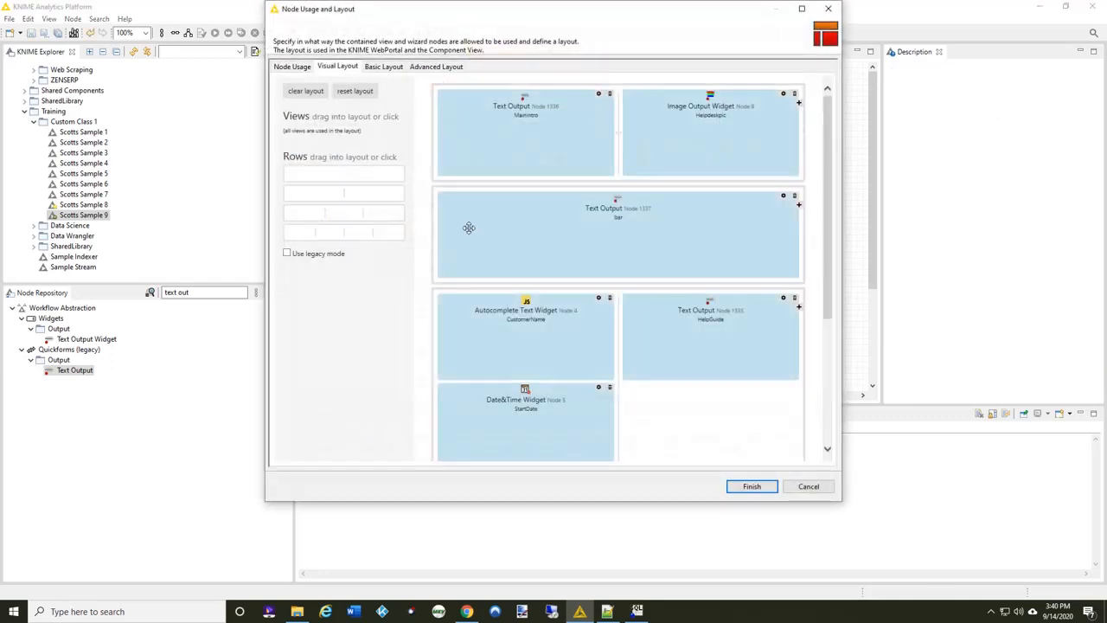
left_click(762, 490)
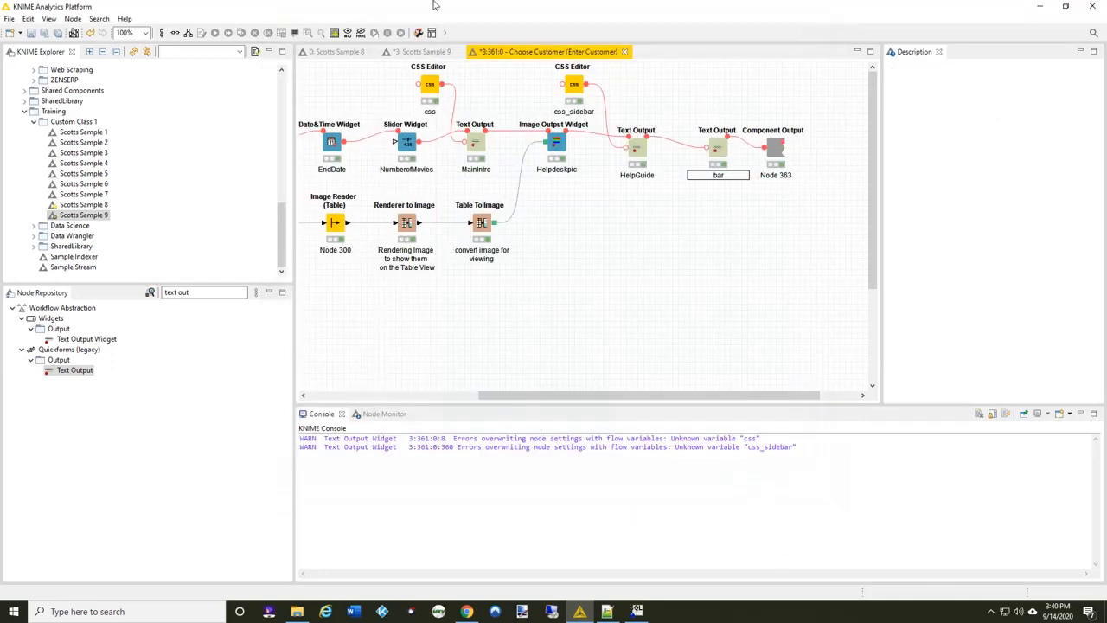
Open the interactive view of Choose Customer in Scotts Sample 9, check the divider row, and close the view
left_click(420, 52)
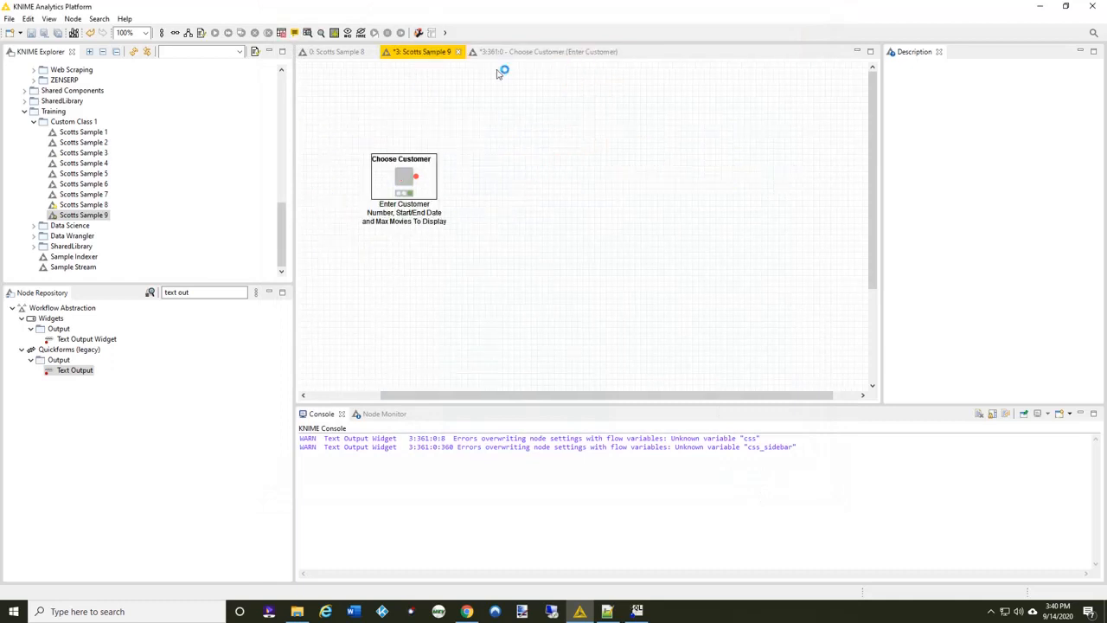
right_click(408, 182)
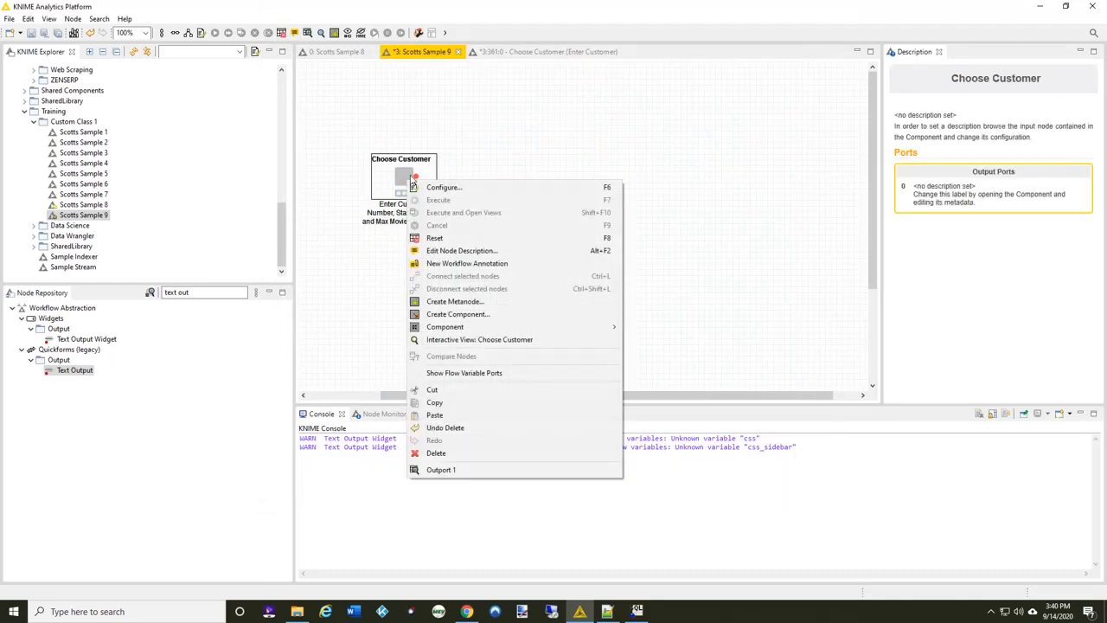
left_click(507, 339)
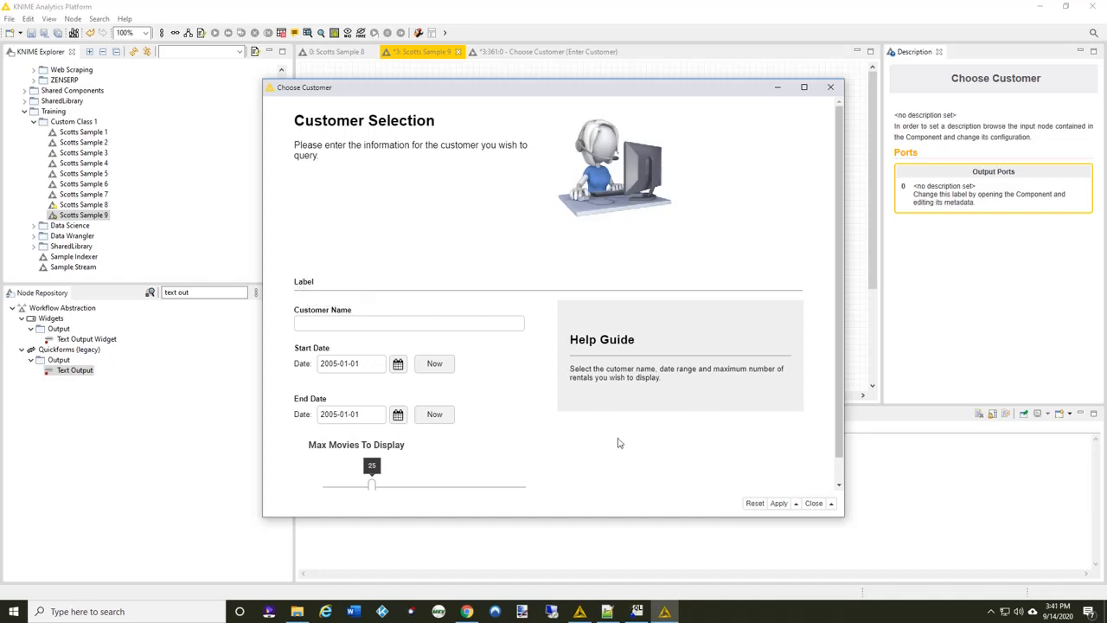
left_click(830, 90)
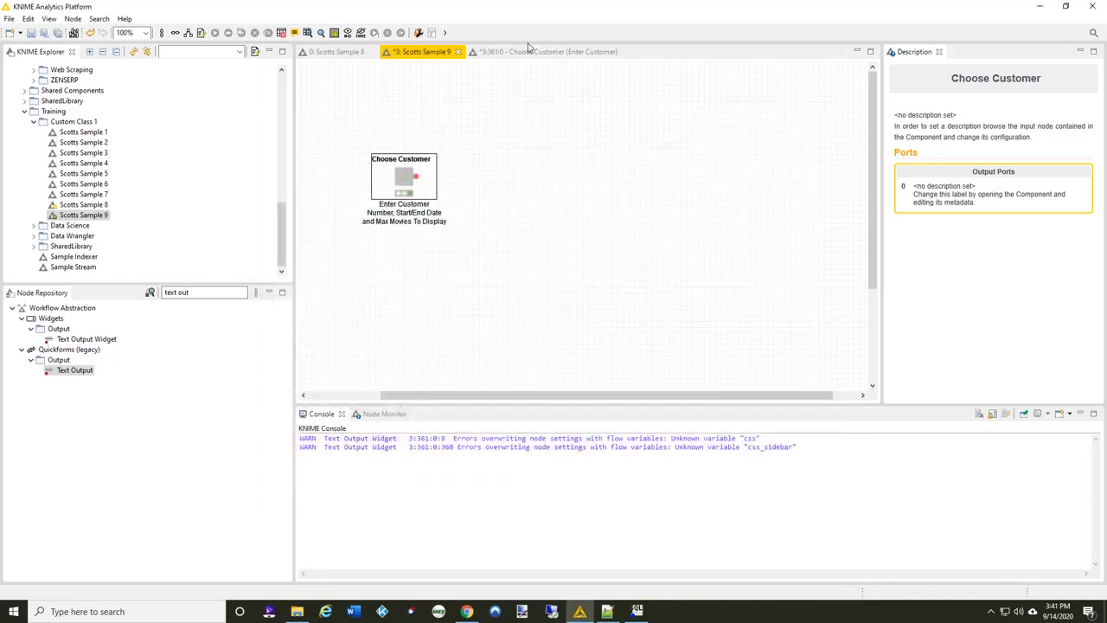
Clear the label of the bar Text Output node inside Choose Customer and apply the change with a node reset
left_click(527, 51)
double_click(725, 153)
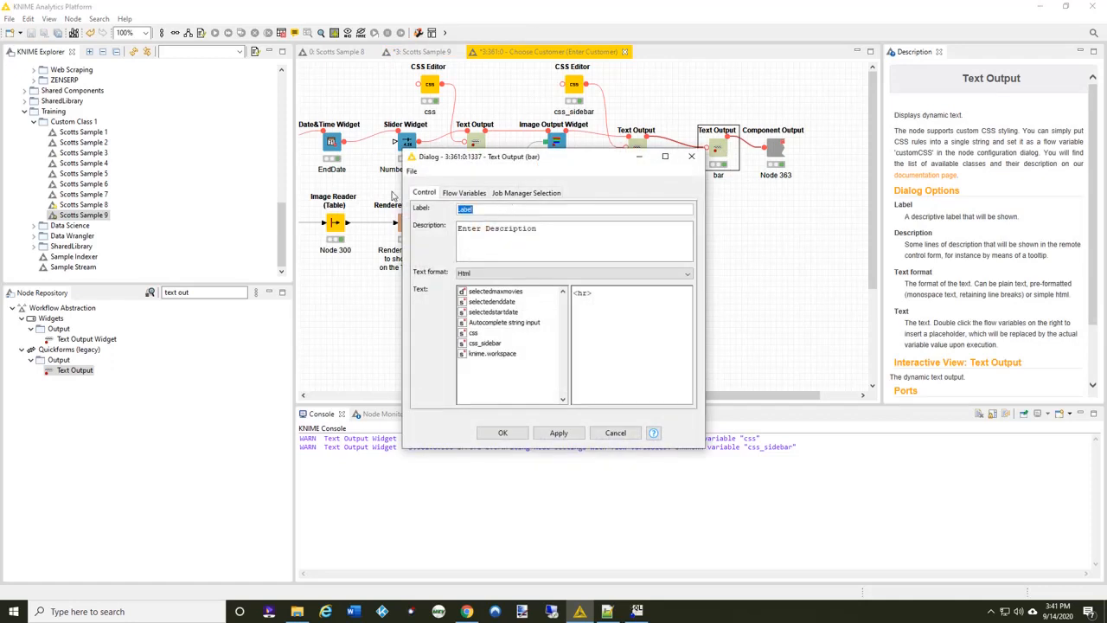
left_click(514, 435)
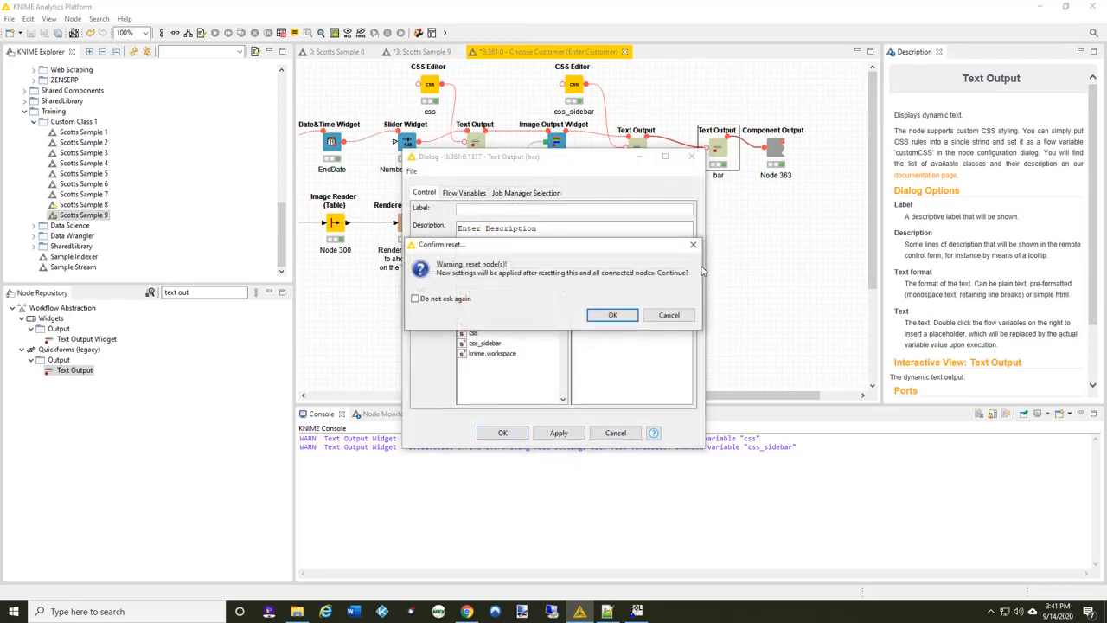
left_click(623, 316)
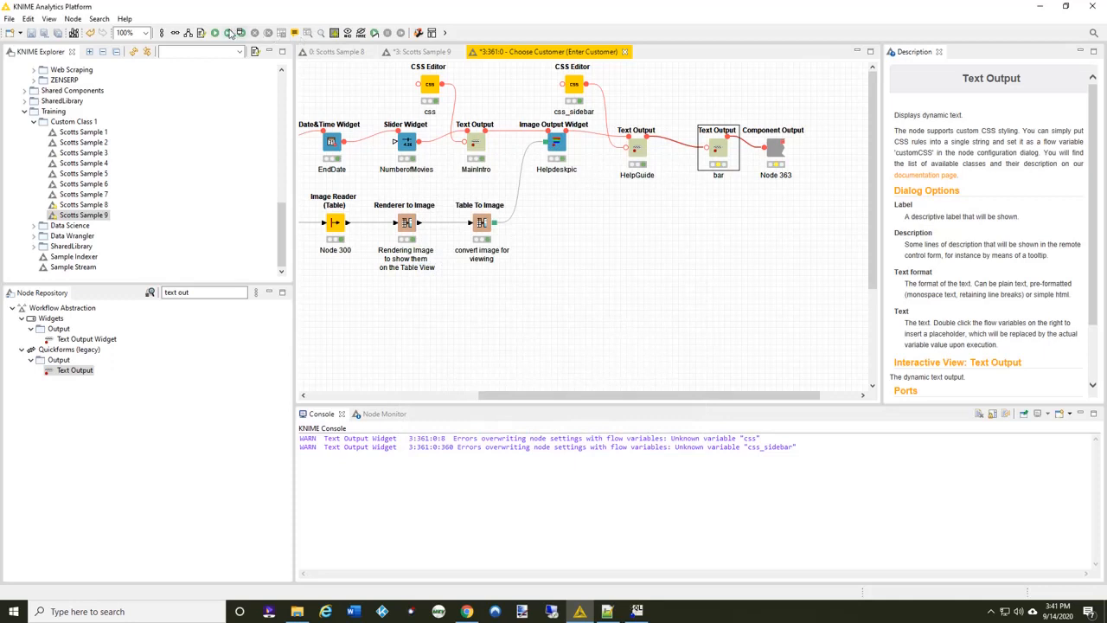
Return to Scotts Sample 9 and check the divider with its label removed in Choose Customer's interactive view, closing the view when done
left_click(423, 52)
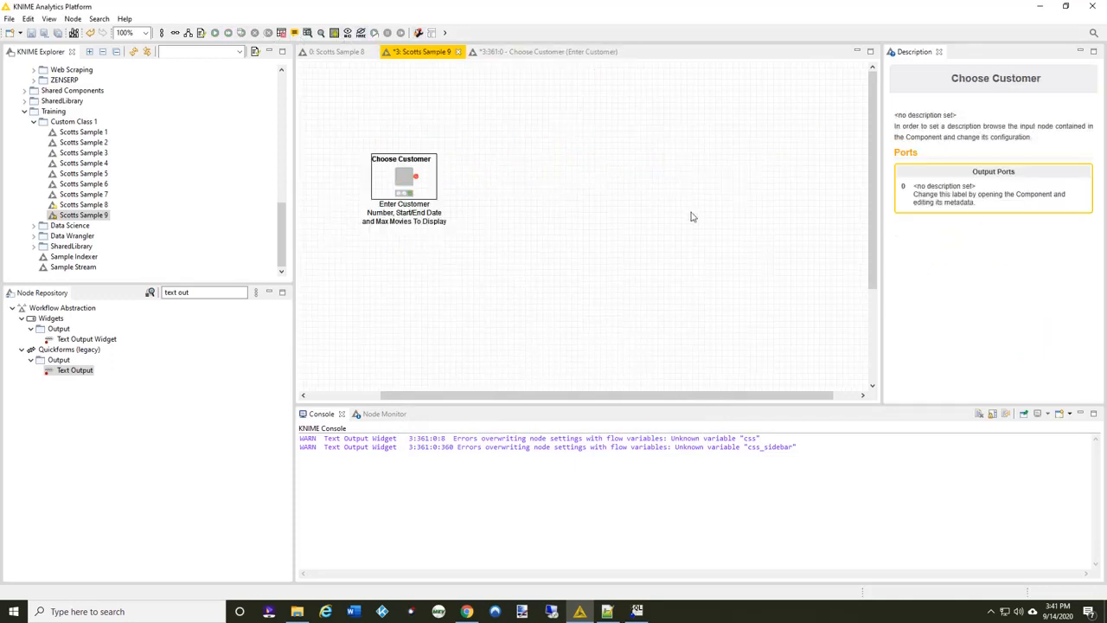
right_click(411, 180)
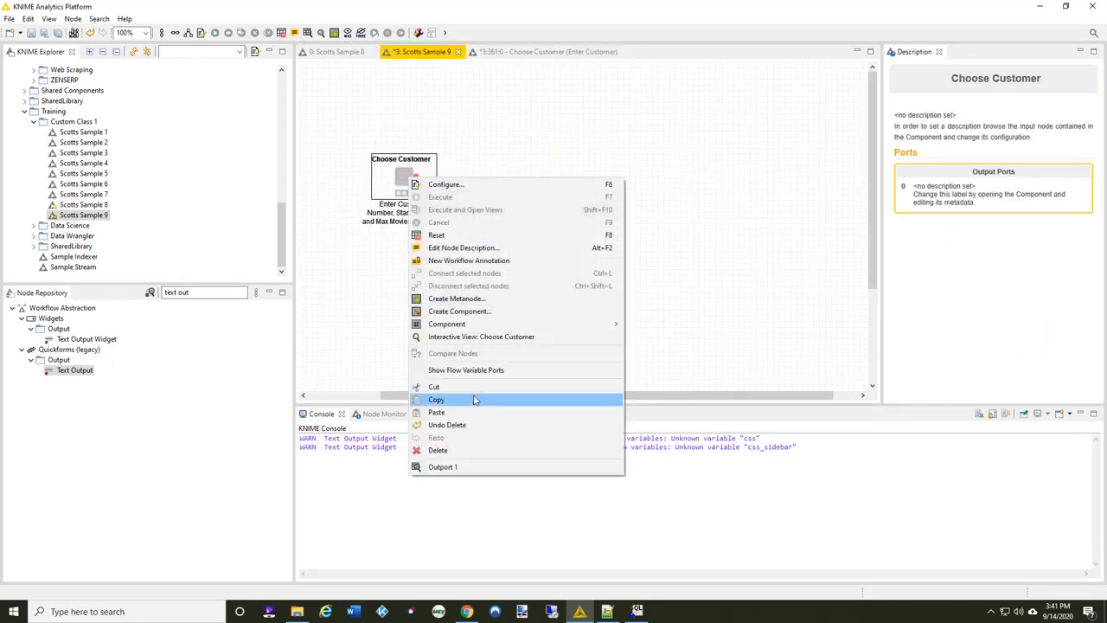
left_click(487, 342)
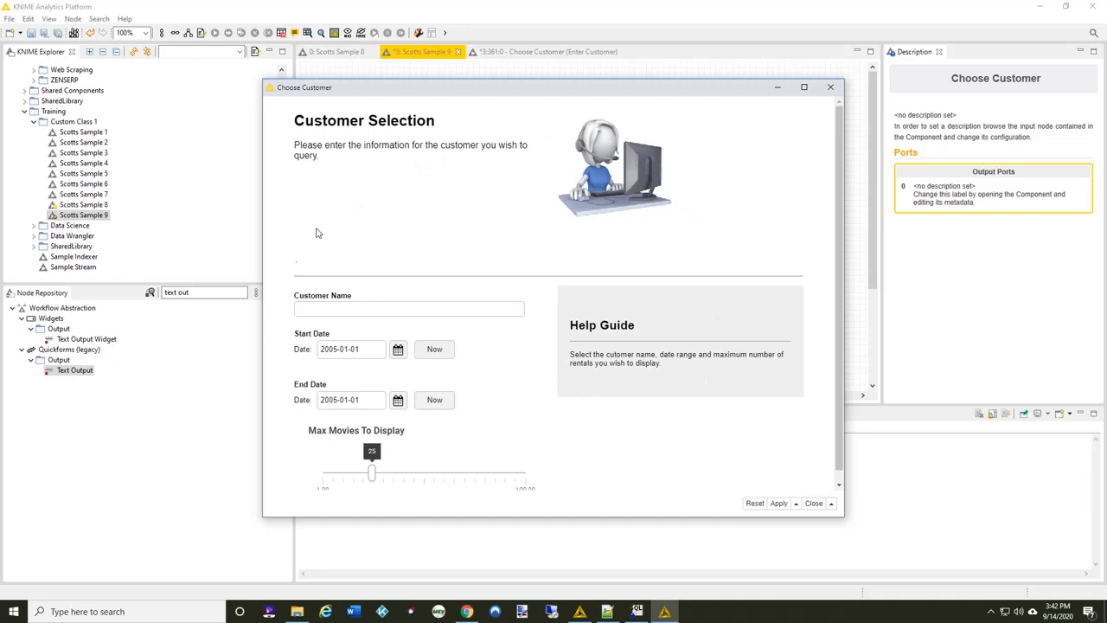
left_click(831, 87)
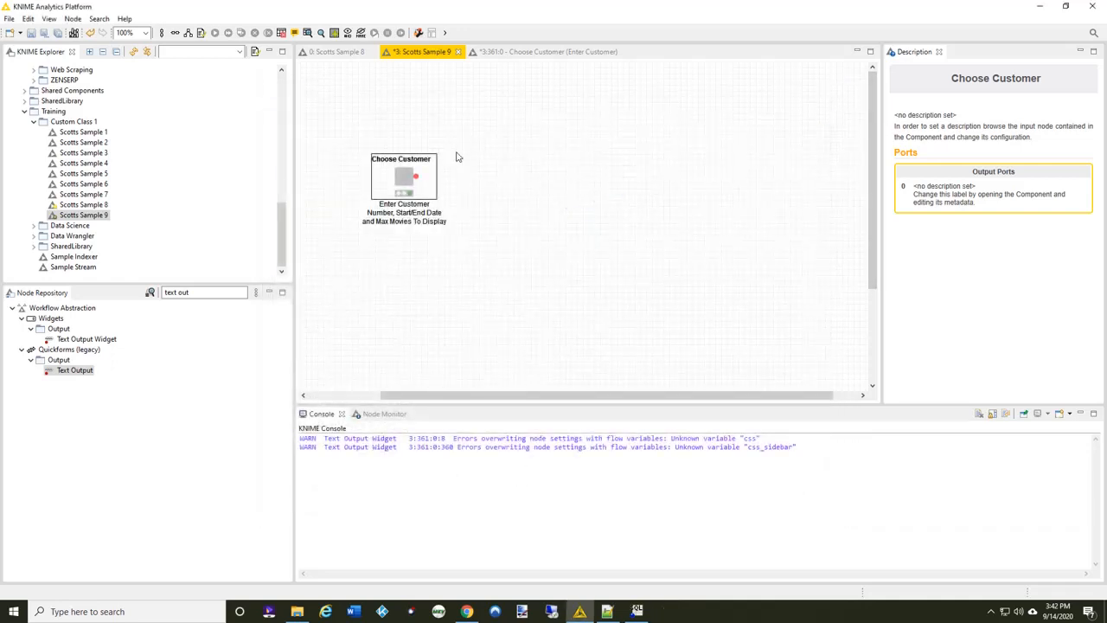
Switch to Chrome and read the KNIME CSS styling guide from the setup example through the class descriptions to the Specifiers section
left_click(467, 612)
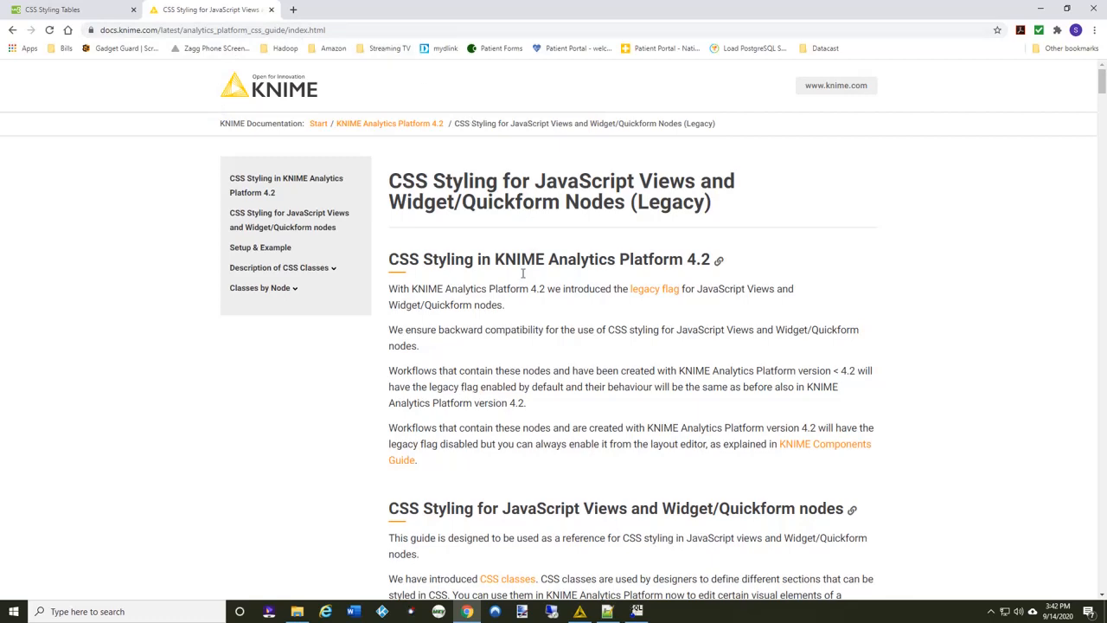
left_click_drag(1102, 104, 1102, 140)
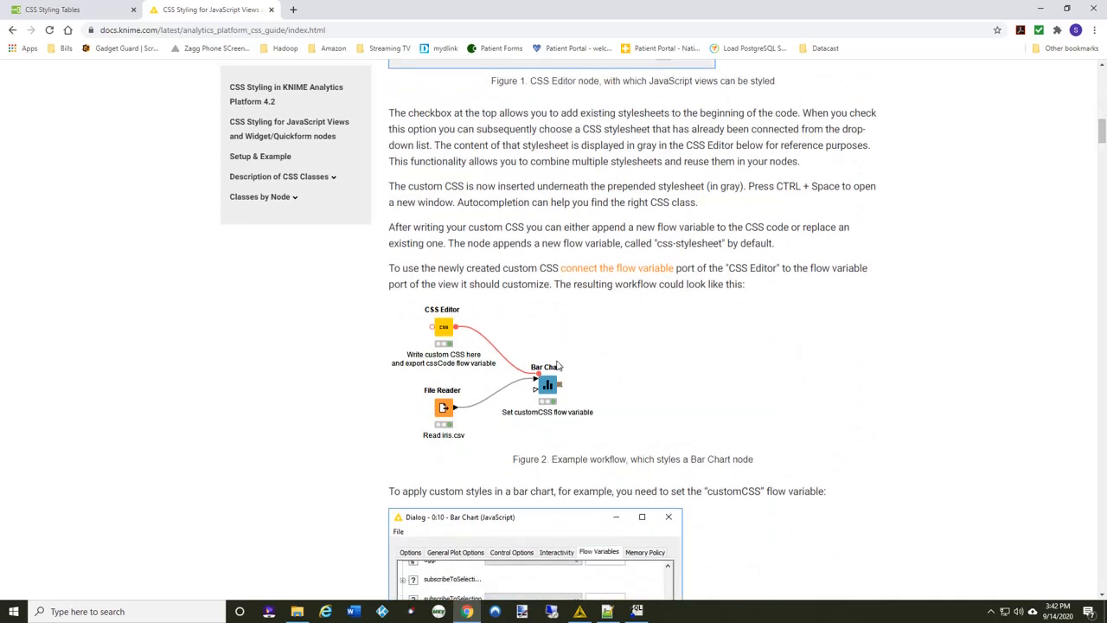
scroll(558, 368, "down", 2)
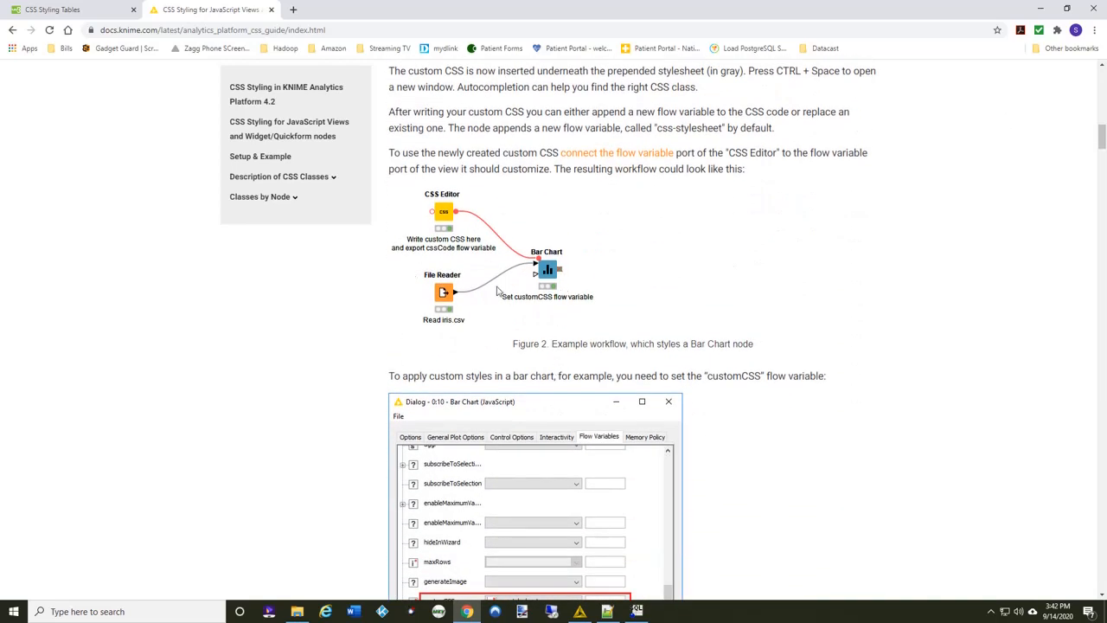
scroll(480, 263, "down", 4)
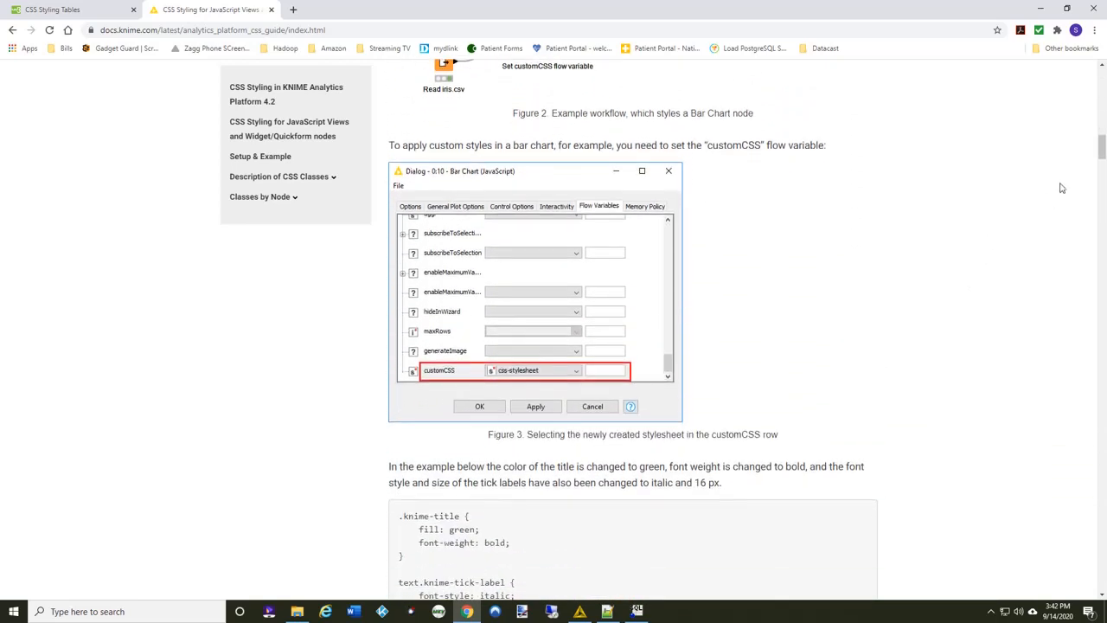
left_click_drag(1103, 149, 1102, 190)
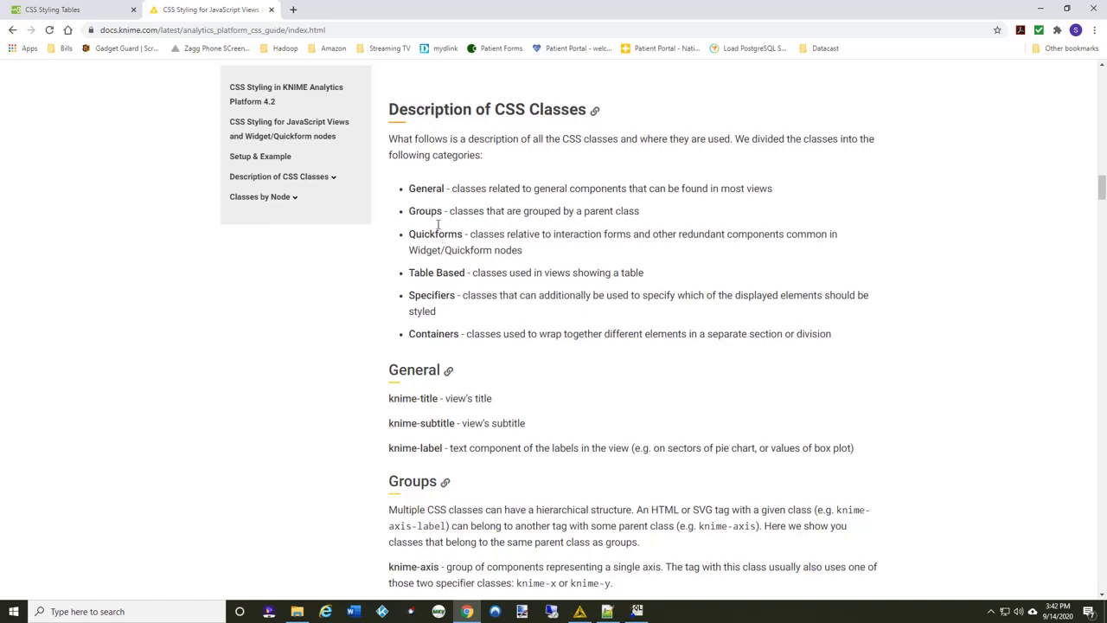
scroll(538, 302, "down", 3)
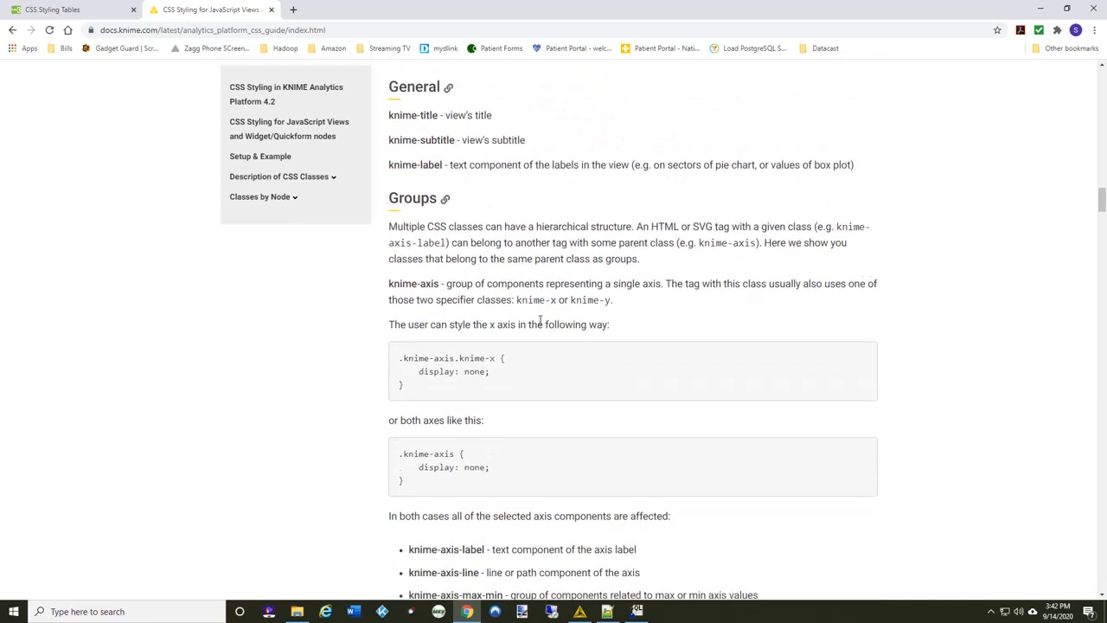
scroll(475, 353, "down", 3)
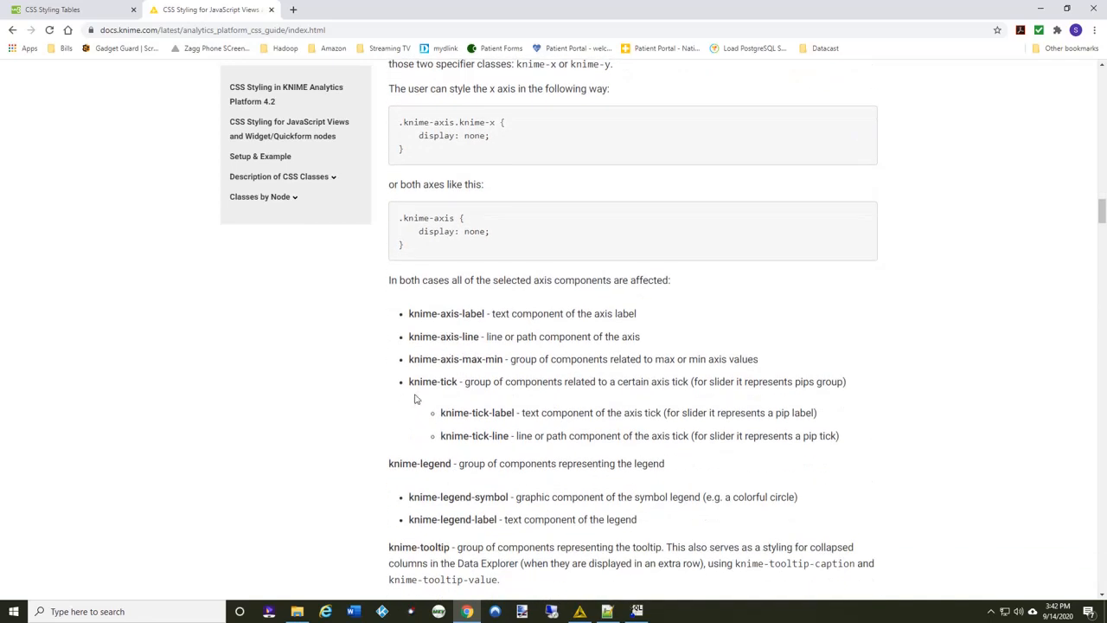
scroll(430, 381, "down", 3)
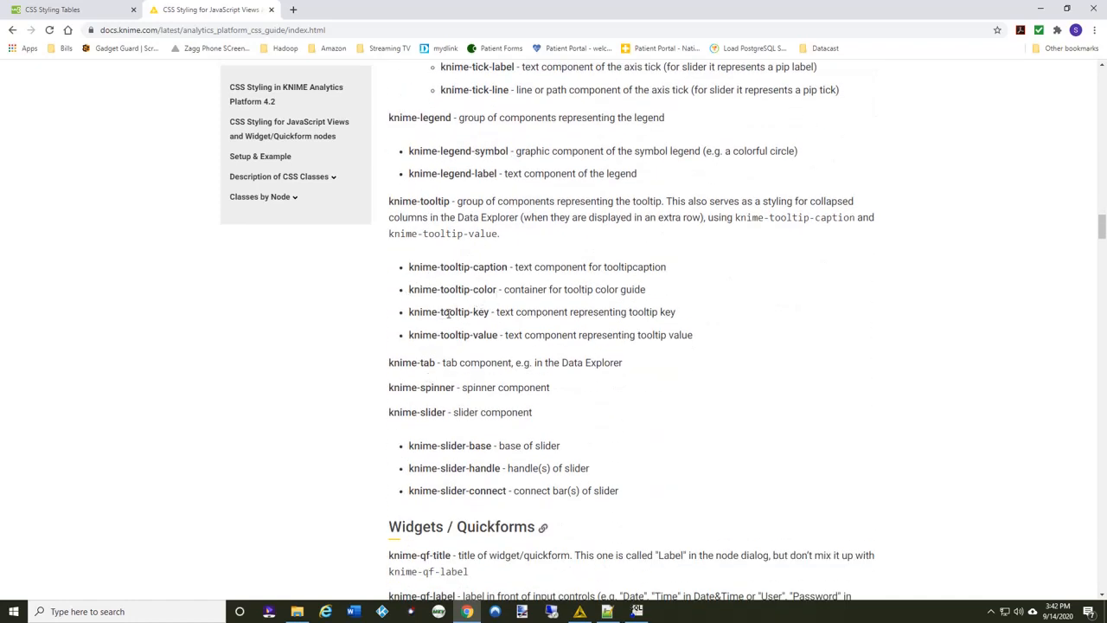
scroll(534, 329, "down", 3)
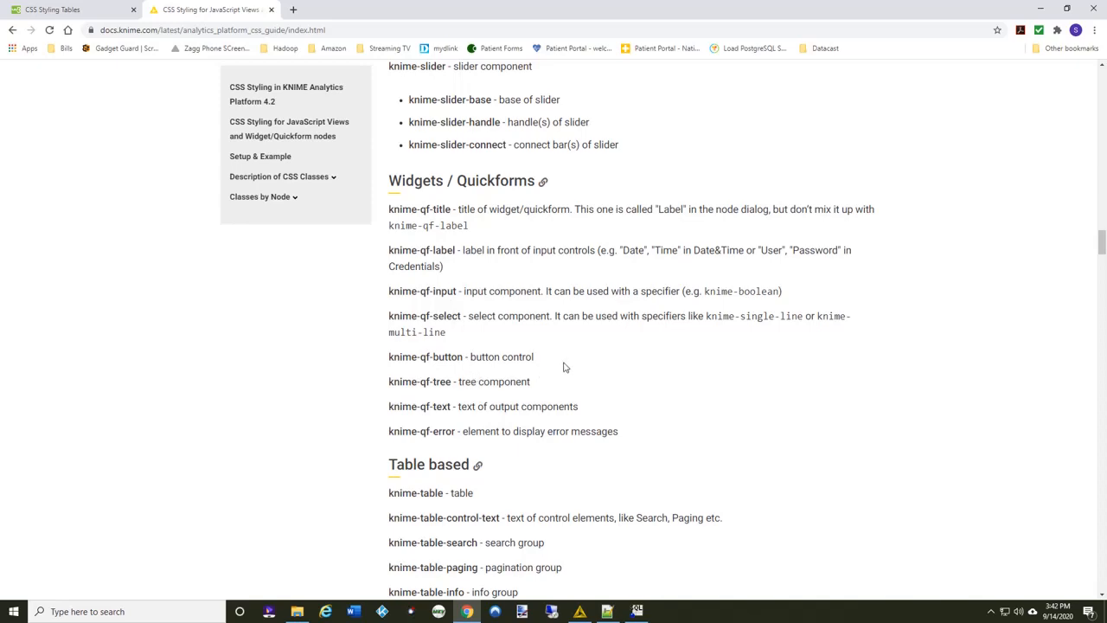
scroll(563, 372, "down", 2)
scroll(519, 368, "down", 2)
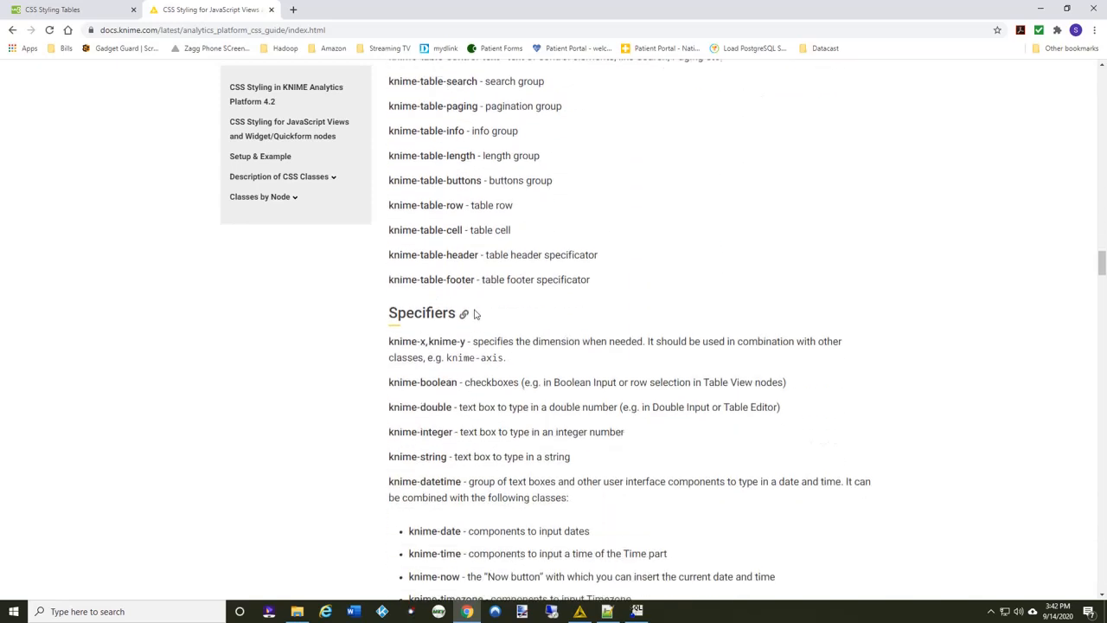
scroll(471, 346, "down", 2)
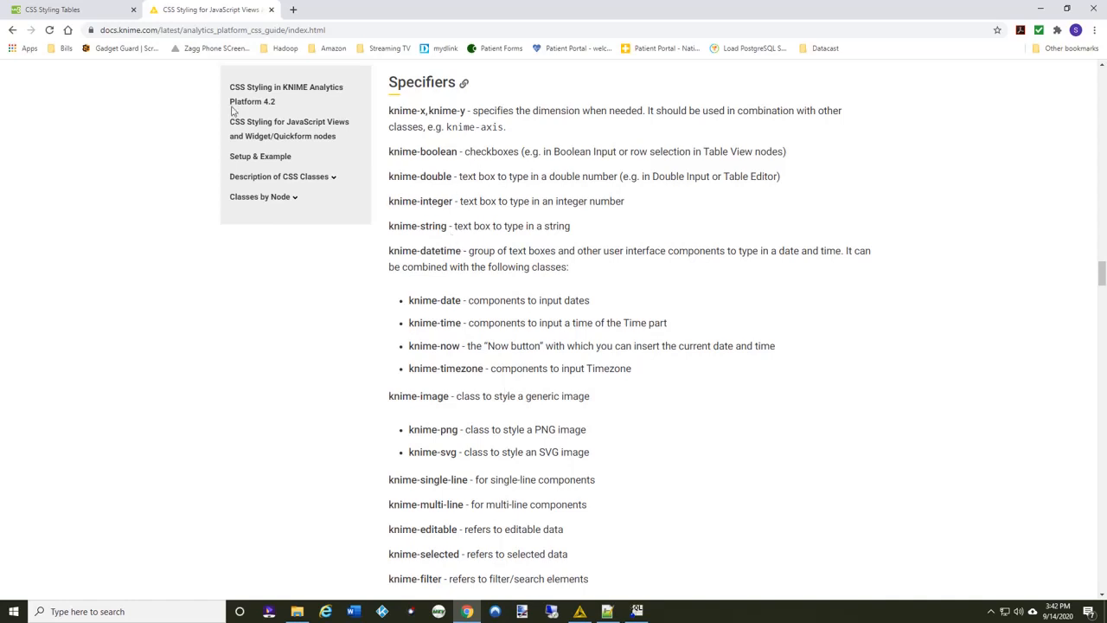
Read the W3Schools CSS Tables page from the styled table example through table borders and border collapsing to Table Width and Height
left_click(61, 10)
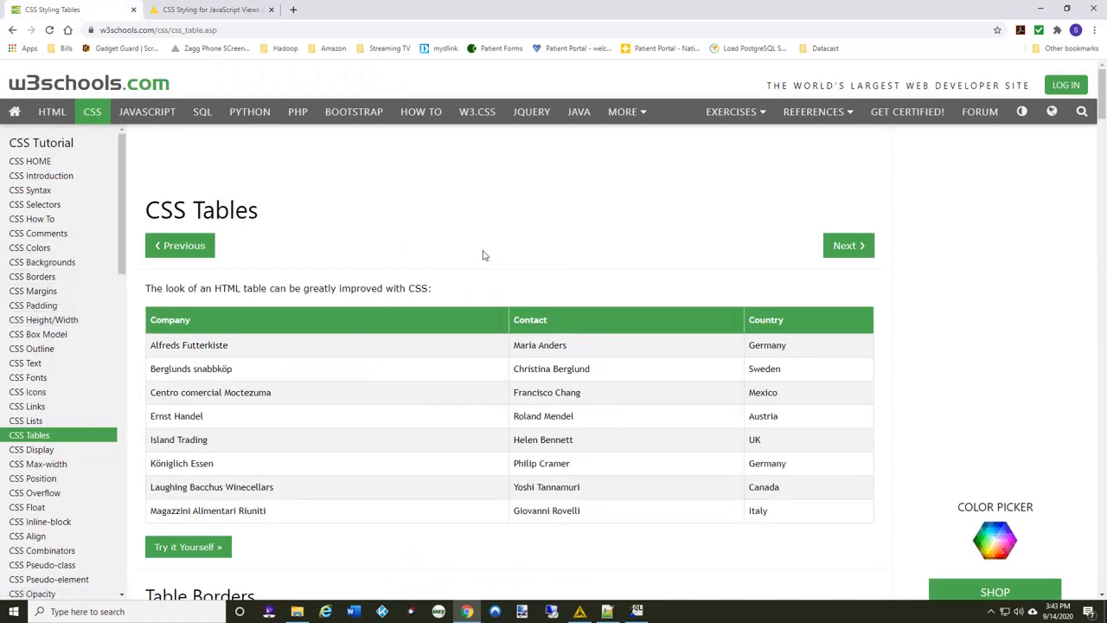
scroll(484, 255, "down", 4)
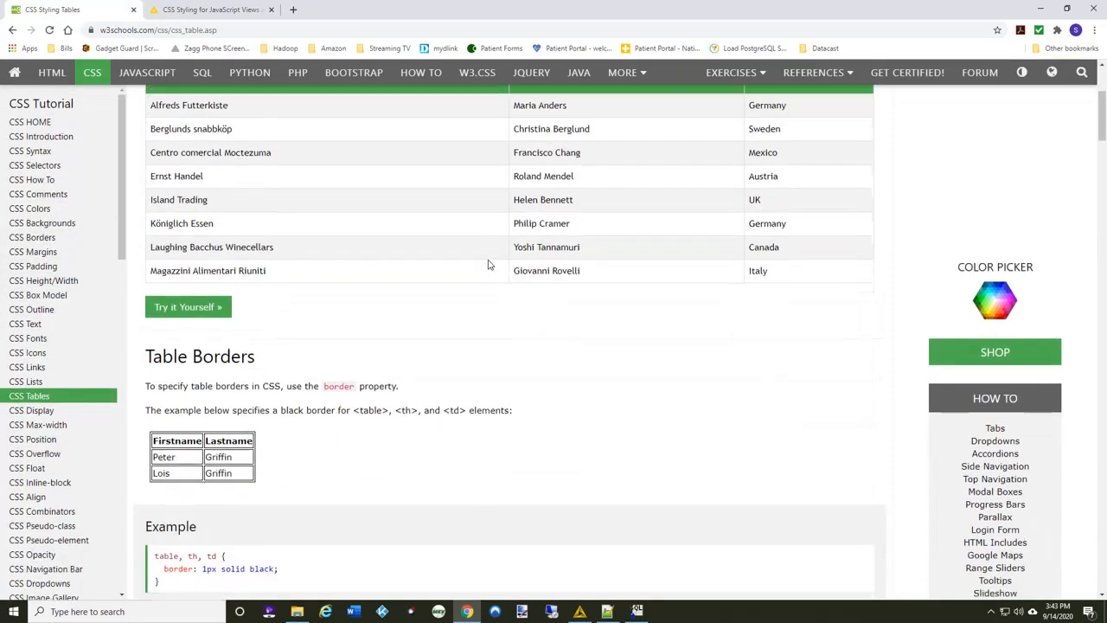
scroll(487, 194, "down", 4)
scroll(413, 363, "down", 3)
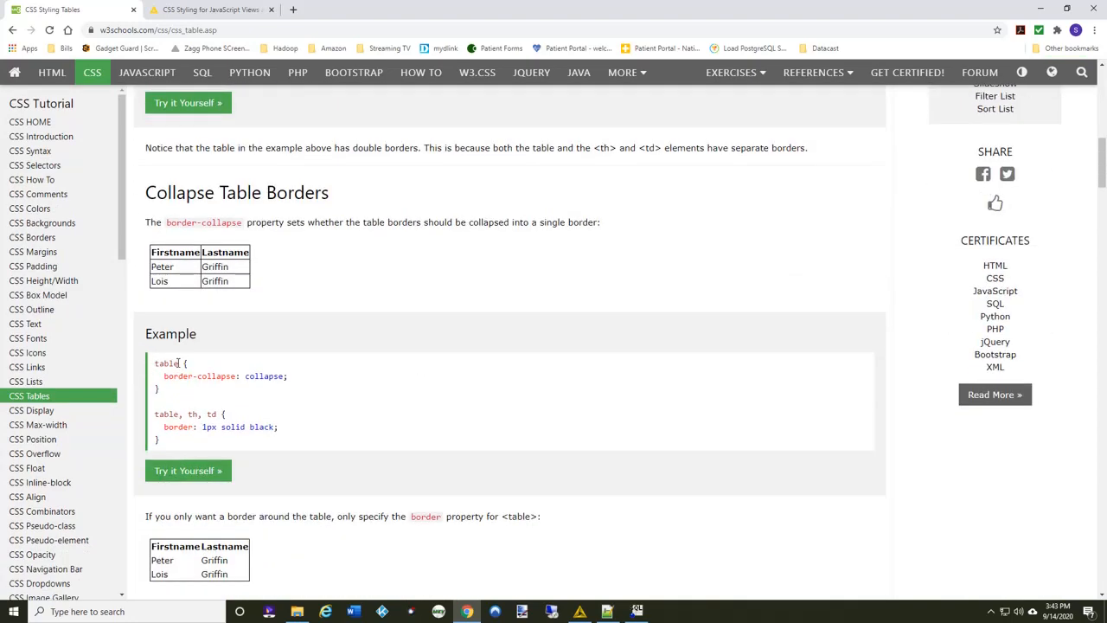
scroll(289, 400, "down", 4)
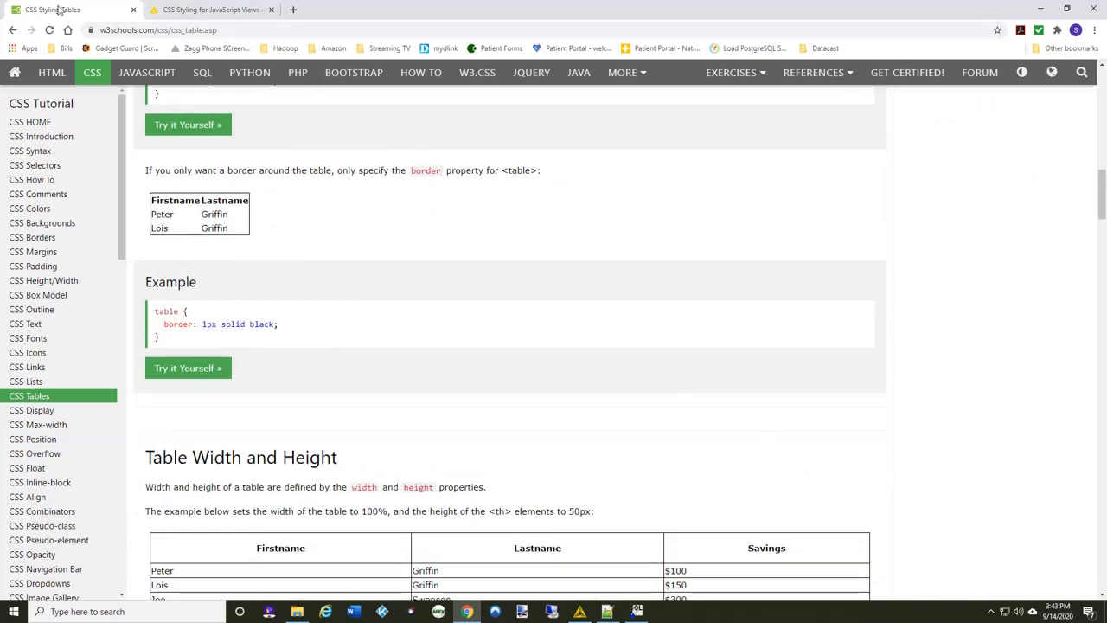
Return to the KNIME CSS styling guide and review it from the Specifiers section back up to its title and introduction
left_click(193, 12)
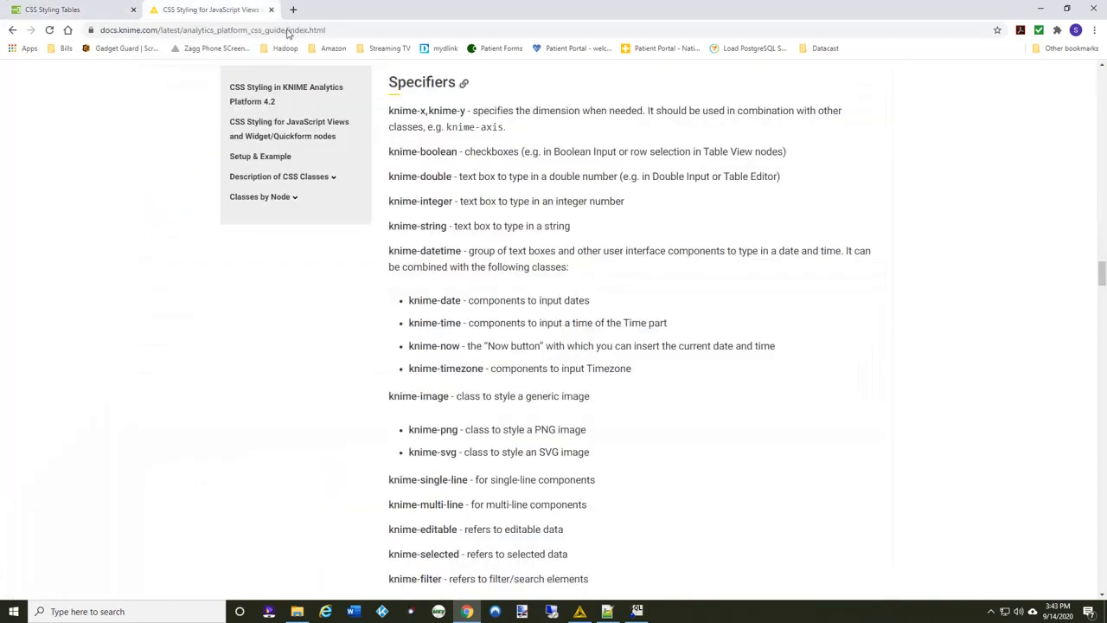
scroll(822, 261, "up", 4)
scroll(822, 261, "up", 12)
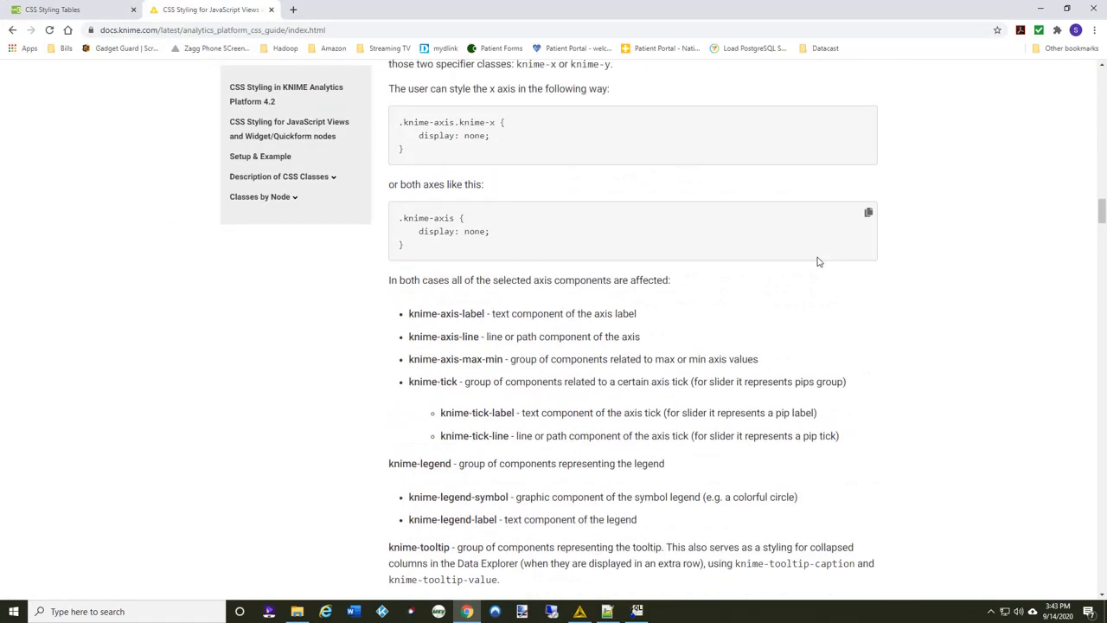
scroll(819, 261, "up", 15)
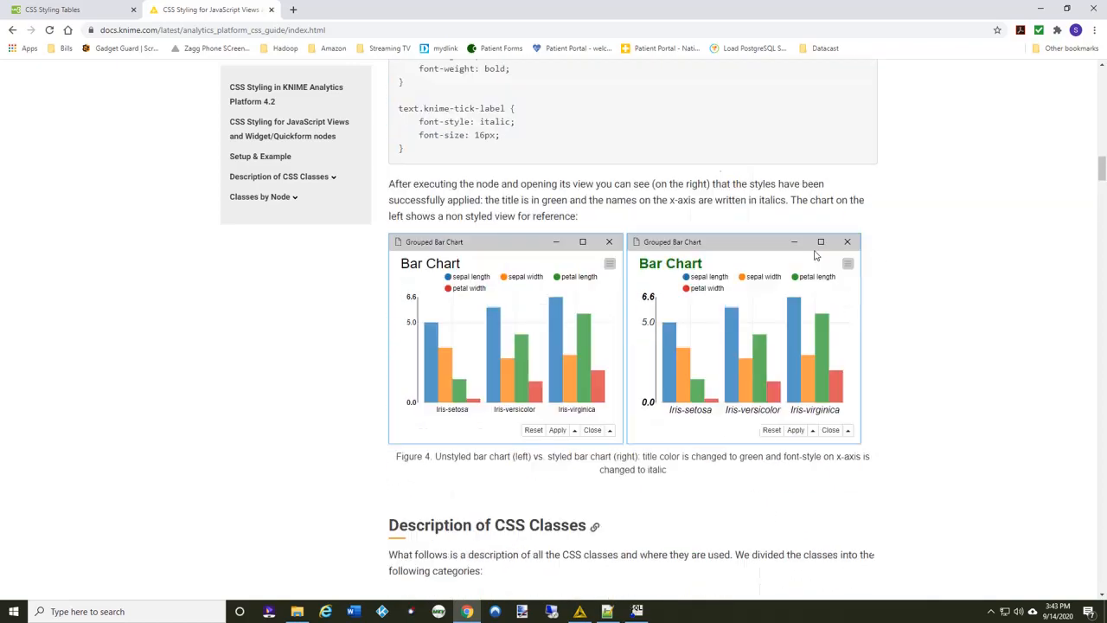
scroll(816, 255, "up", 15)
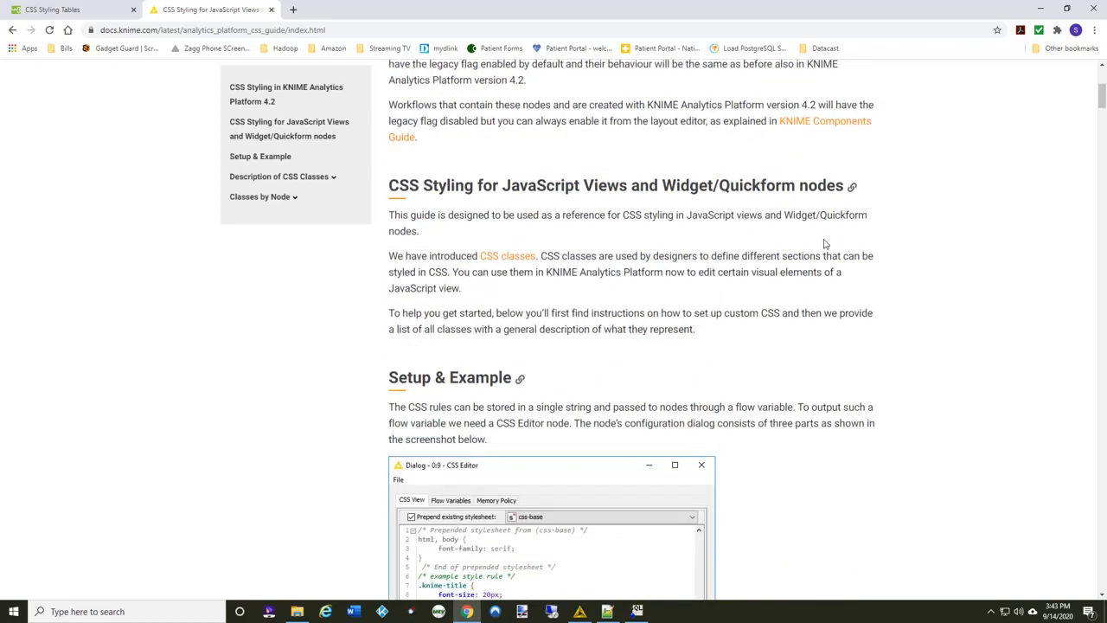
scroll(822, 246, "up", 4)
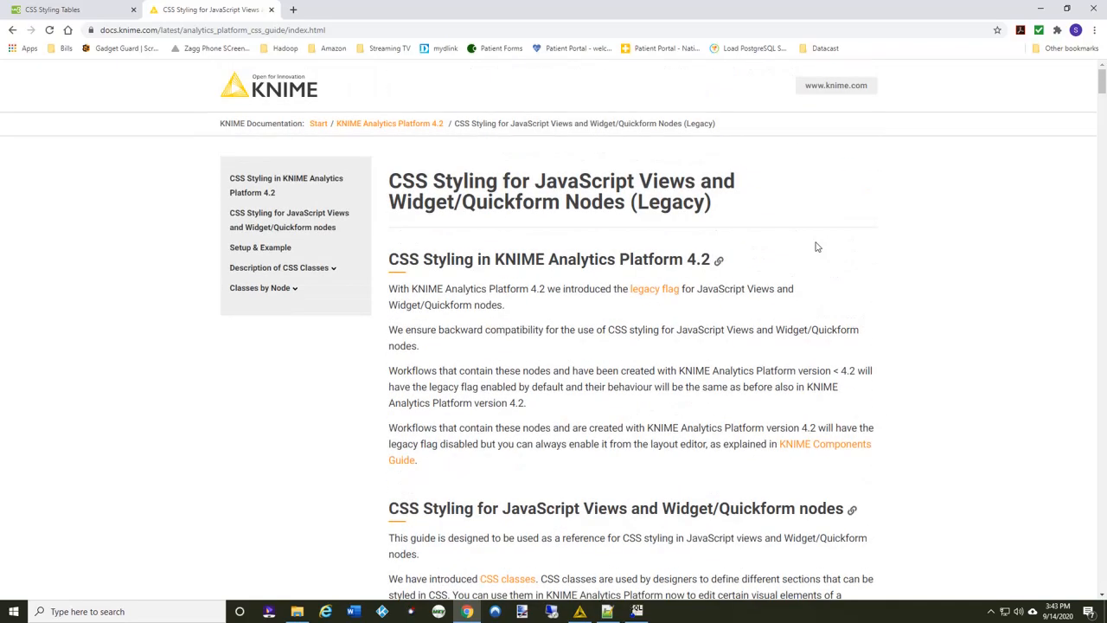